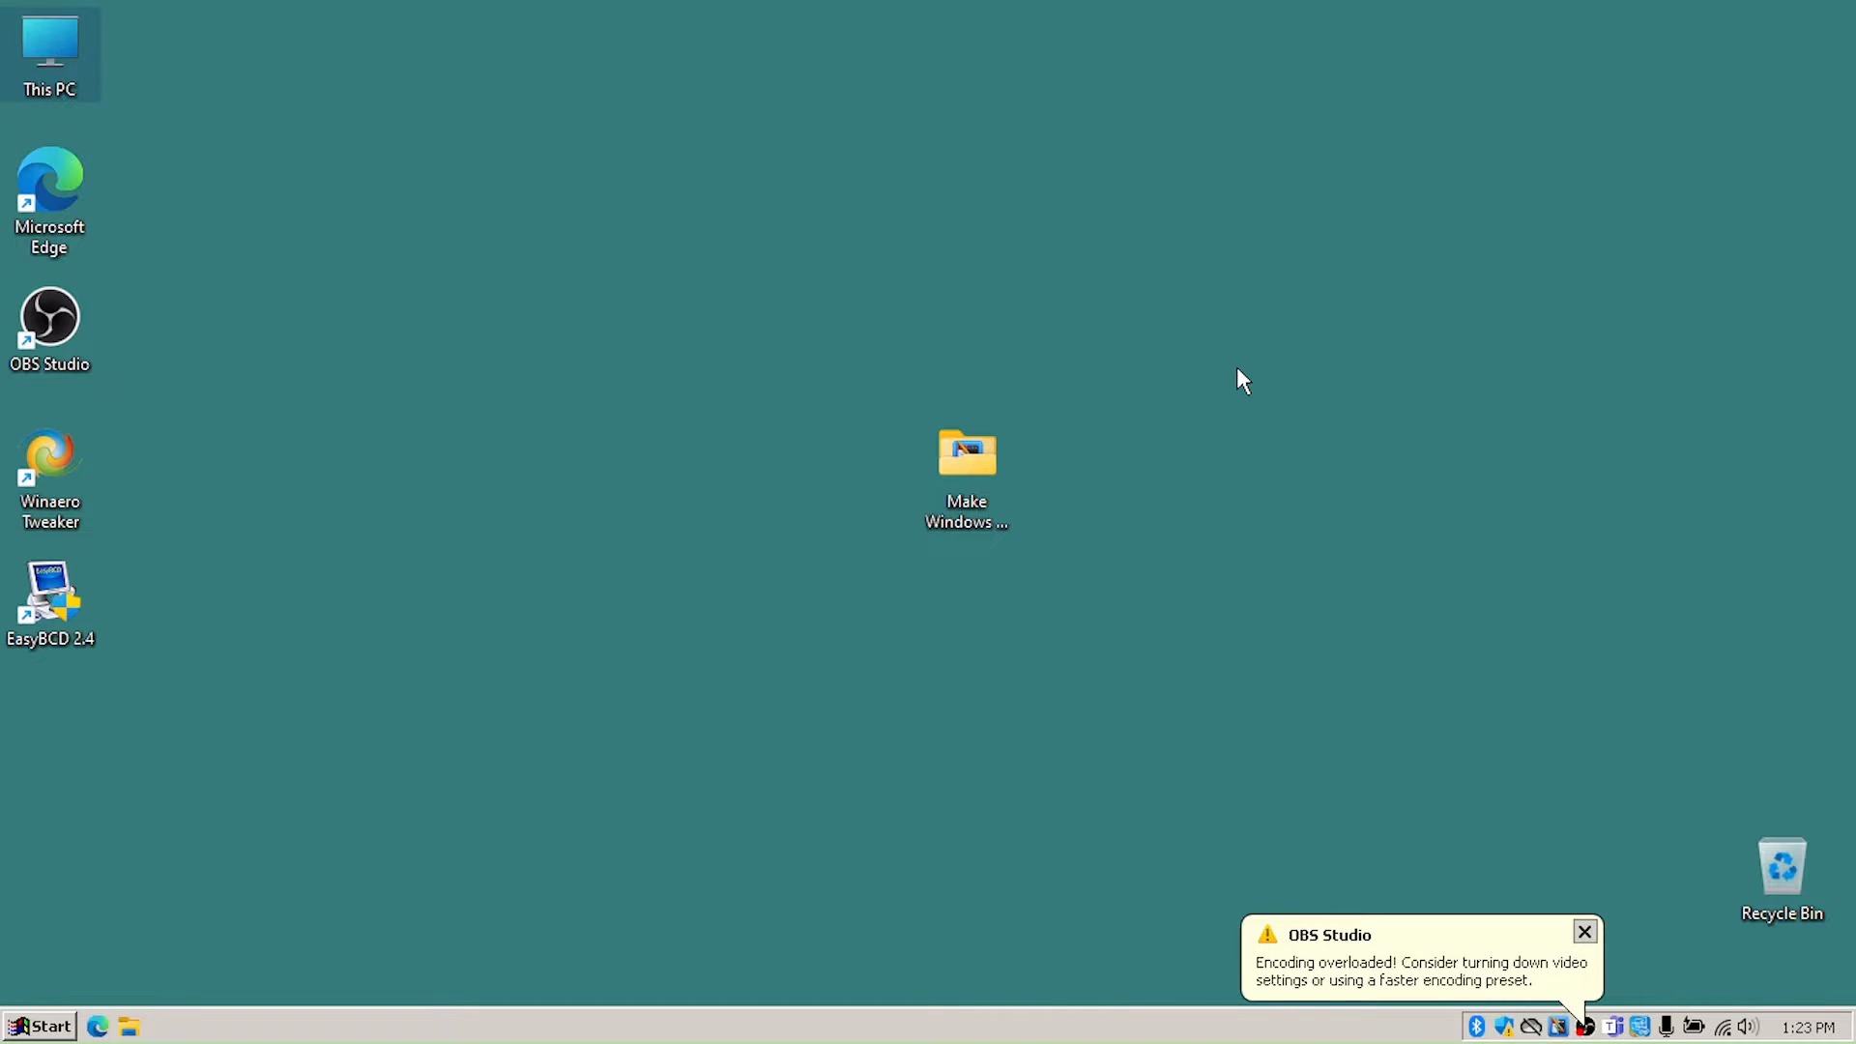
left_click_drag(1585, 820, 459, 213)
left_click(445, 186)
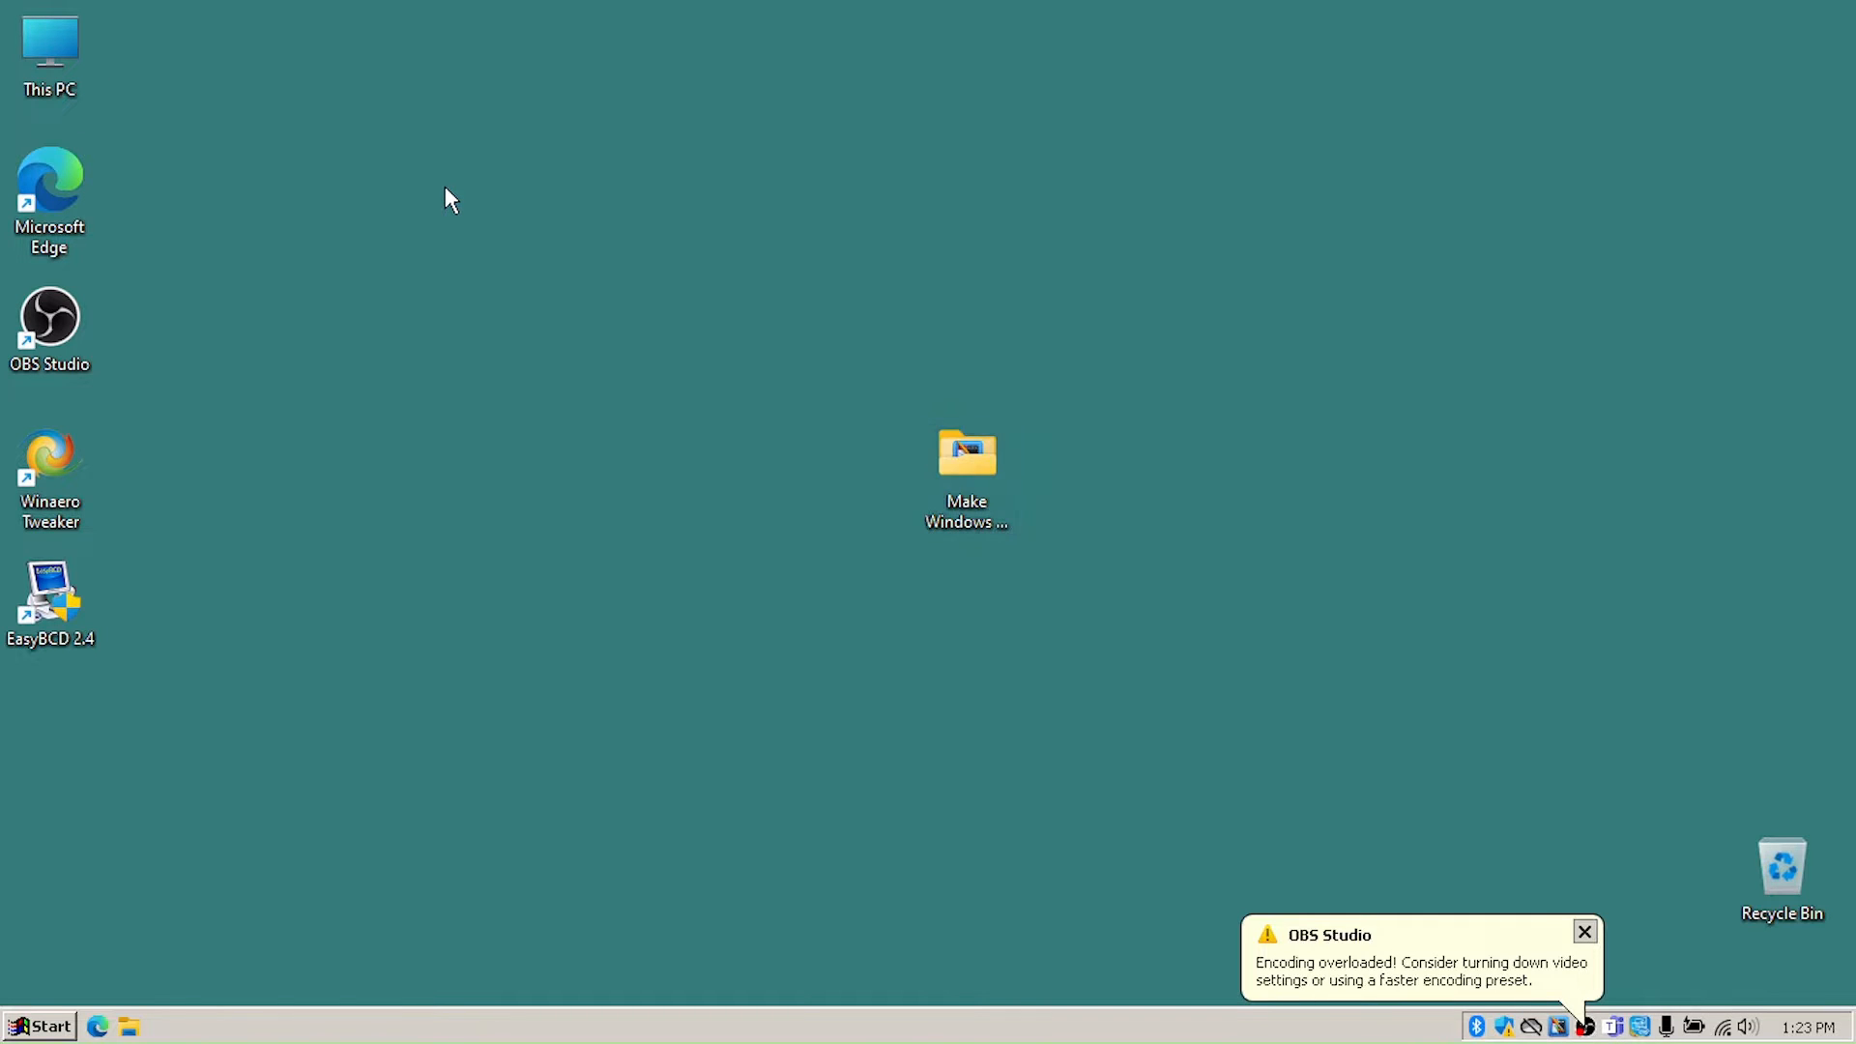
left_click(1585, 932)
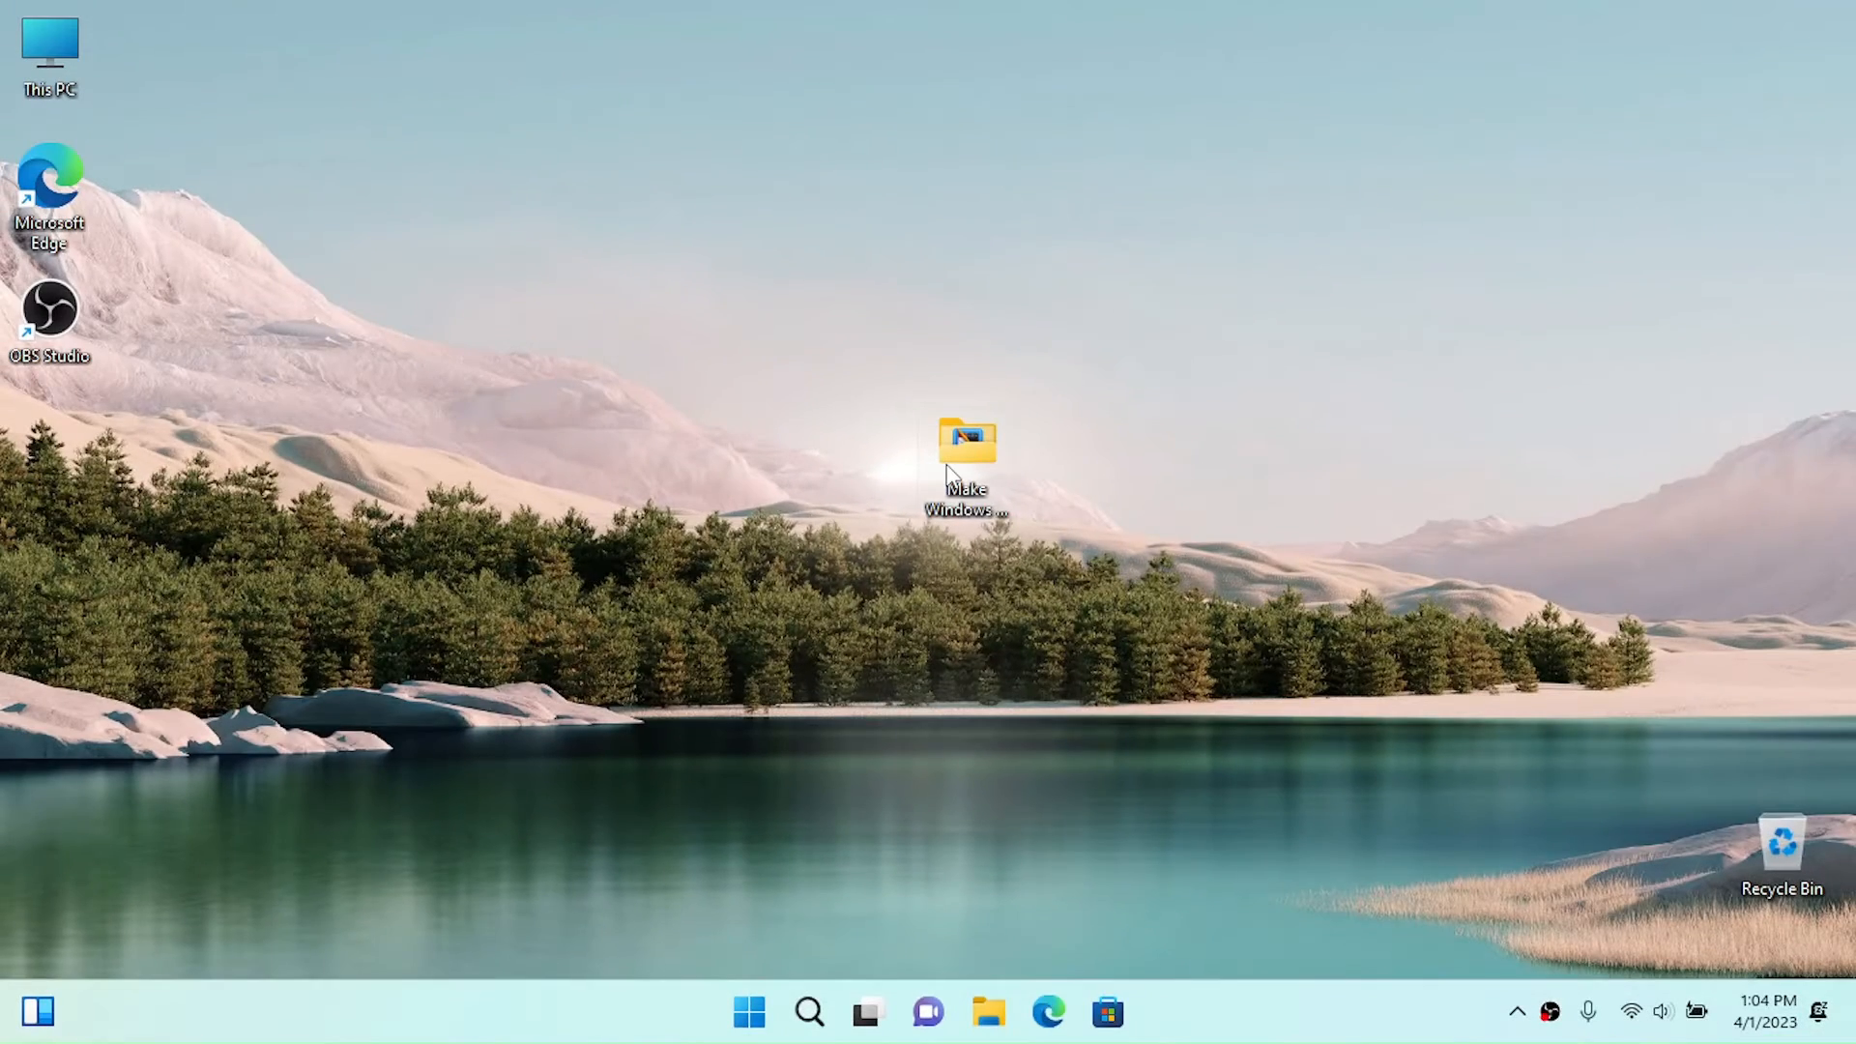
Look through the setup files in the desktop folder "Make Windows 11 look like Windows 9x Me 2000", and minimize its window.
double_click(967, 489)
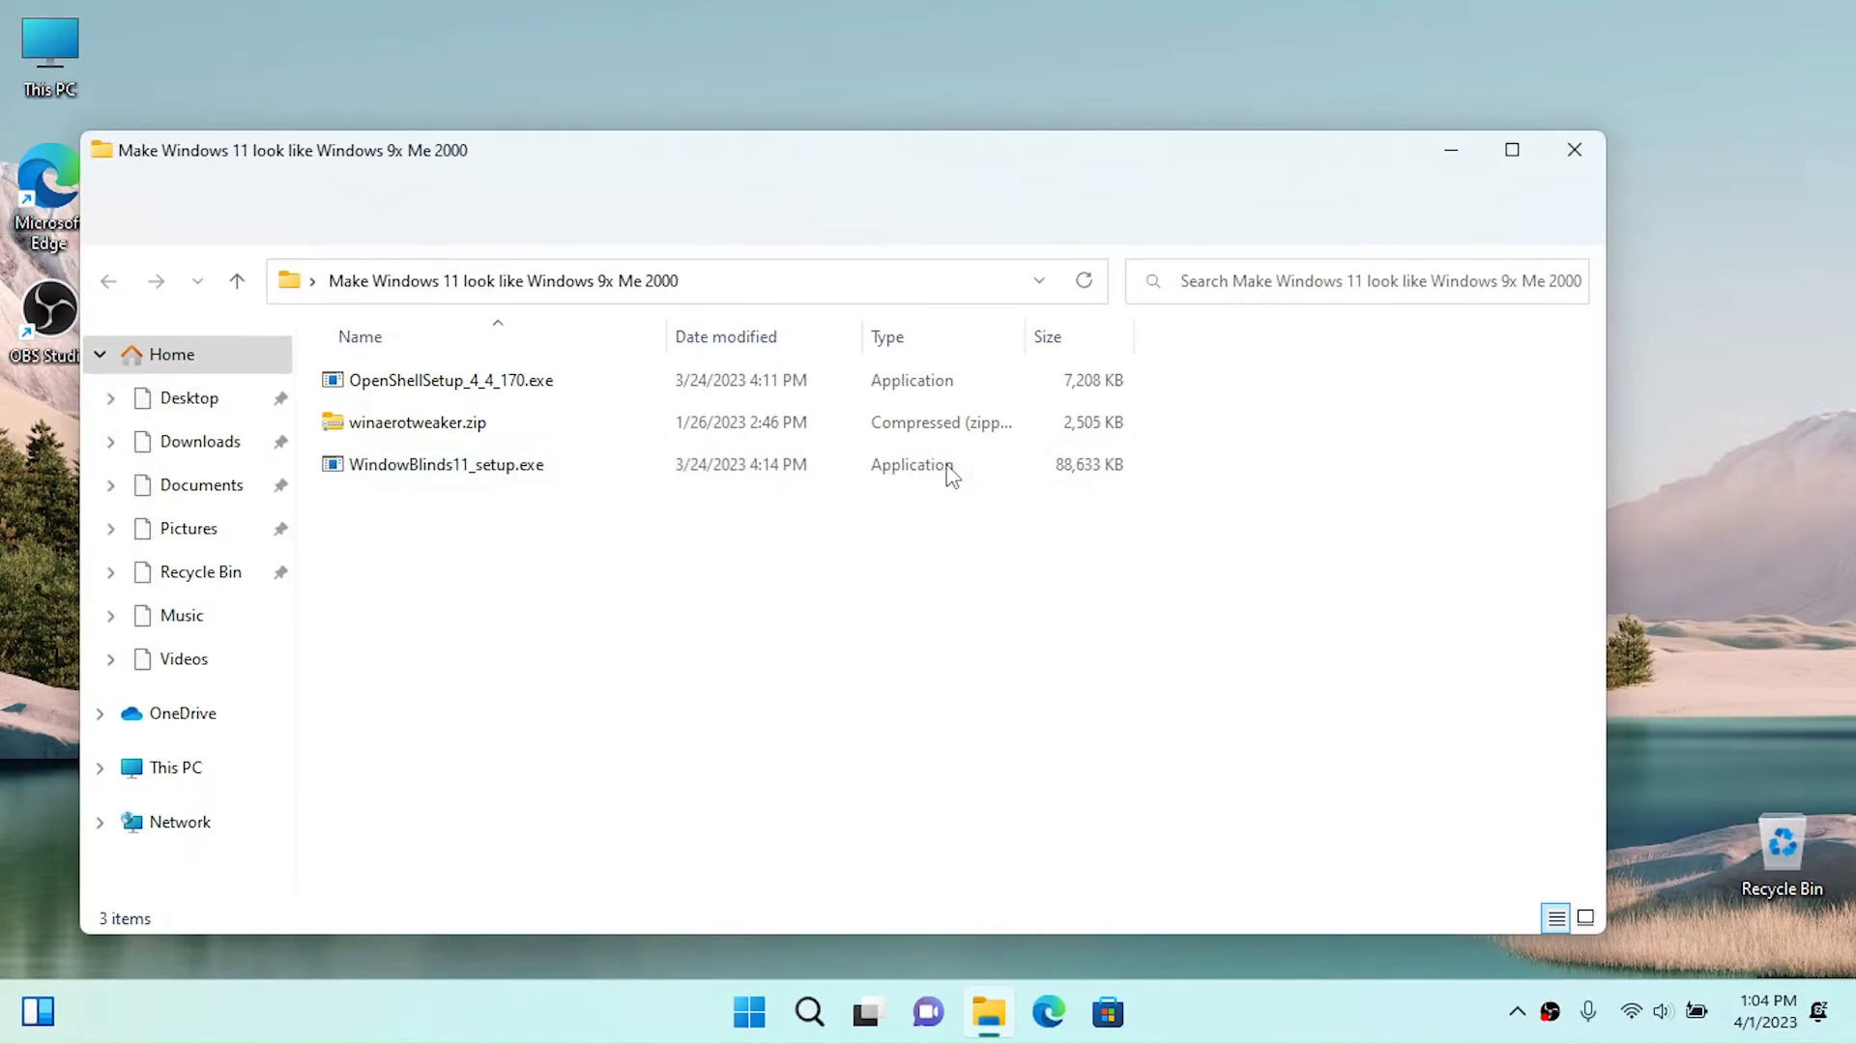
left_click_drag(739, 581, 514, 516)
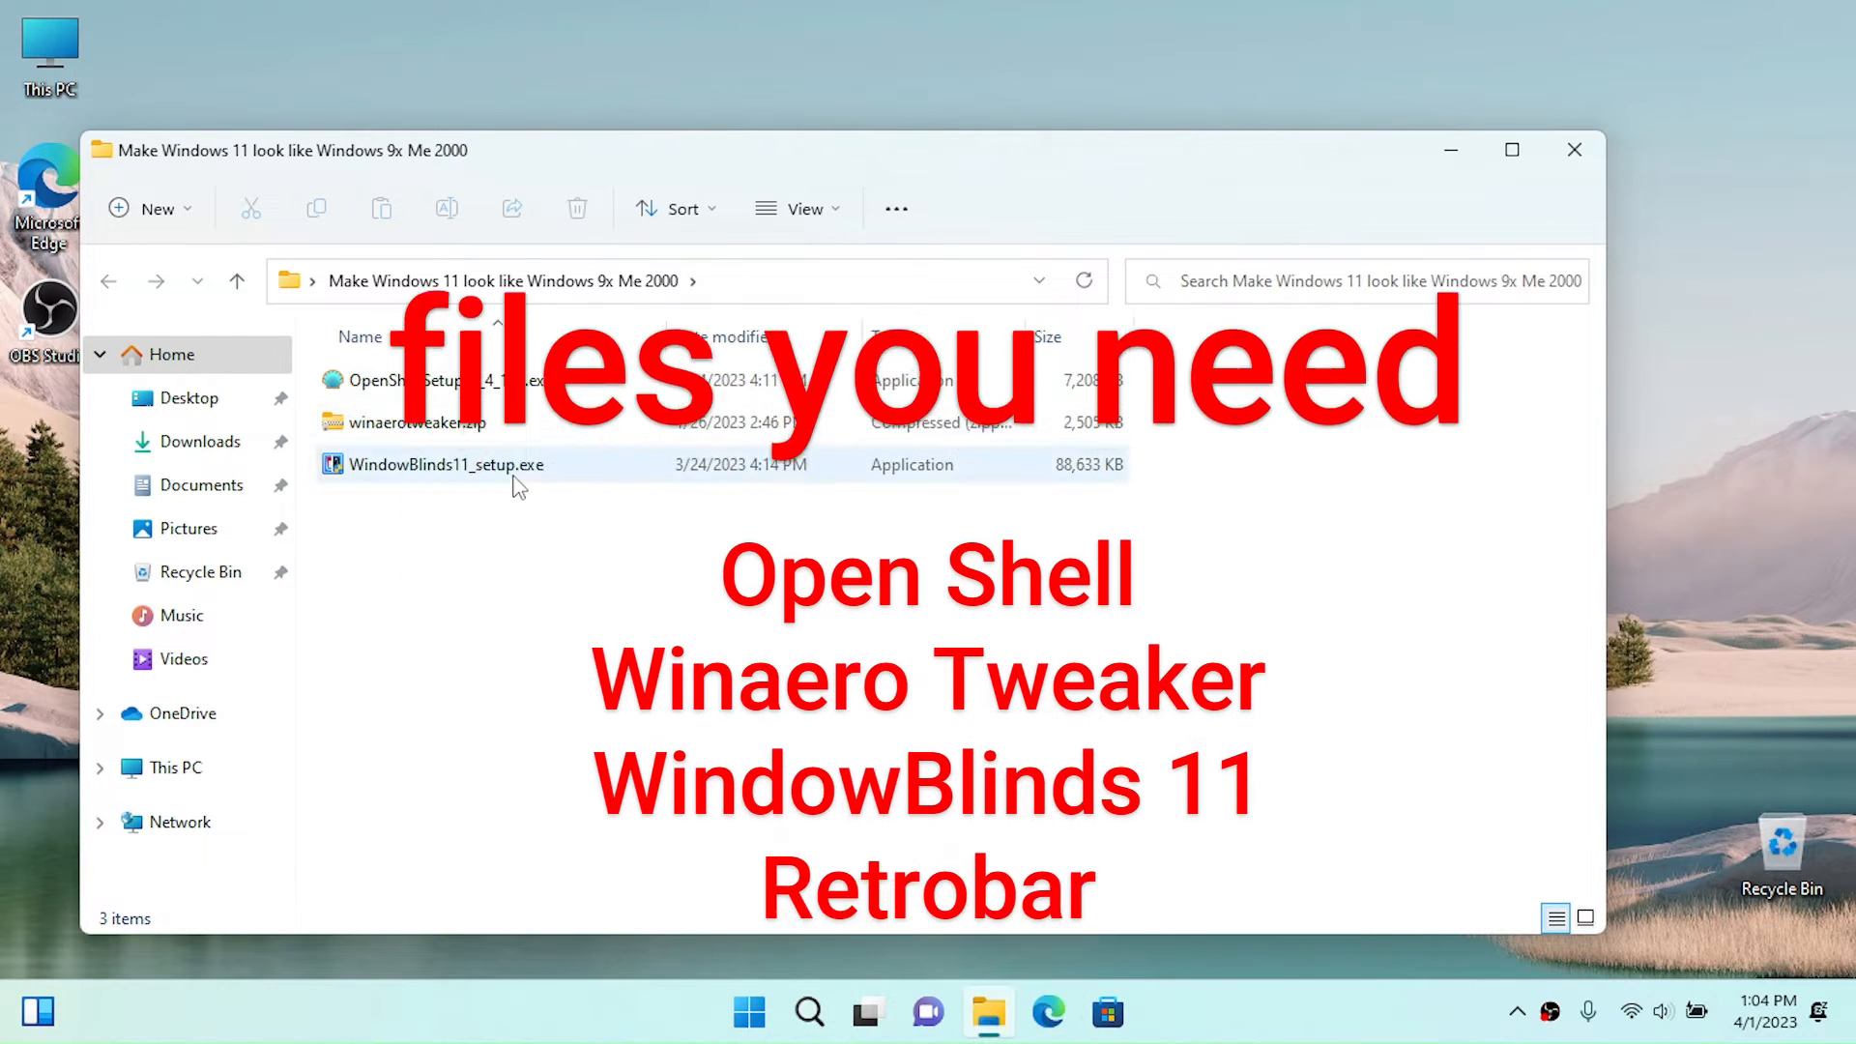
left_click(1447, 151)
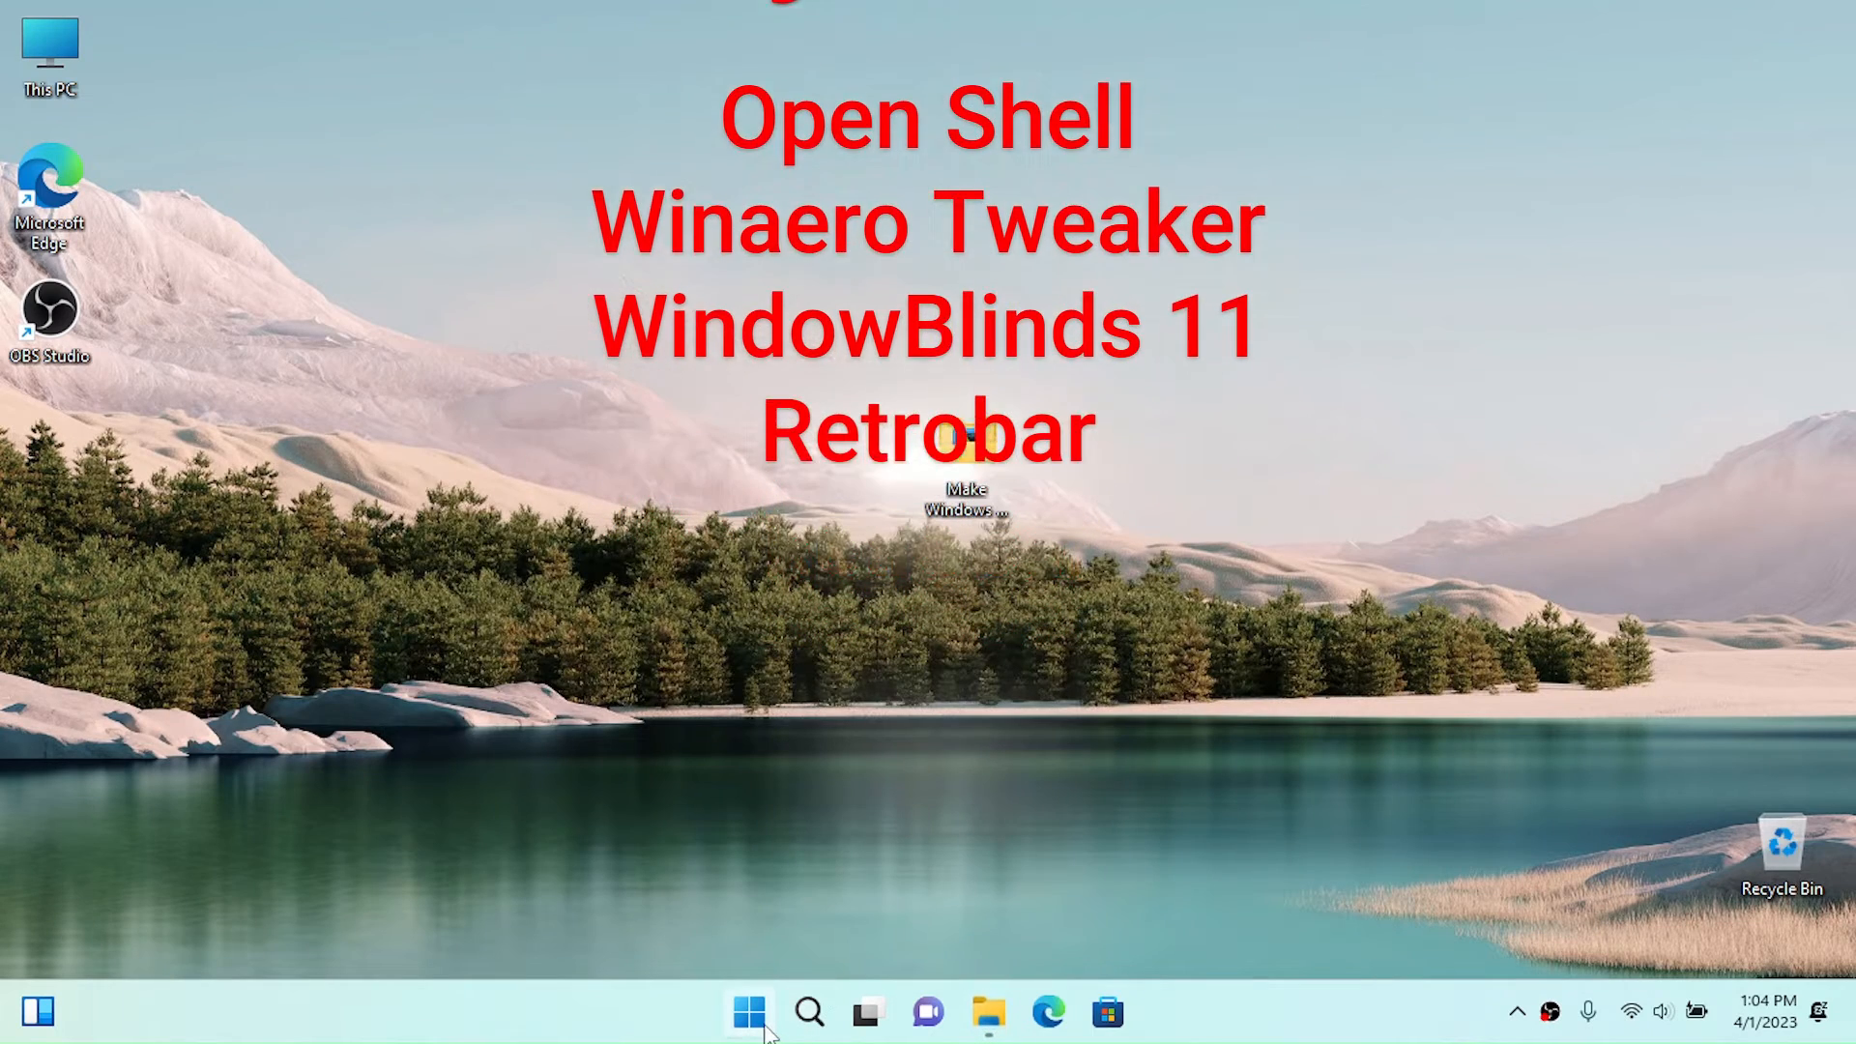
Search Windows for "Create a restore point" and open that Control Panel entry.
left_click(750, 1012)
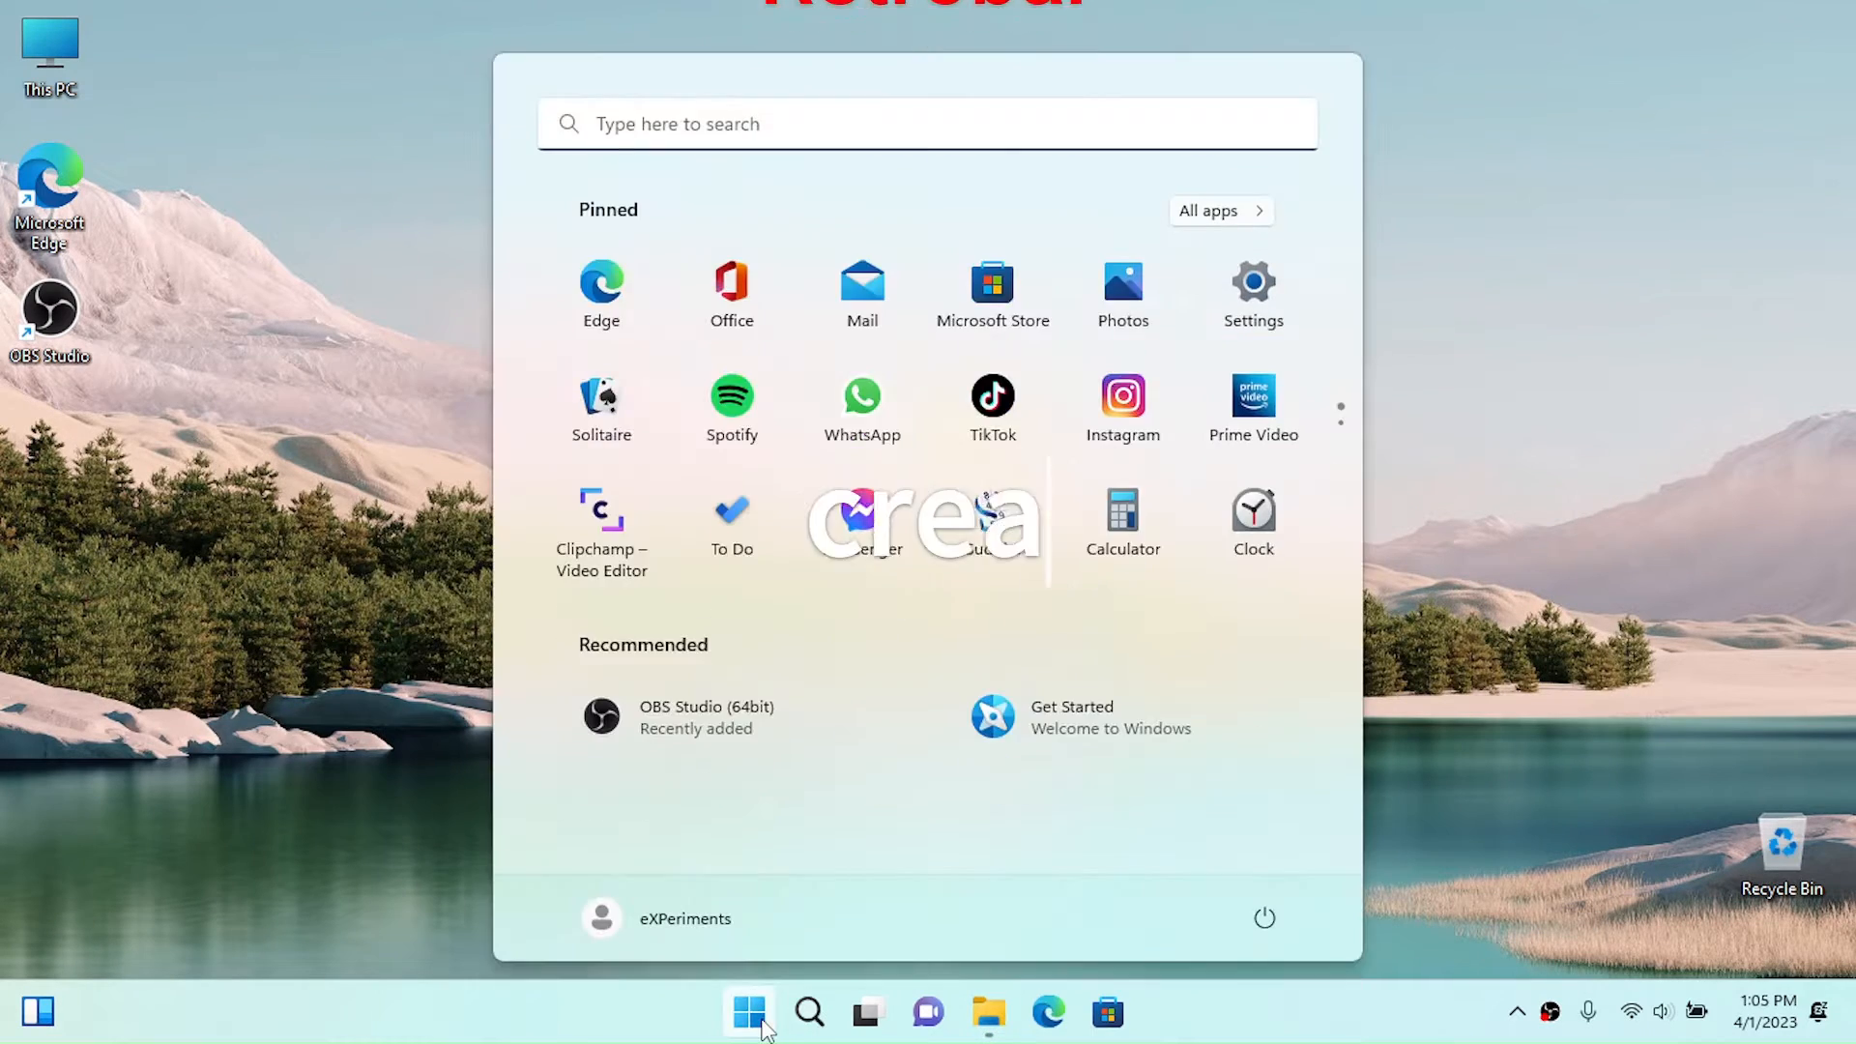
type("cret")
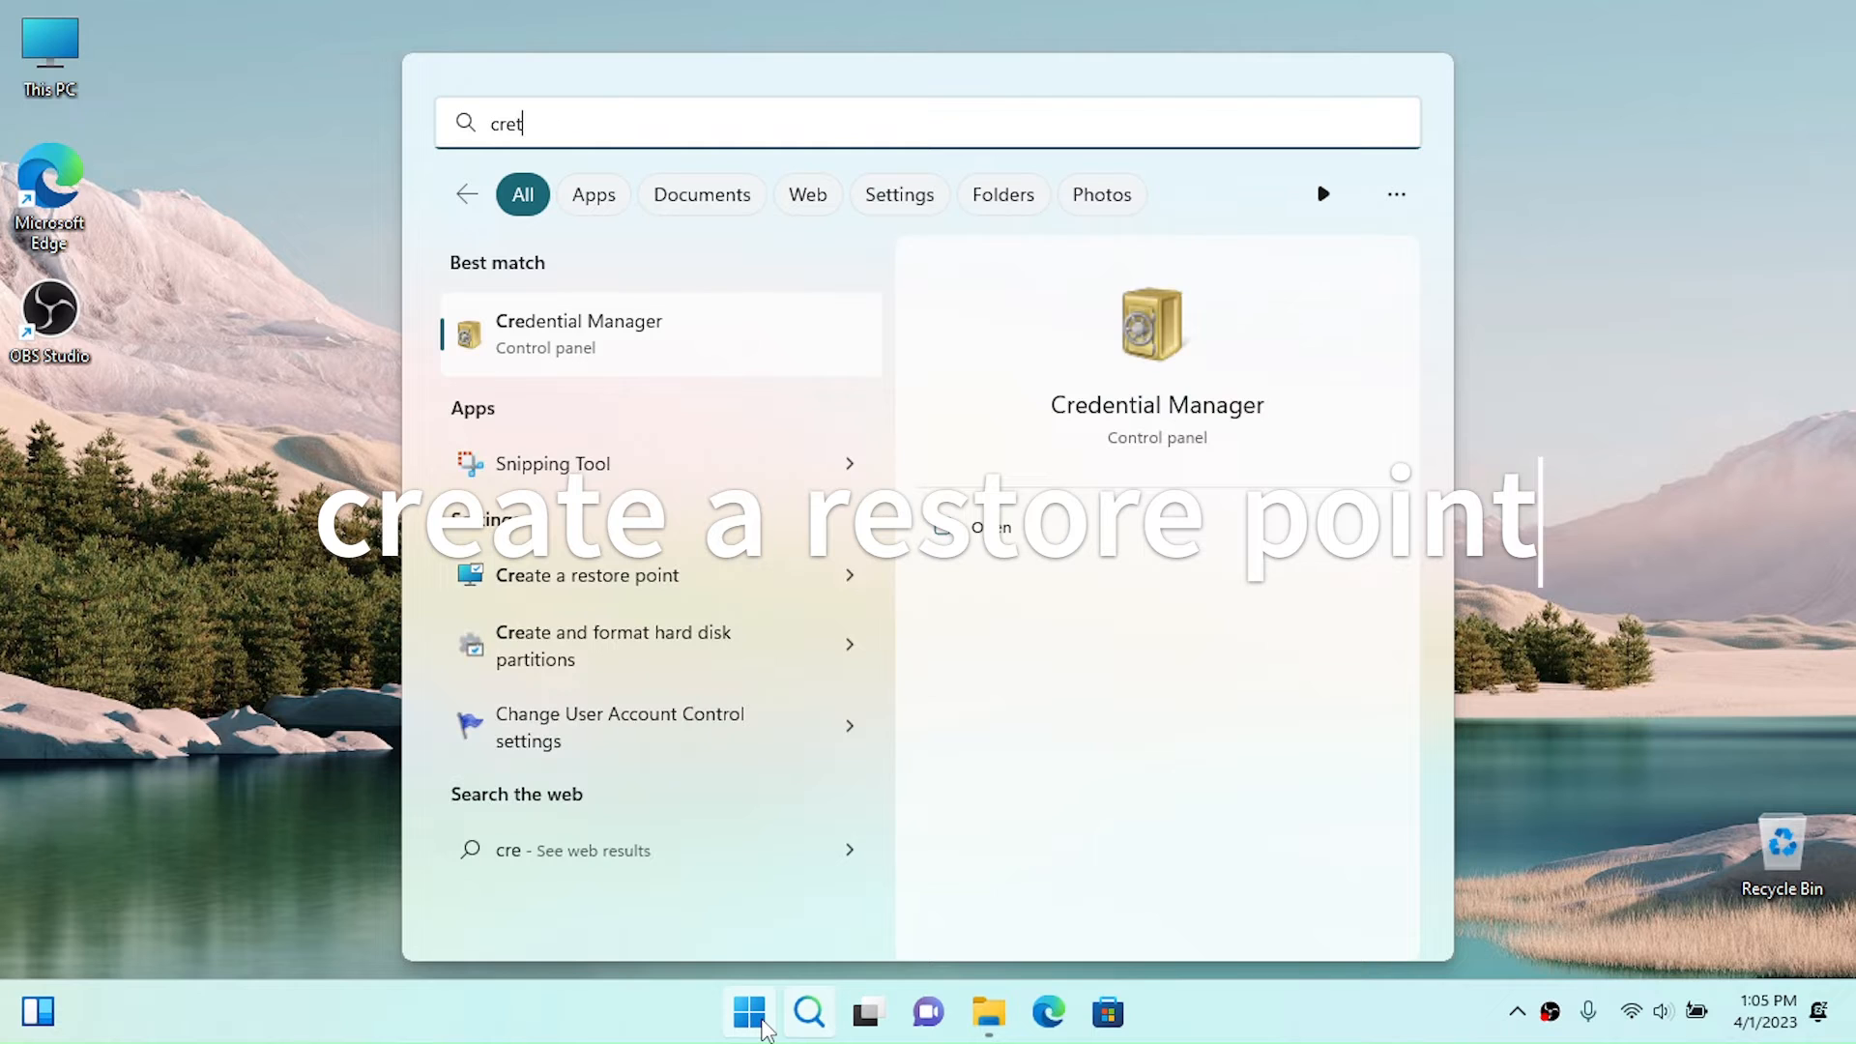
key("BackSpace")
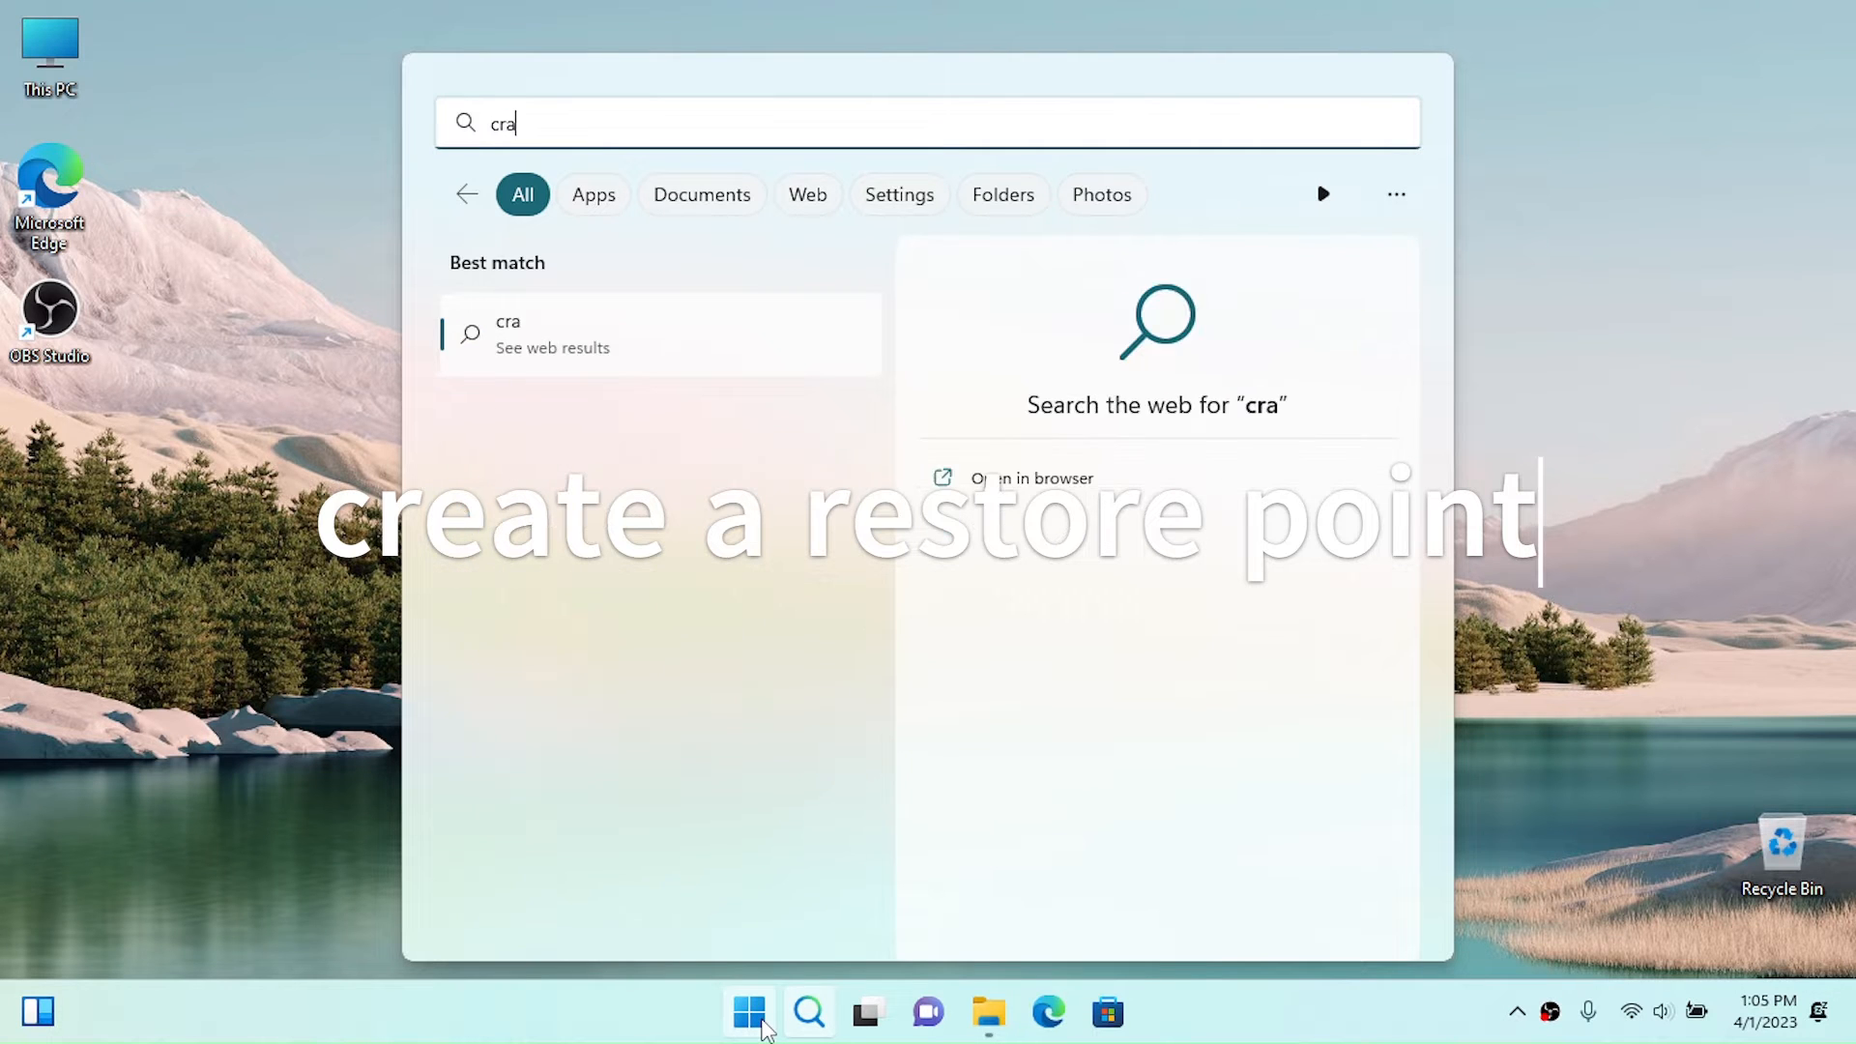
type("a")
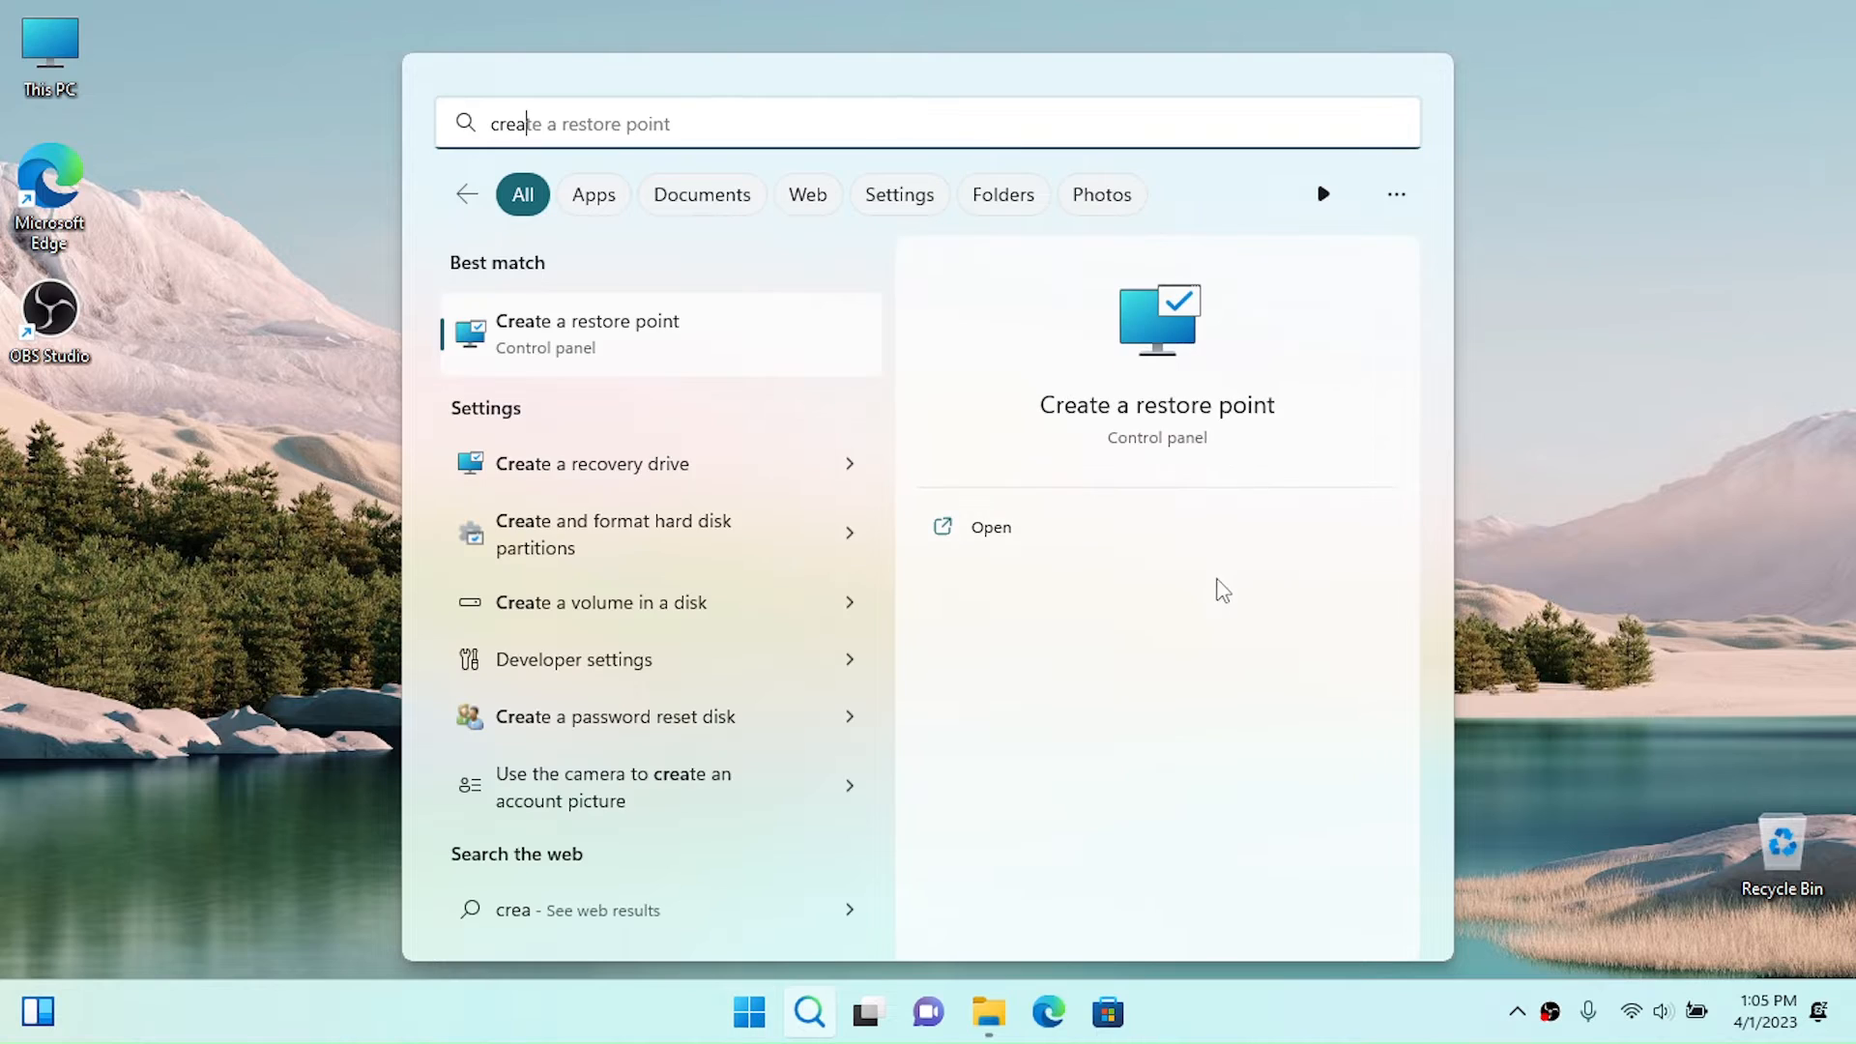
key("Return")
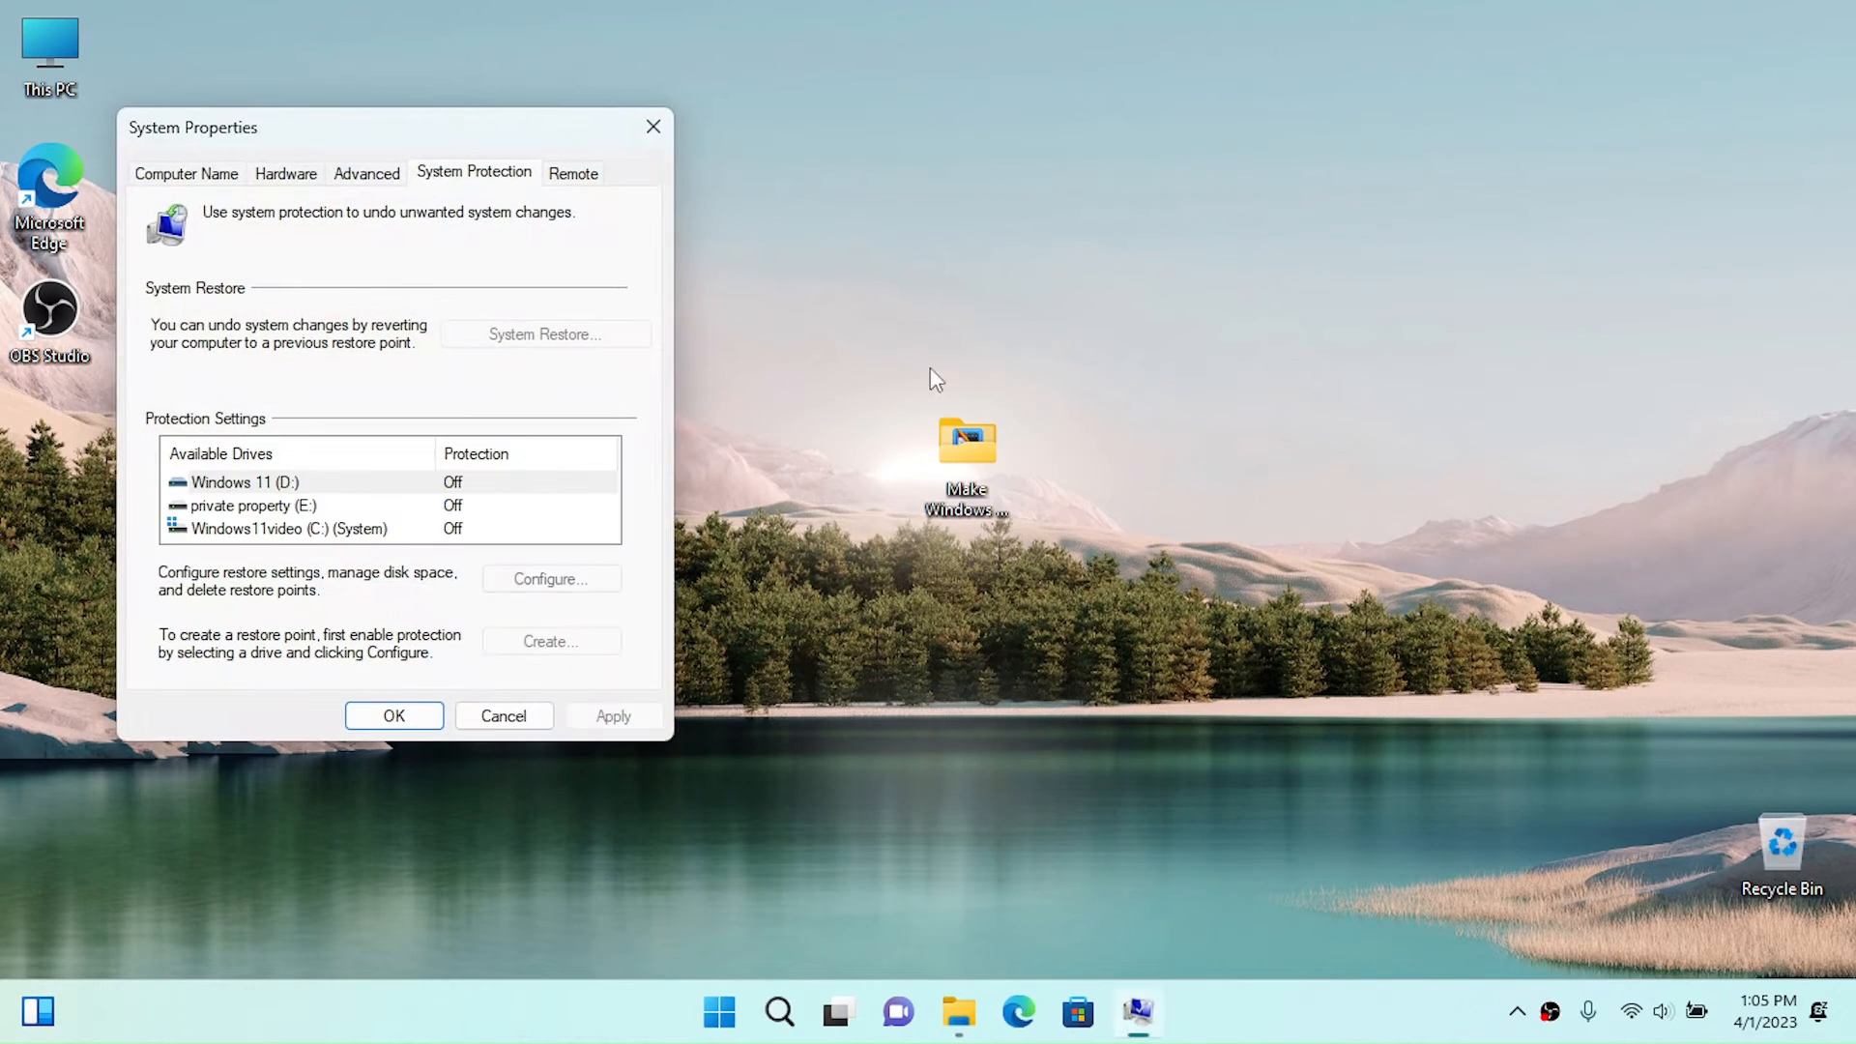
Turn on system protection for the Windows11video (C:) drive with a maximum disk usage of 13% (8.31 GB).
left_click_drag(268, 119, 323, 143)
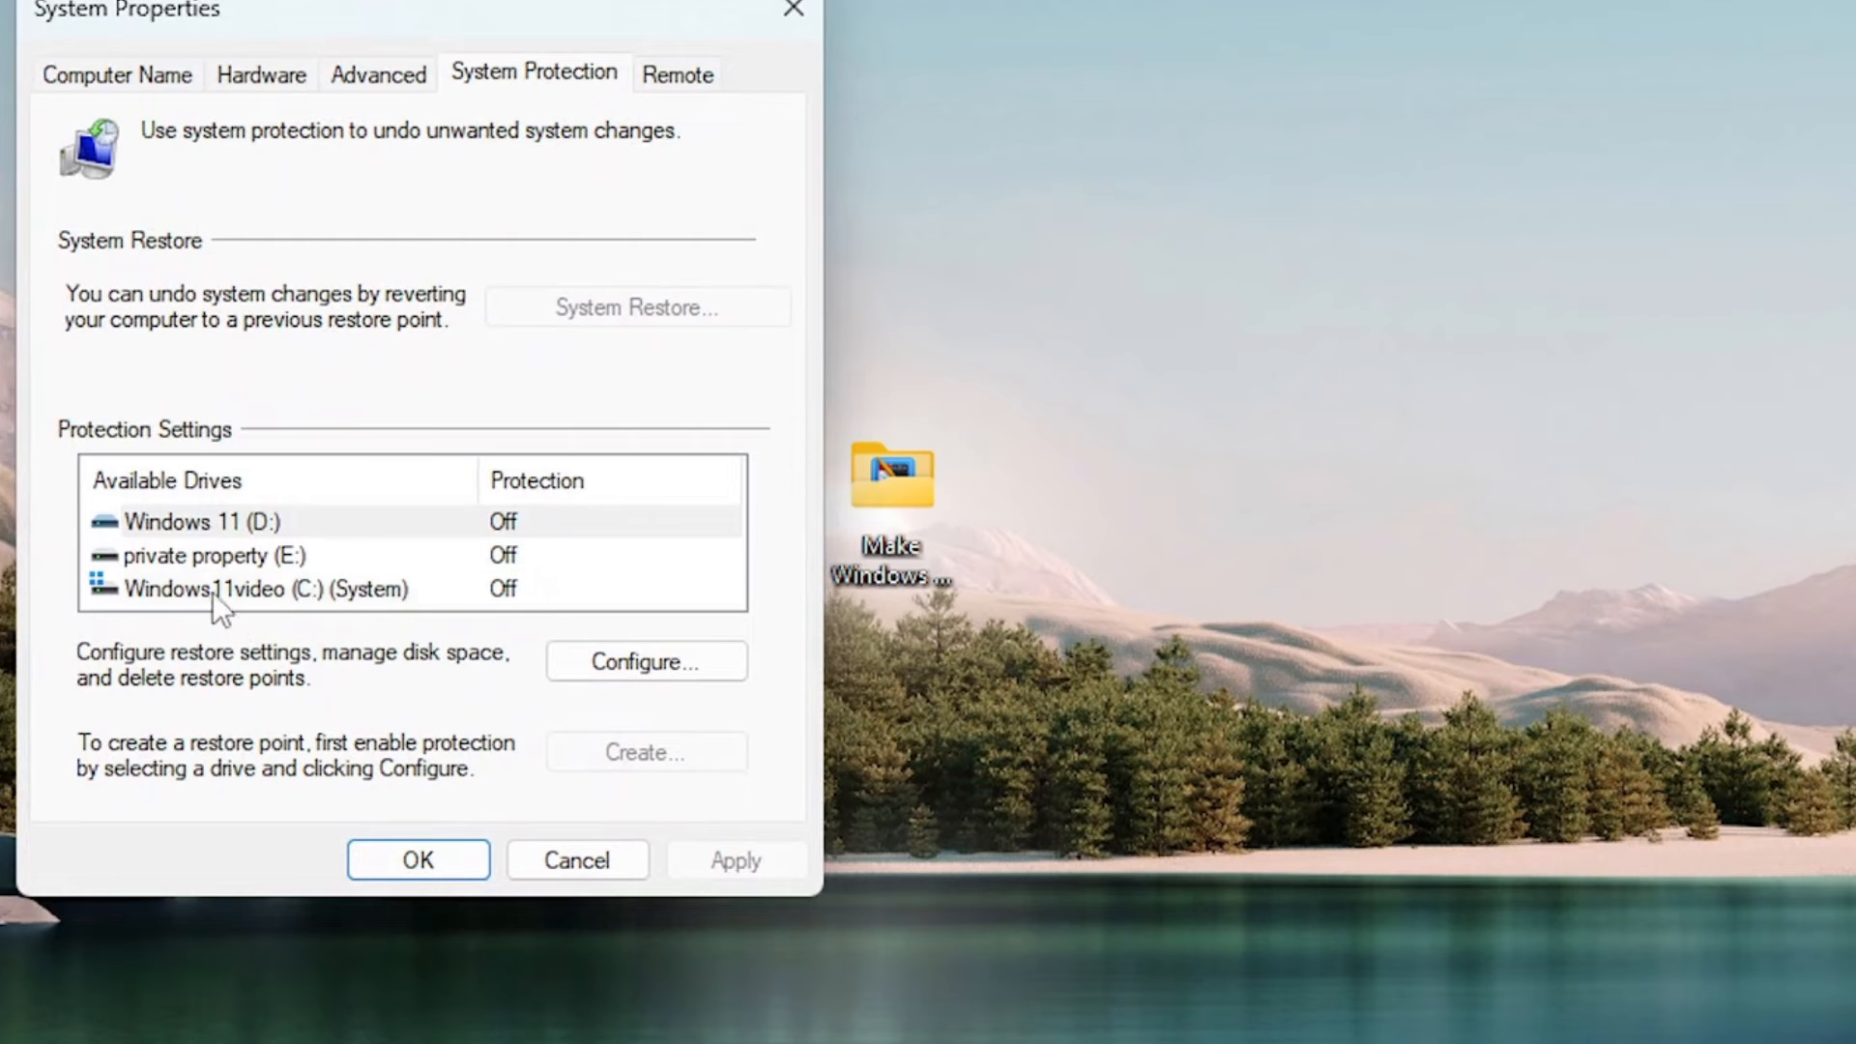
left_click(296, 555)
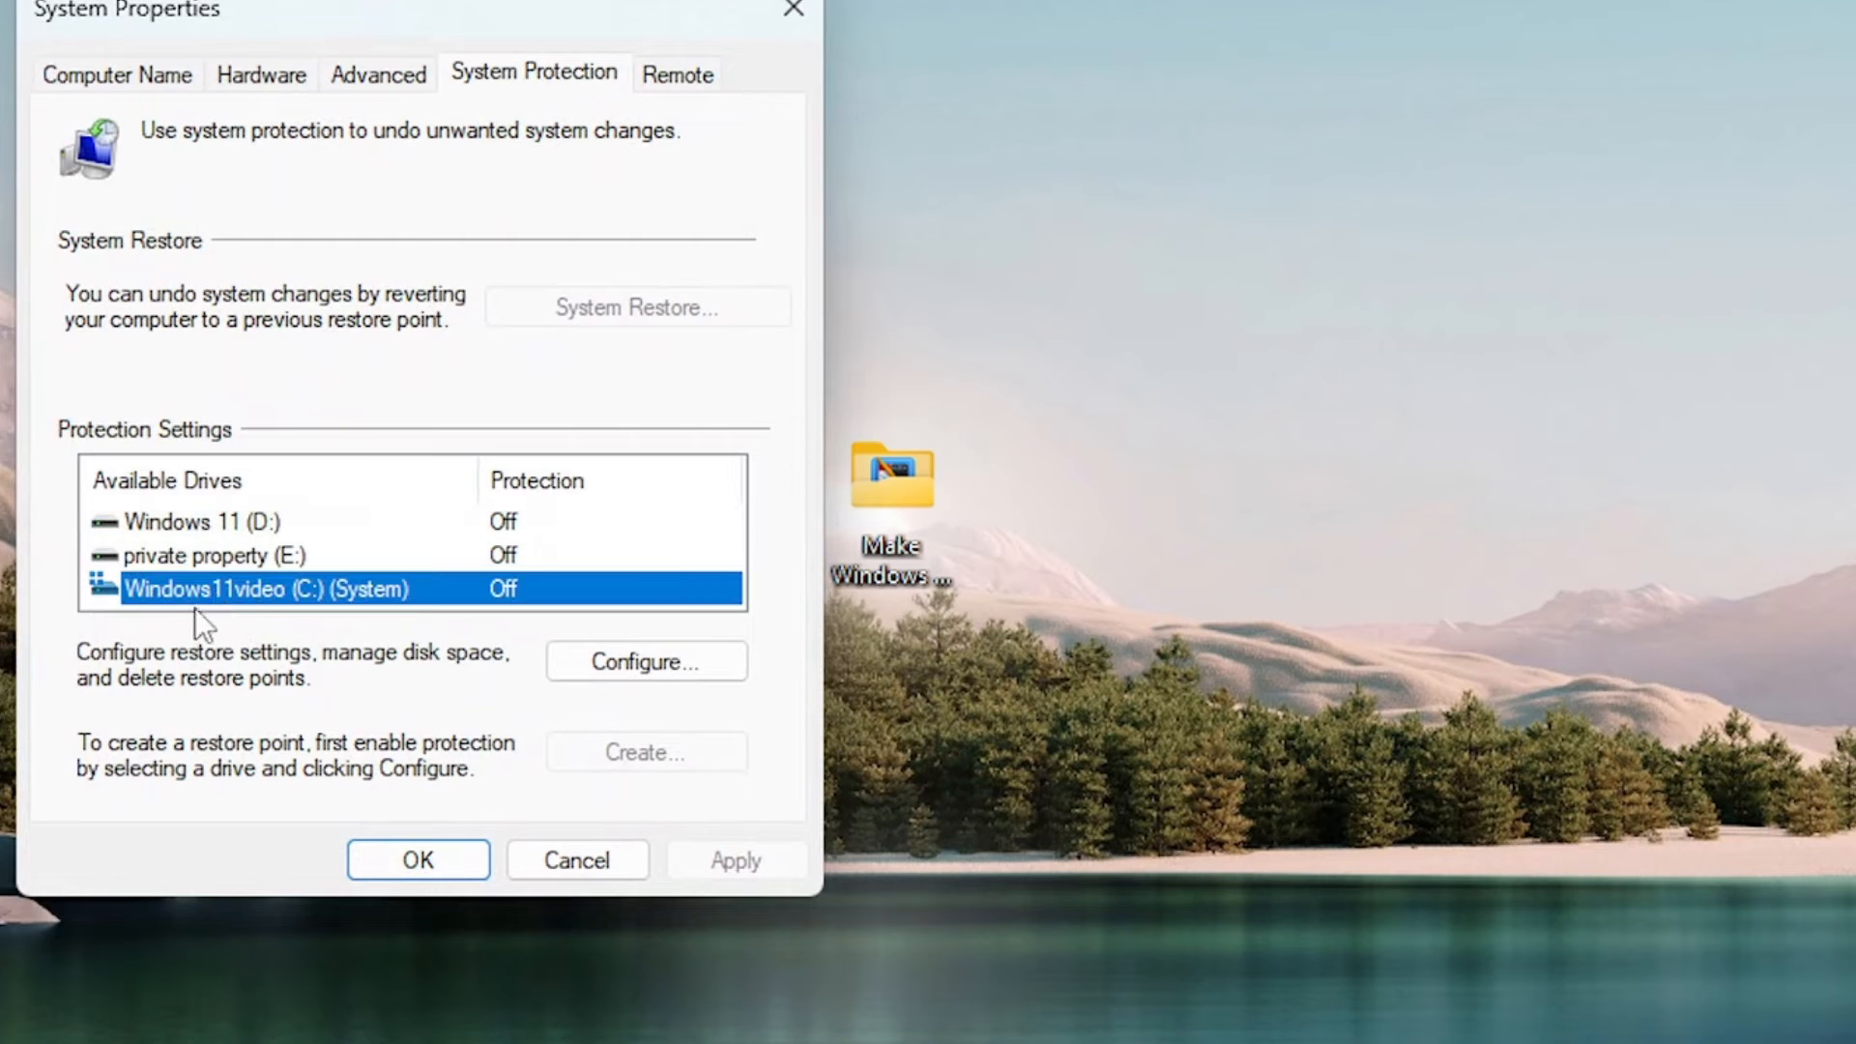
left_click(629, 656)
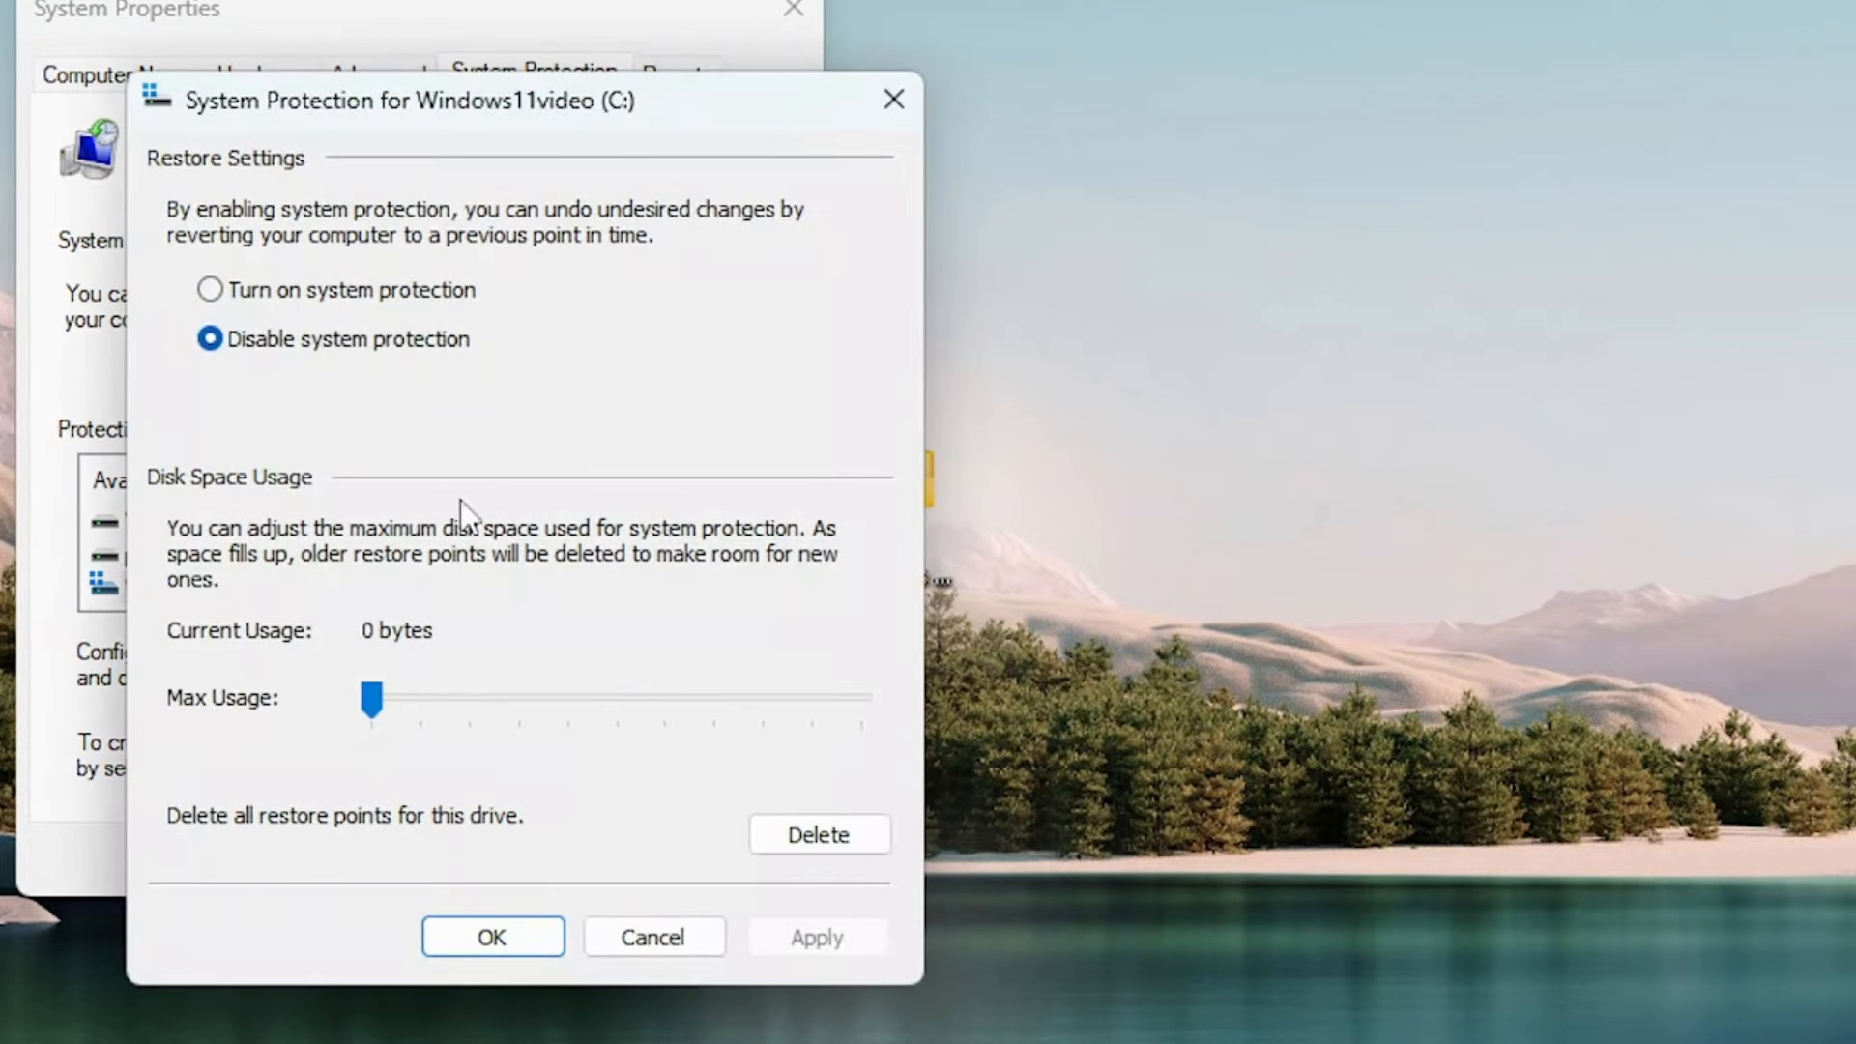
left_click(350, 292)
left_click(413, 709)
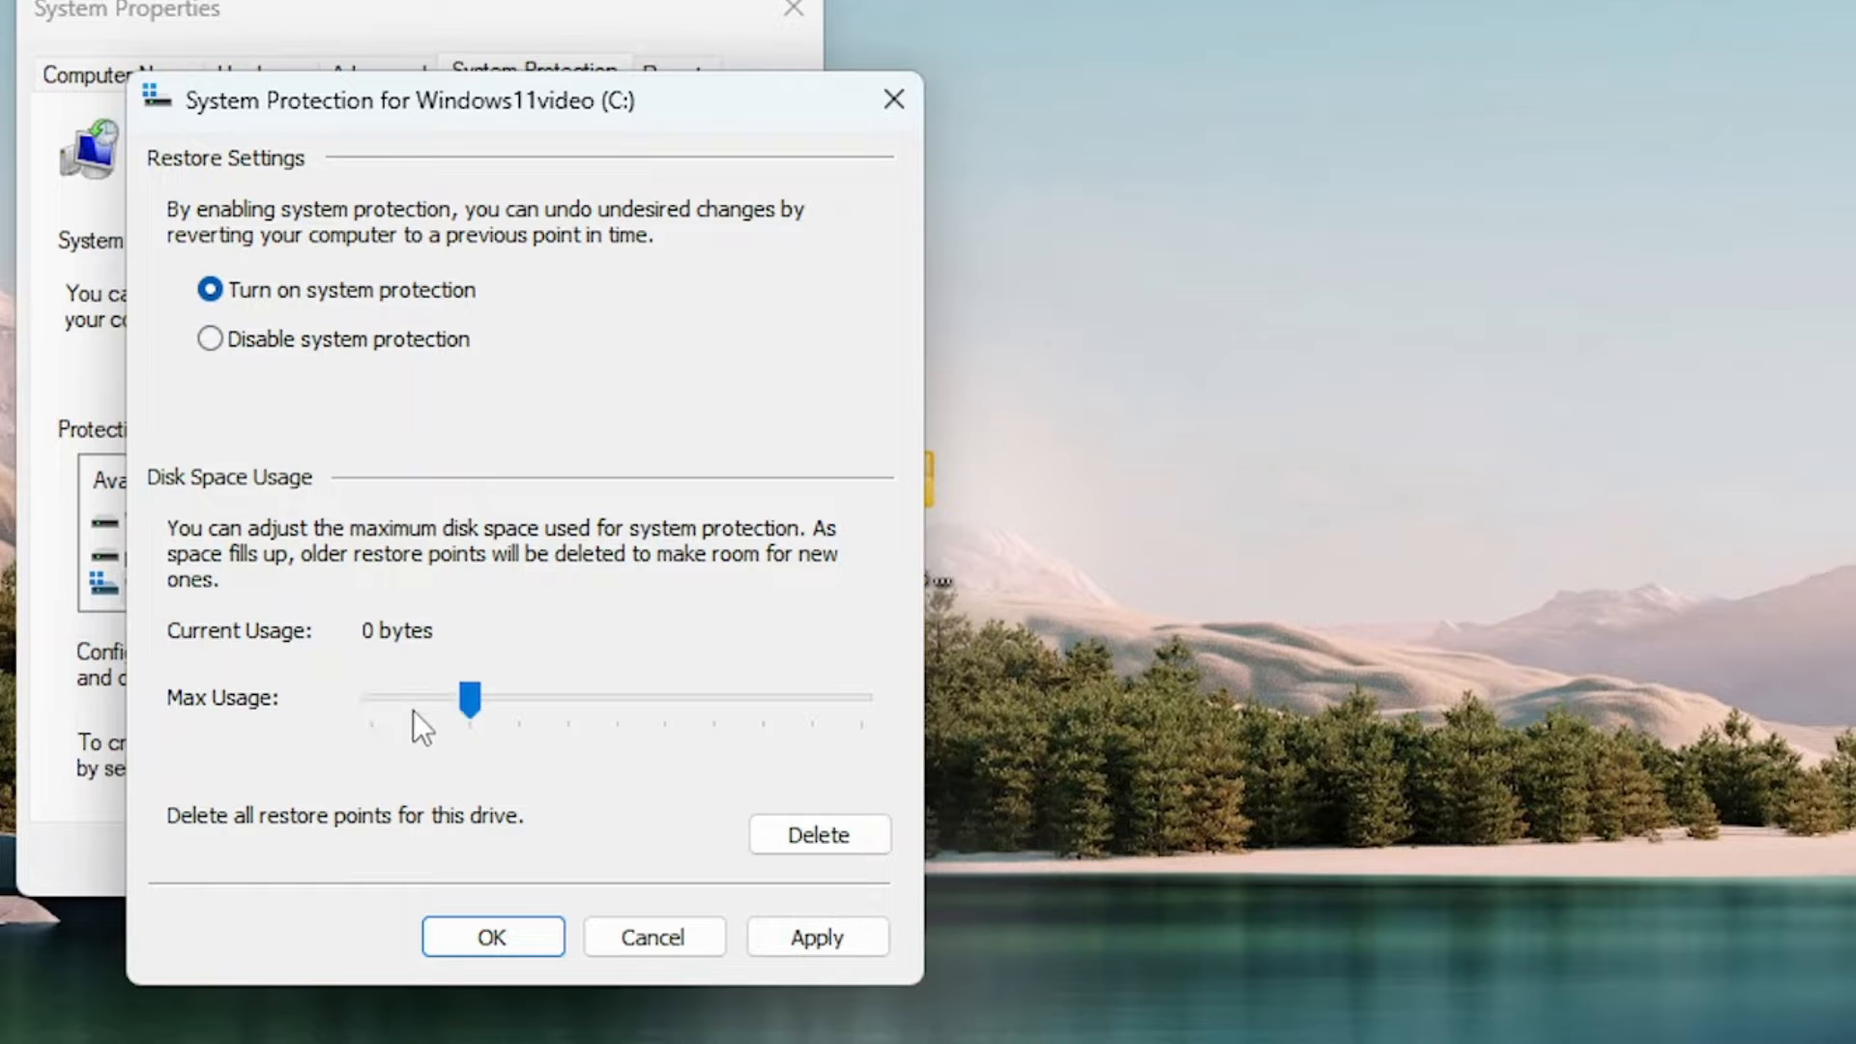
left_click_drag(468, 706, 435, 696)
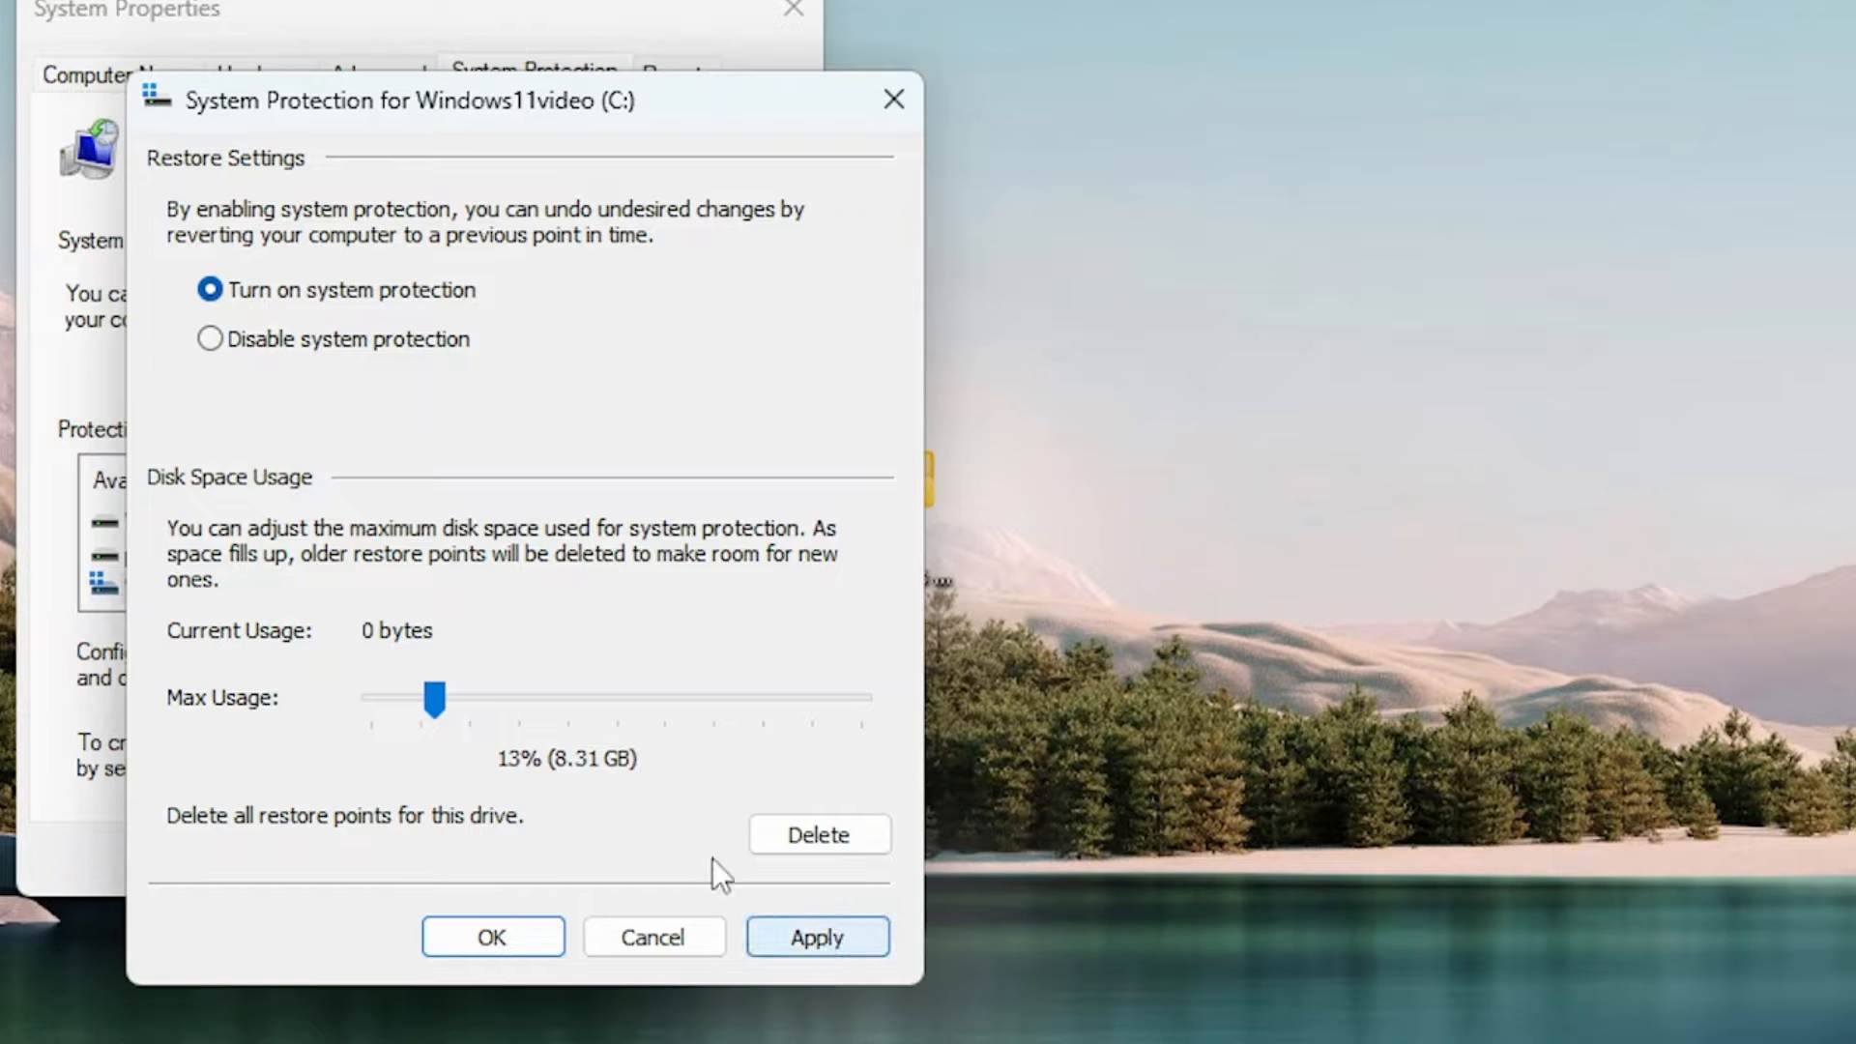
left_click(808, 945)
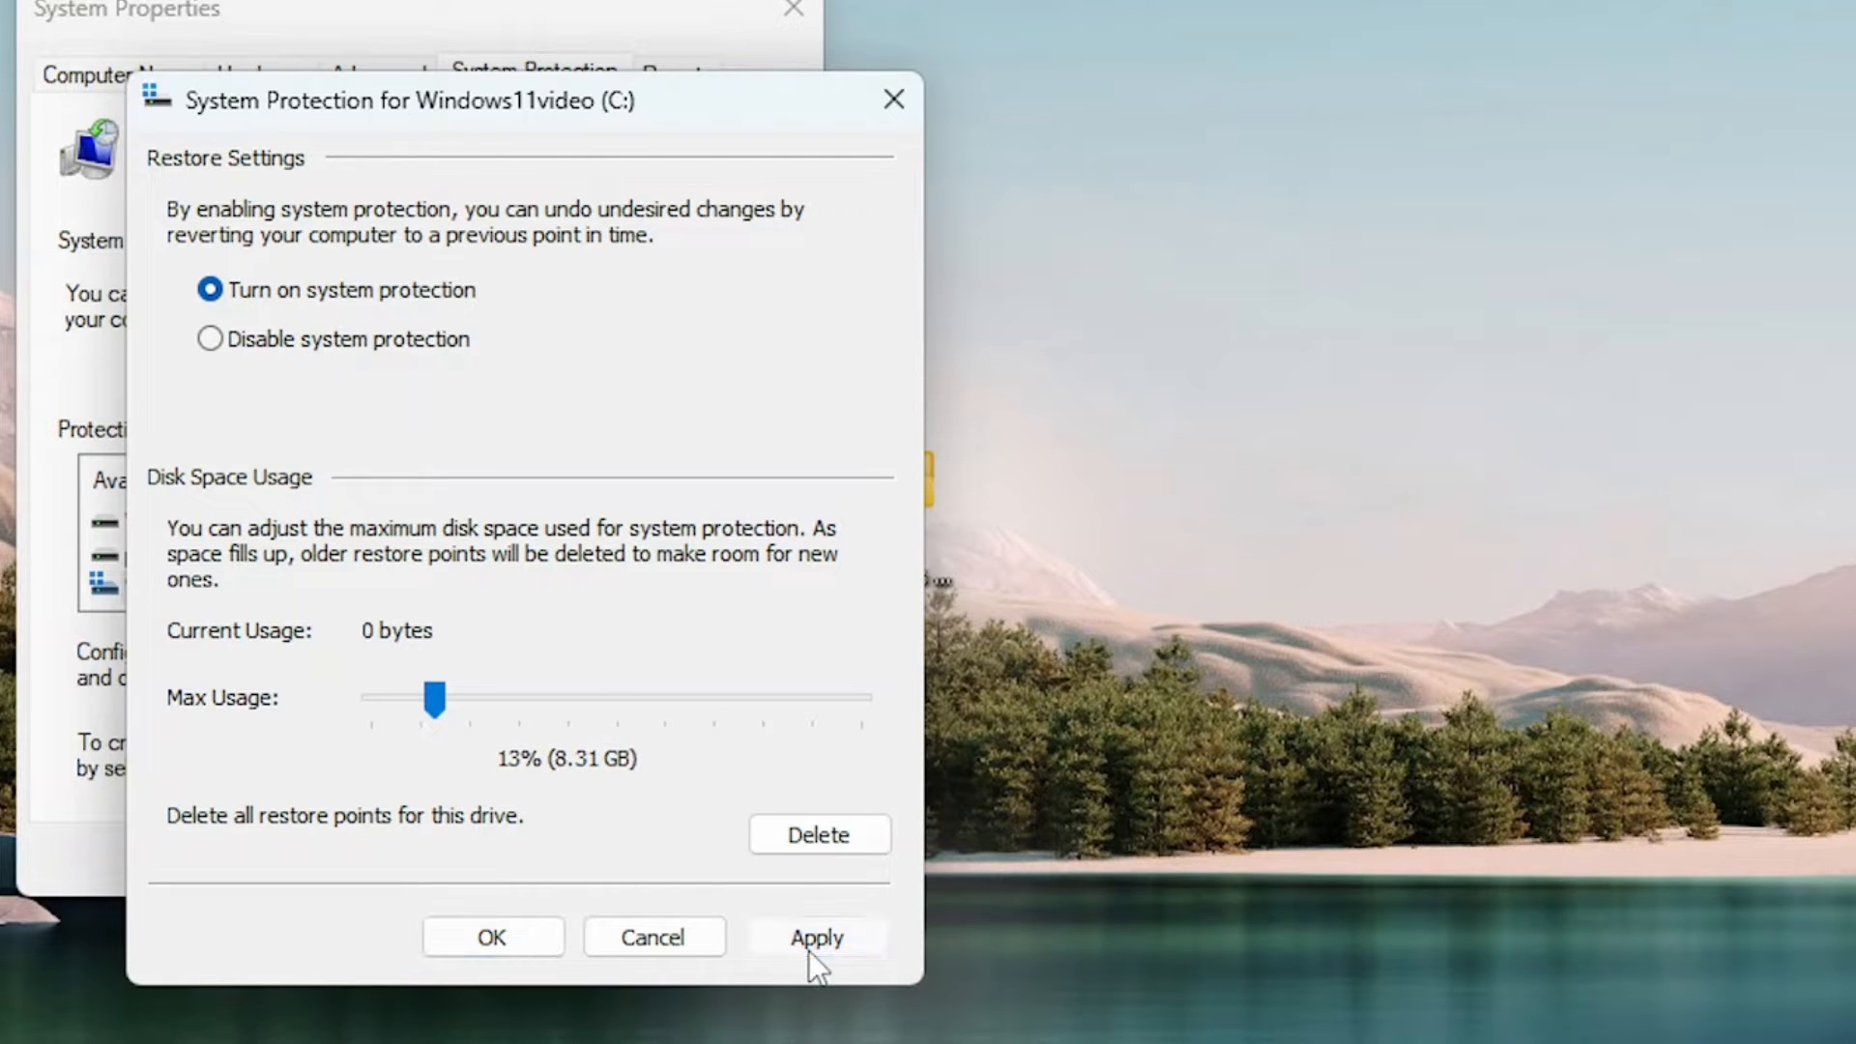
left_click(542, 932)
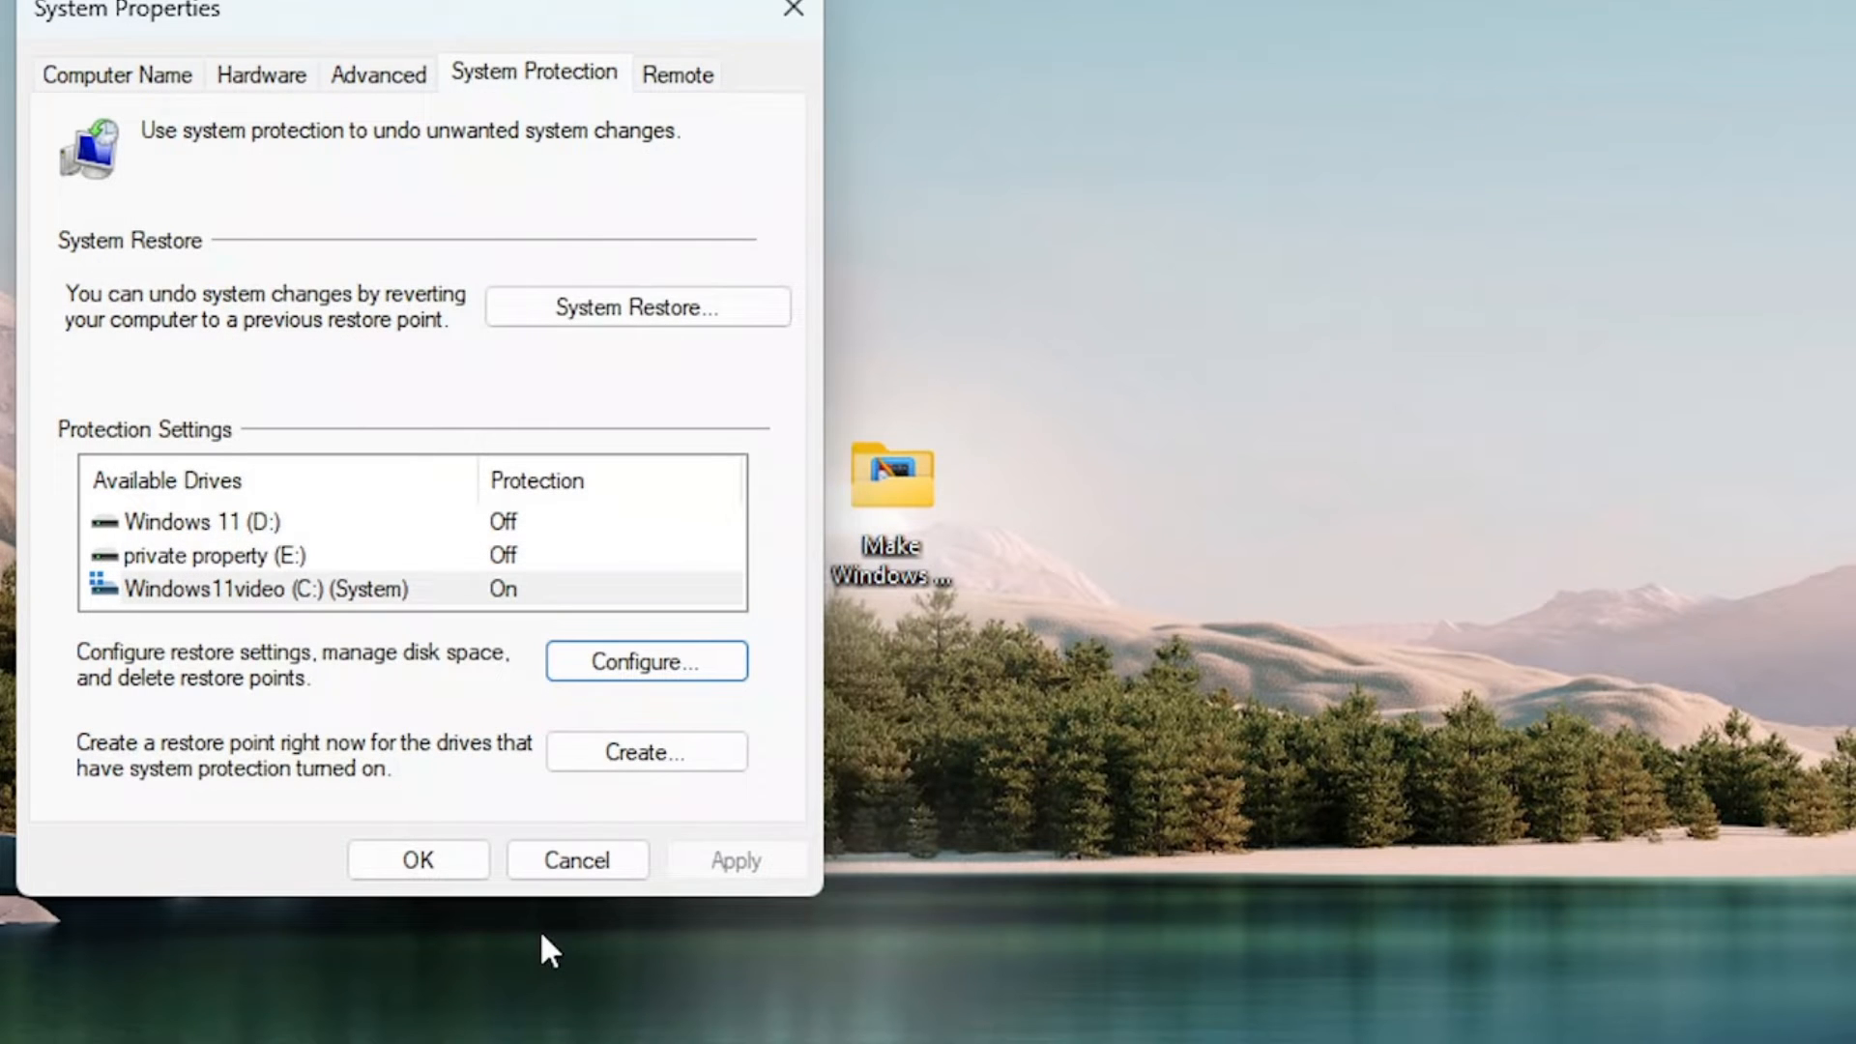
Create a restore point described as "Take me back to Windows 11" and close System Properties.
left_click(646, 764)
type("Take me ba")
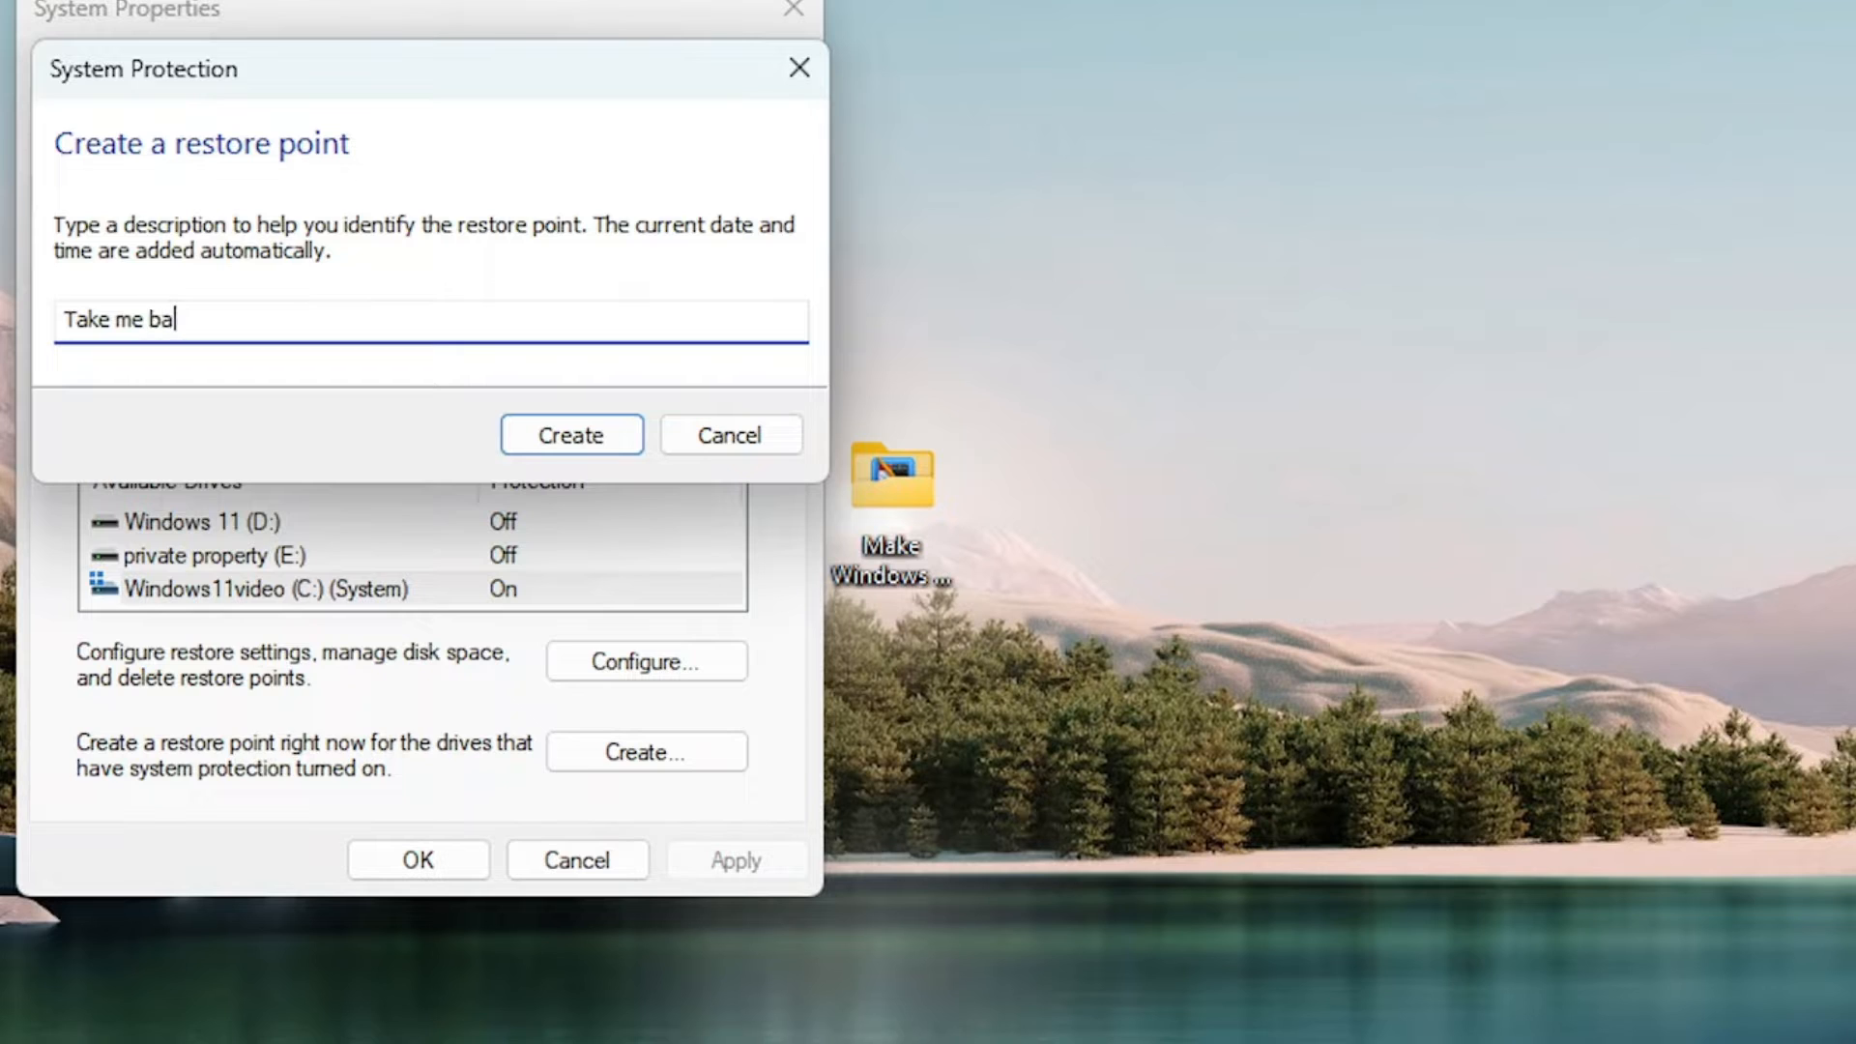
type("ck to Win")
key("BackSpace")
key("BackSpace")
type("Windows 11")
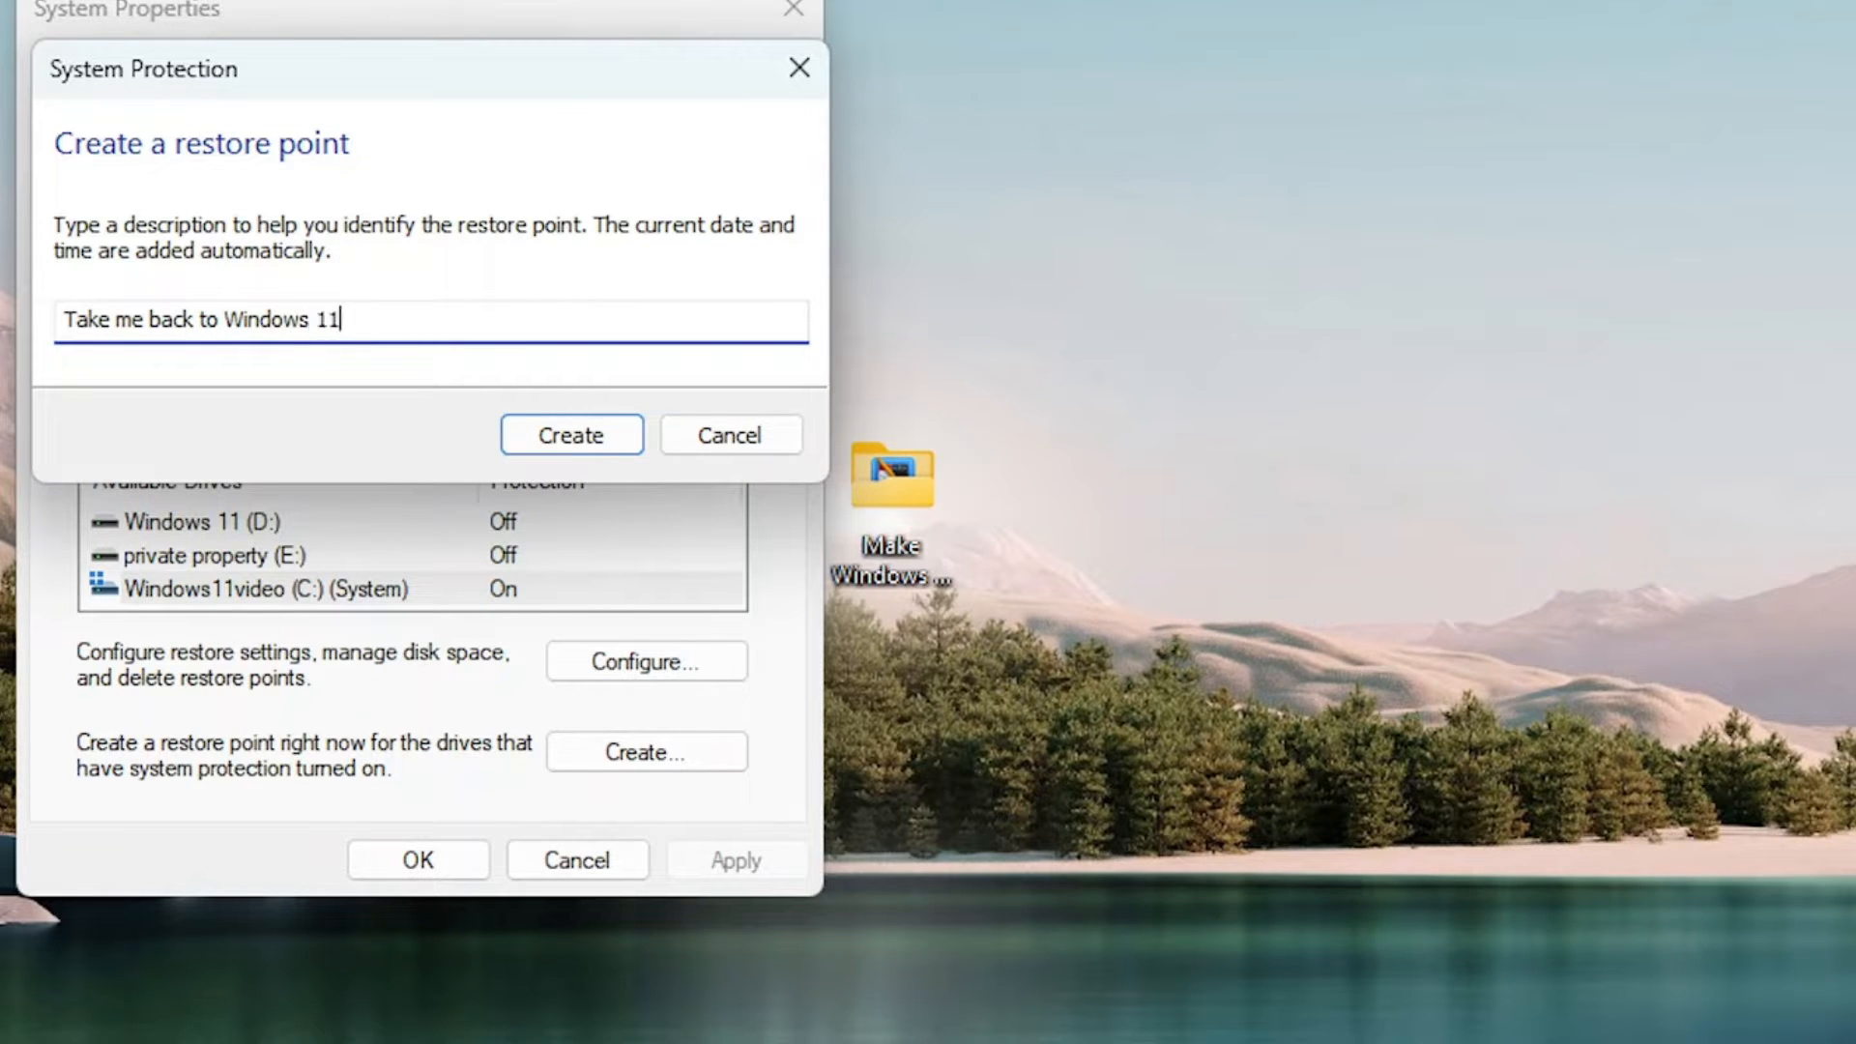
left_click(572, 435)
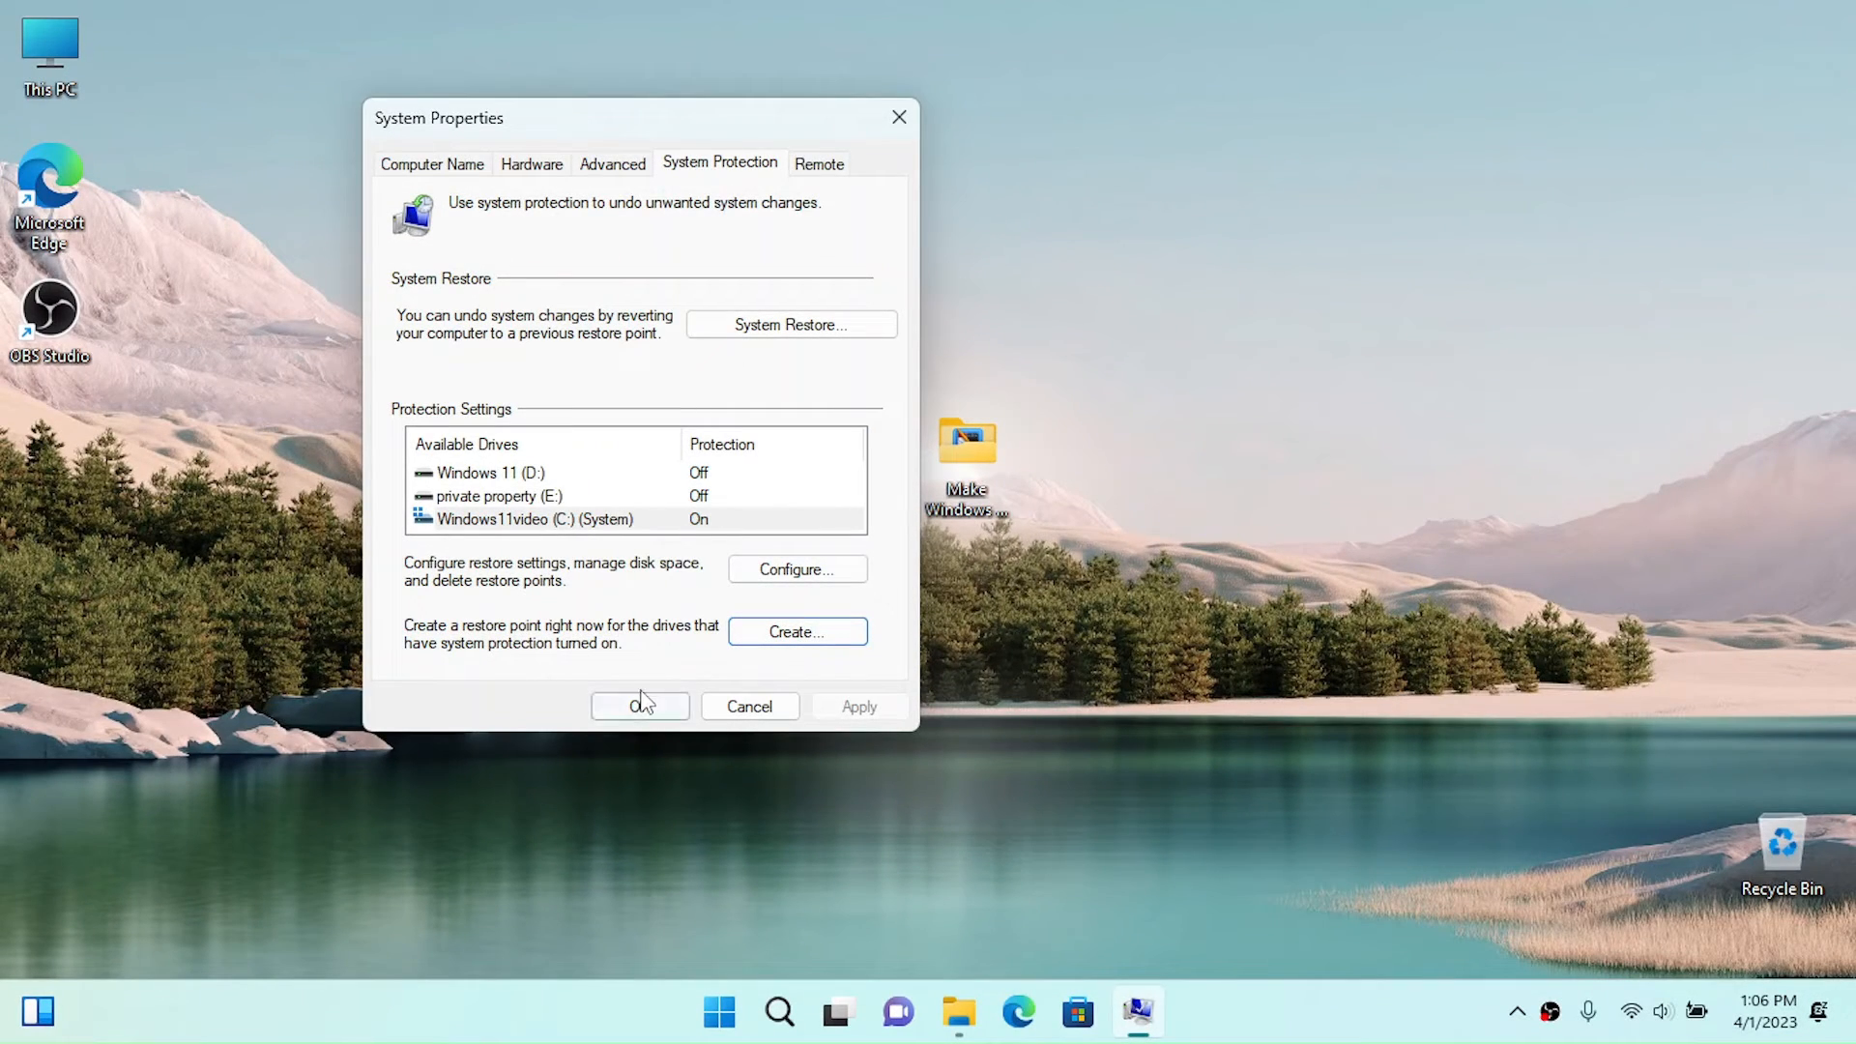
left_click(641, 704)
Extract winaerotweaker.zip inside the "Make Windows 11 look like Windows 9x Me 2000" folder, without showing the extracted files when complete.
double_click(994, 441)
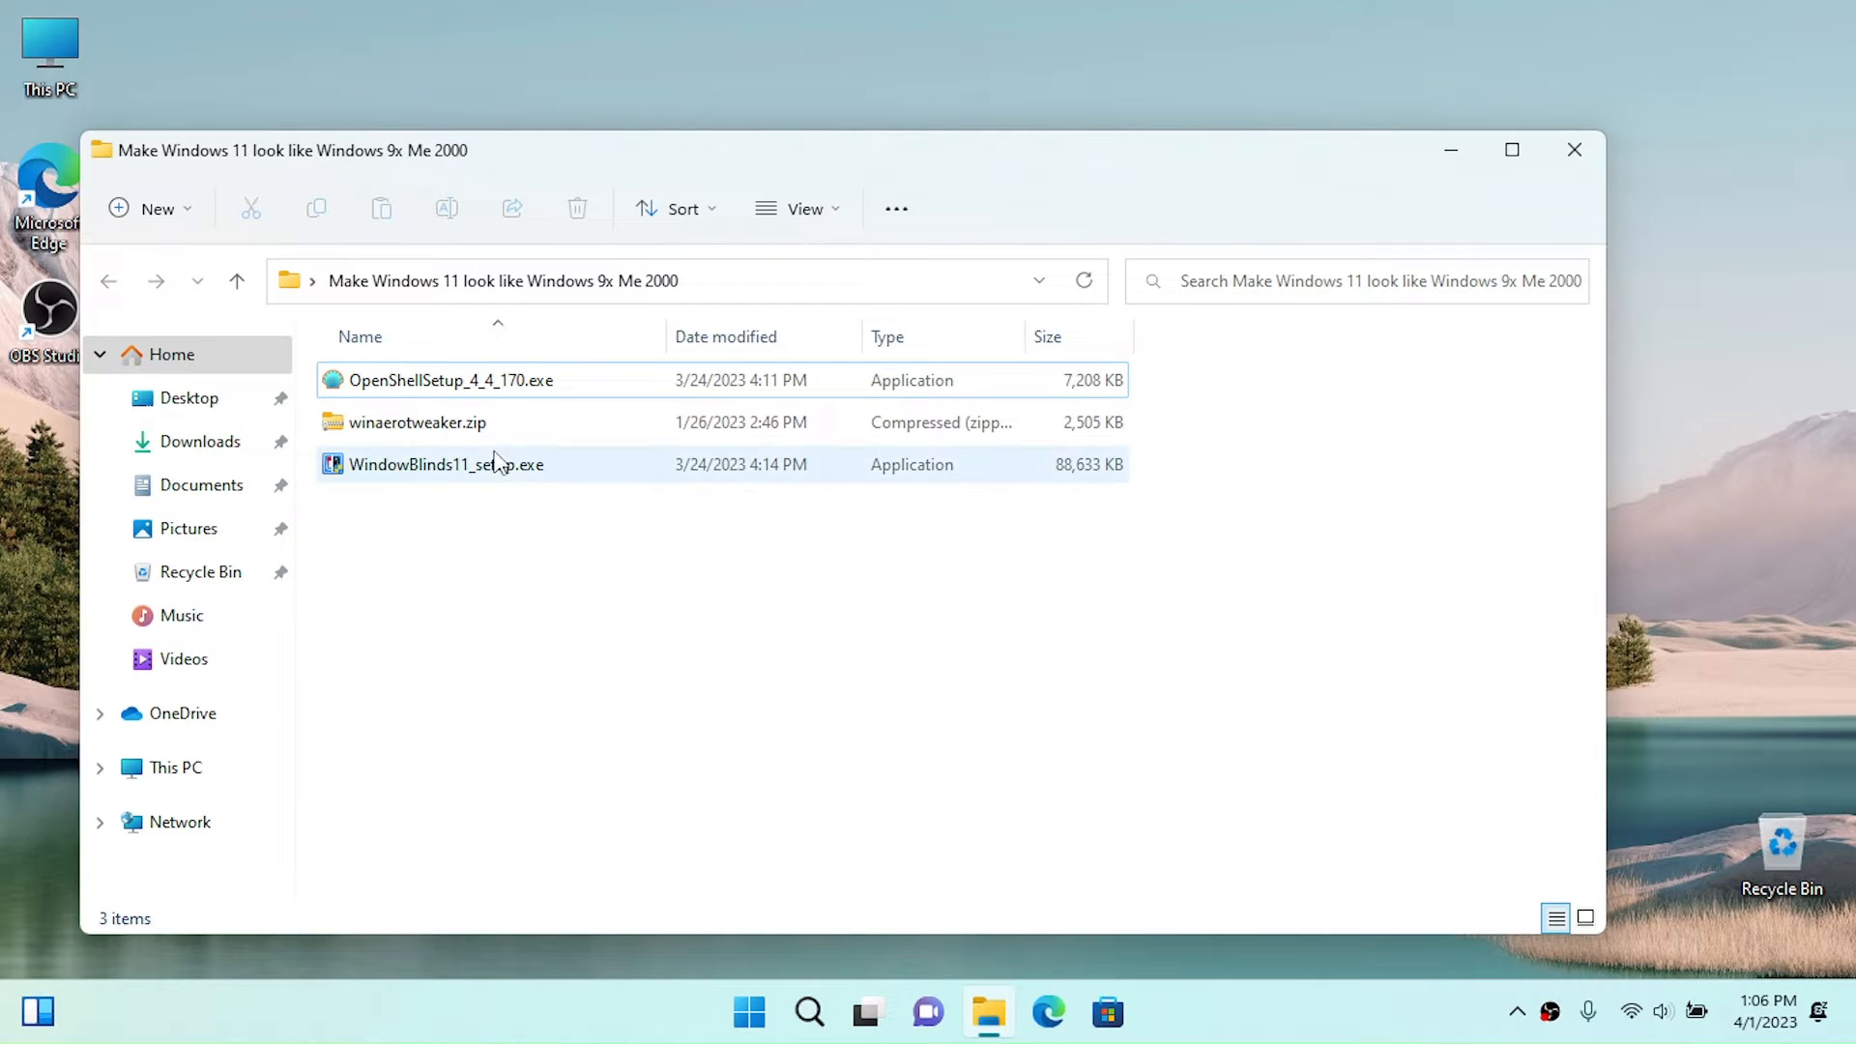
left_click(422, 423)
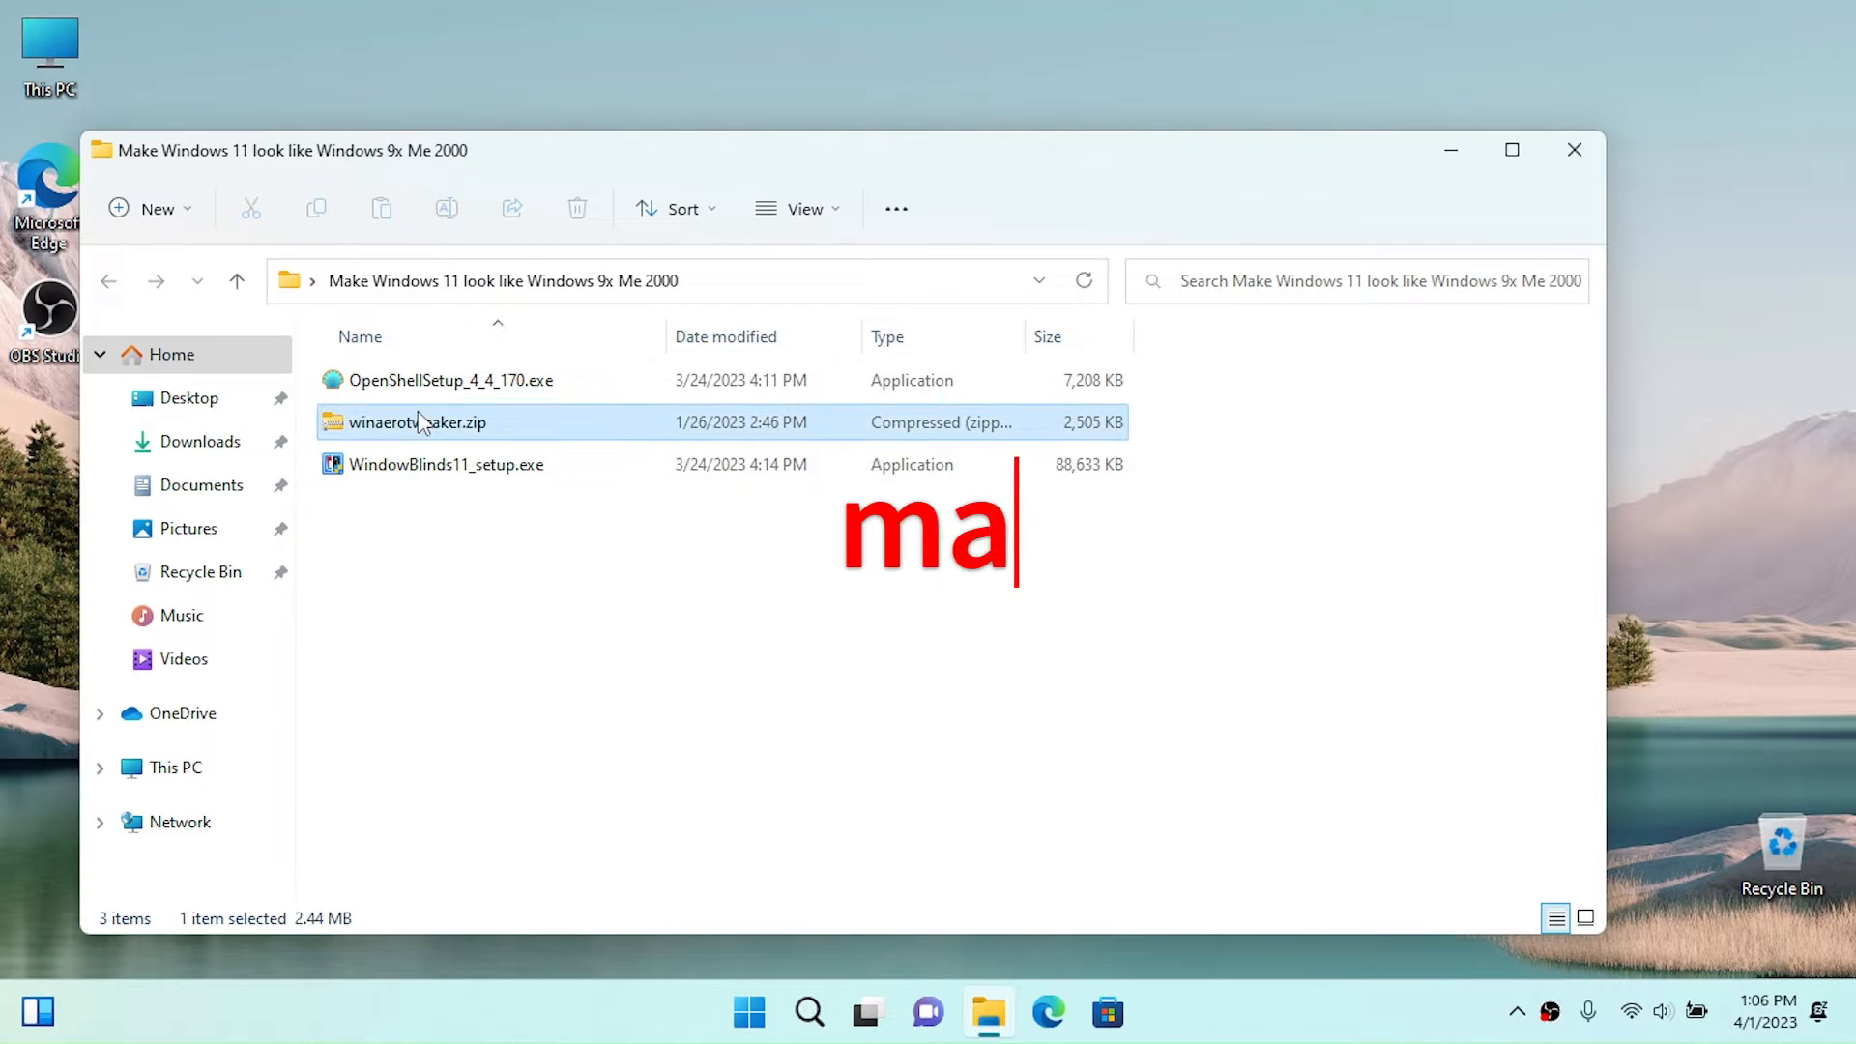
left_click(950, 218)
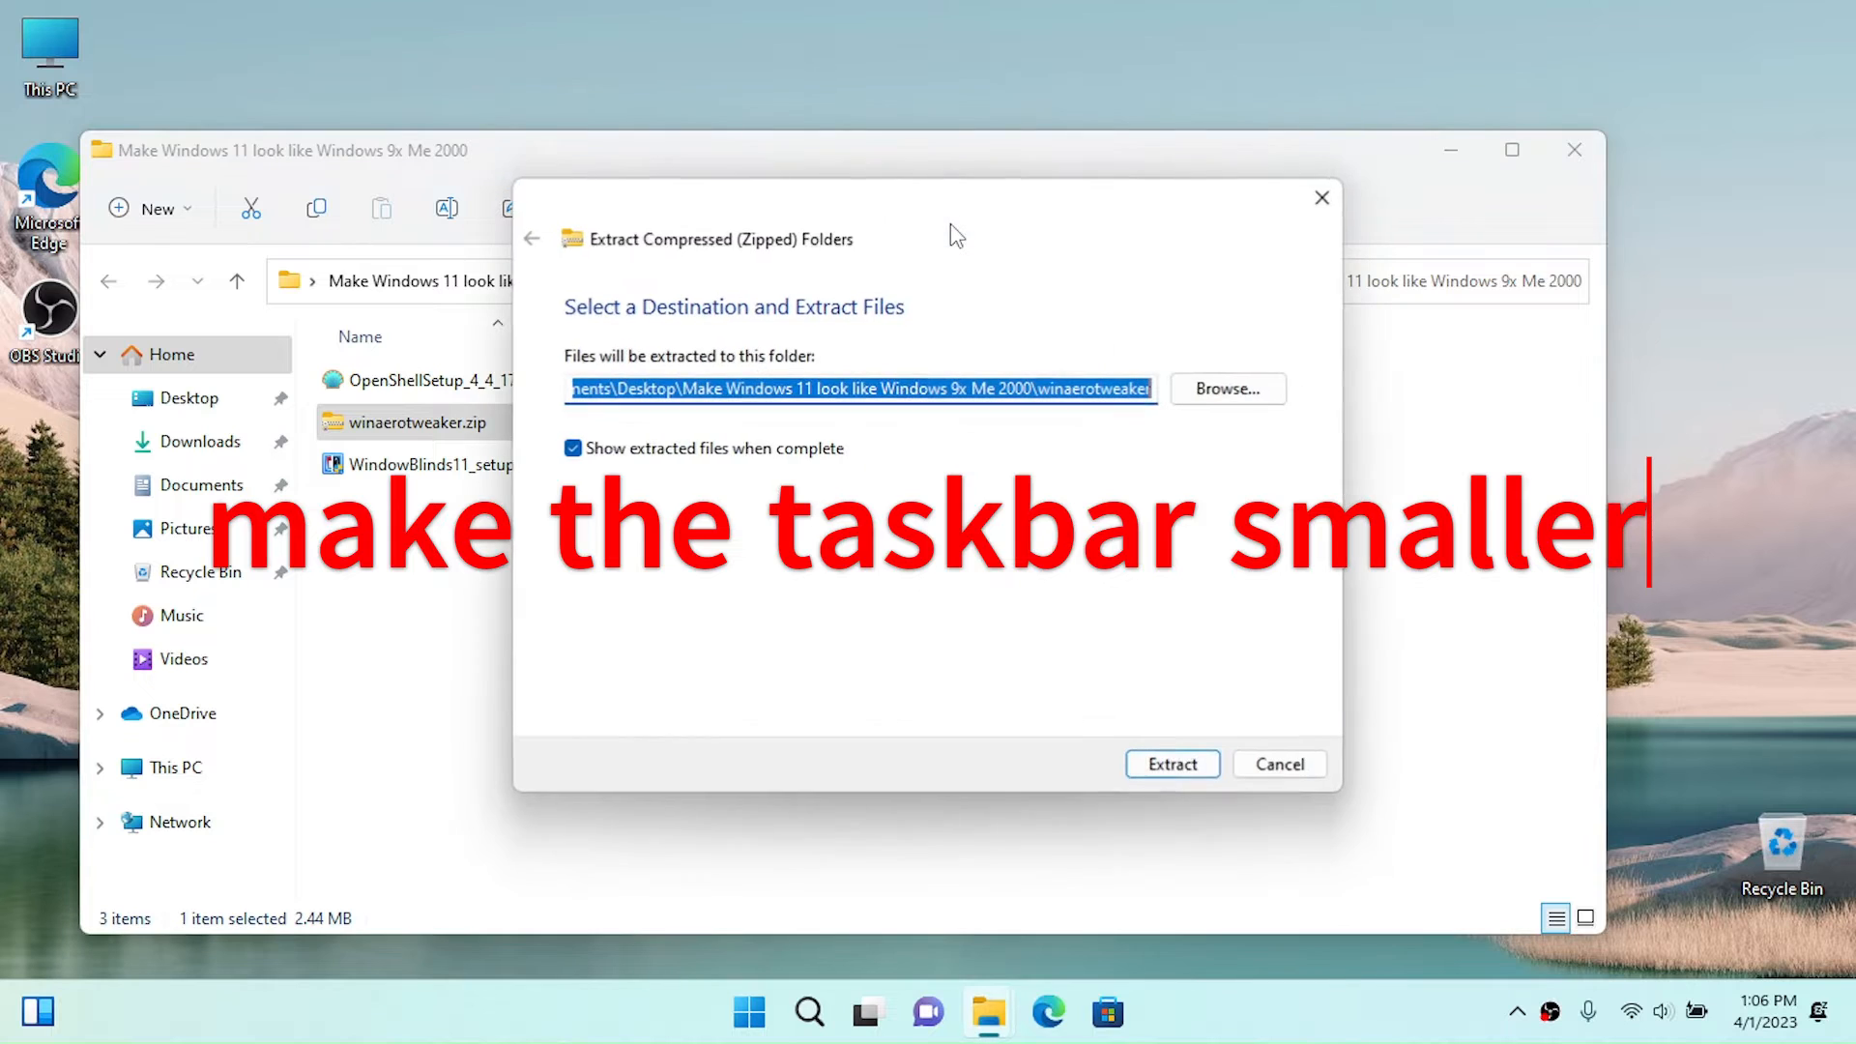
left_click(572, 449)
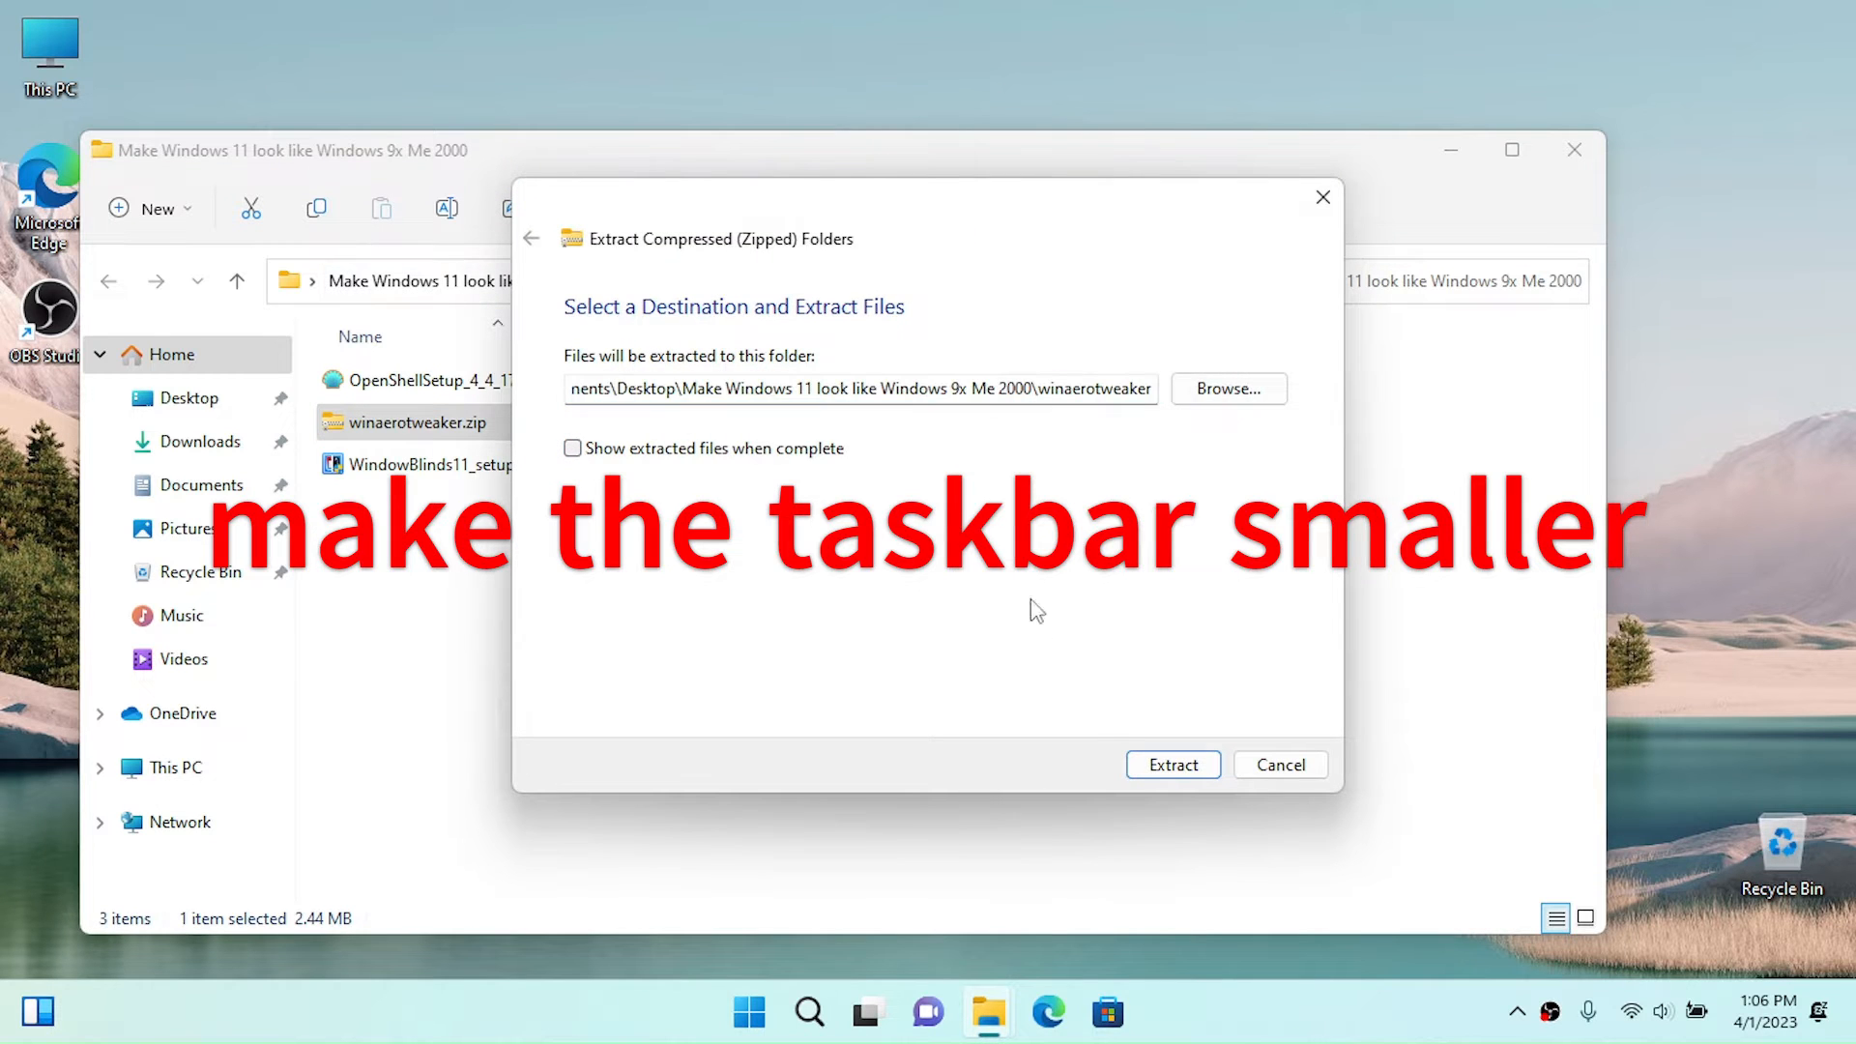
left_click(1147, 765)
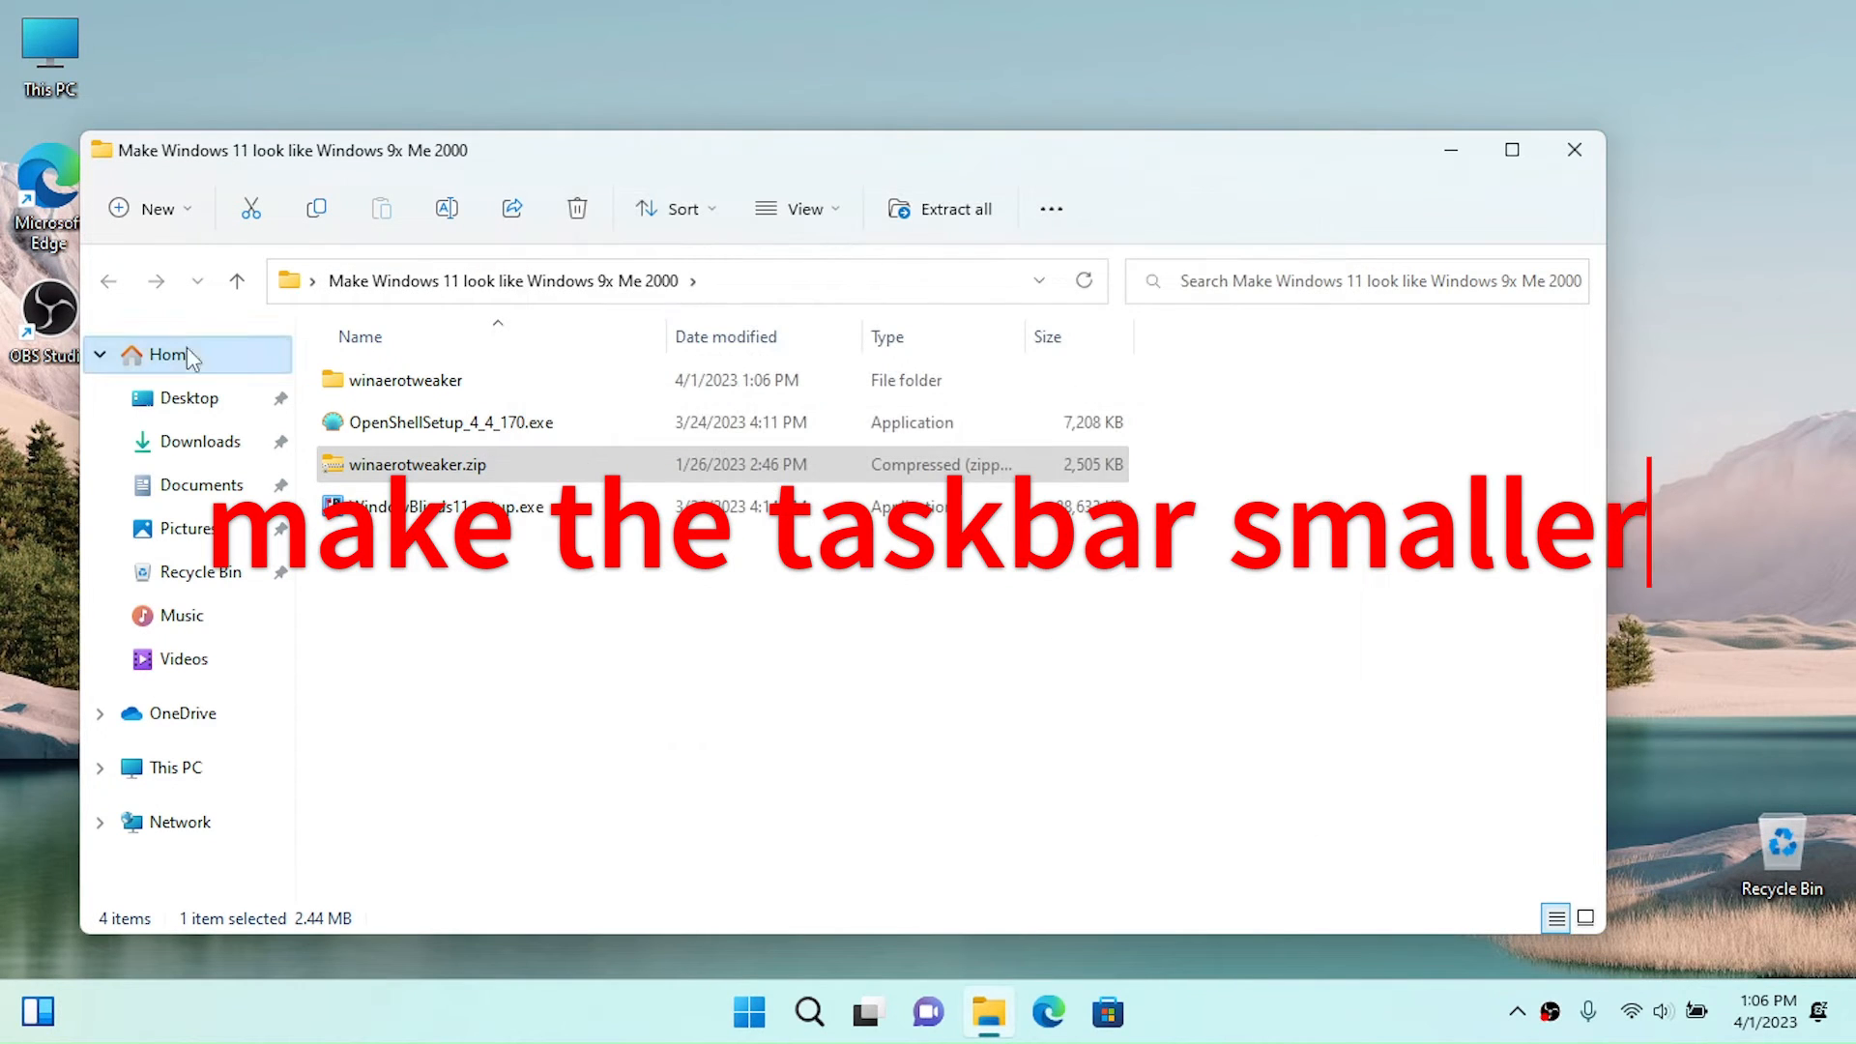
Run WinaeroTweaker-1.40.0.0-setup.exe from the extracted winaerotweaker folder, allow it to make changes, and close the folder window.
left_click(465, 392)
double_click(465, 391)
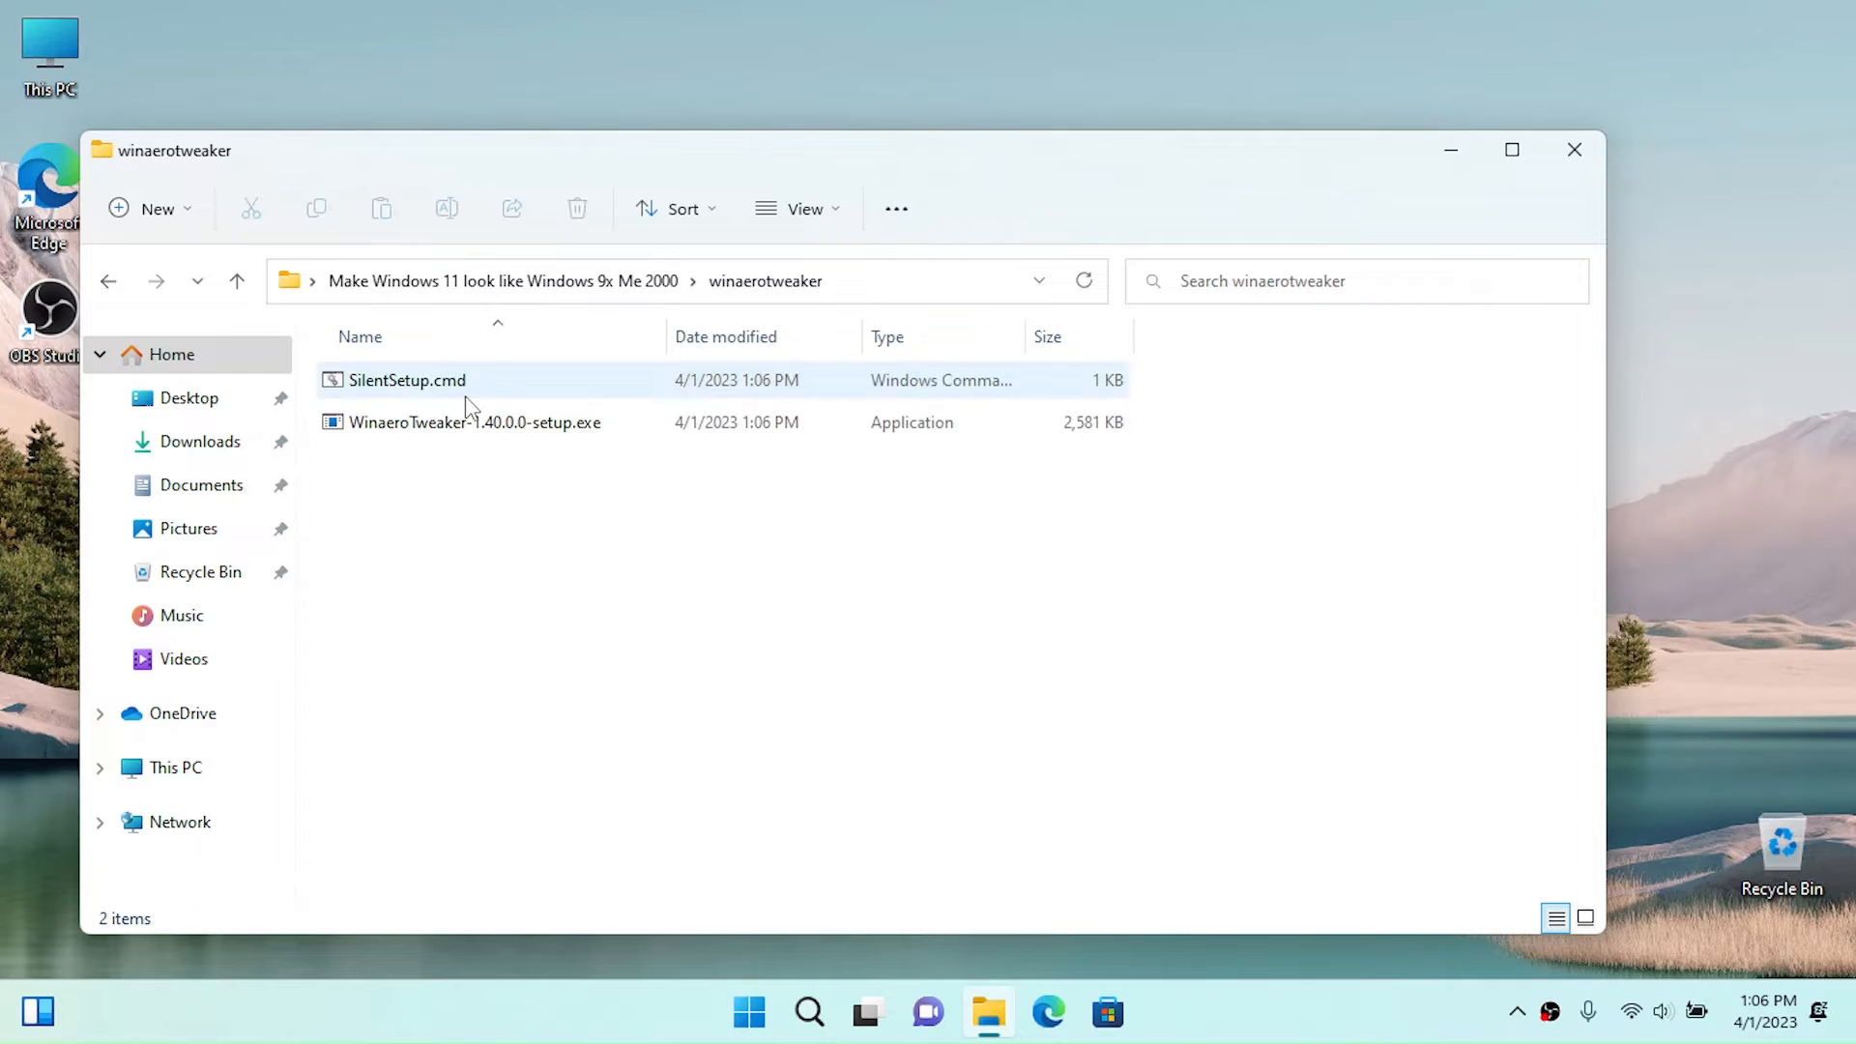
left_click(395, 430)
double_click(394, 432)
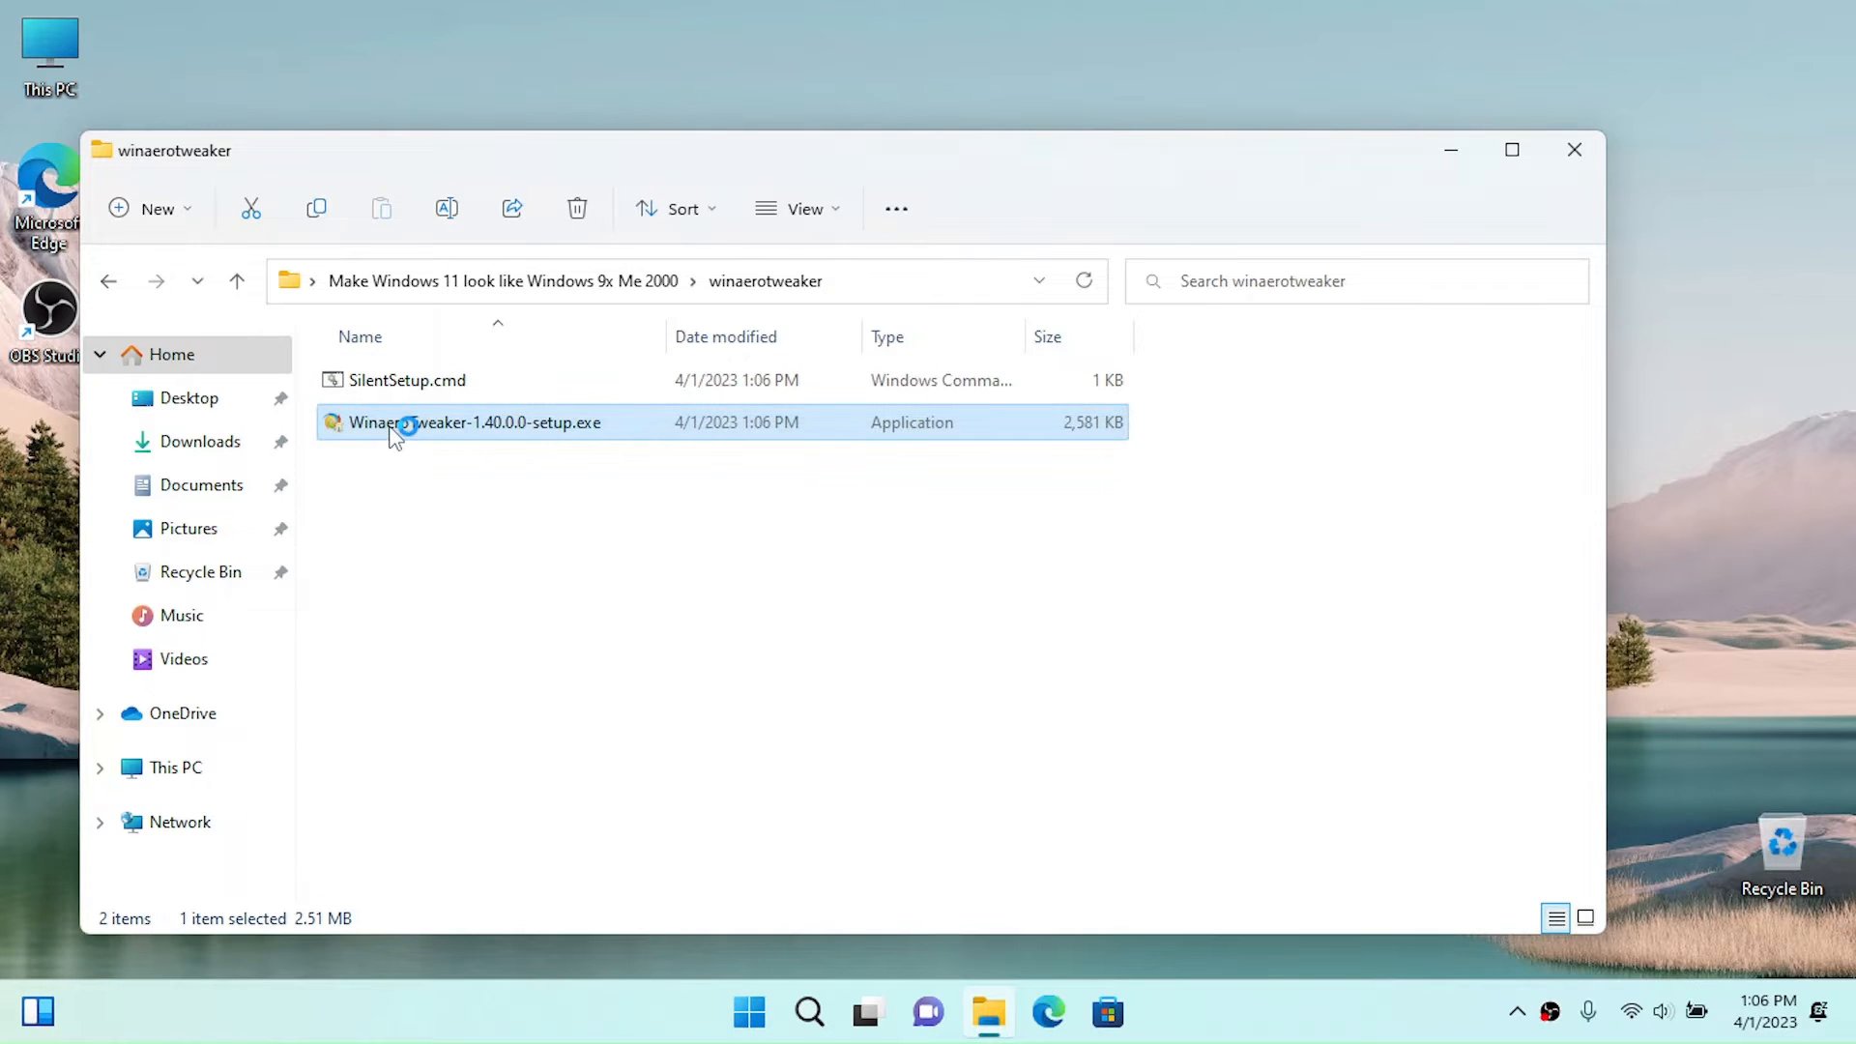
left_click(1547, 153)
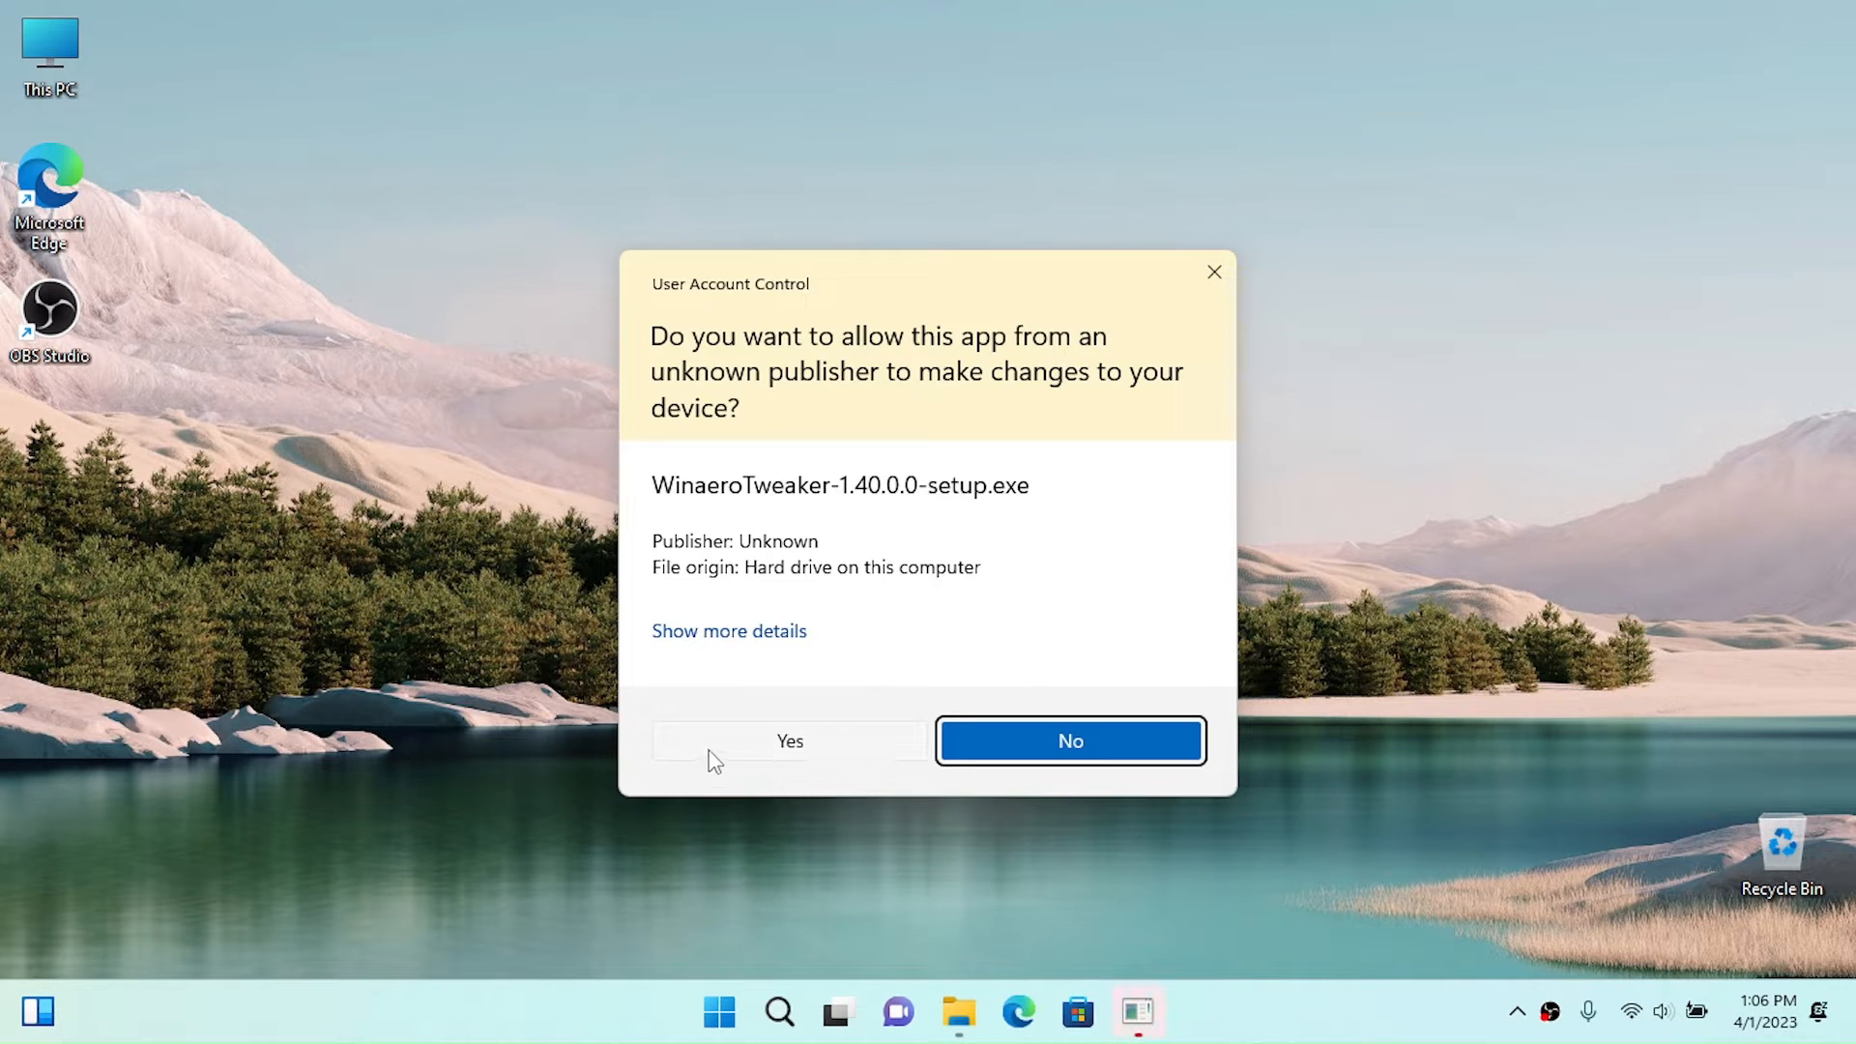
left_click(713, 758)
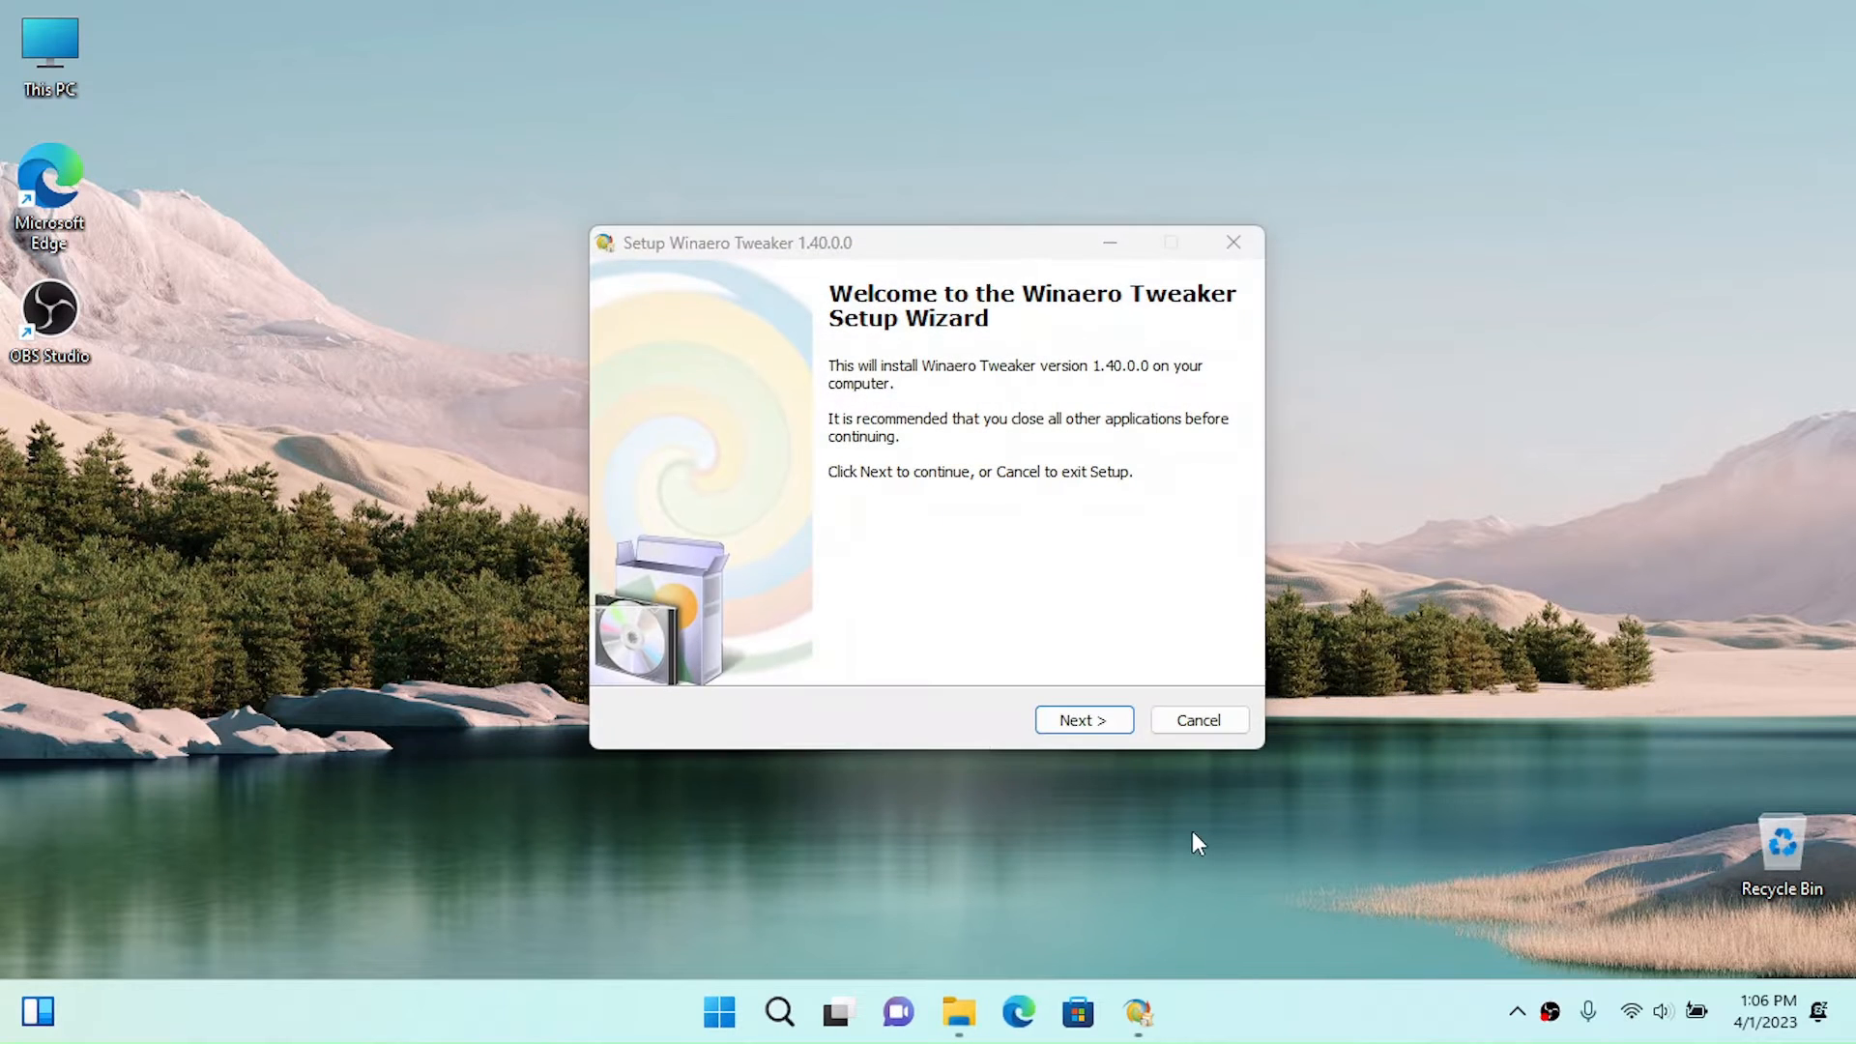
Accept the licence and install Winaero Tweaker in normal mode to C:\Program Files\Winaero Tweaker, with a desktop icon for all users.
left_click(1106, 739)
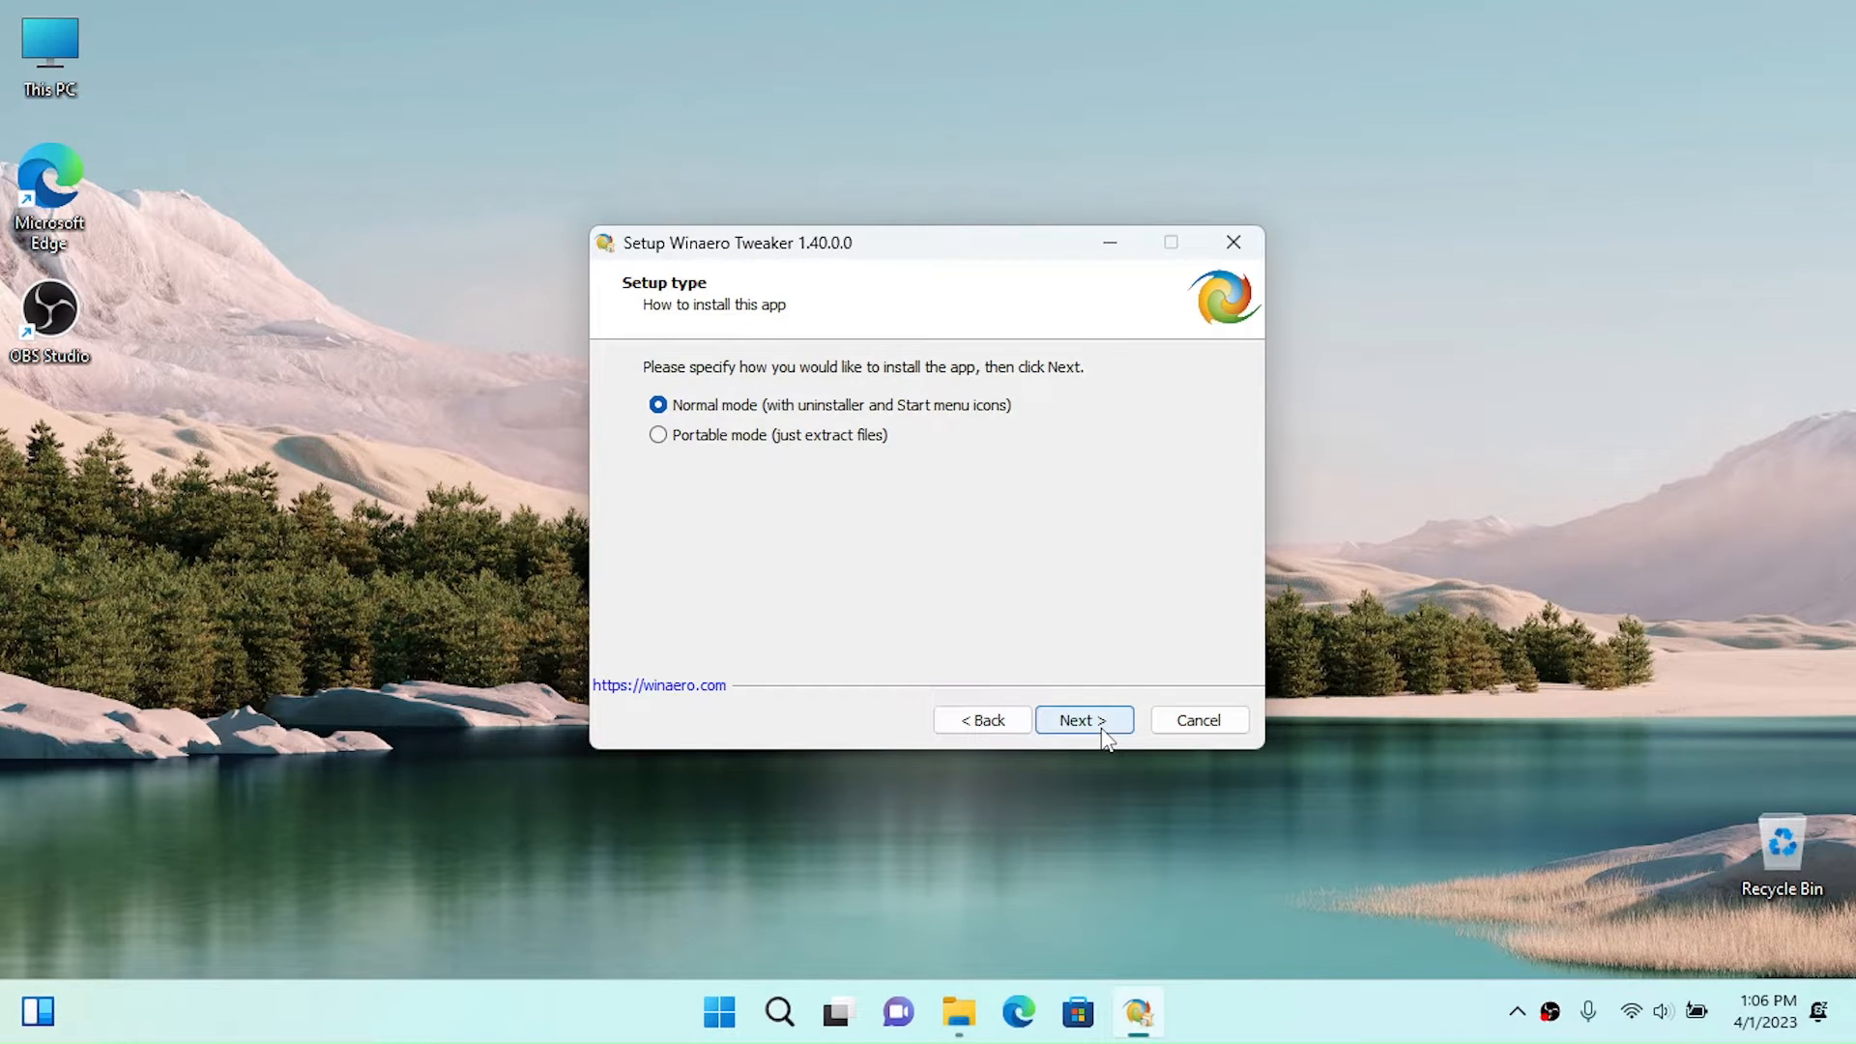
left_click(1107, 739)
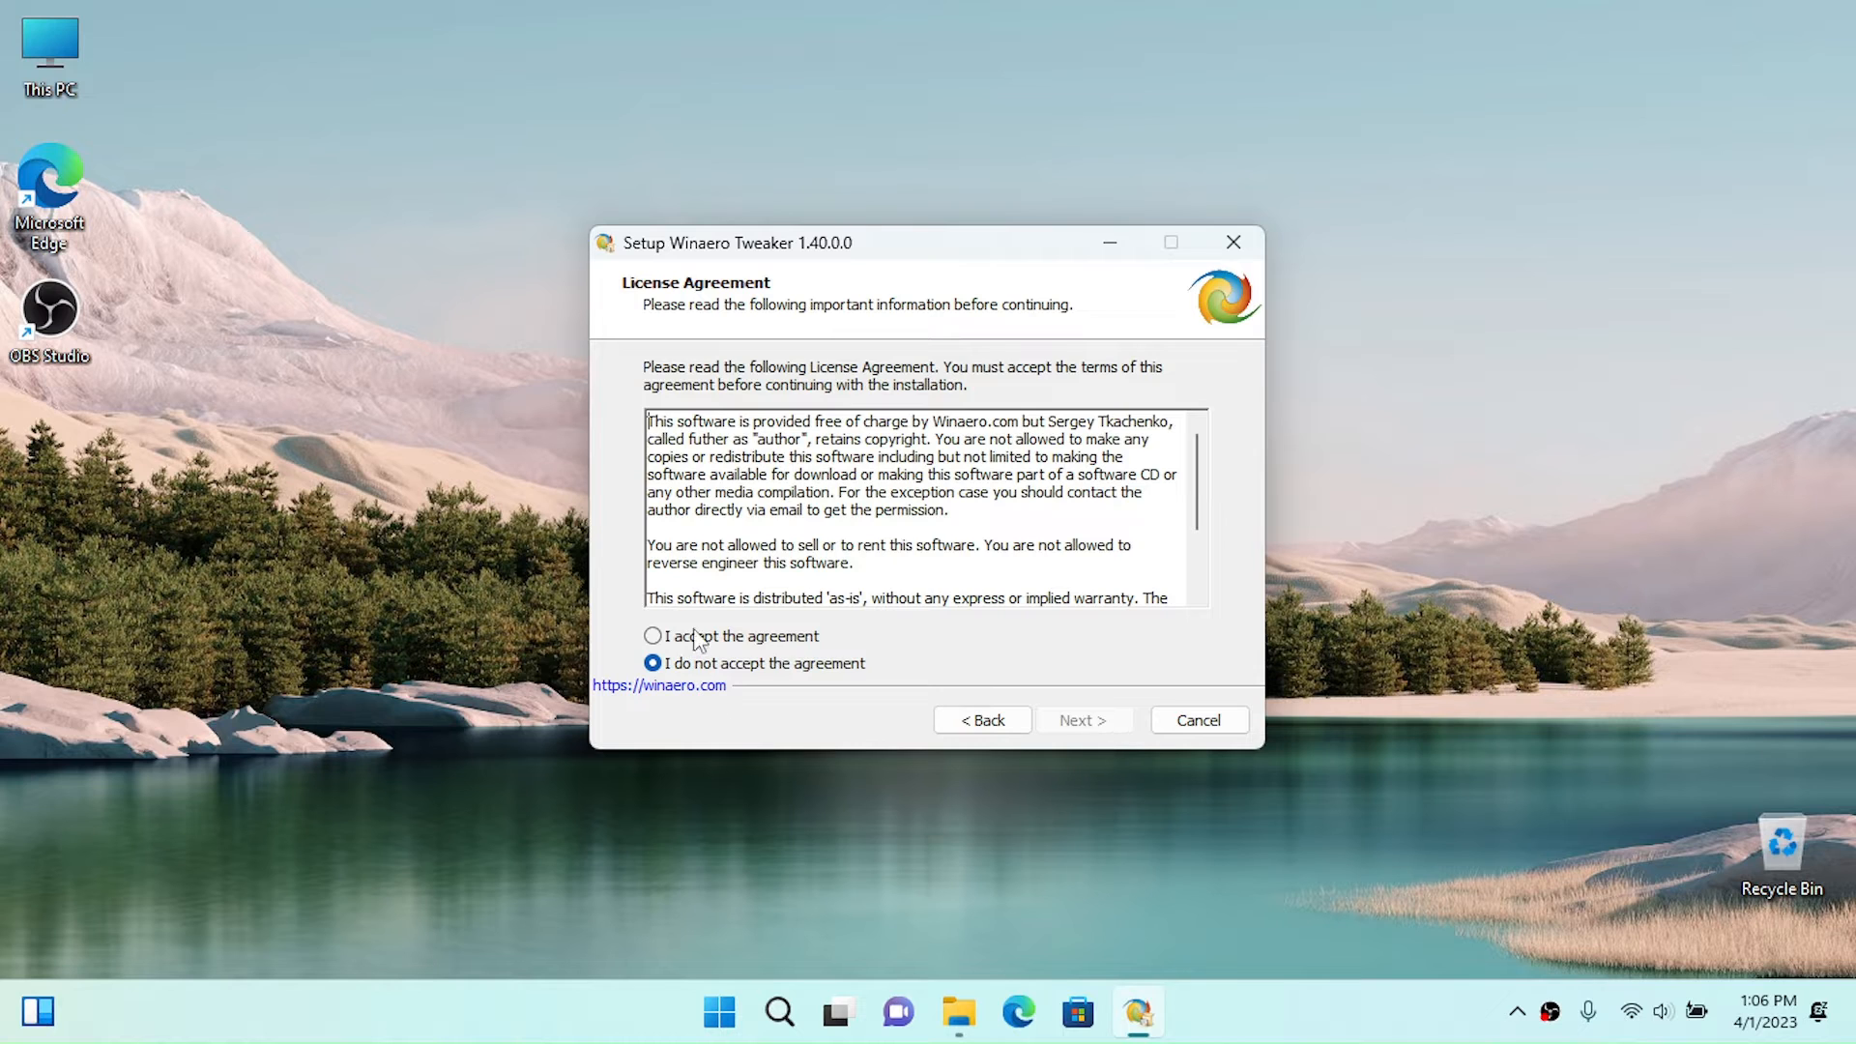
left_click(667, 636)
left_click(1122, 722)
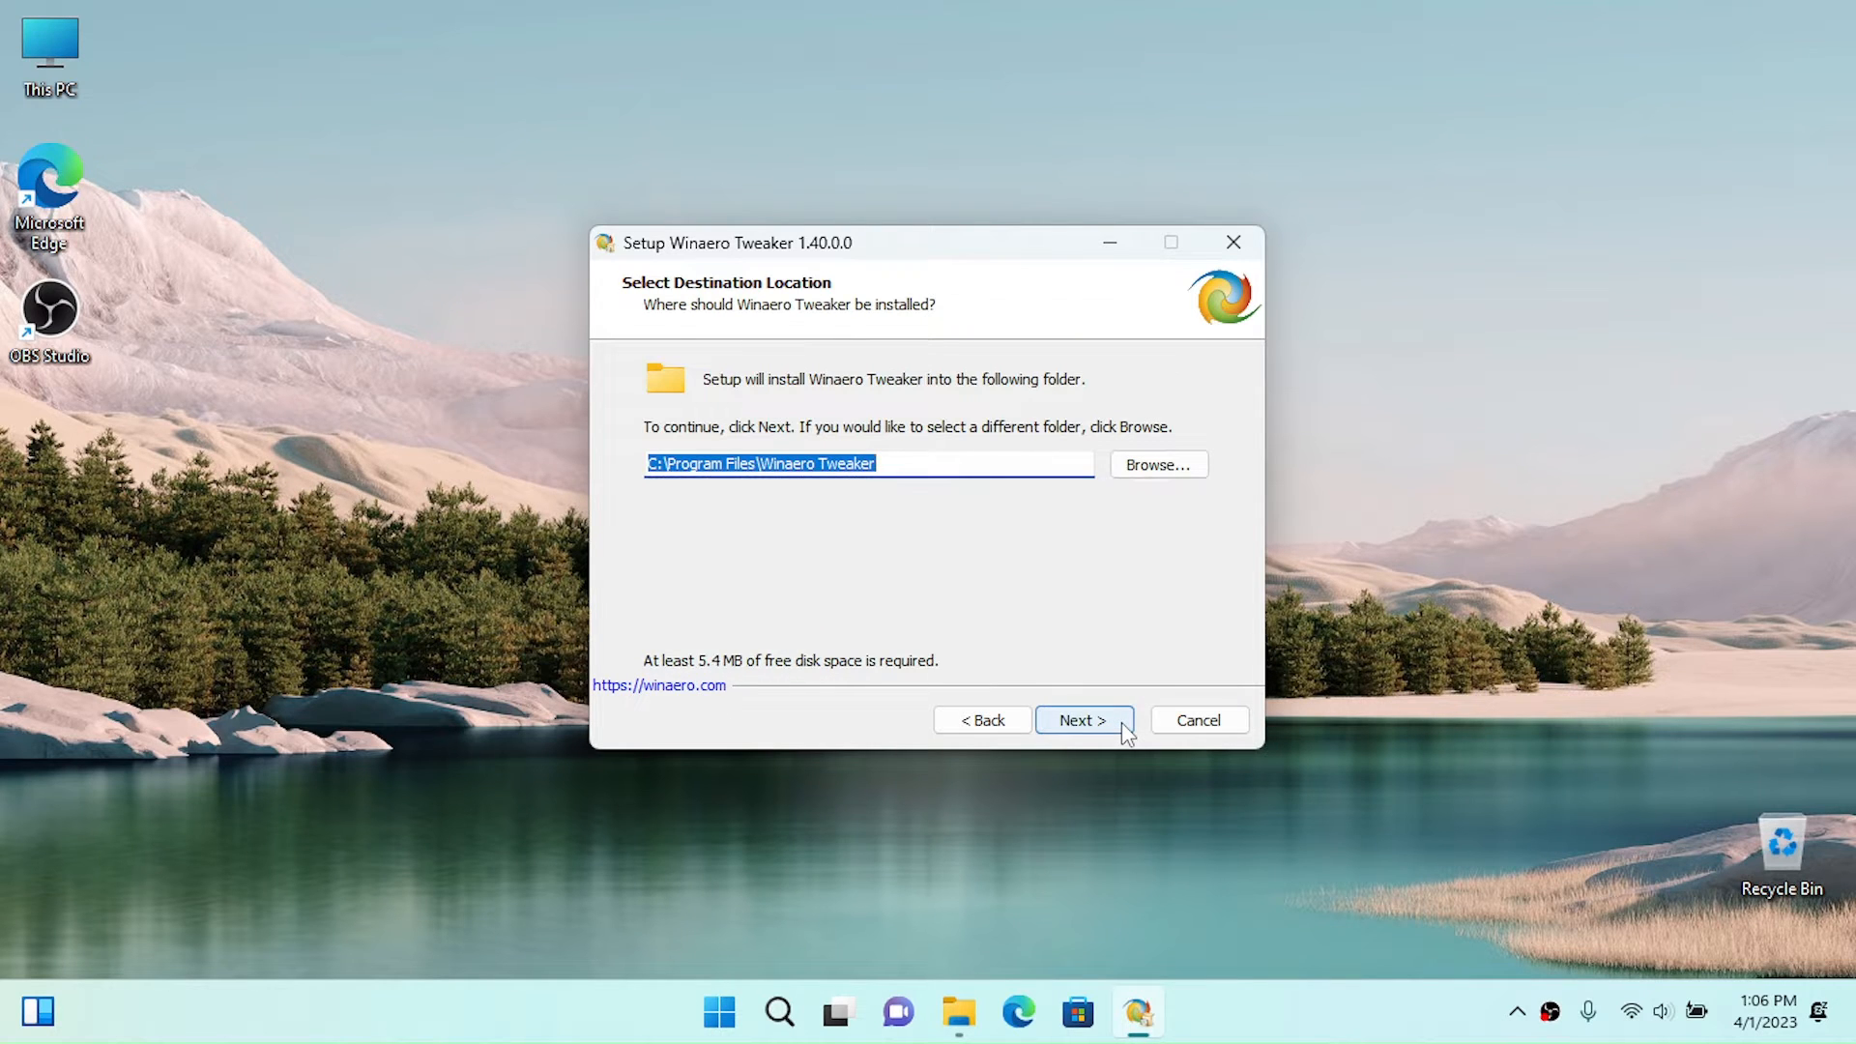
left_click(1122, 723)
left_click(1121, 722)
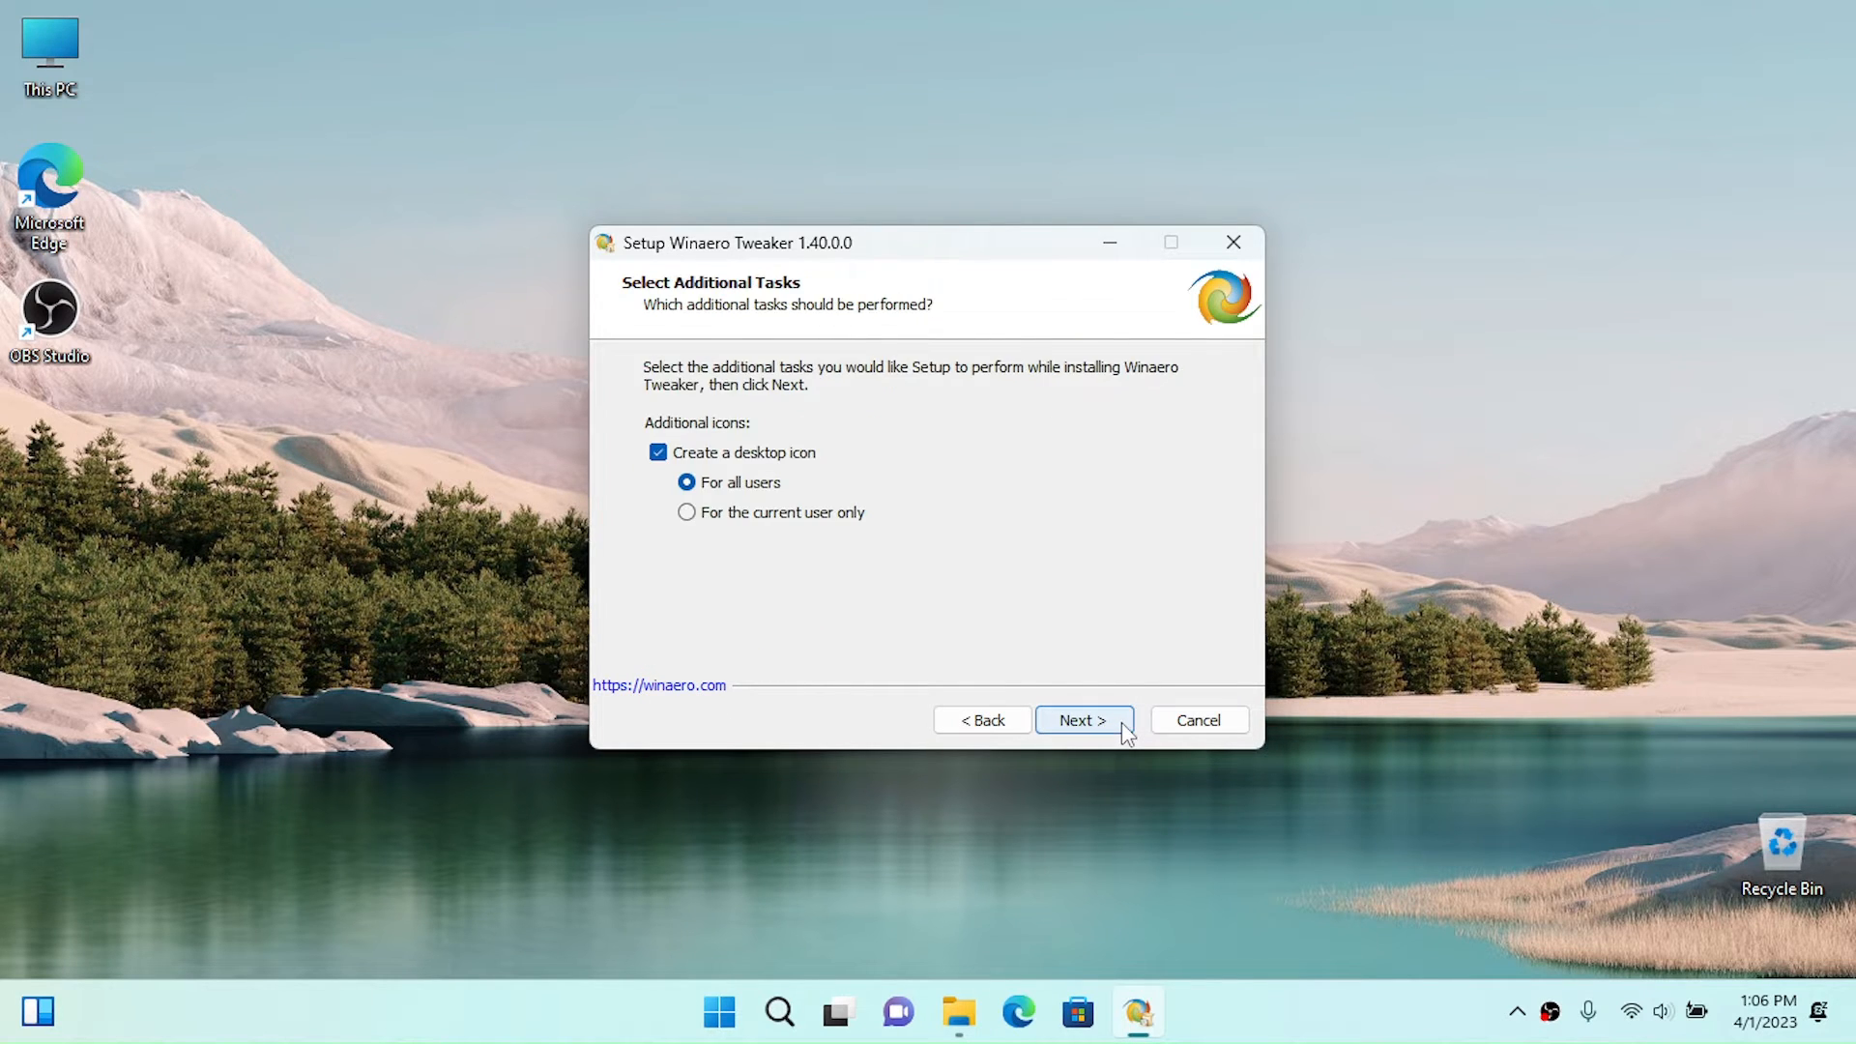
left_click(1121, 723)
left_click(1122, 723)
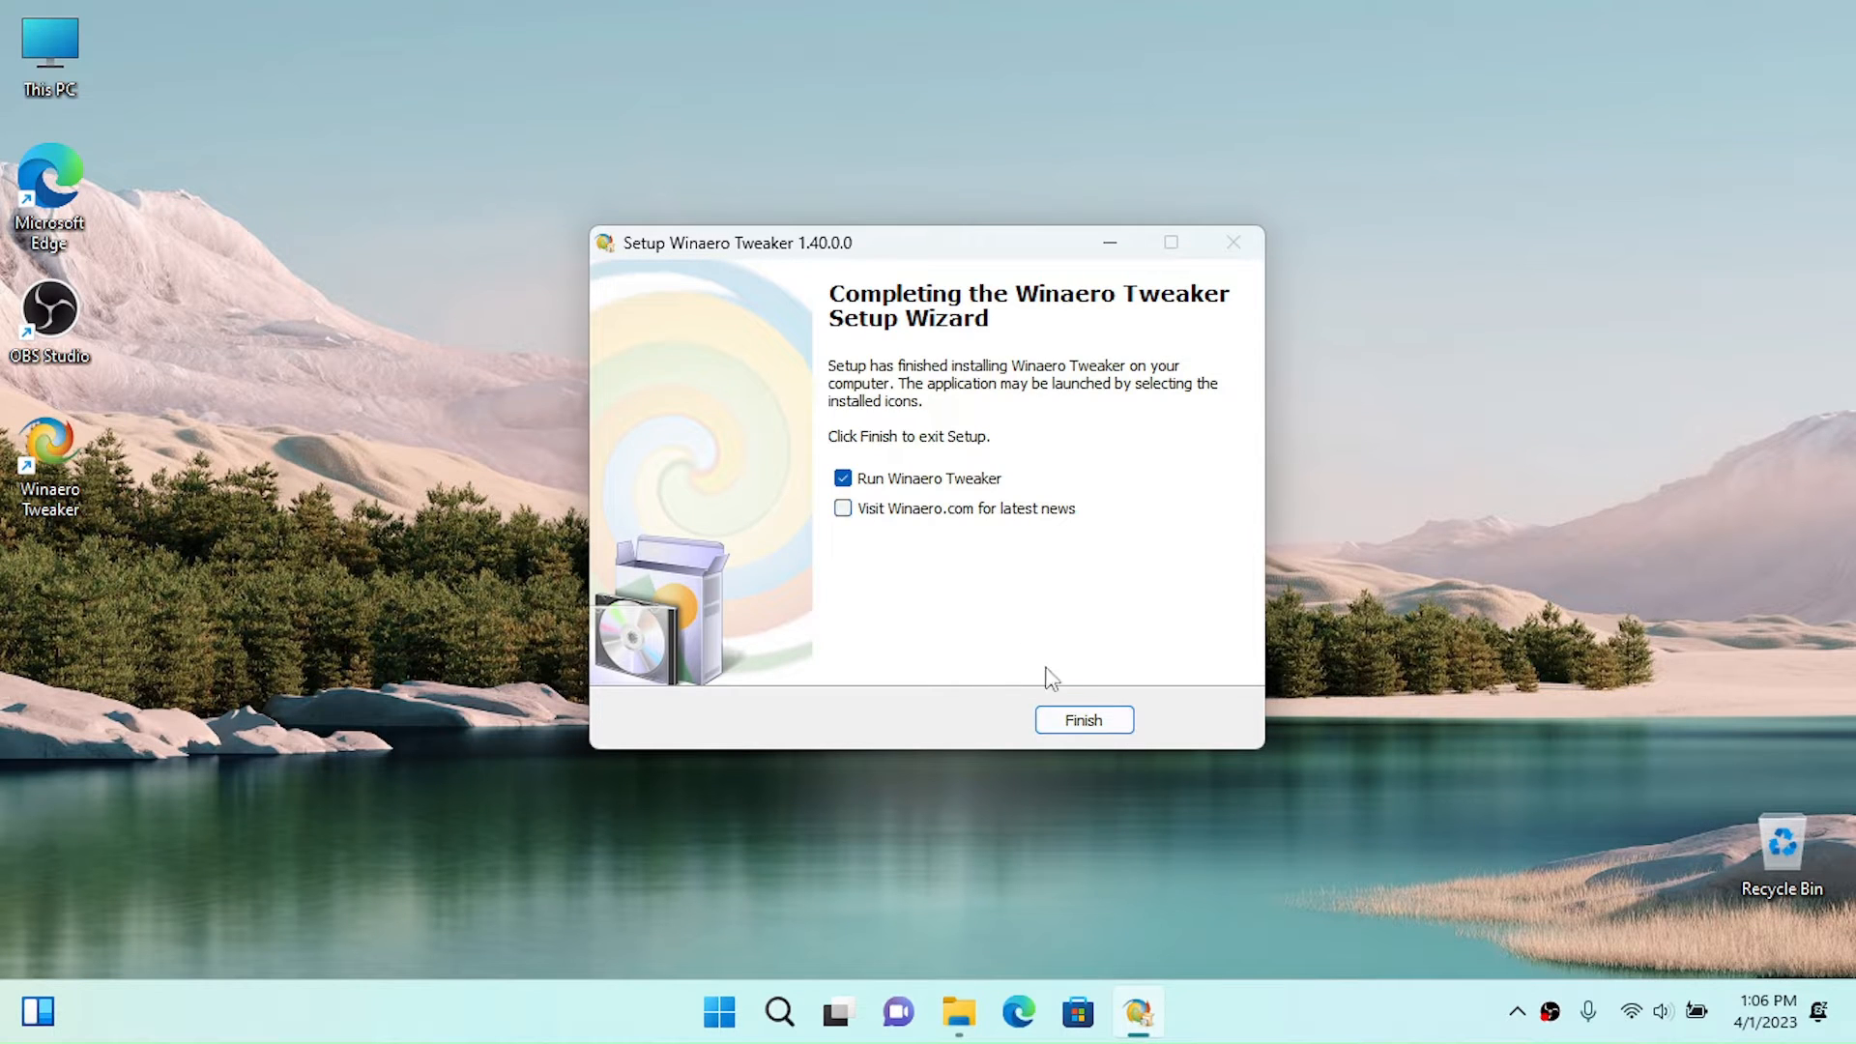
left_click(1075, 717)
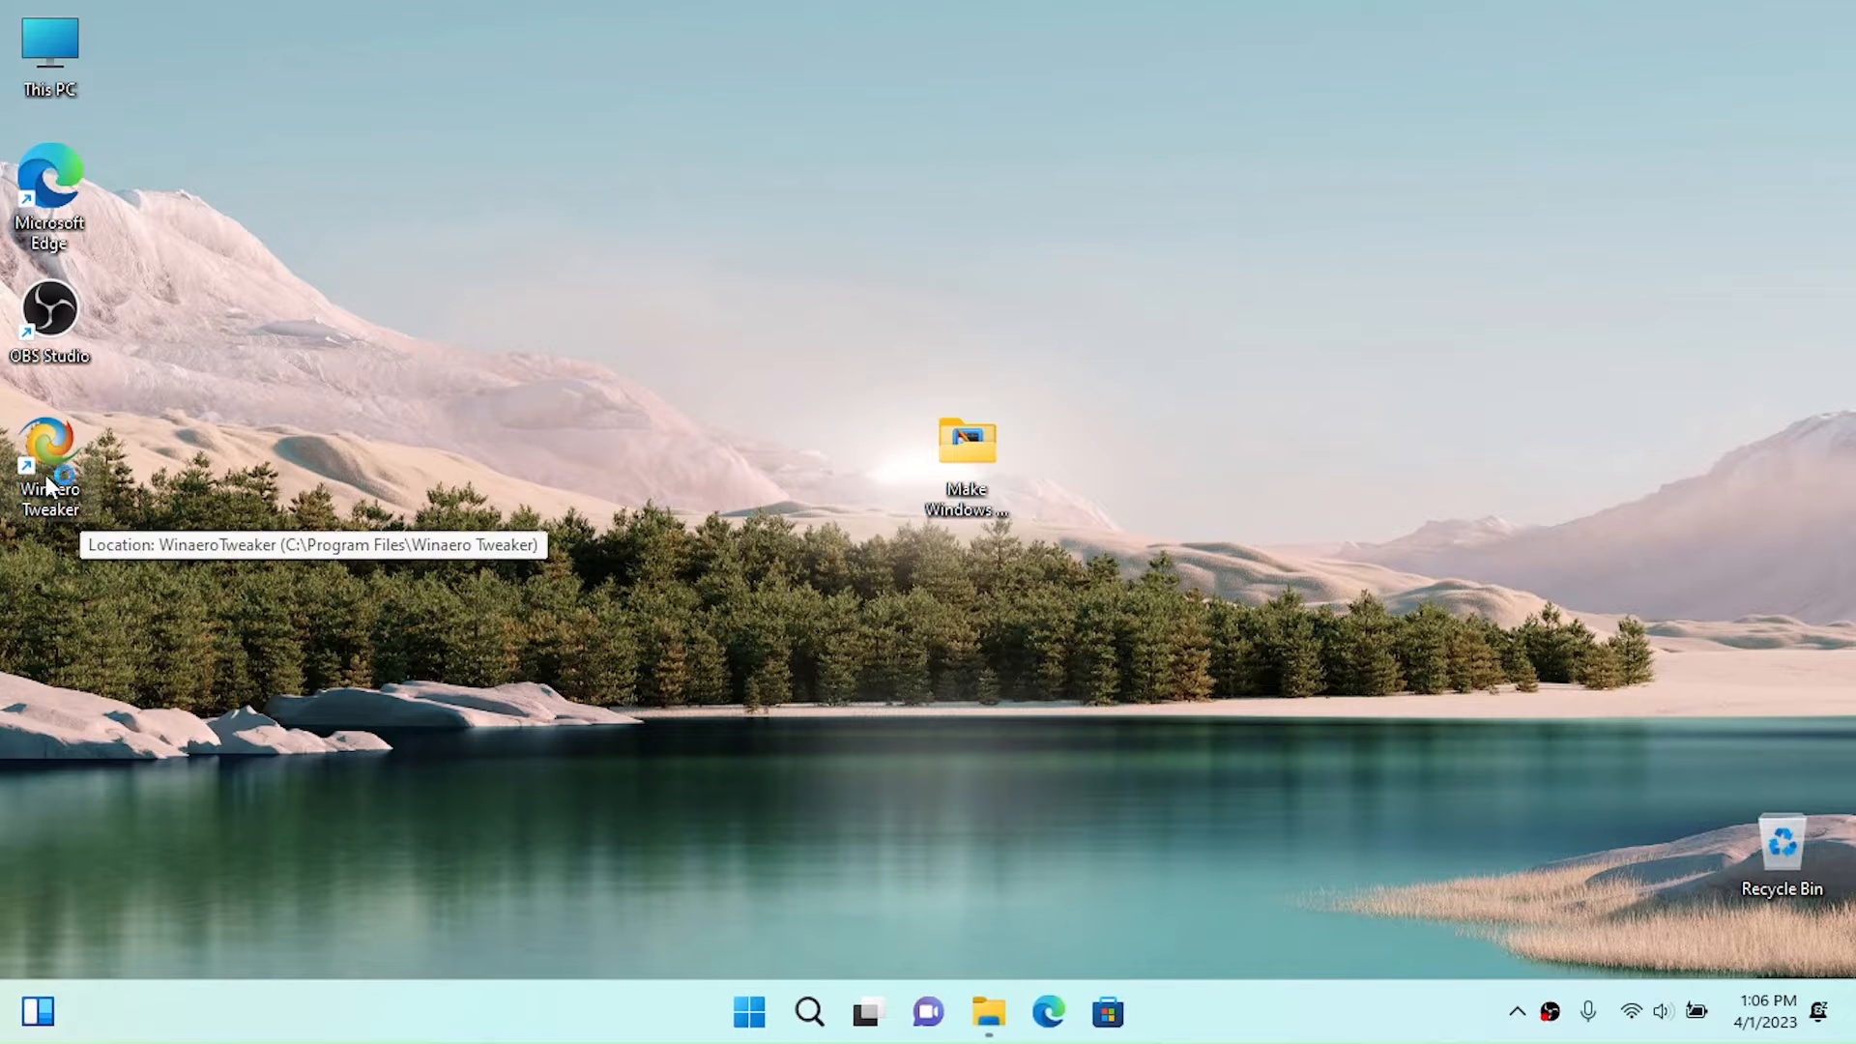
Launch Winaero Tweaker, accept its license agreement and allow it to make changes to the device.
double_click(47, 483)
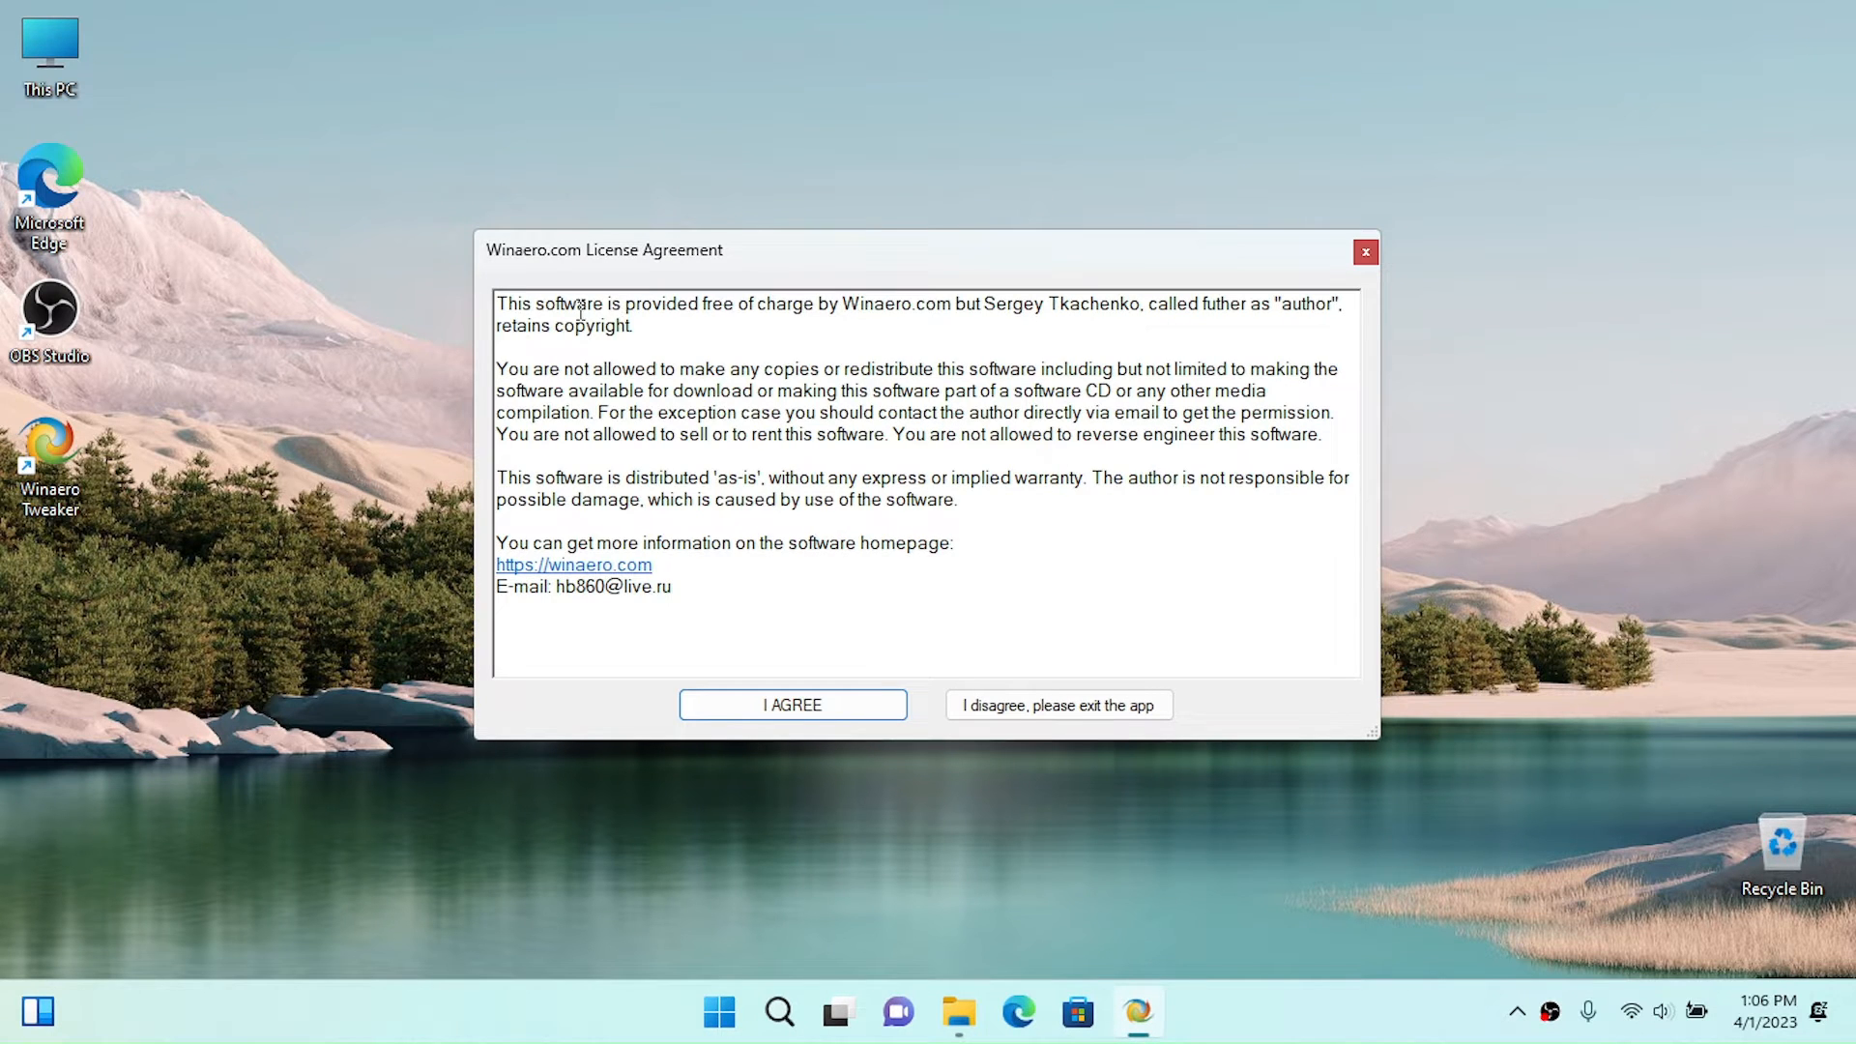
left_click_drag(580, 309, 708, 344)
left_click(776, 711)
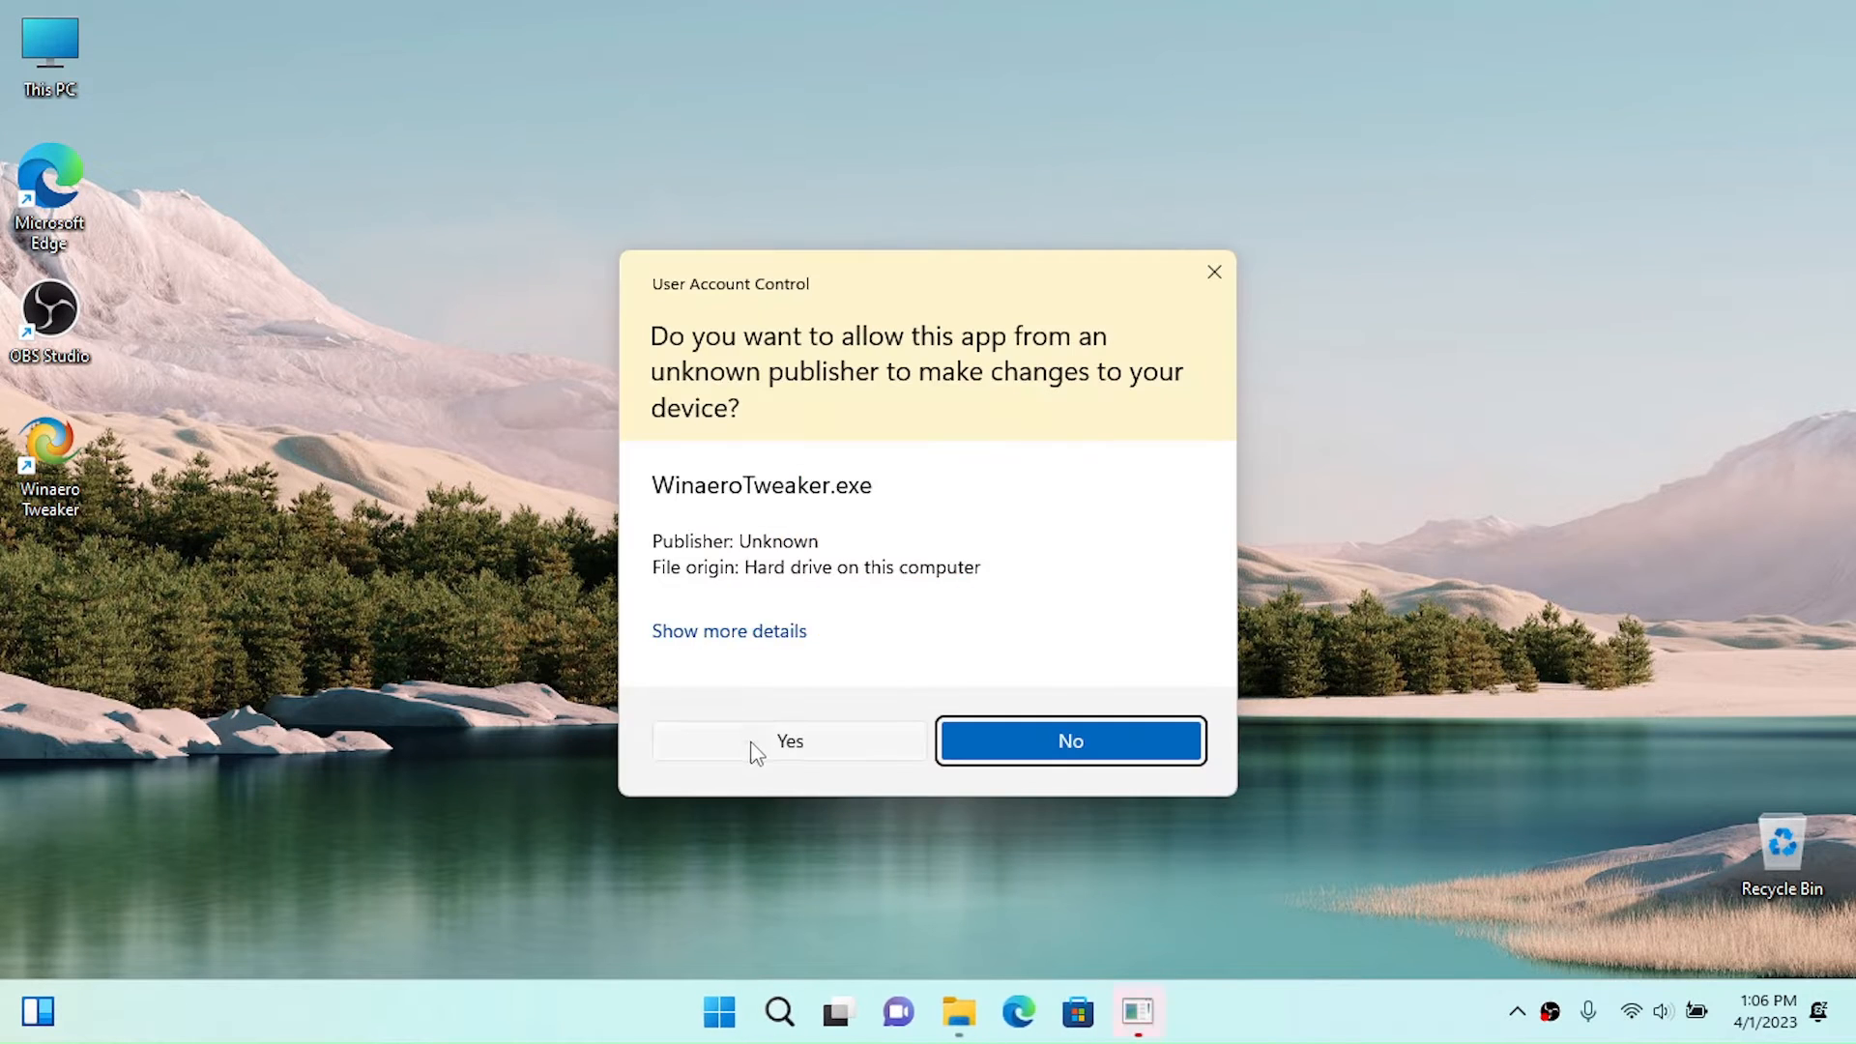
left_click(756, 742)
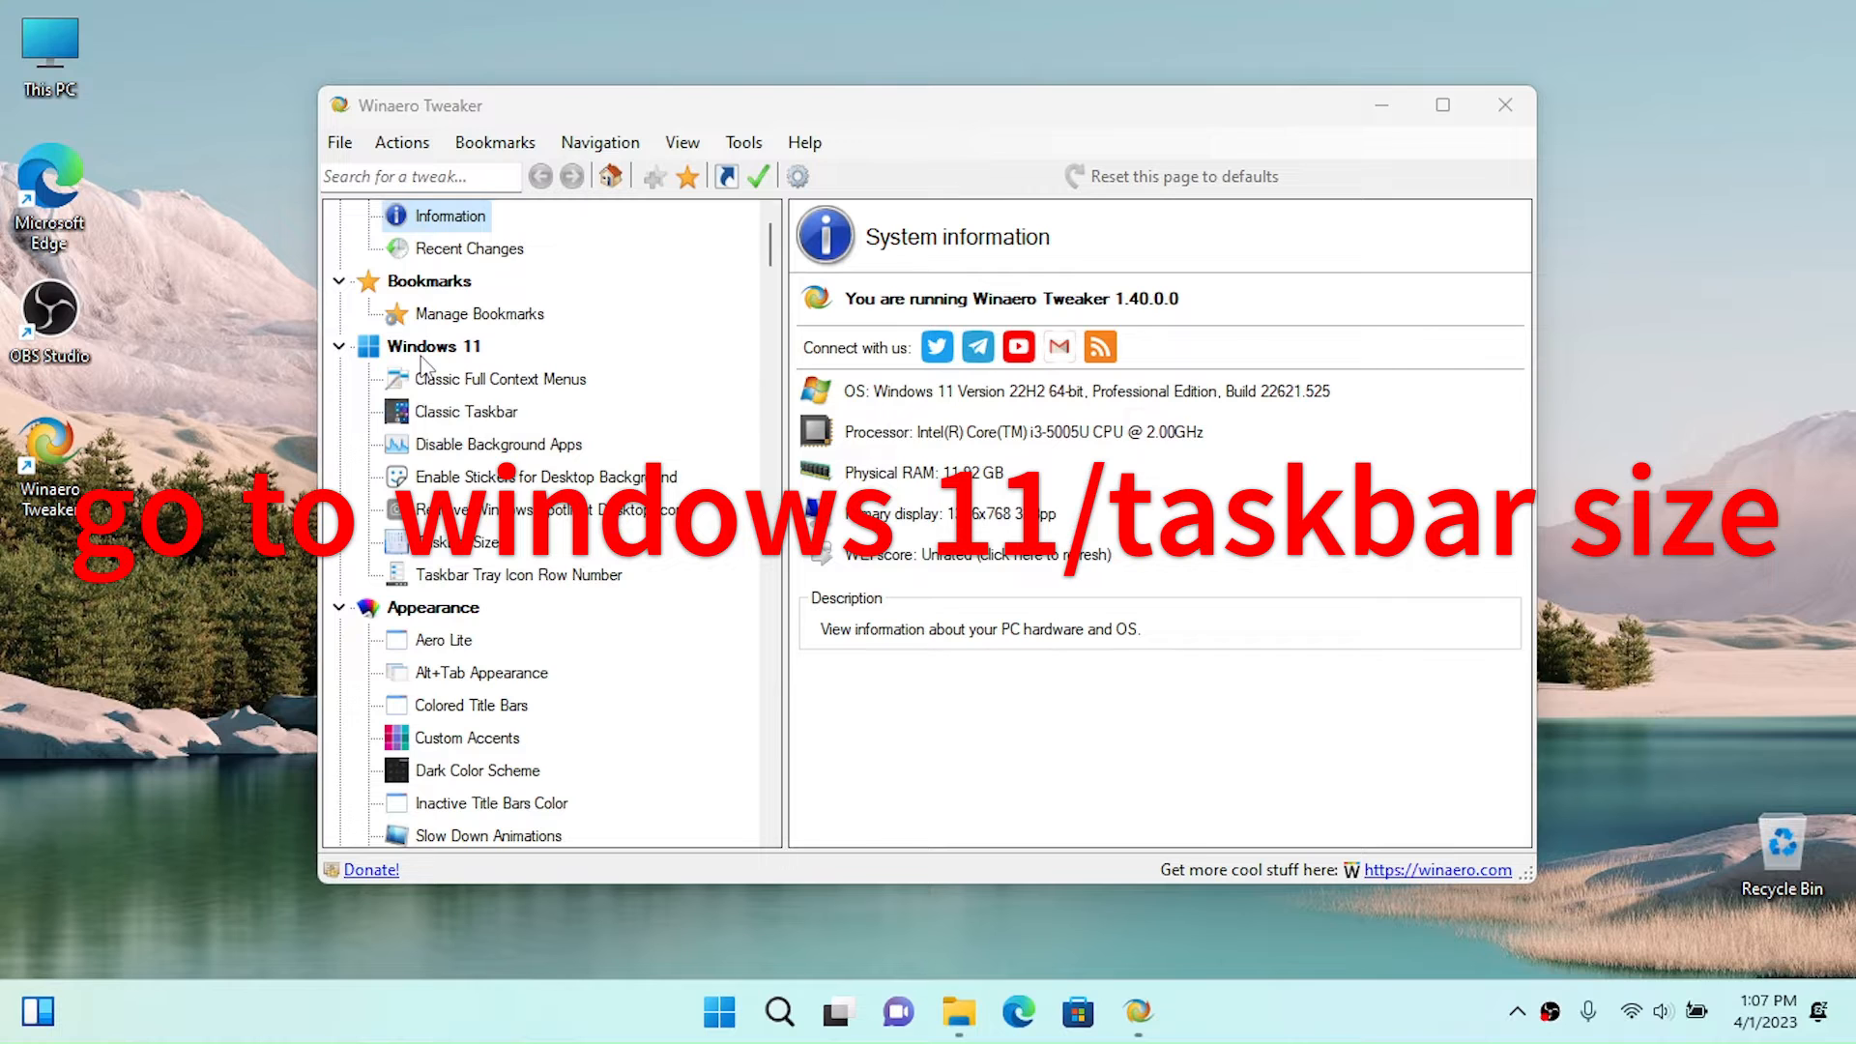
Set the Windows 11 taskbar size to Small and restart Explorer to apply it.
left_click(425, 542)
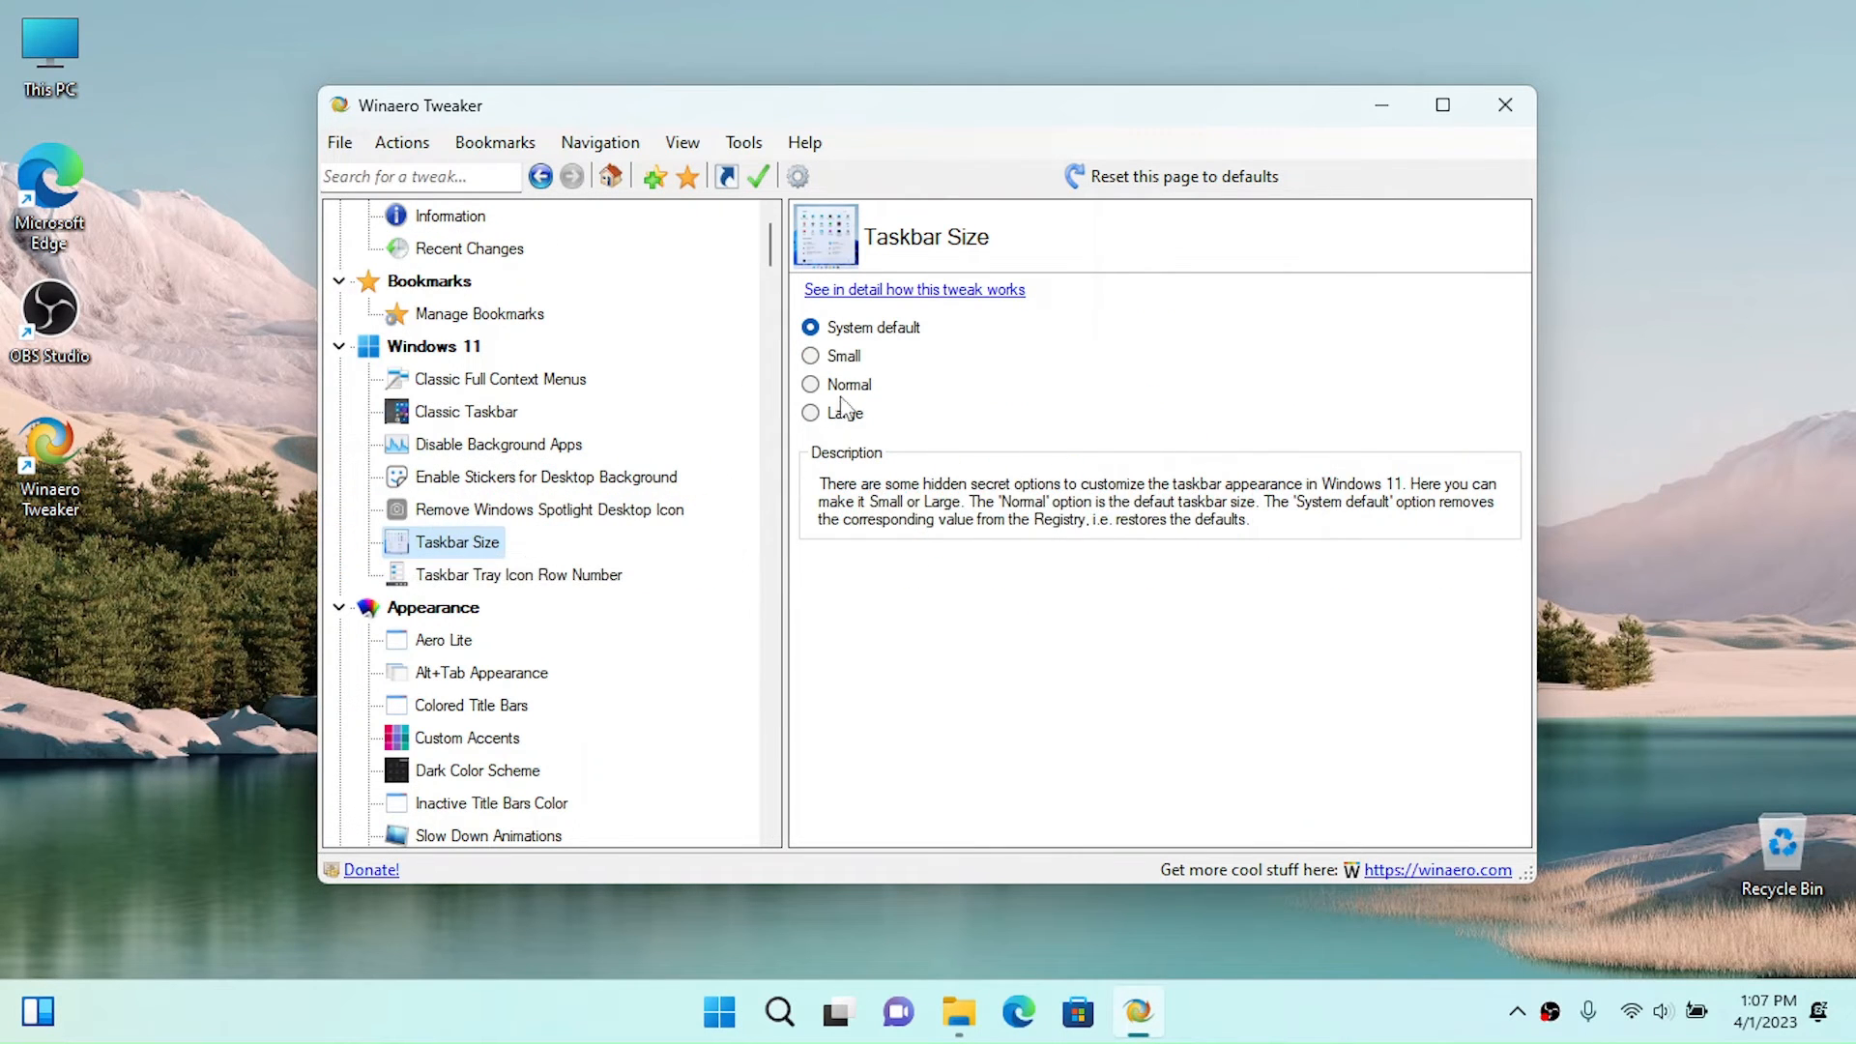
left_click(843, 356)
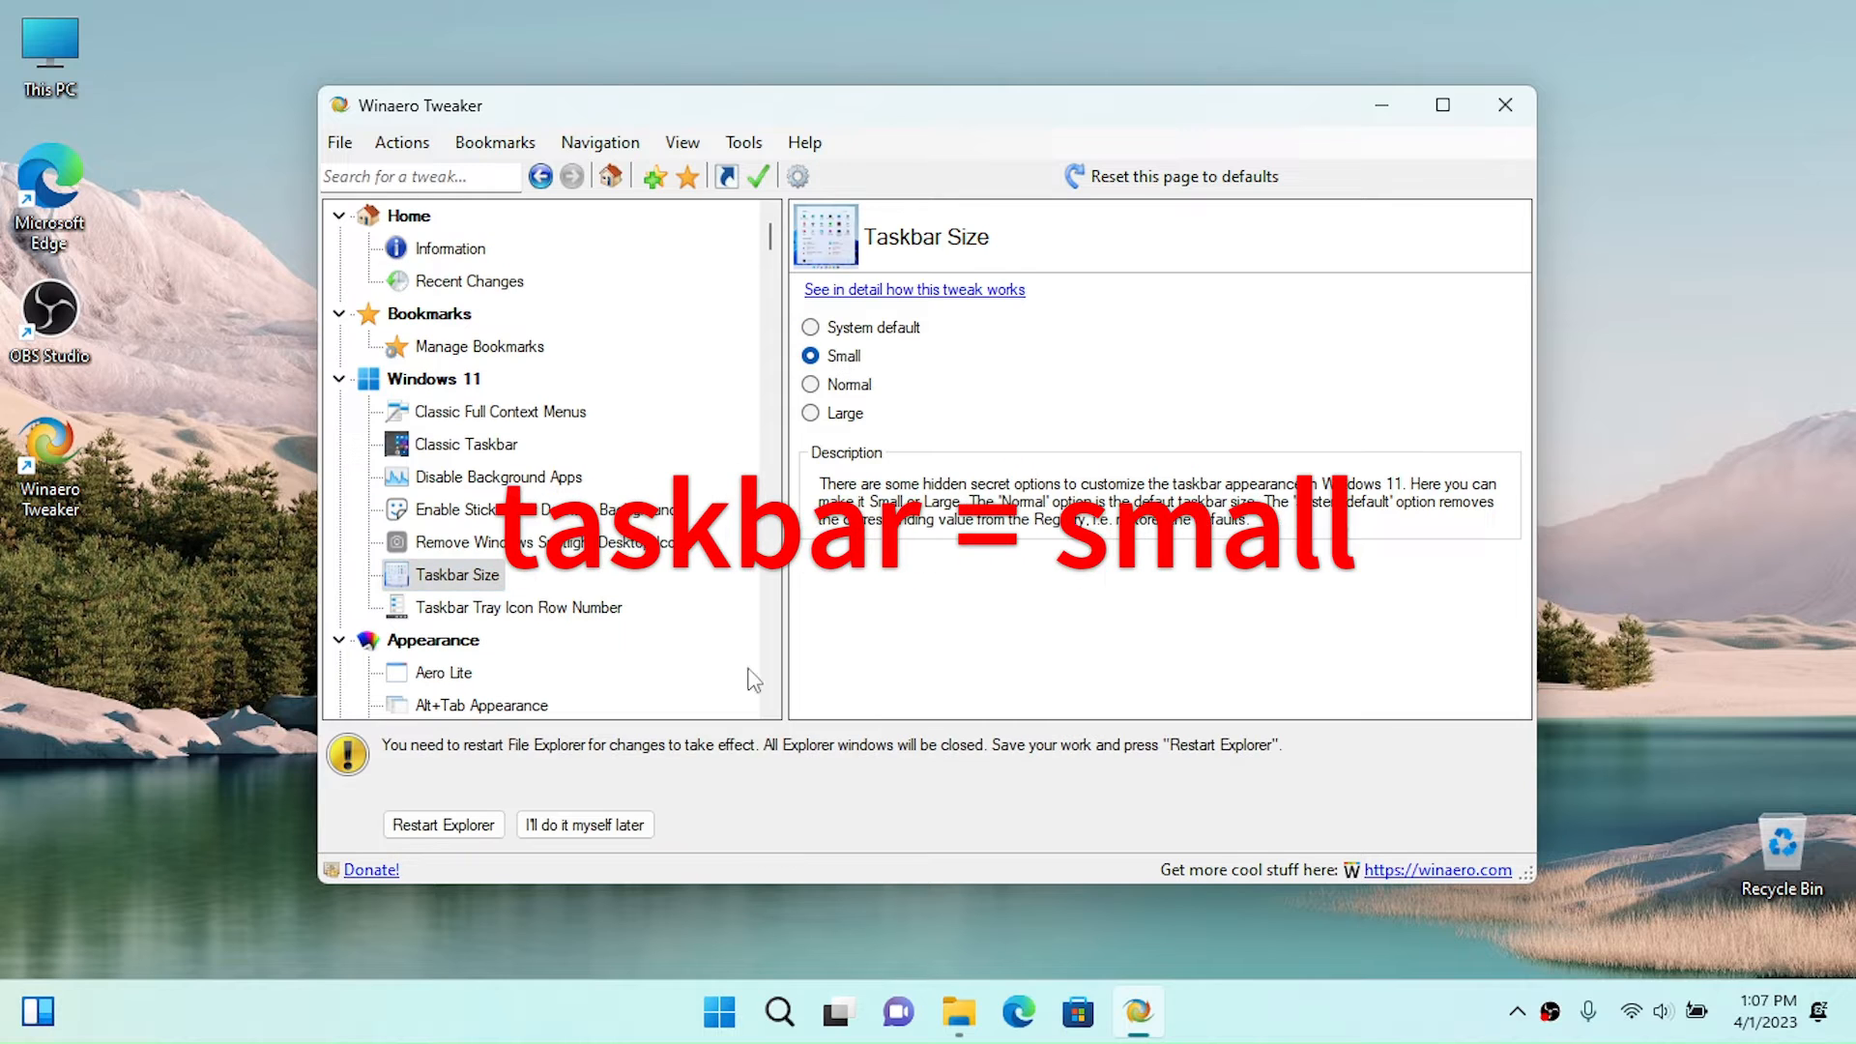
left_click(437, 828)
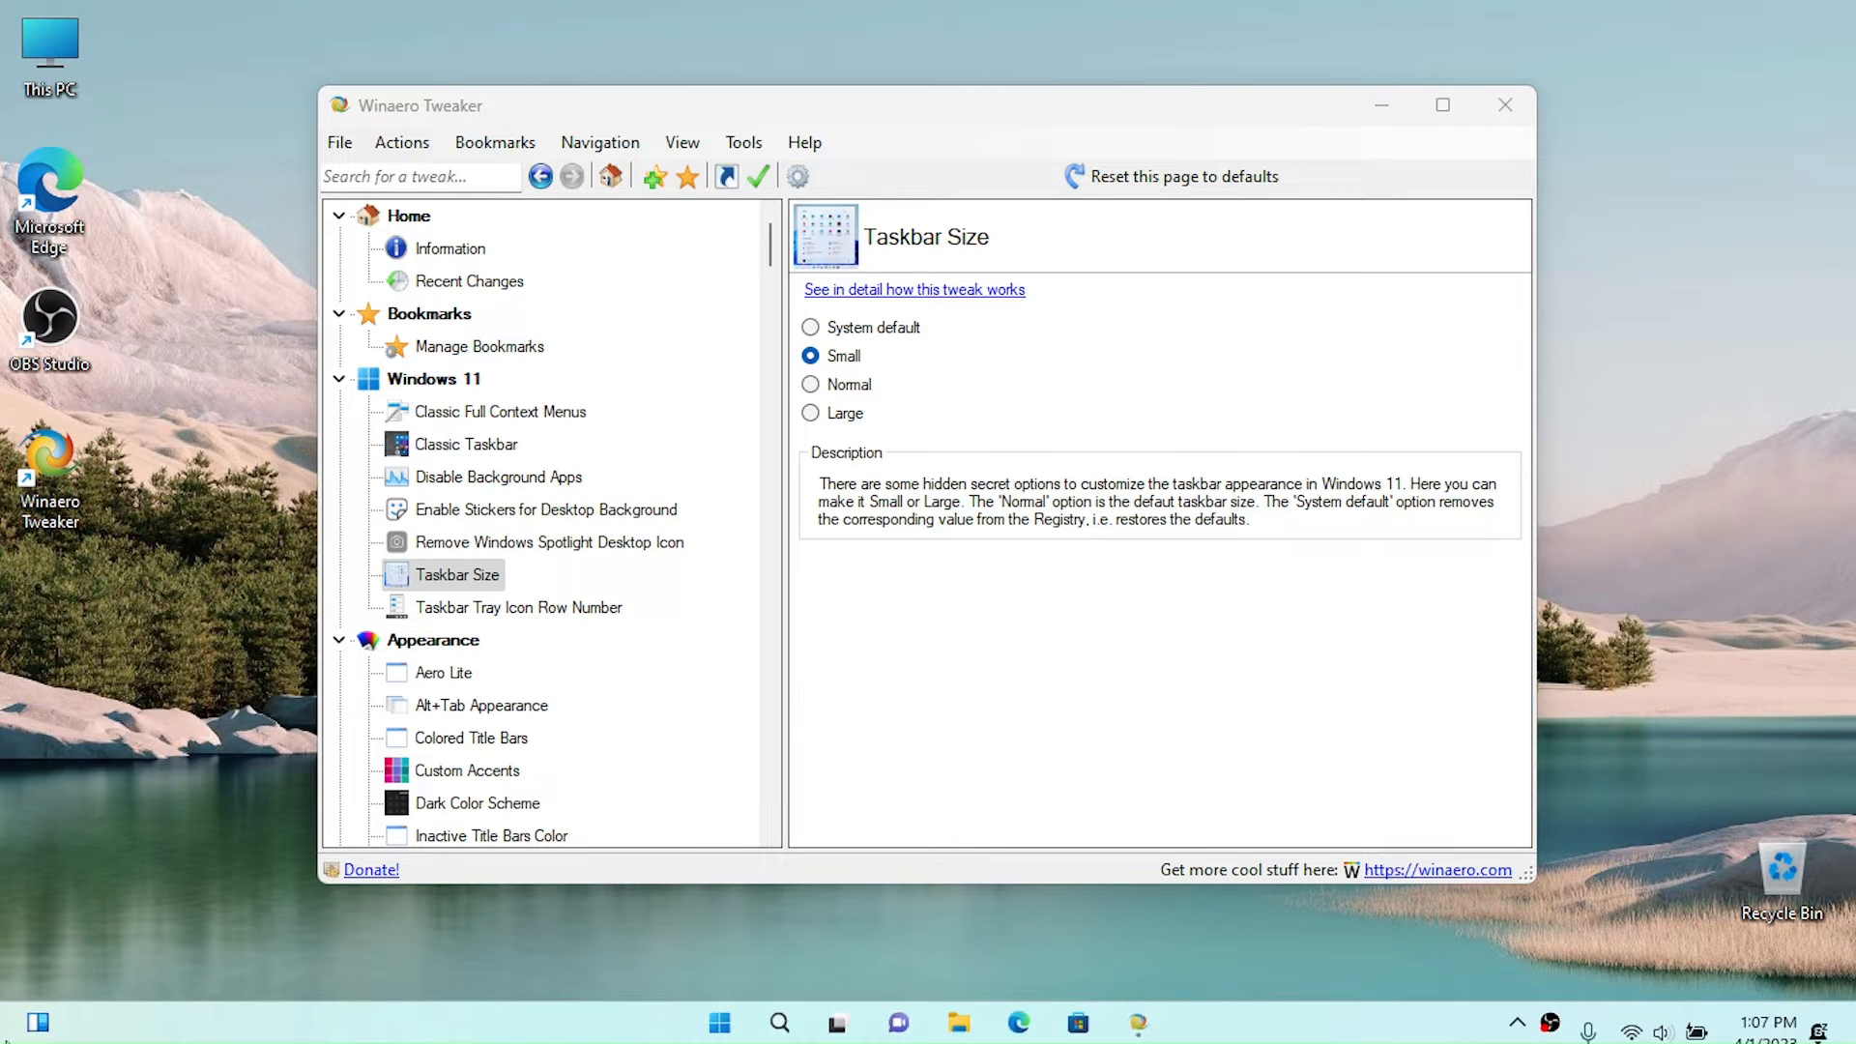
left_click(736, 1031)
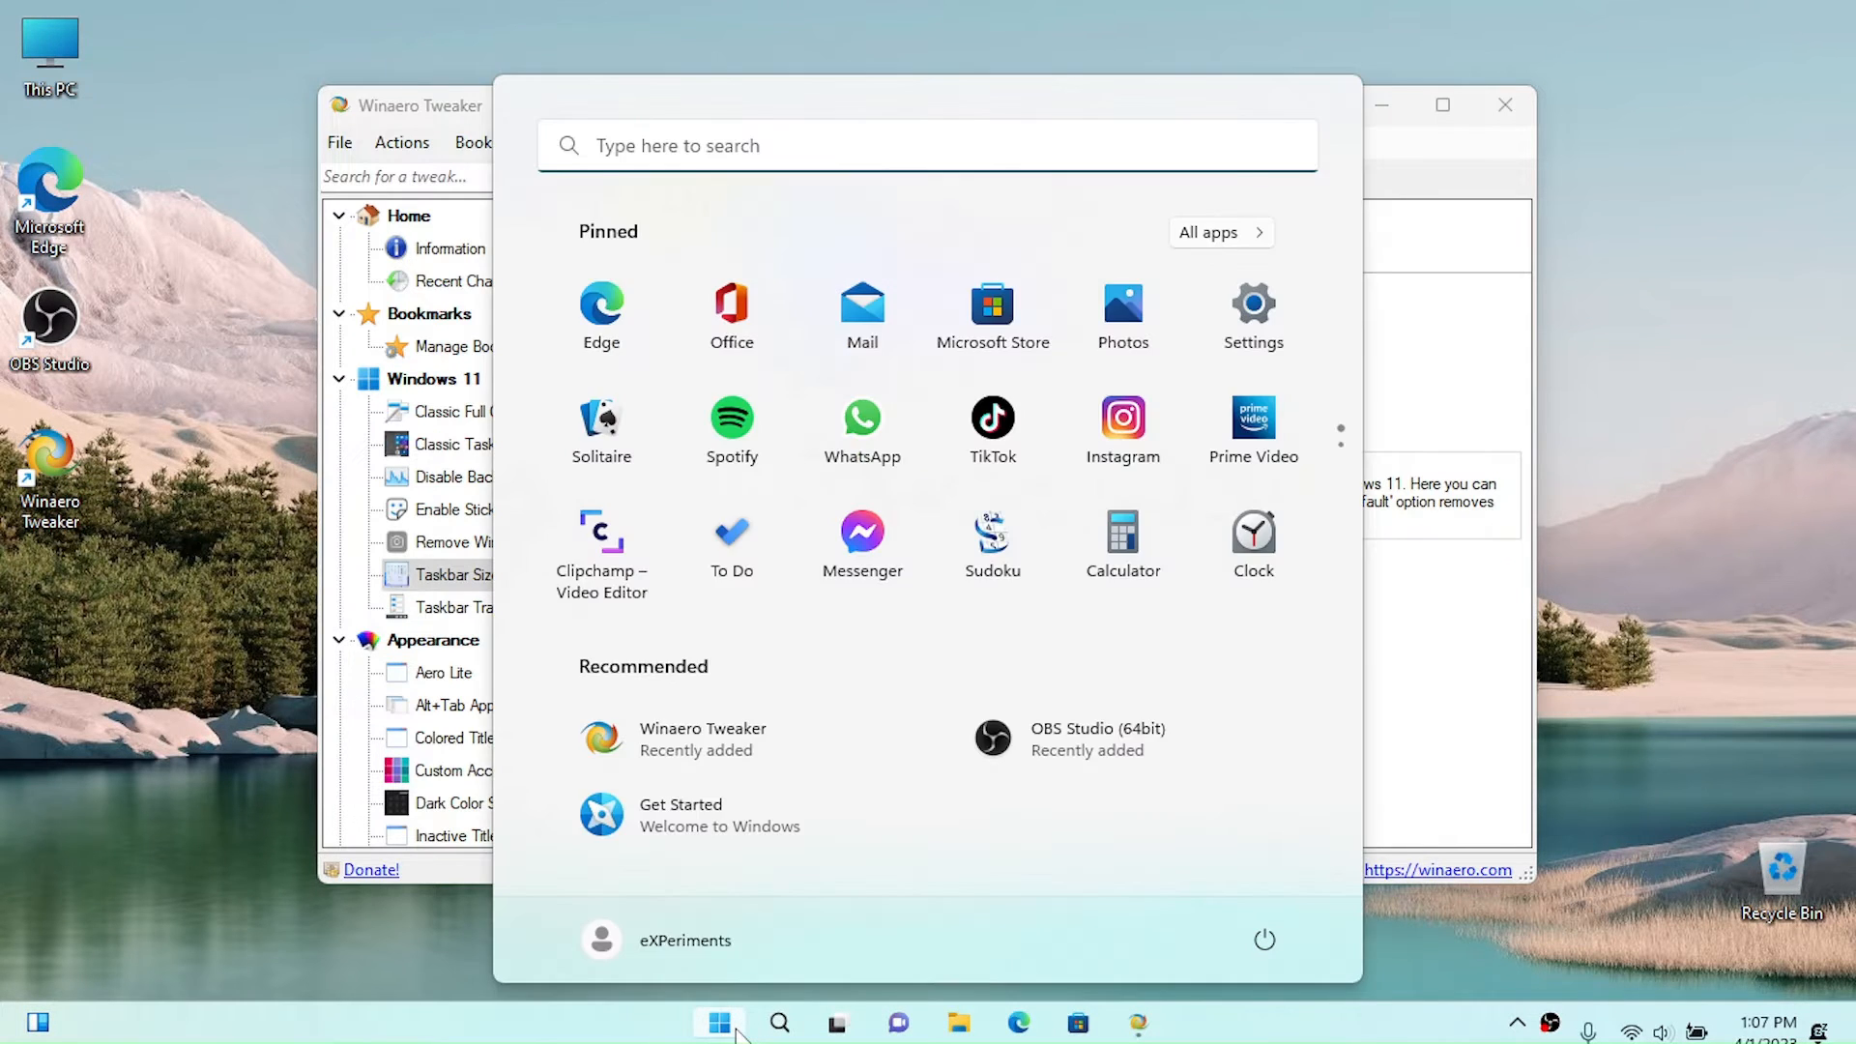
left_click(736, 1030)
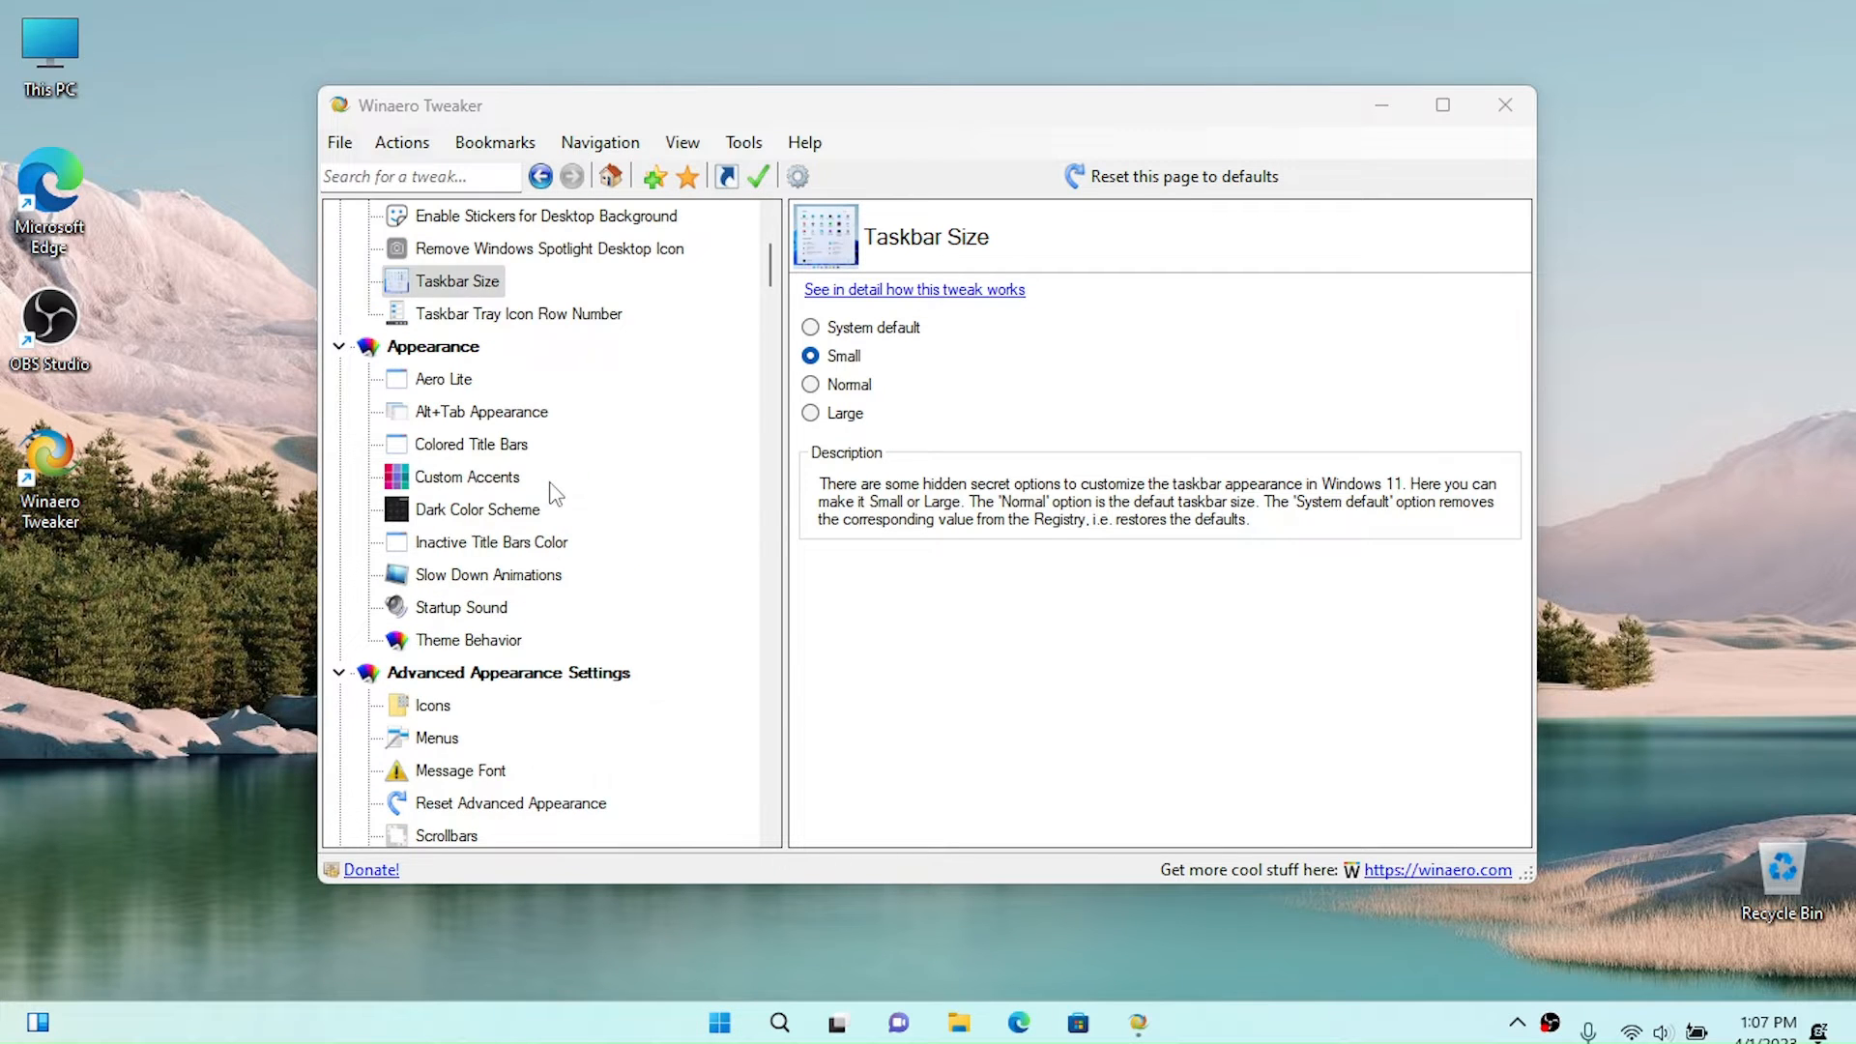
scroll(555, 493, "down", 1)
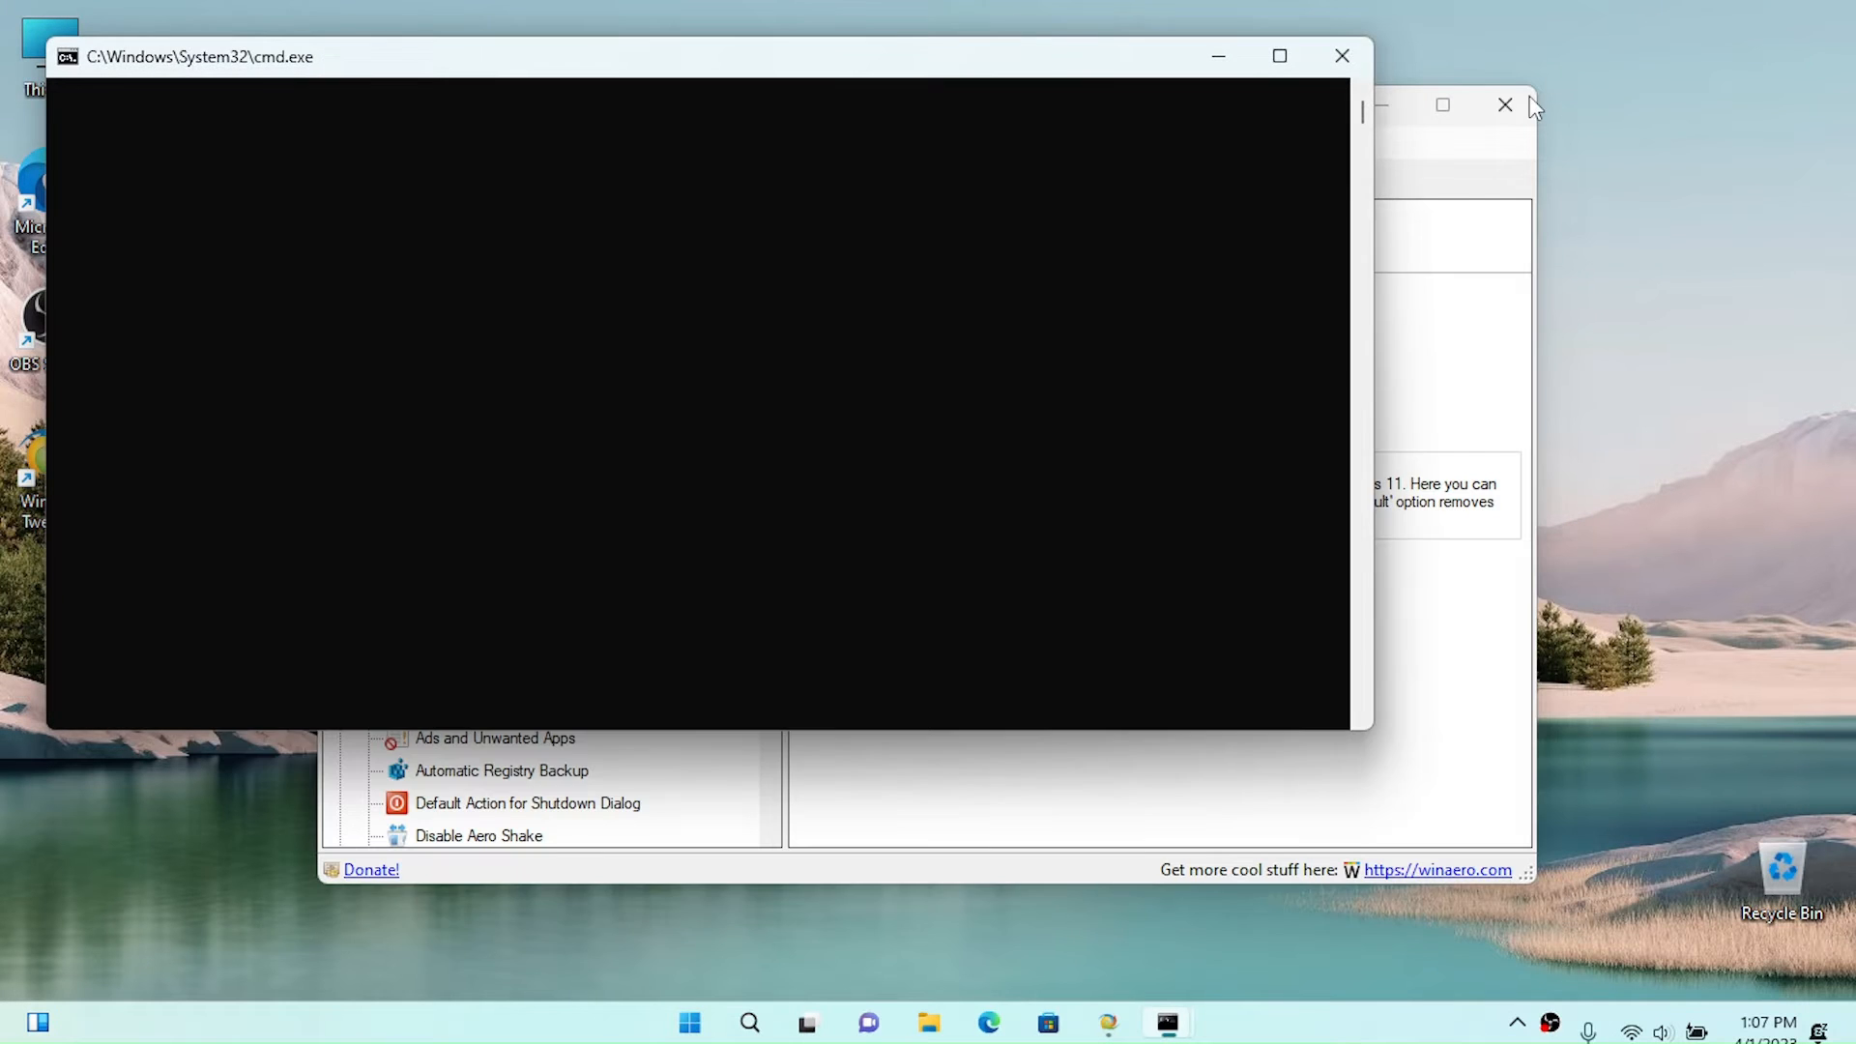
scroll(602, 551, "down", 10)
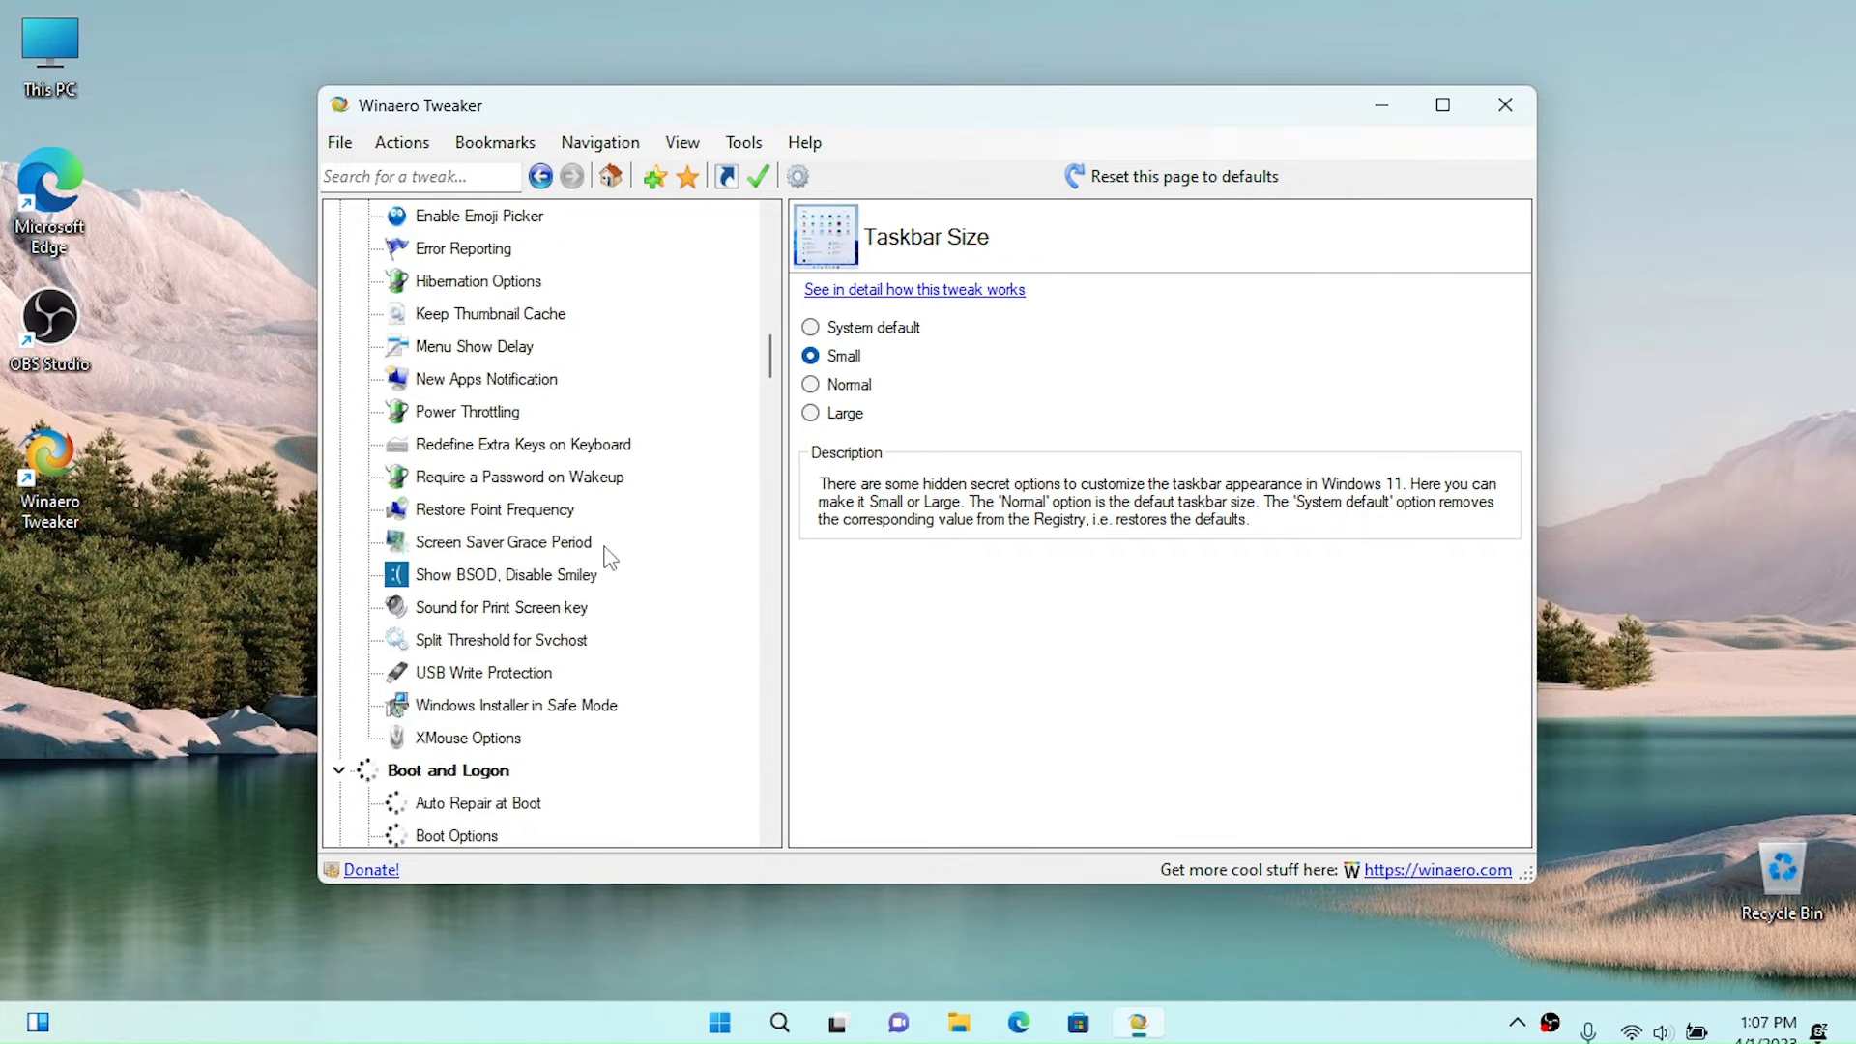
scroll(595, 556, "down", 10)
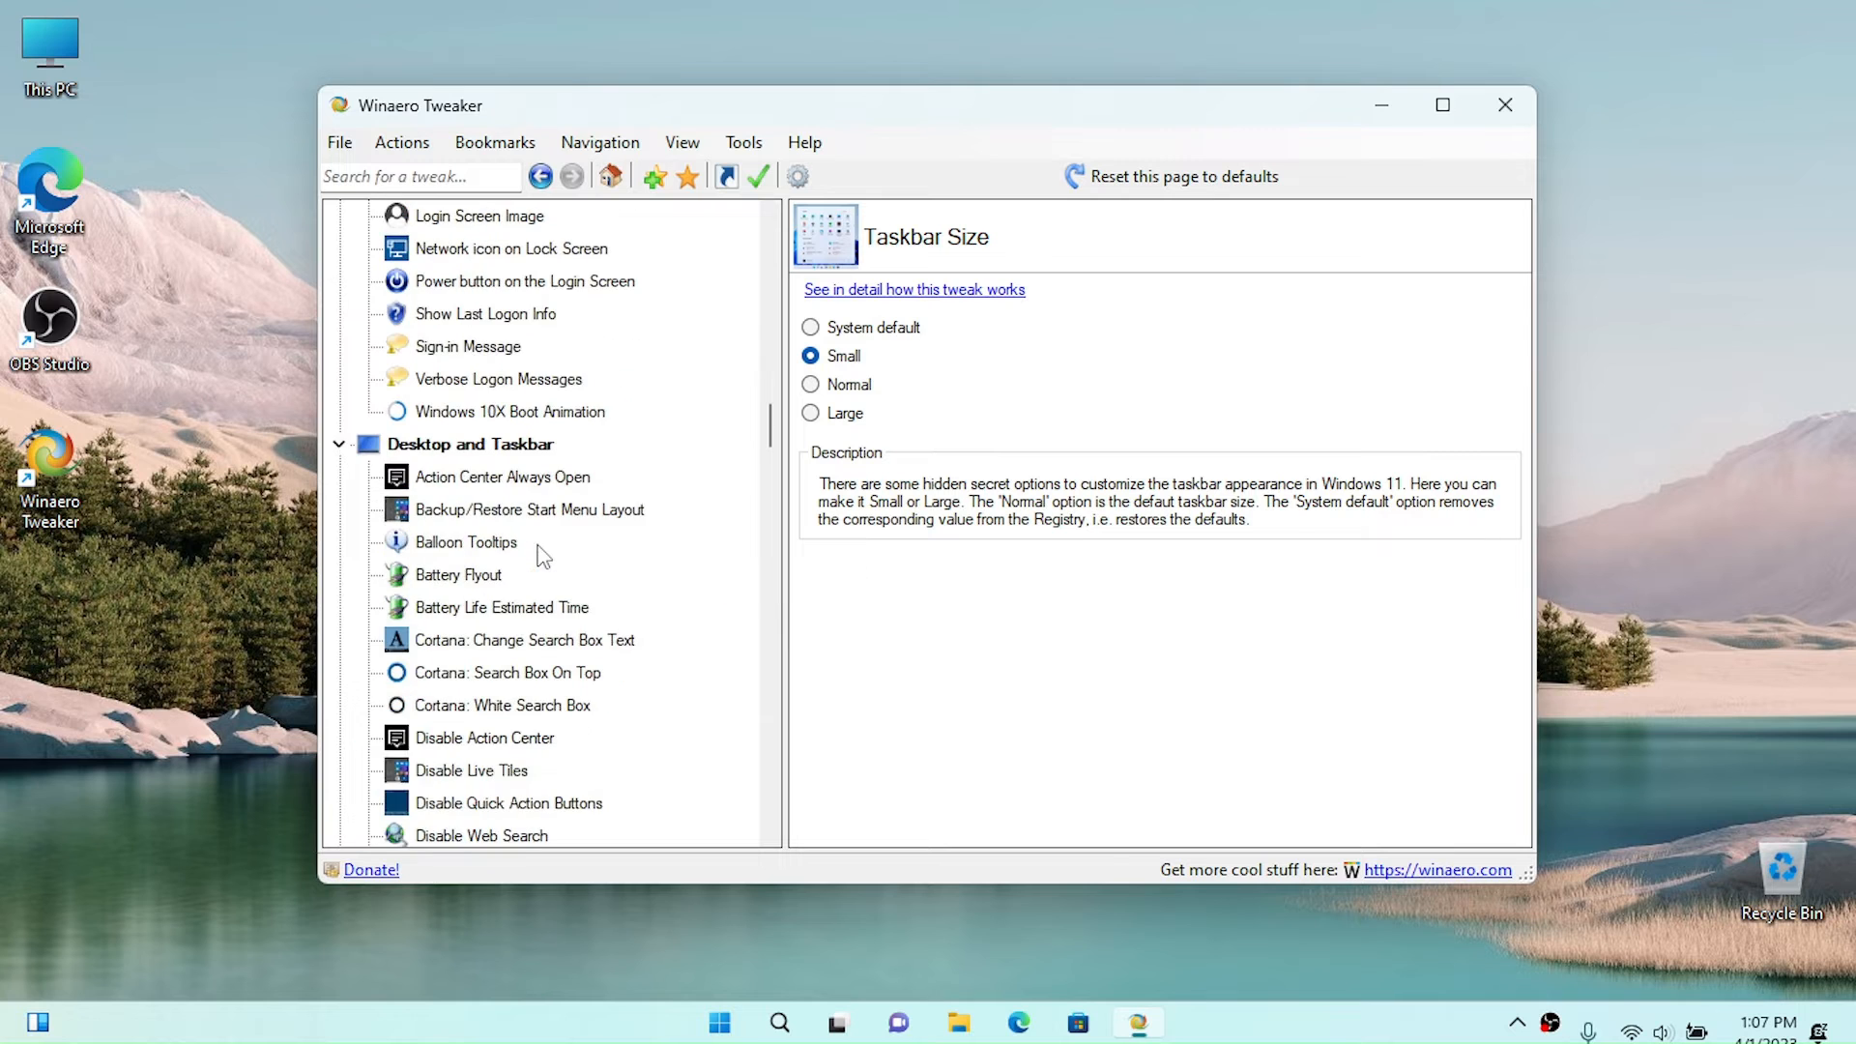
scroll(544, 557, "down", 15)
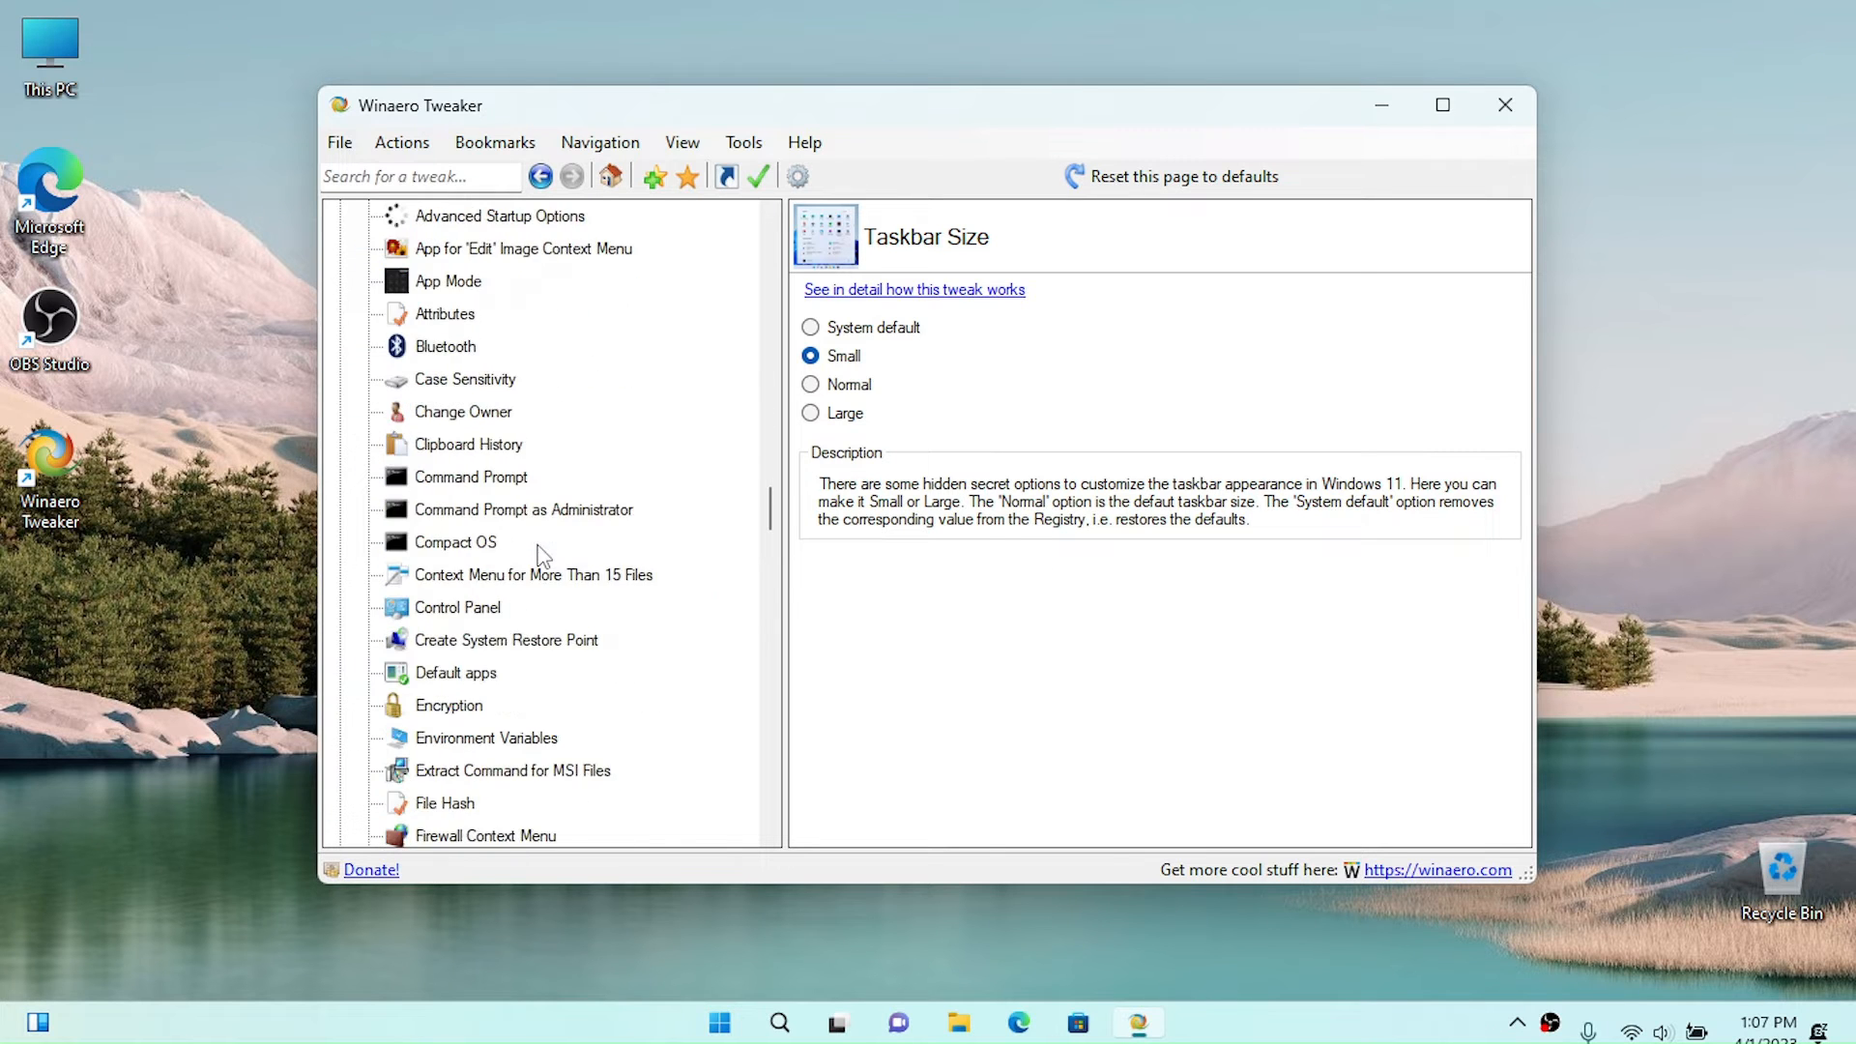
scroll(544, 557, "down", 10)
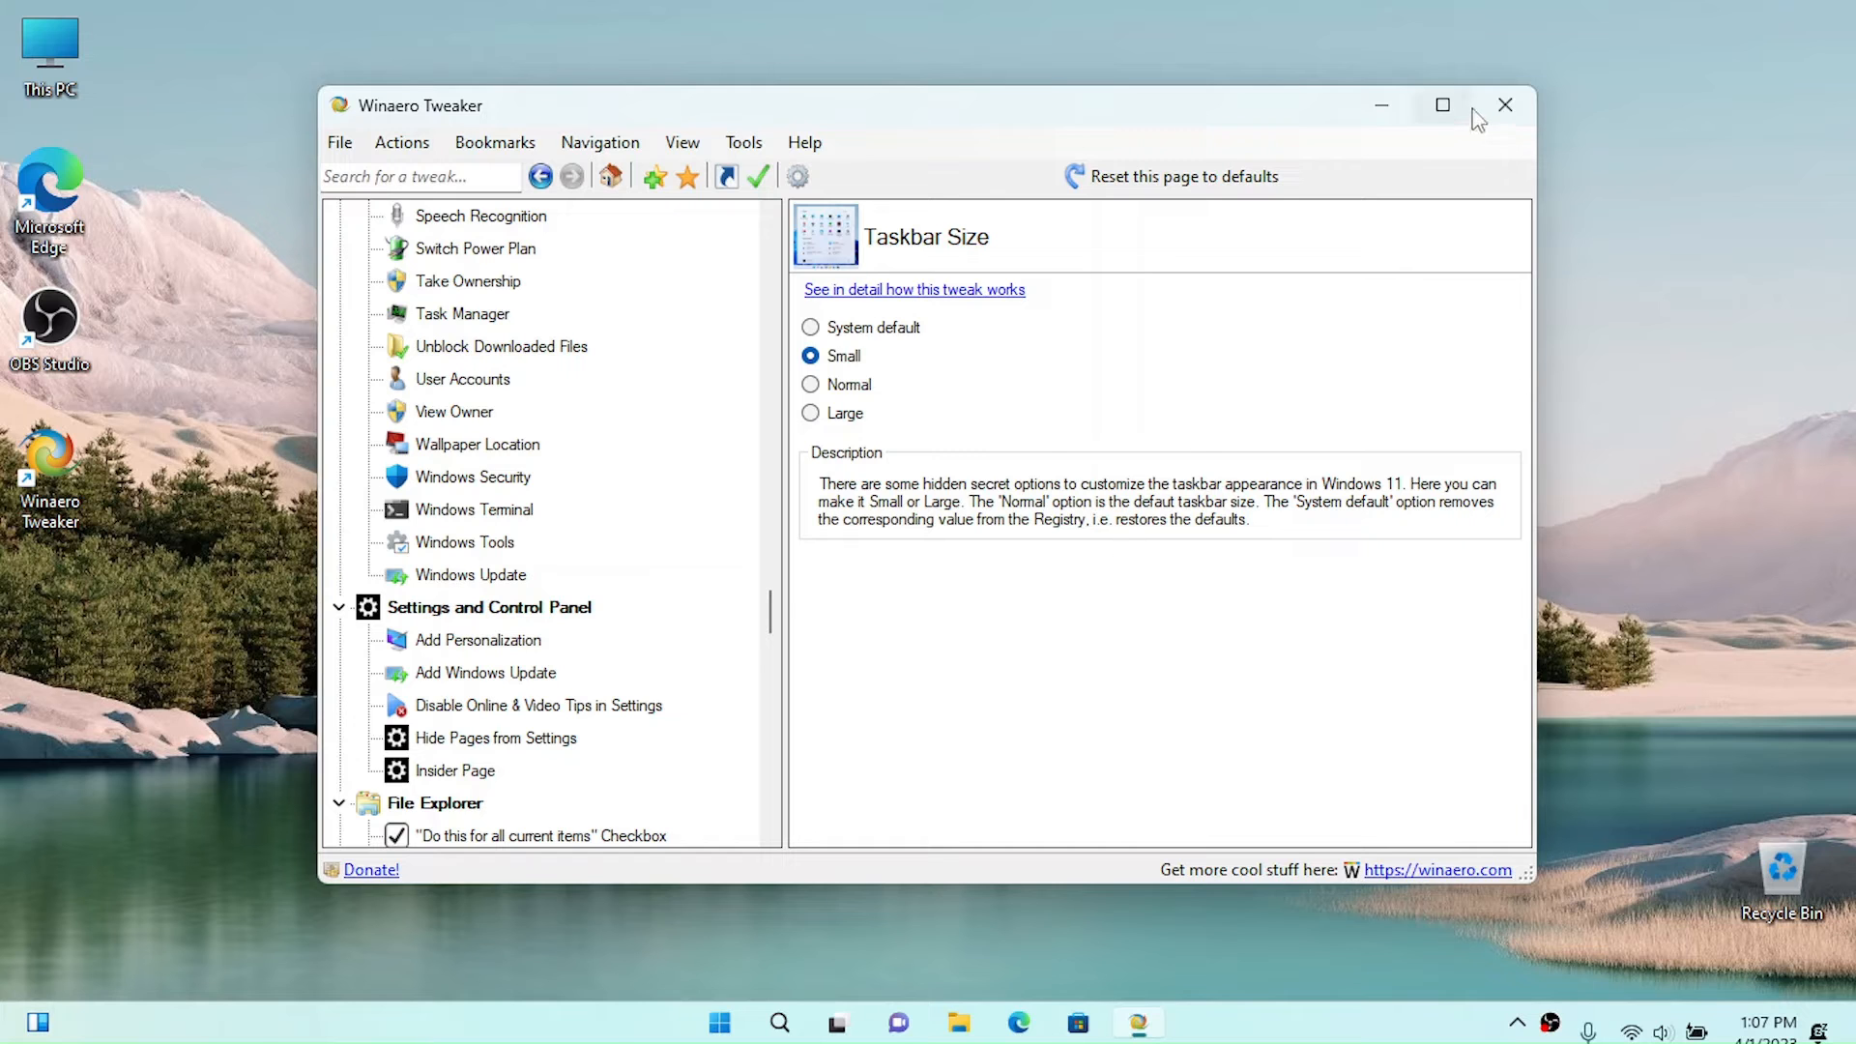
Close Winaero Tweaker, and open and close a File Explorer window.
left_click(1505, 105)
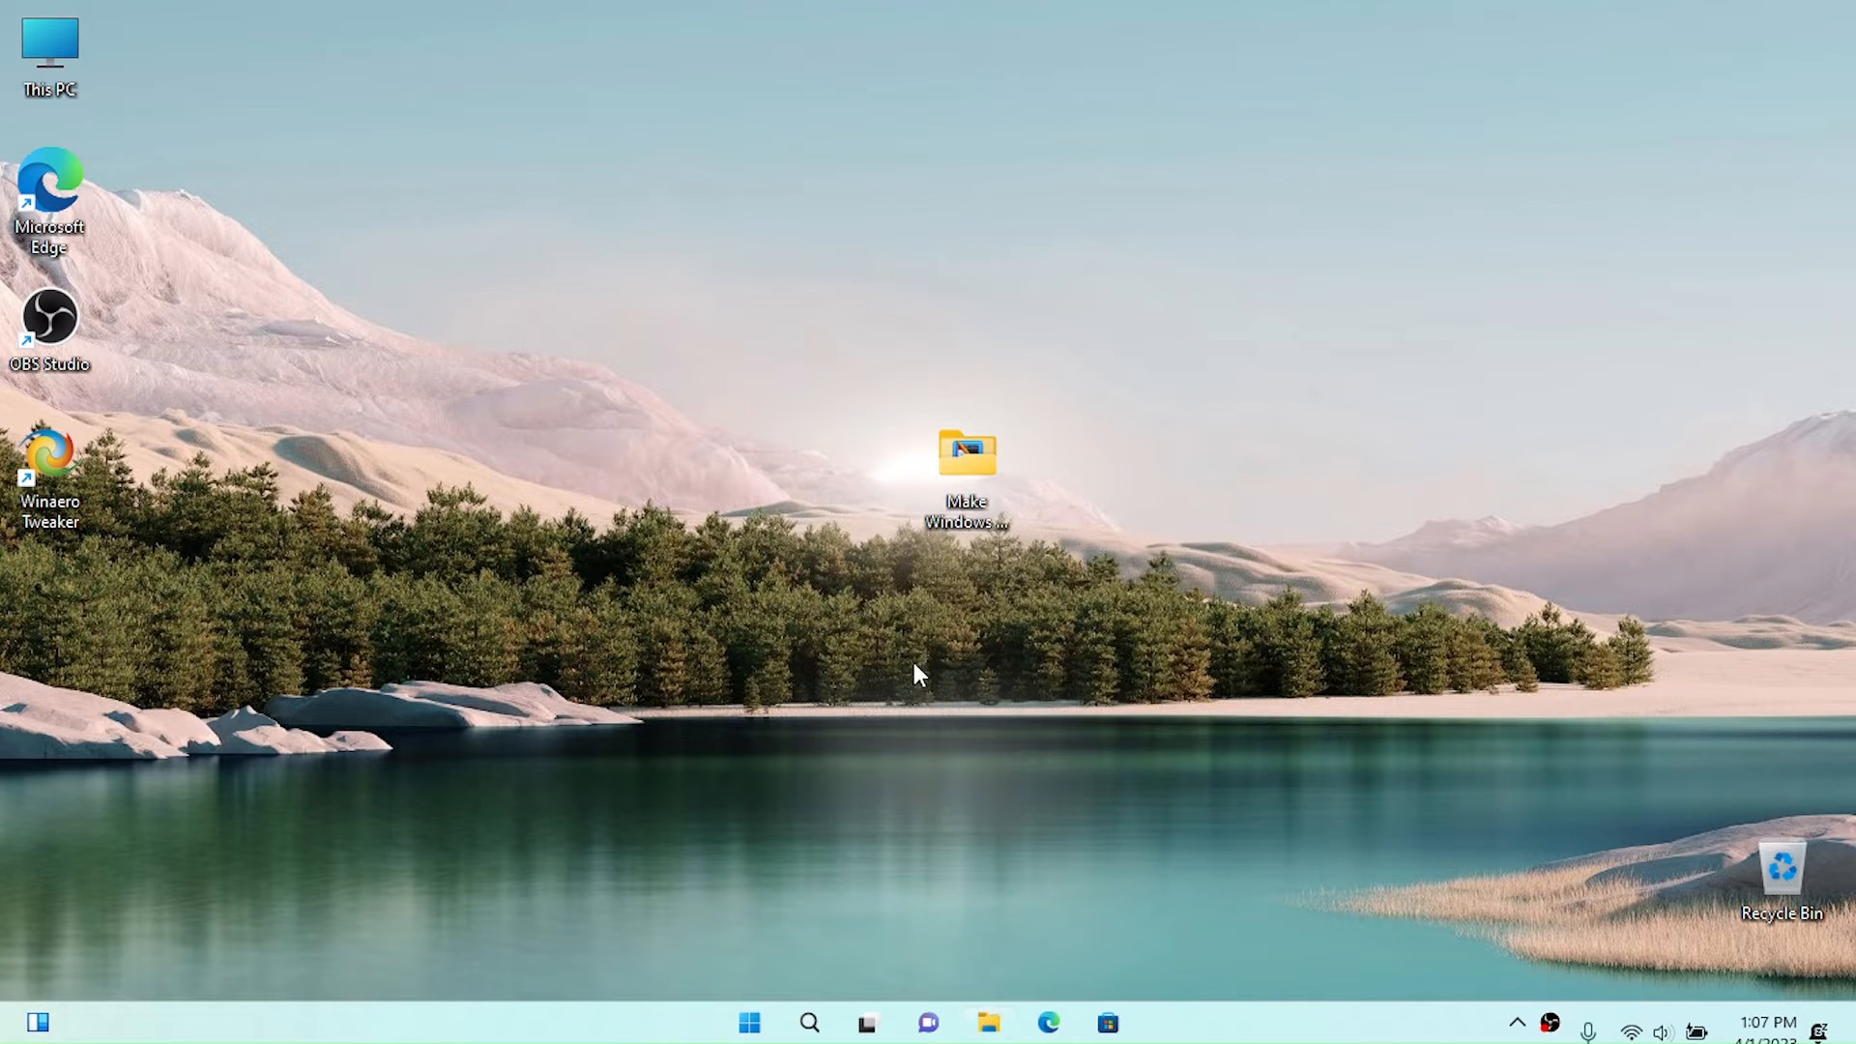
key("super+e")
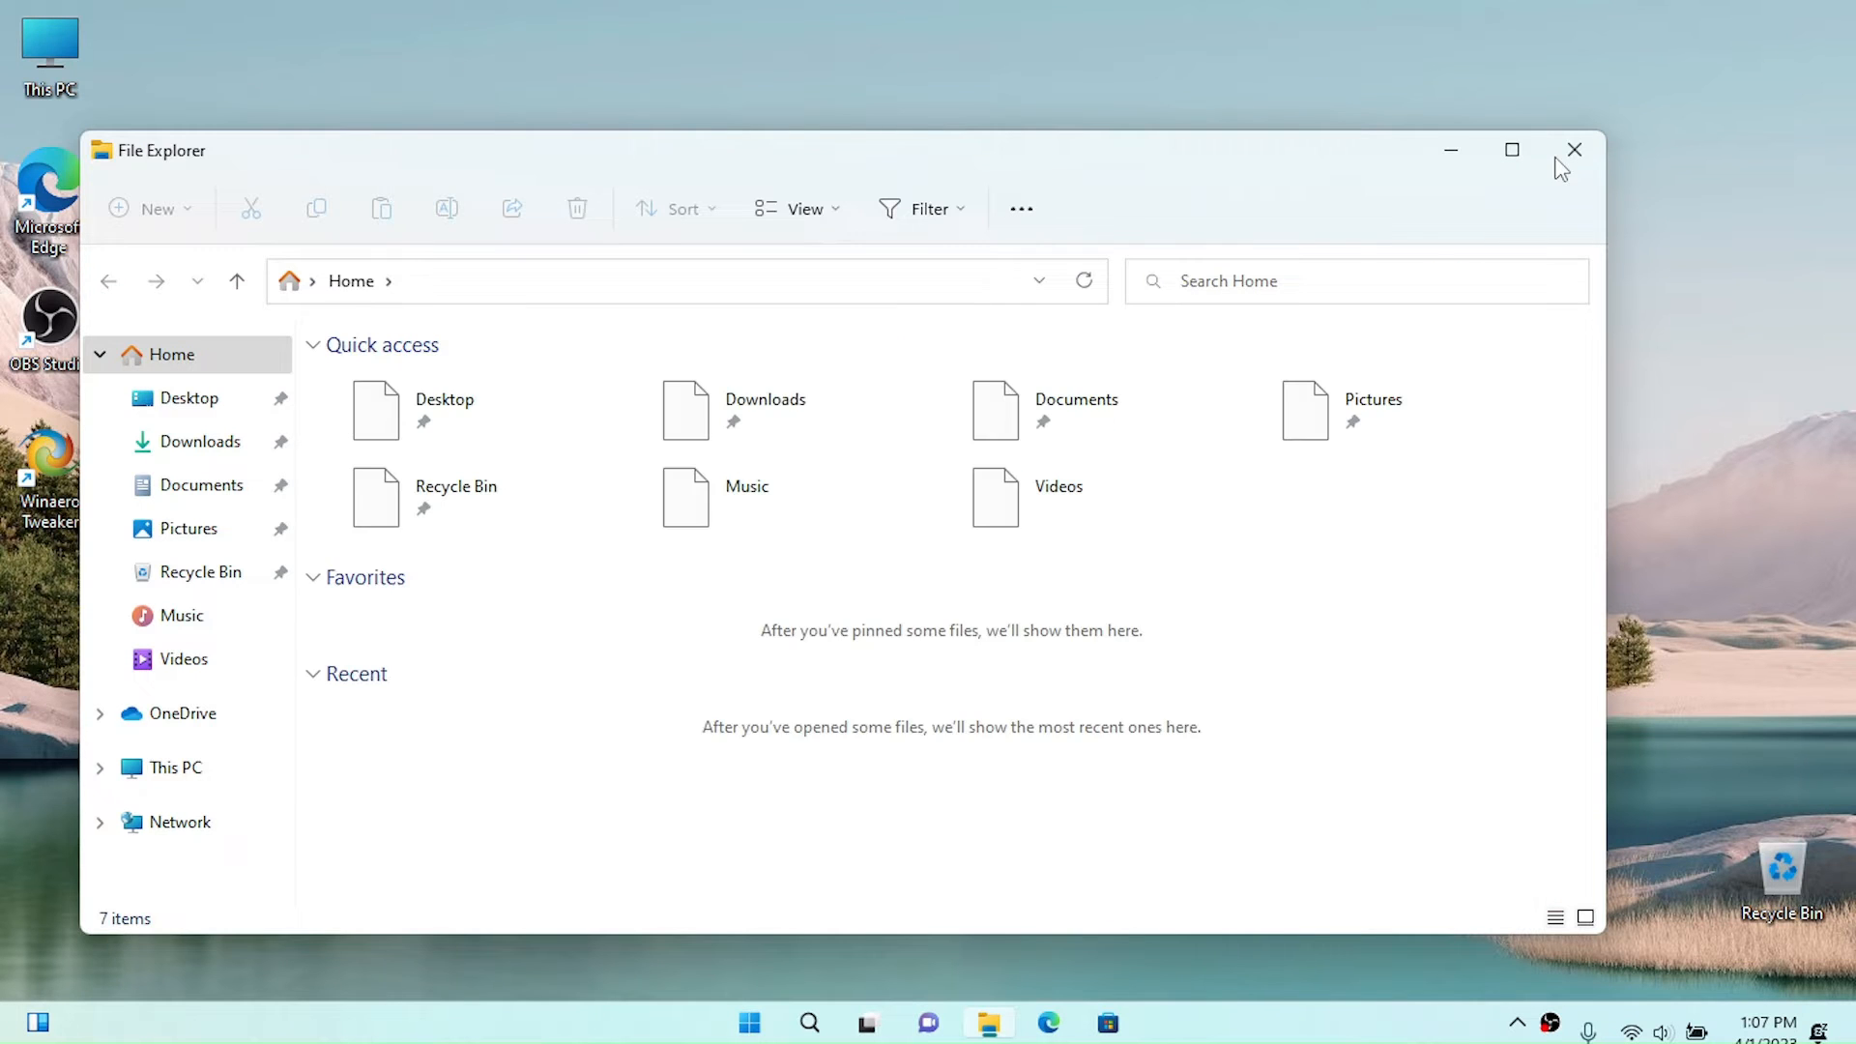
left_click(1560, 154)
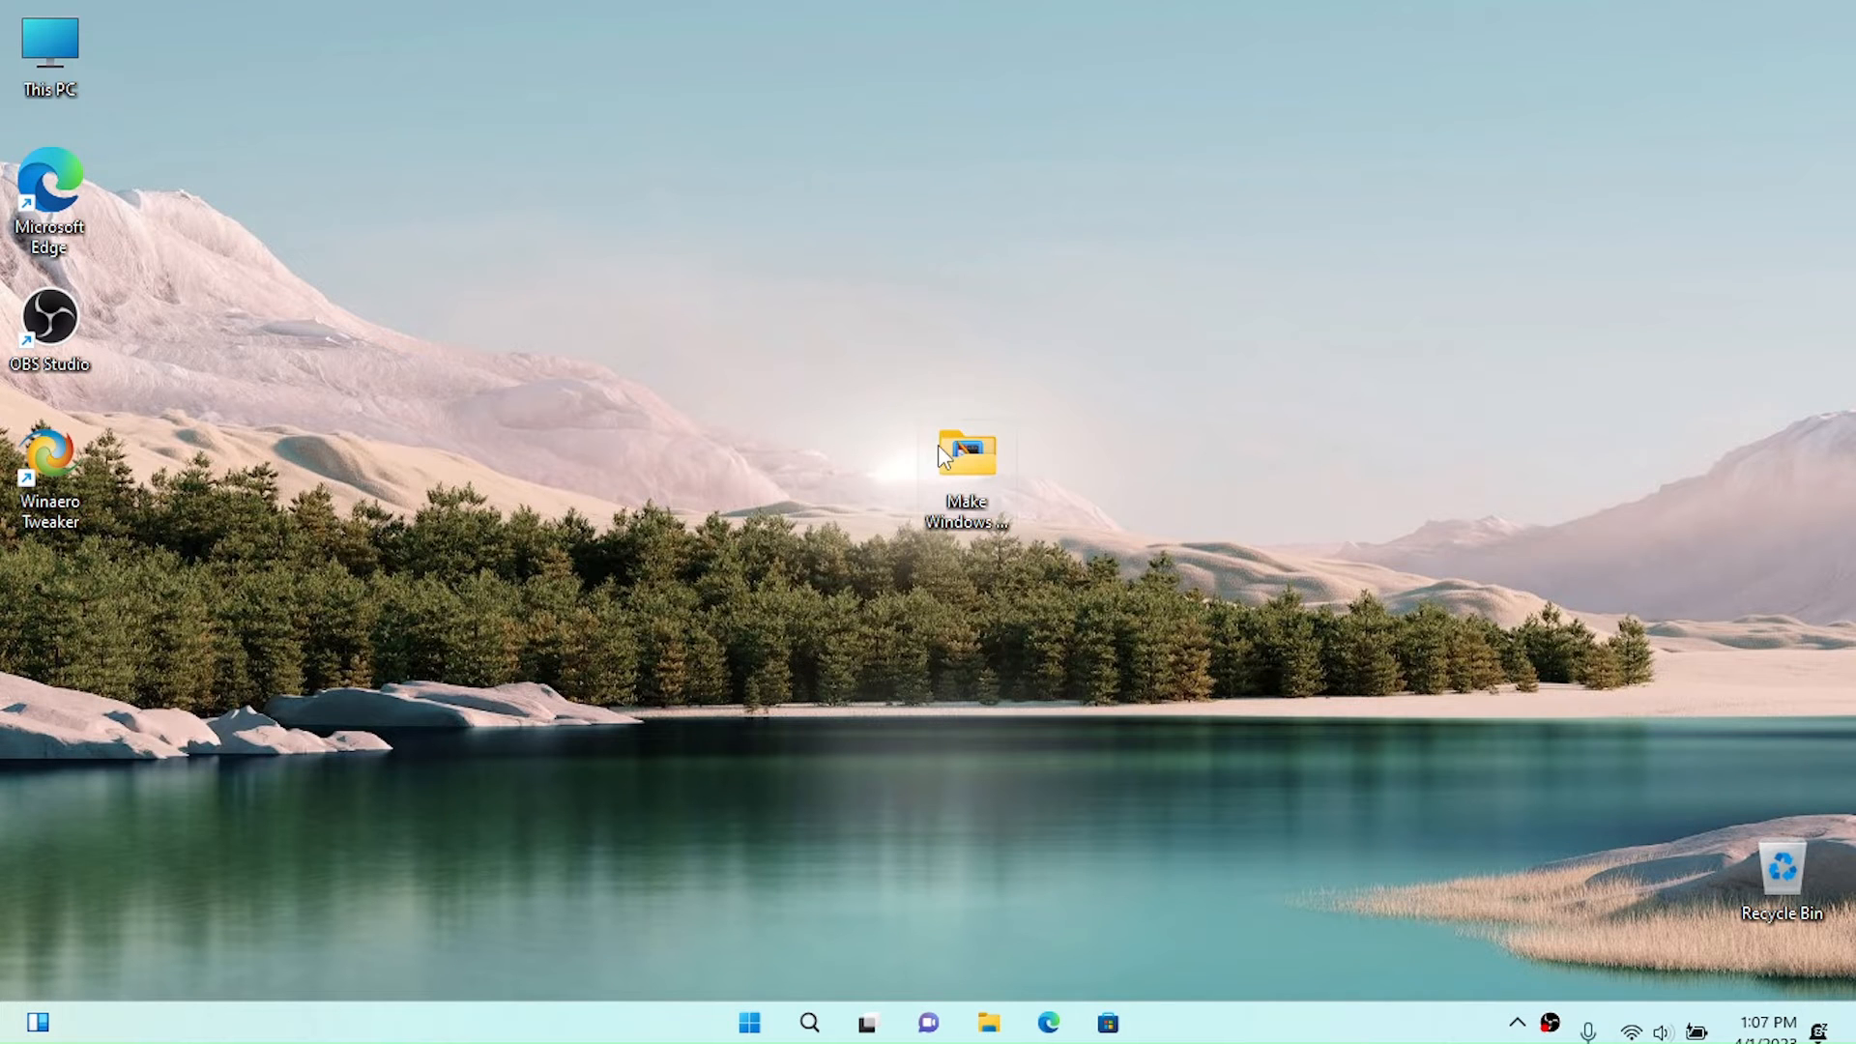
Run WindowBlinds11_setup.exe from the "Make Windows 11 look like Windows 9x Me 2000" folder and allow it to make changes.
double_click(1011, 555)
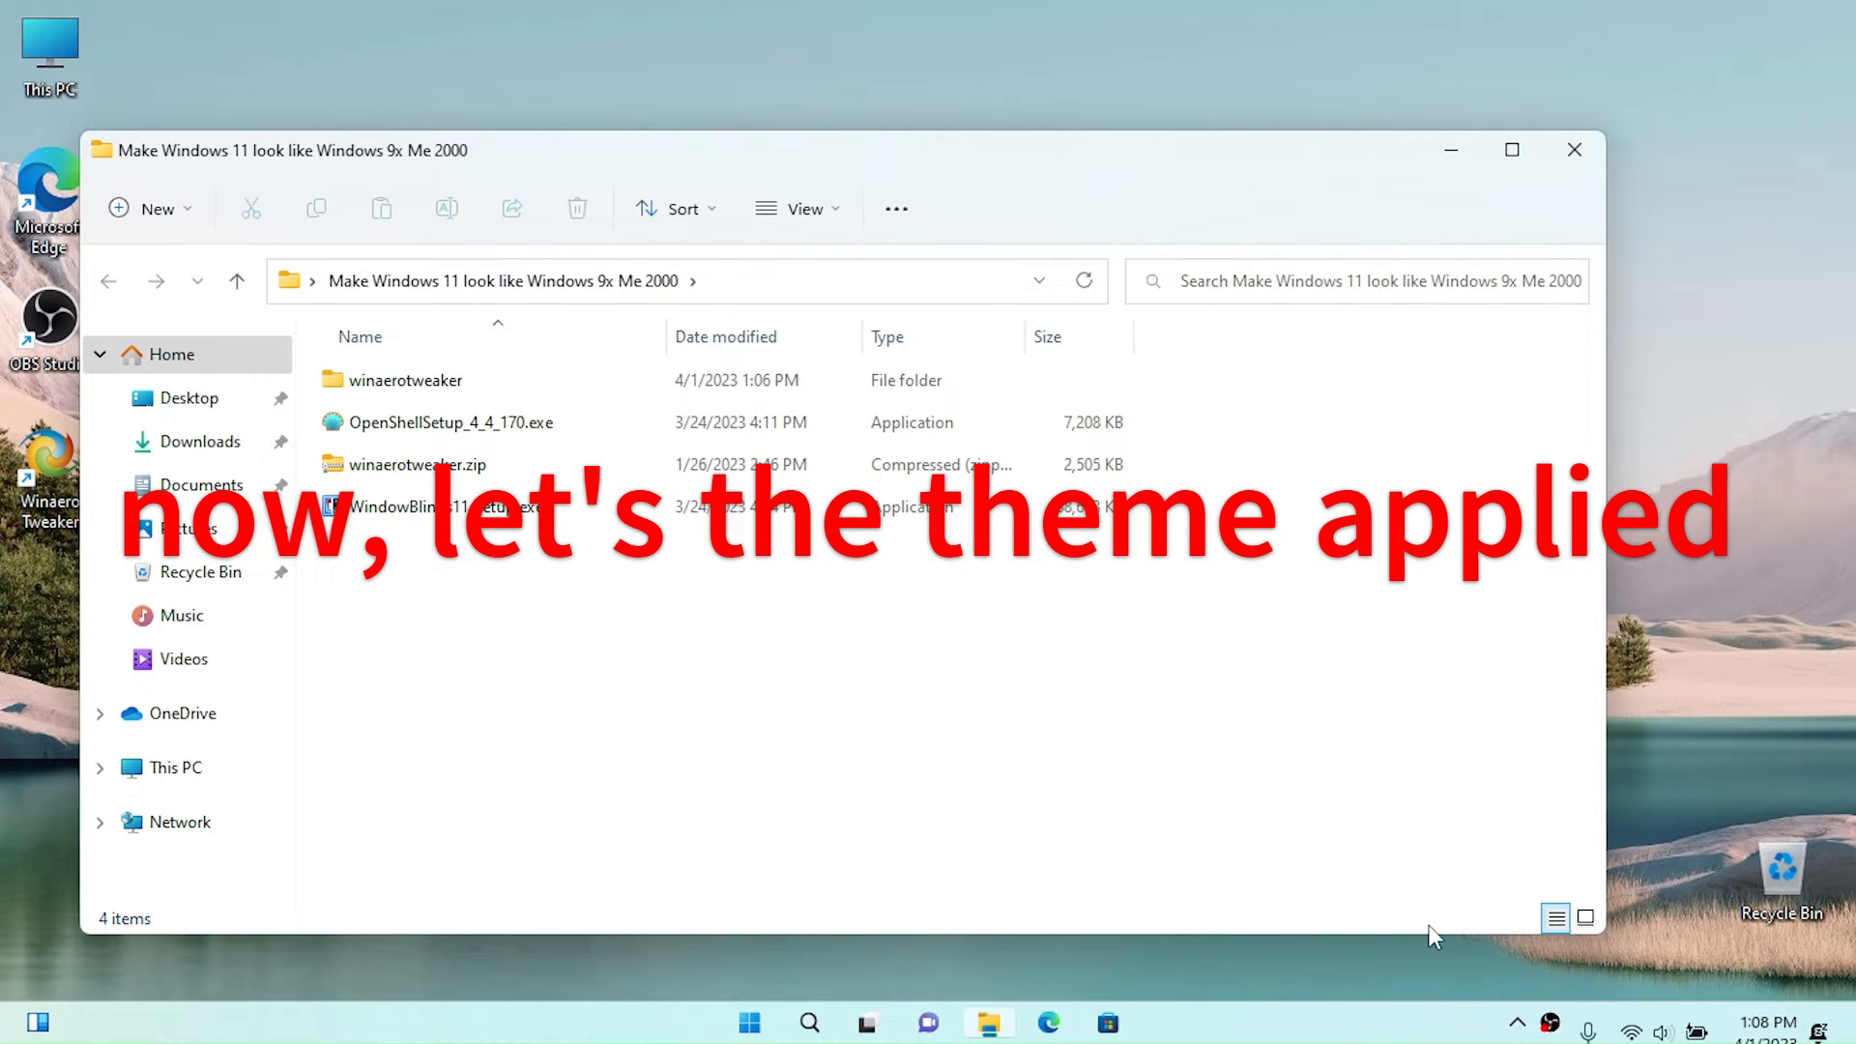
double_click(426, 513)
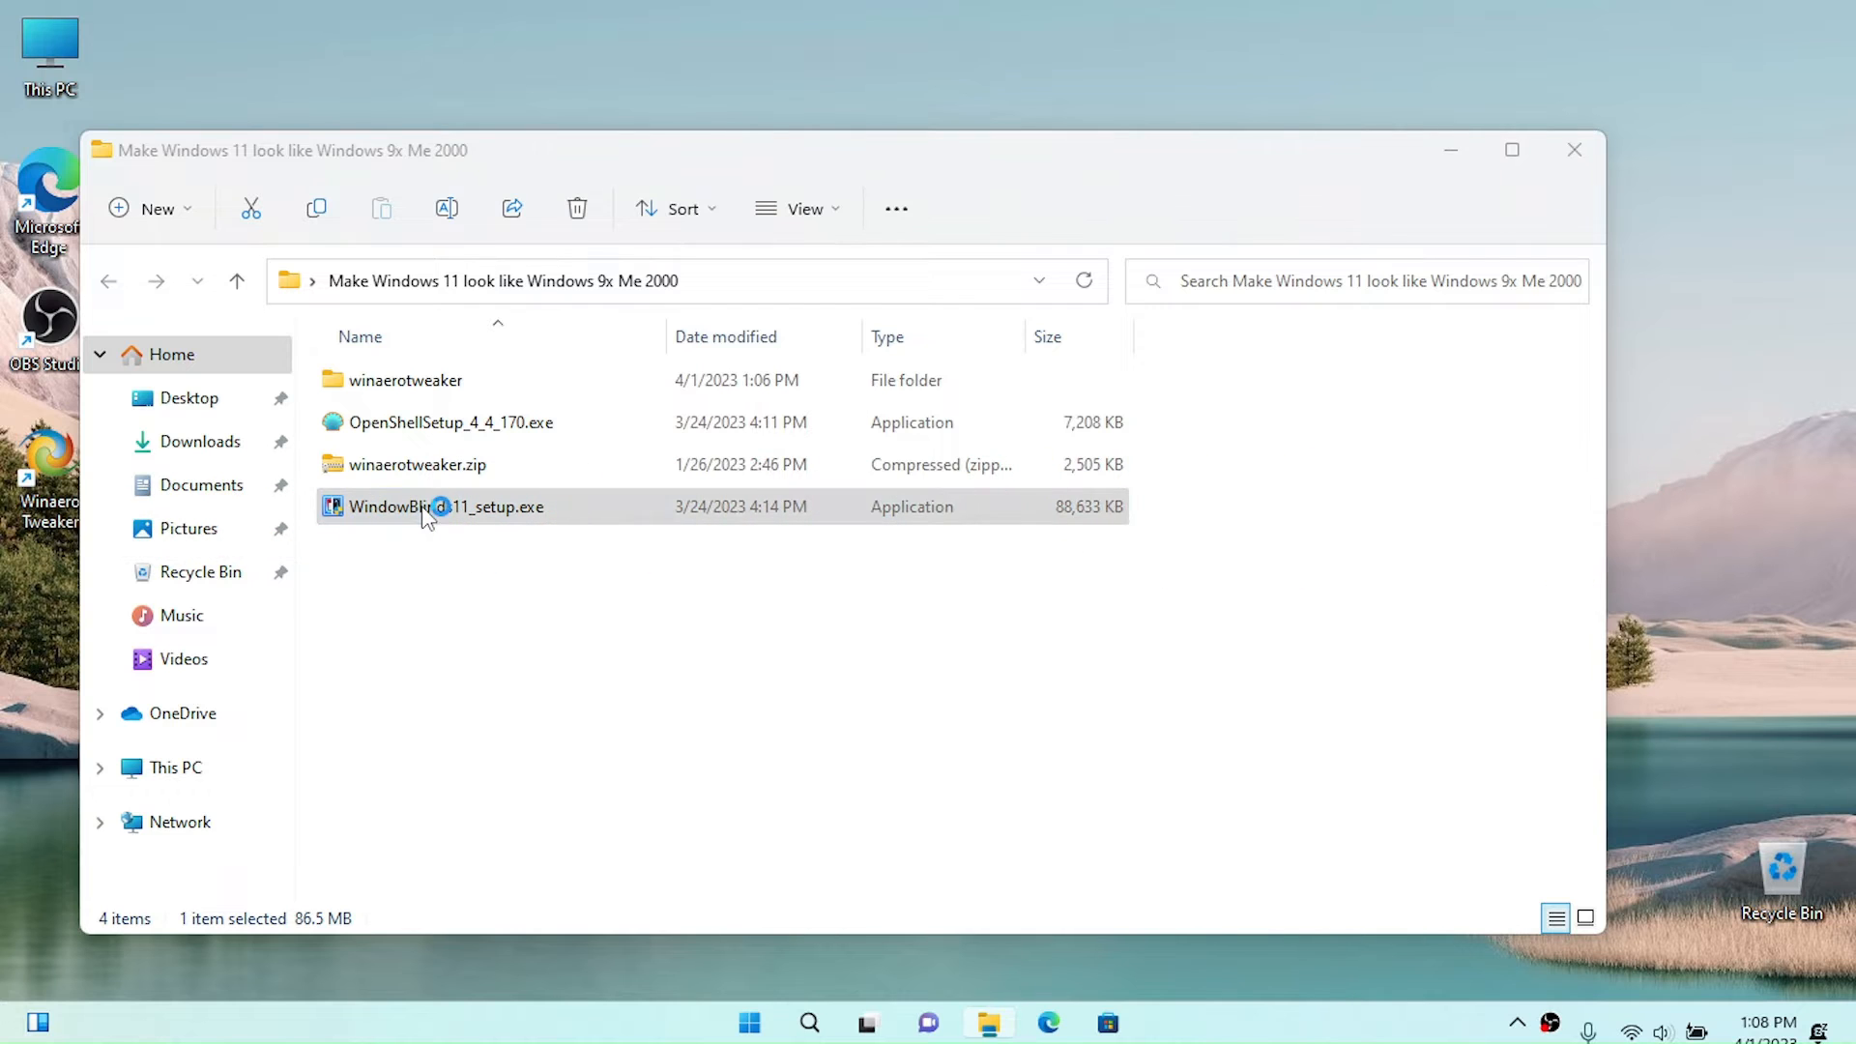
right_click(1550, 1023)
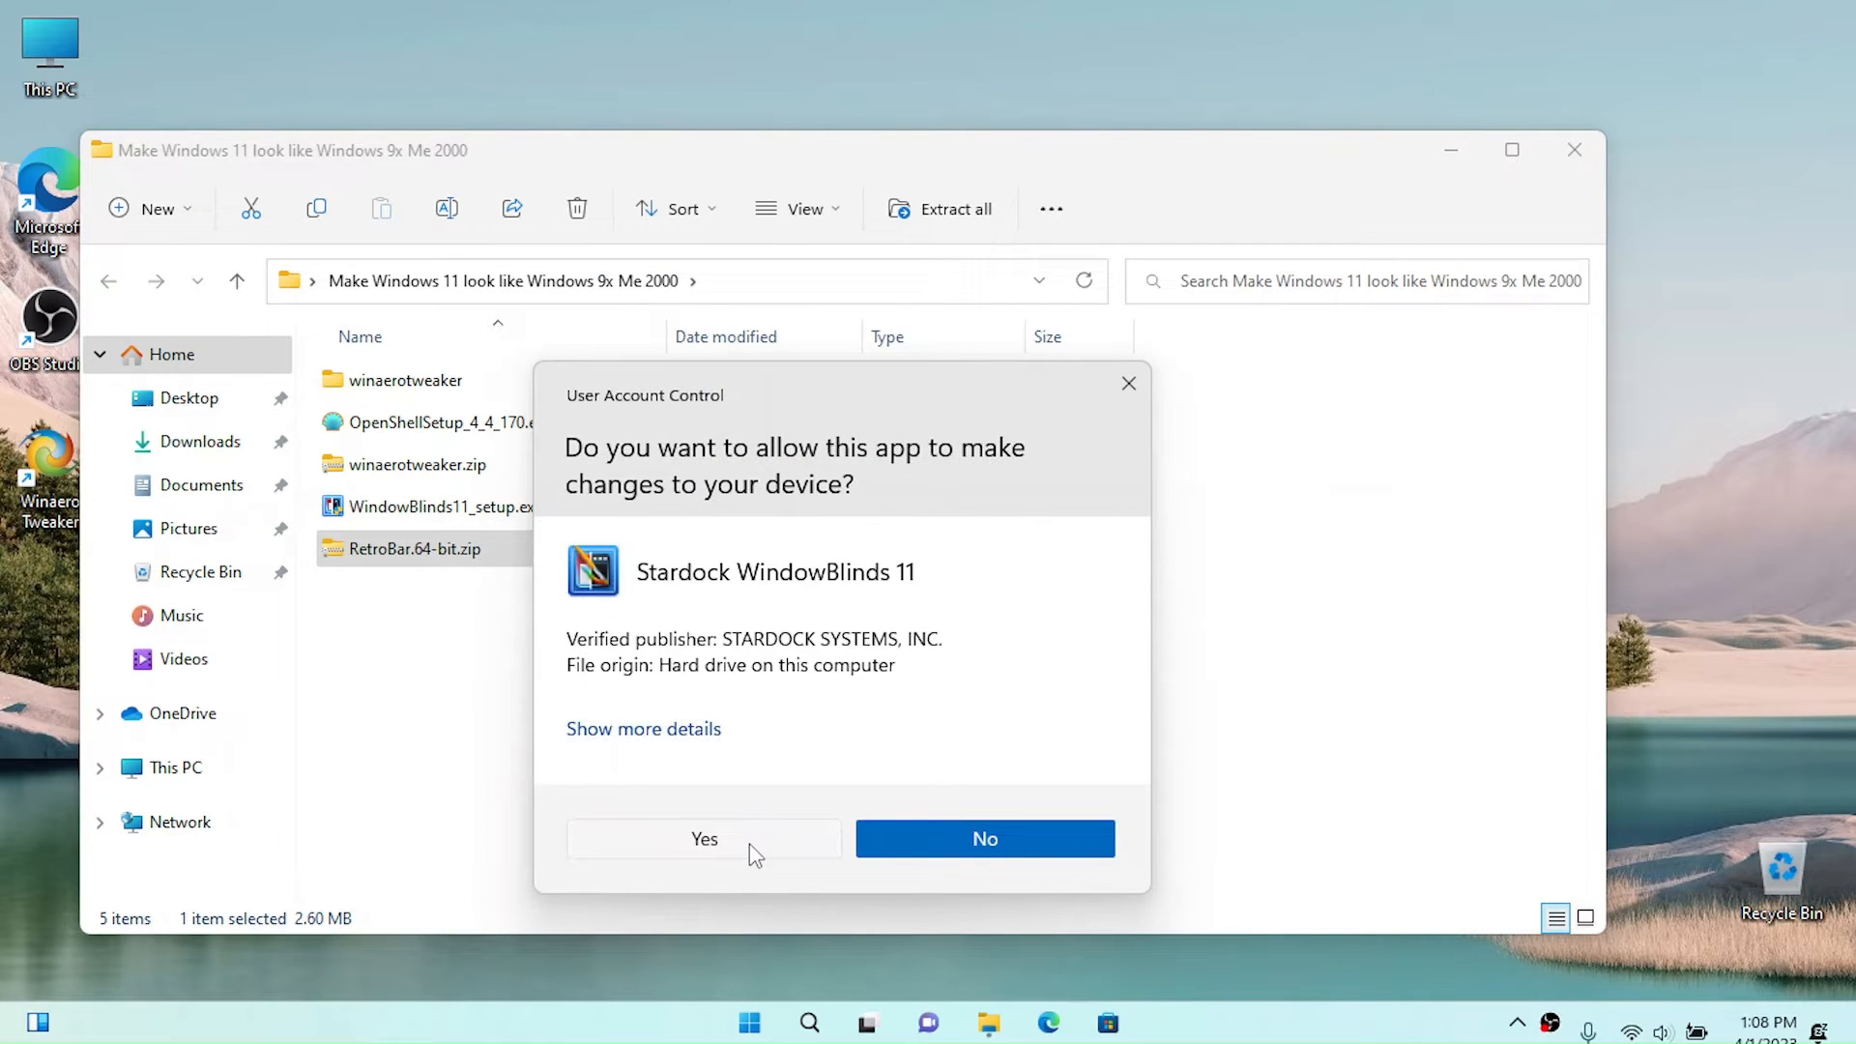
left_click(751, 843)
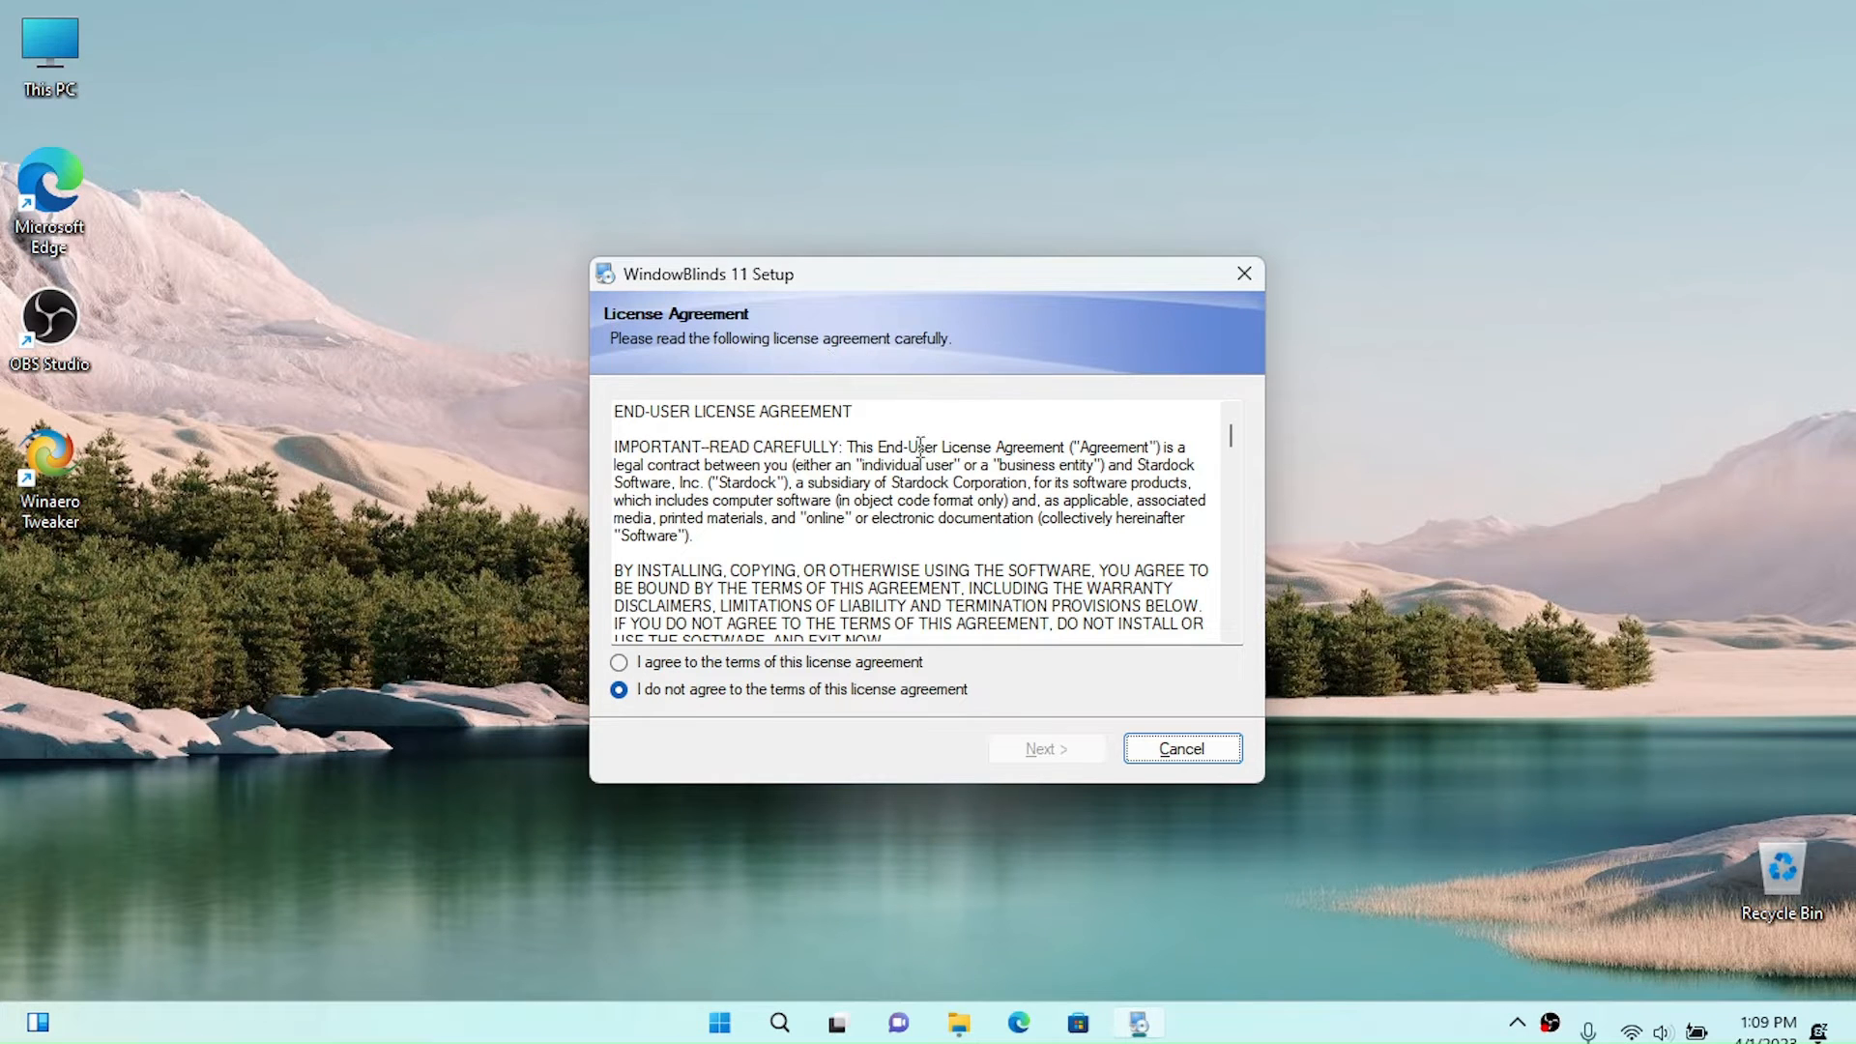
Agree to the WindowBlinds 11 license terms and keep the default installation folder.
scroll(917, 474, "down", 5)
left_click(721, 663)
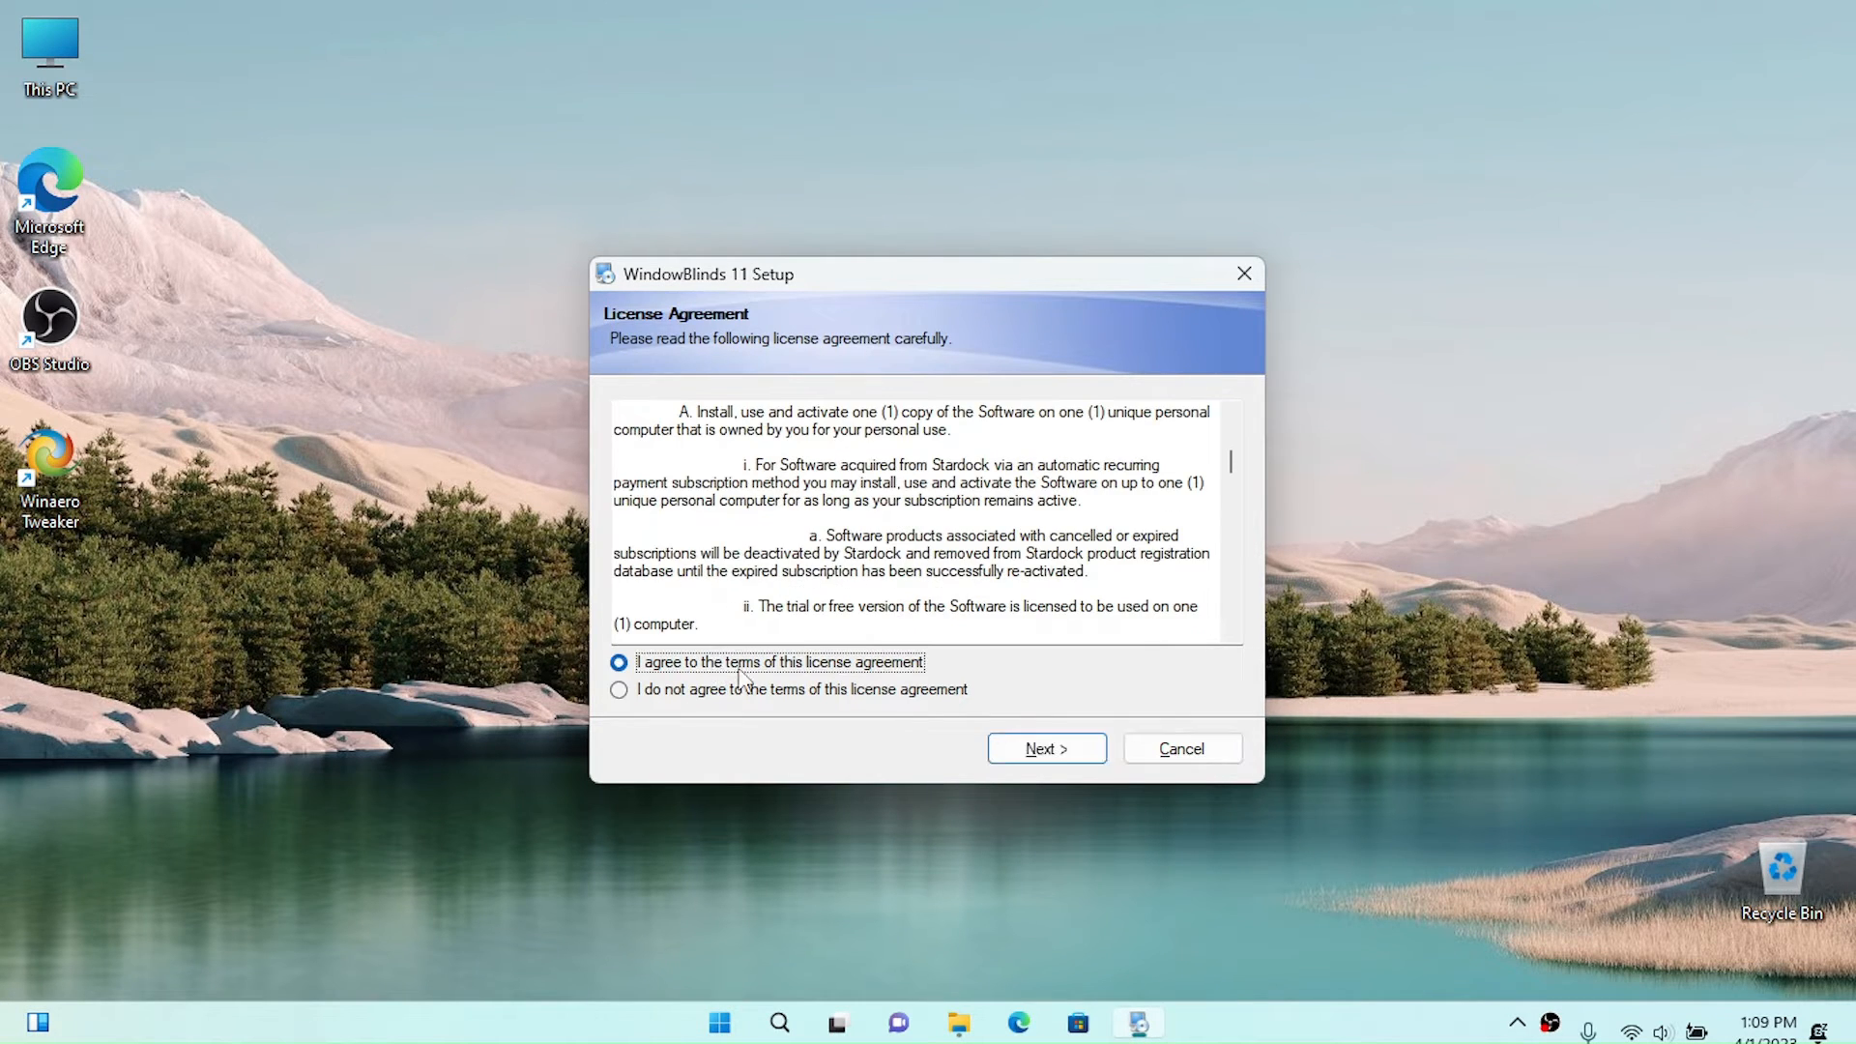
left_click(1064, 753)
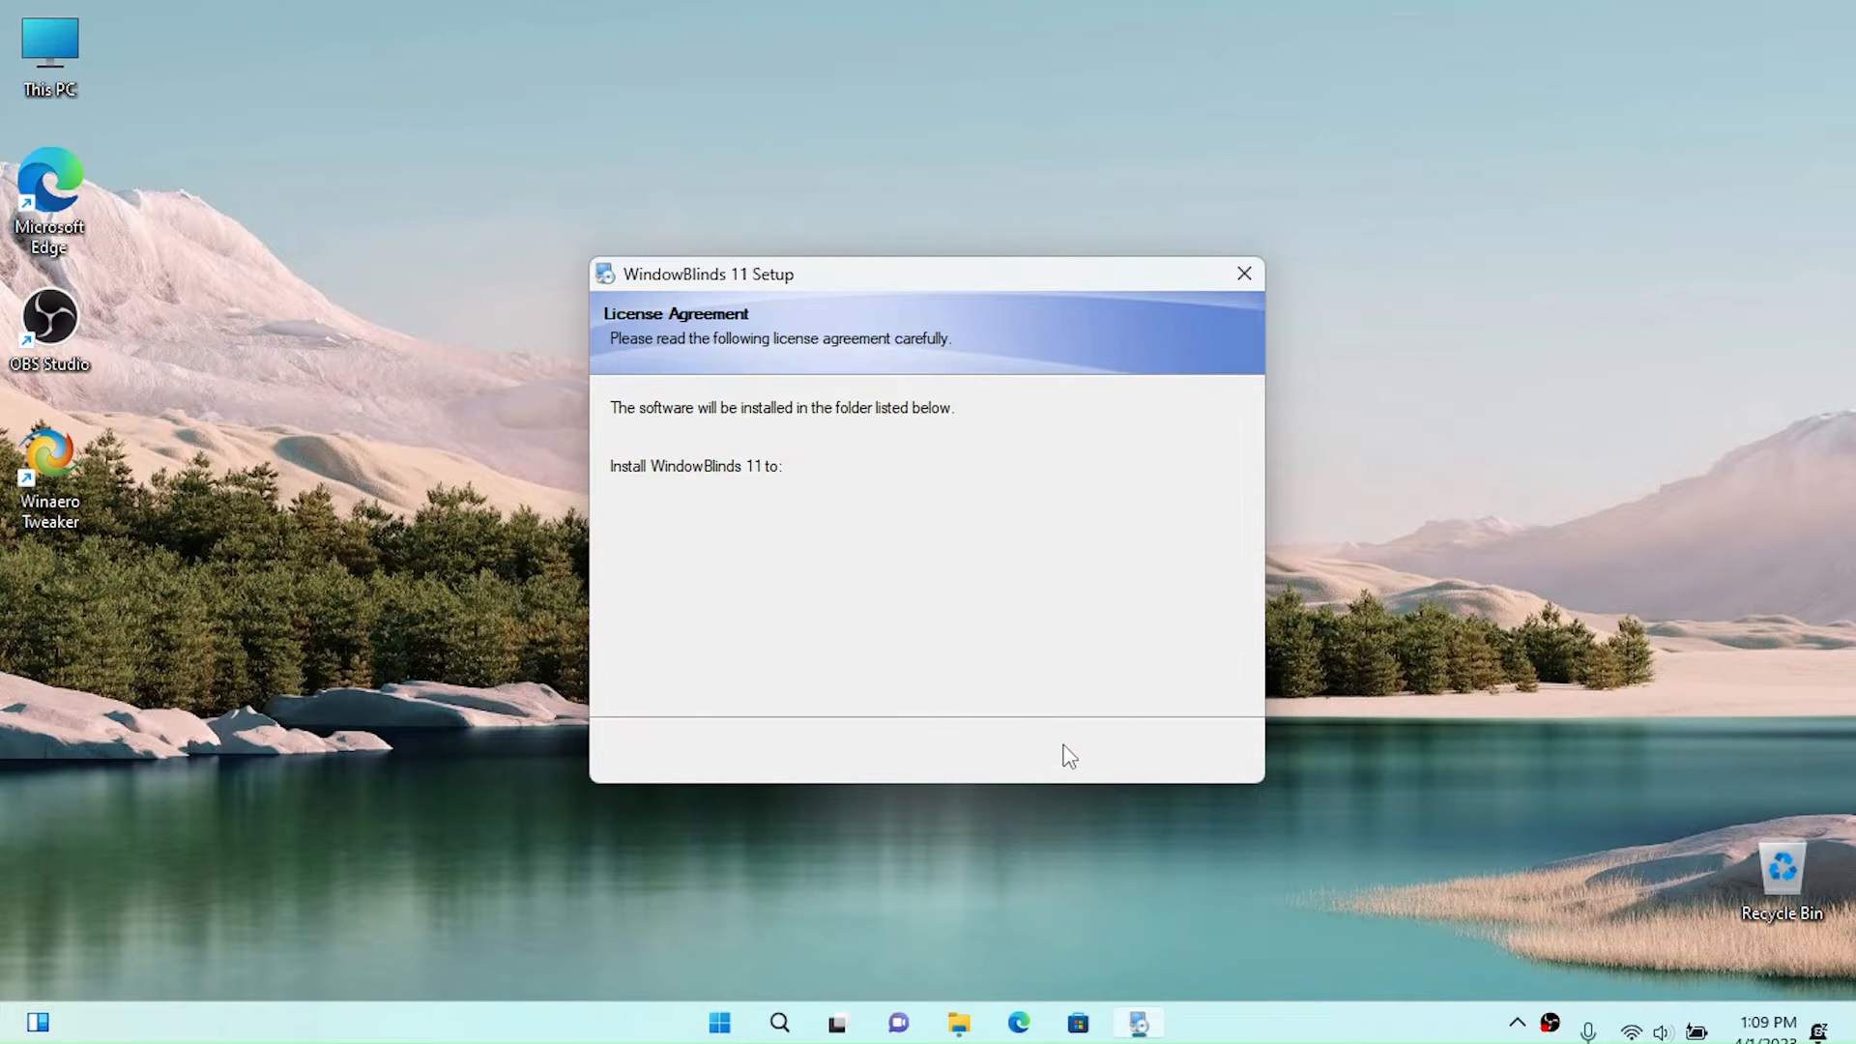
left_click(1064, 750)
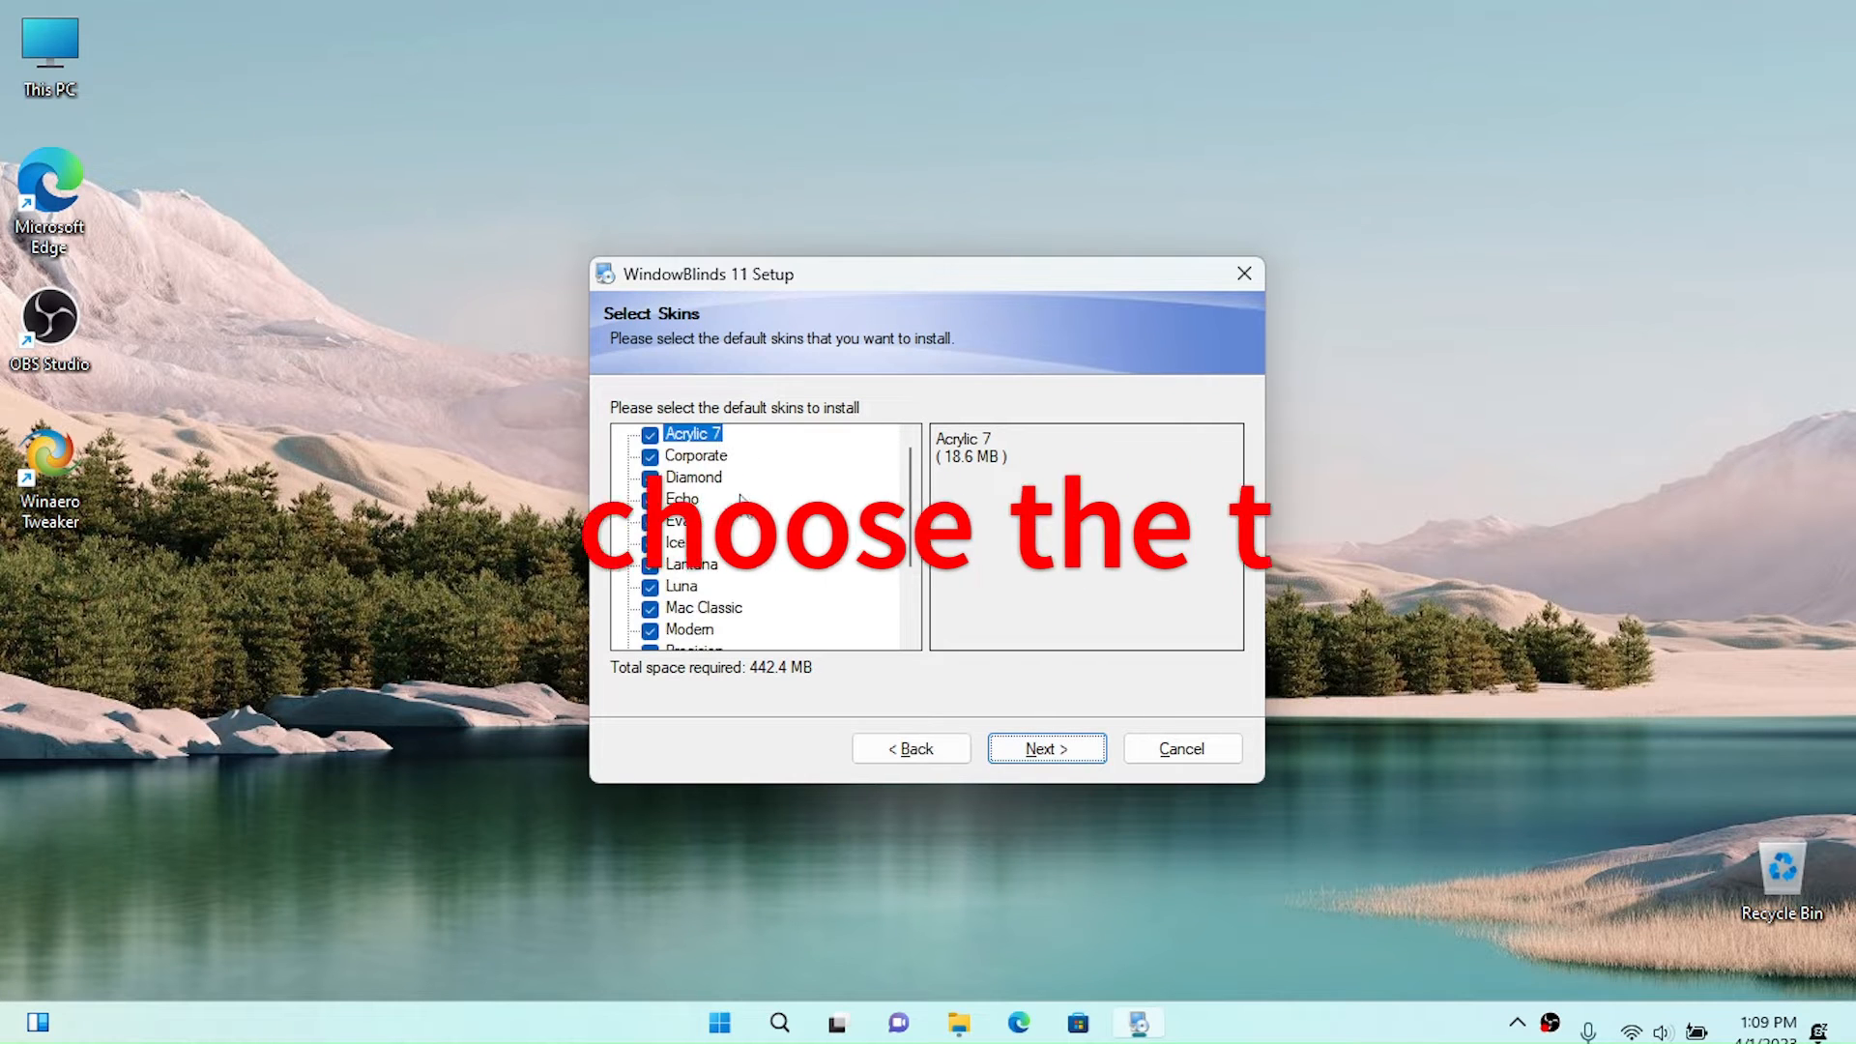
Exclude the Acrylic 7, Corporate, Diamond, Echo, Eva, Ice and Lantana skins from the WindowBlinds installation.
scroll(677, 580, "down", 2)
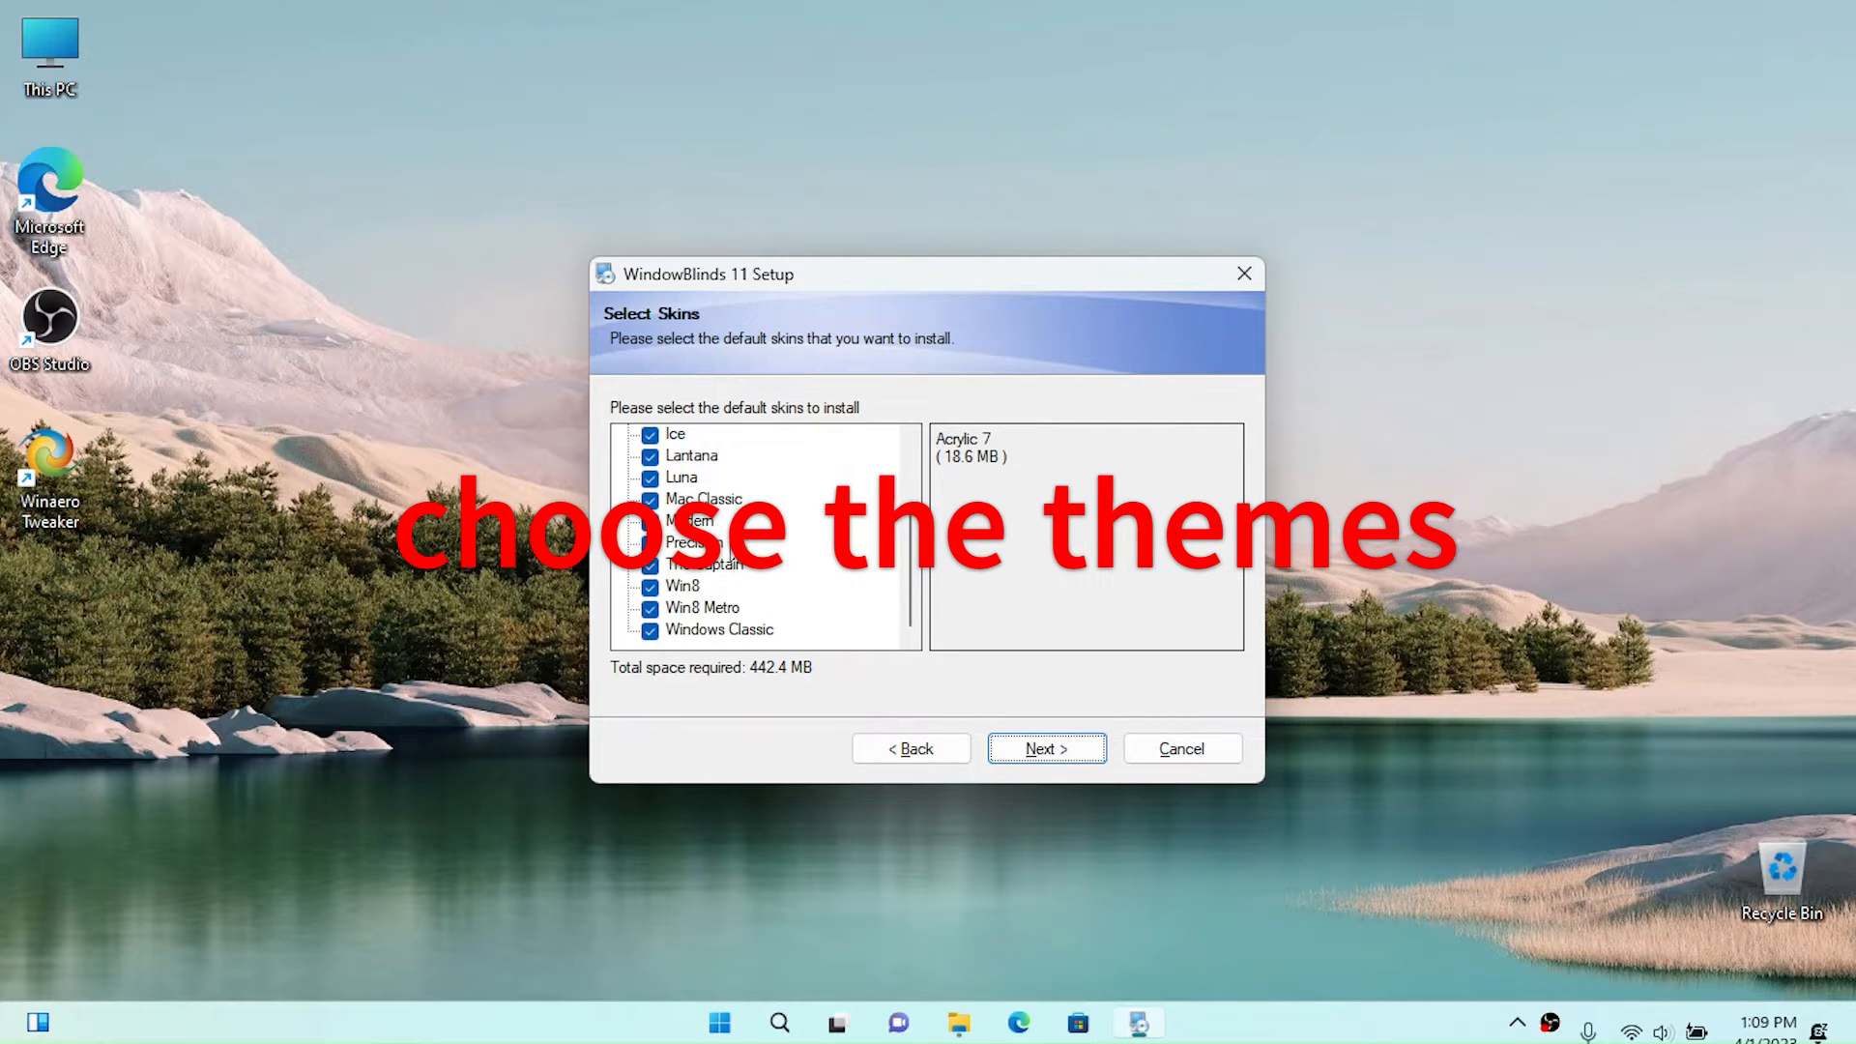
scroll(699, 493, "up", 2)
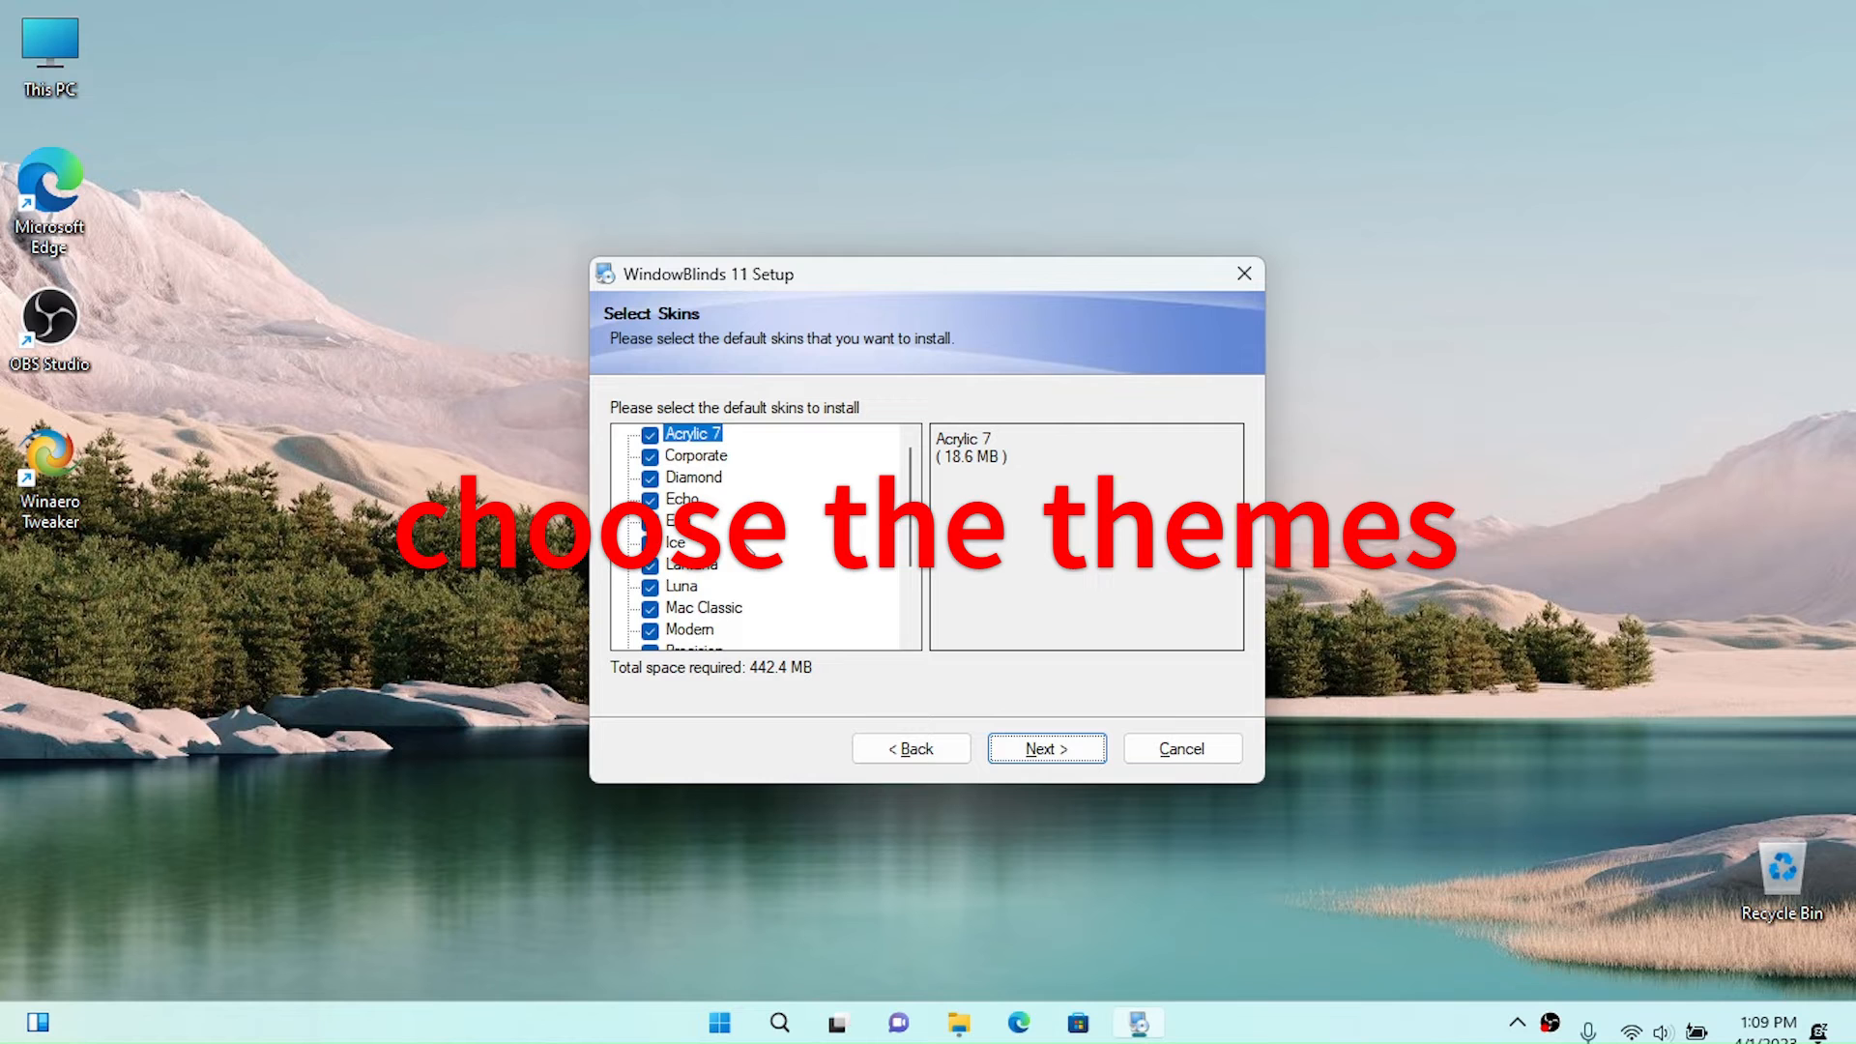
left_click(650, 456)
left_click(651, 436)
left_click(650, 477)
left_click(650, 500)
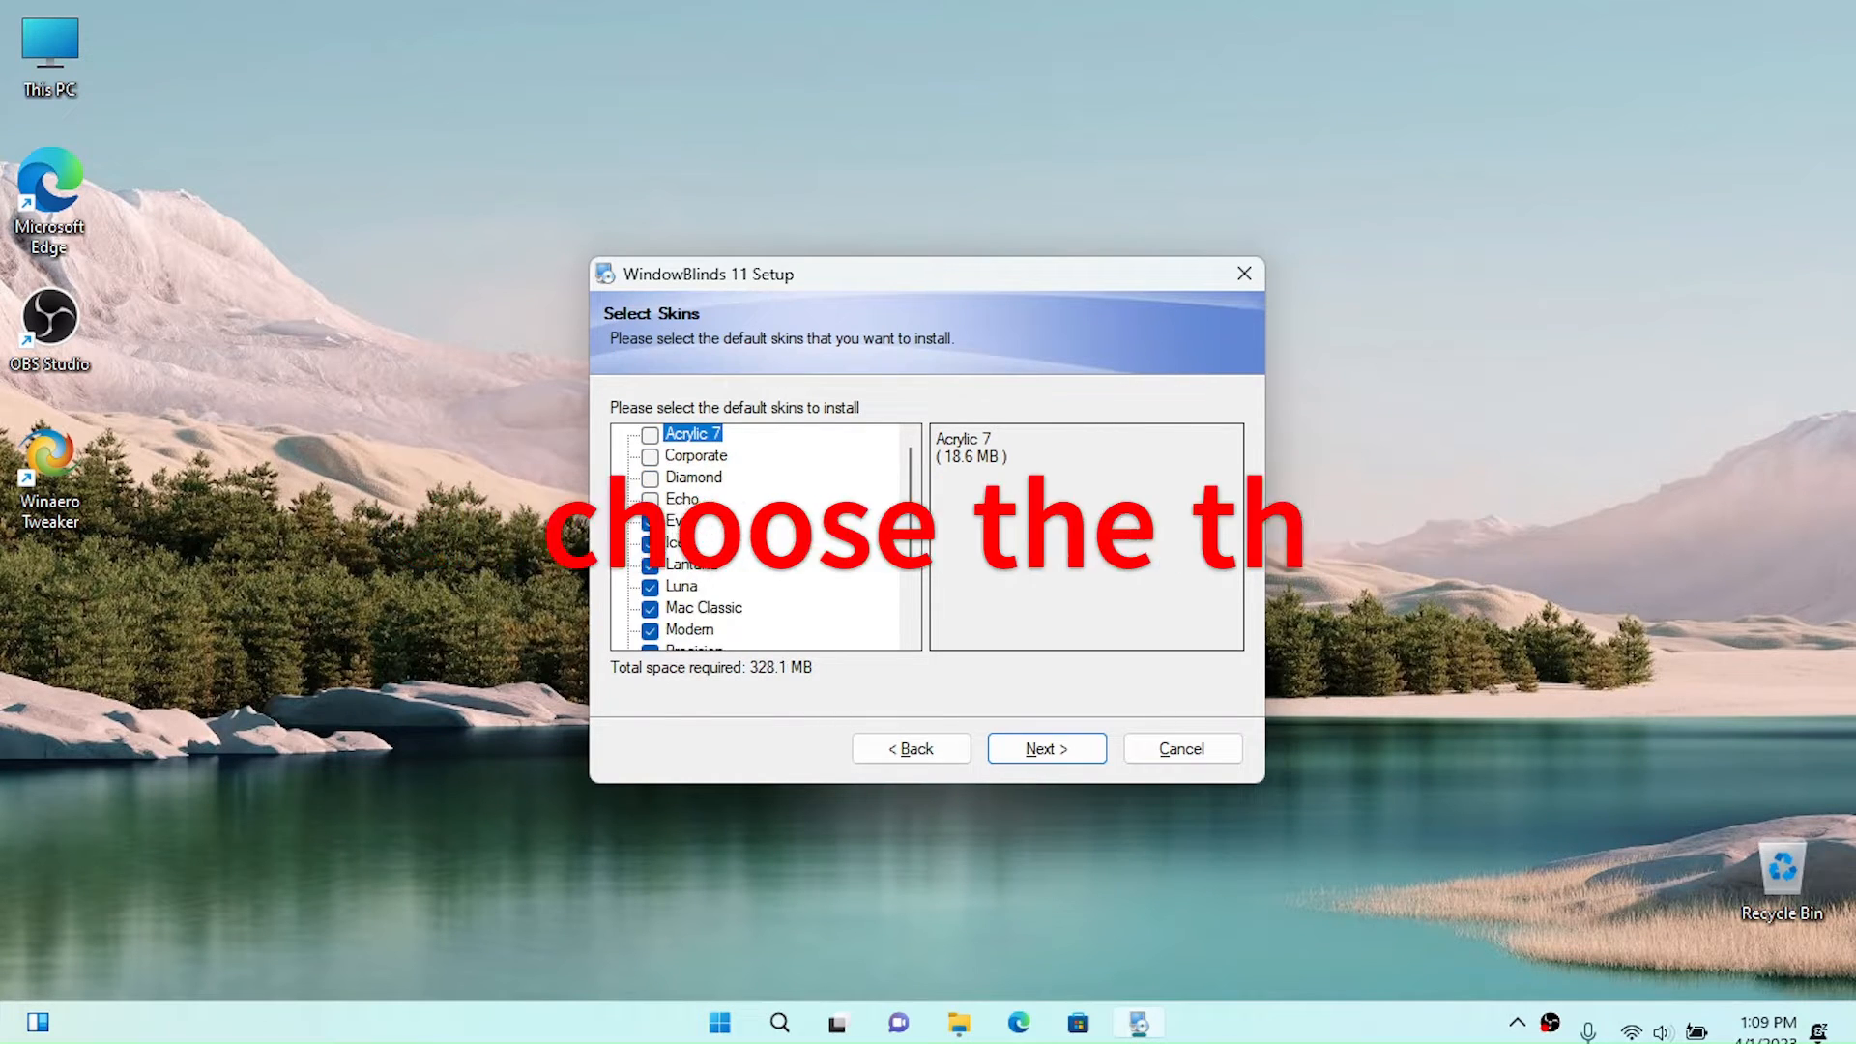
left_click(650, 522)
left_click(650, 543)
left_click(650, 566)
Exclude the Win8, Win8 Metro, Precision, Modern, Mac Classic and The Captain skins as well, and start installing WindowBlinds 11.
scroll(653, 601, "down", 2)
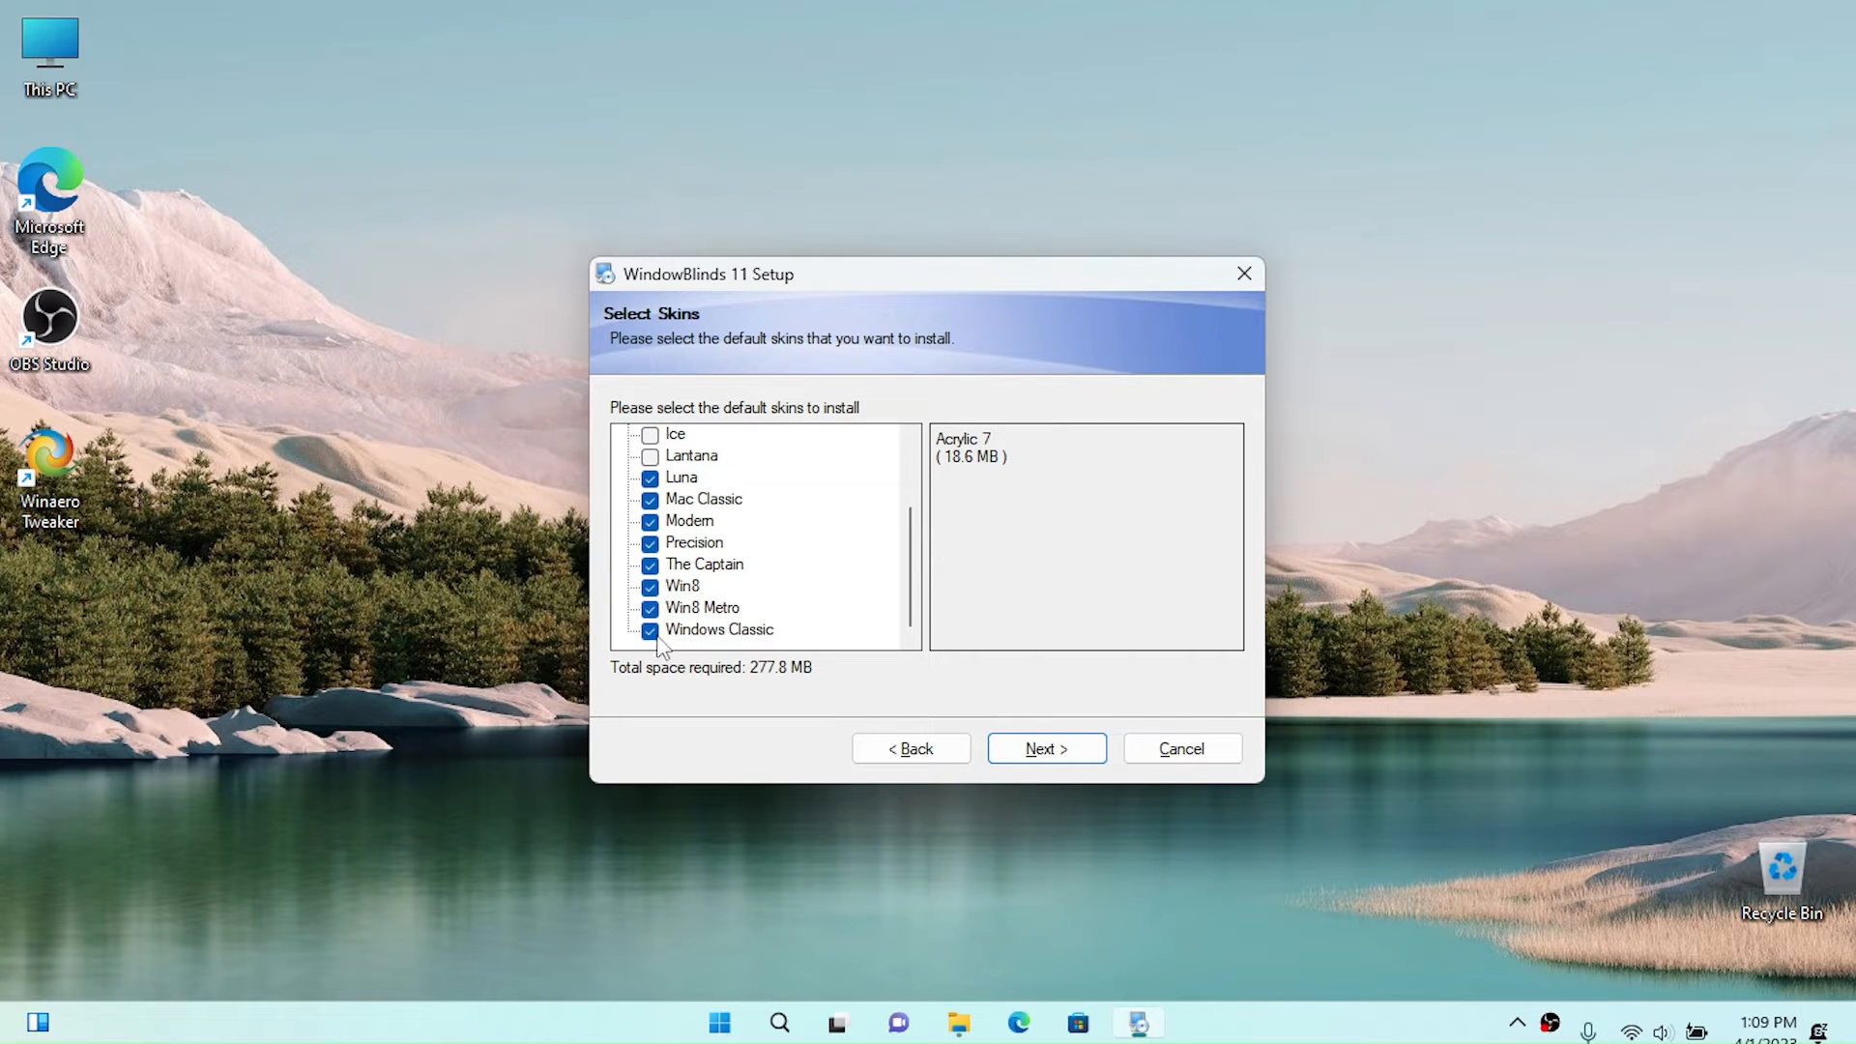
left_click(667, 609)
left_click(650, 588)
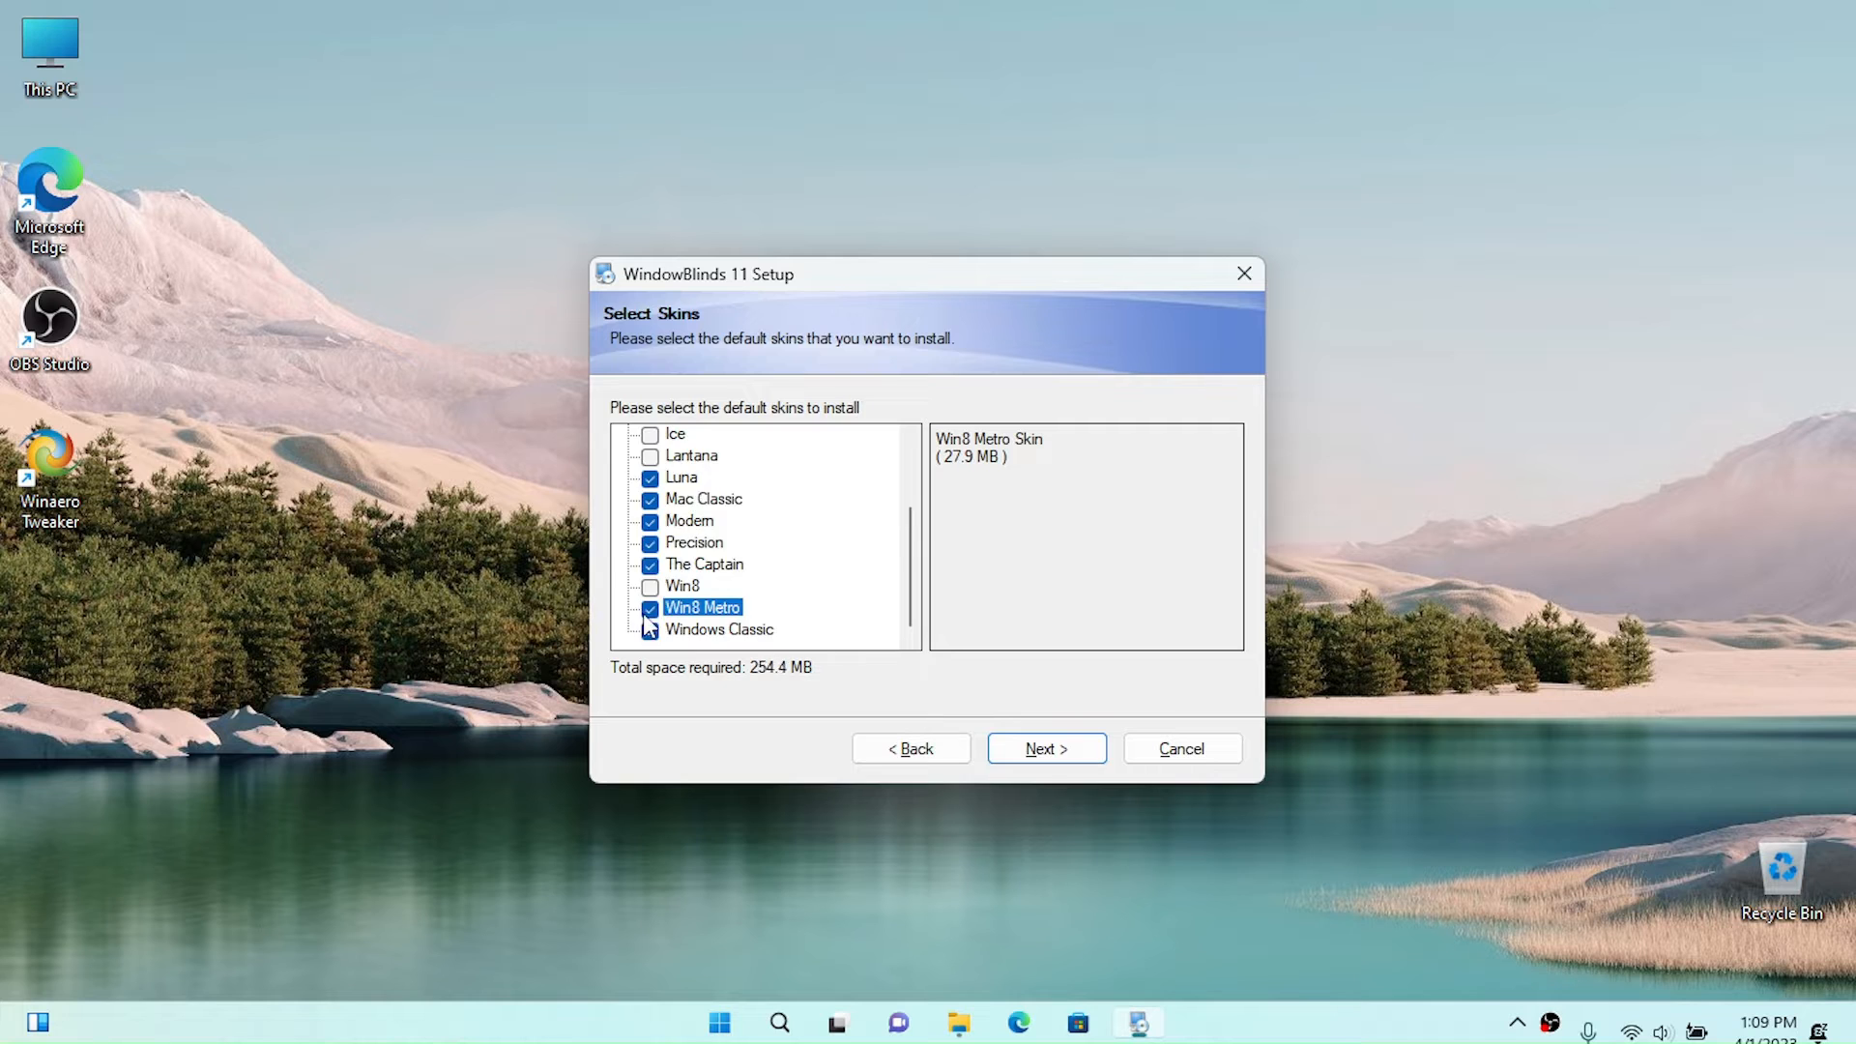
left_click(650, 609)
left_click(649, 544)
left_click(650, 522)
left_click(654, 501)
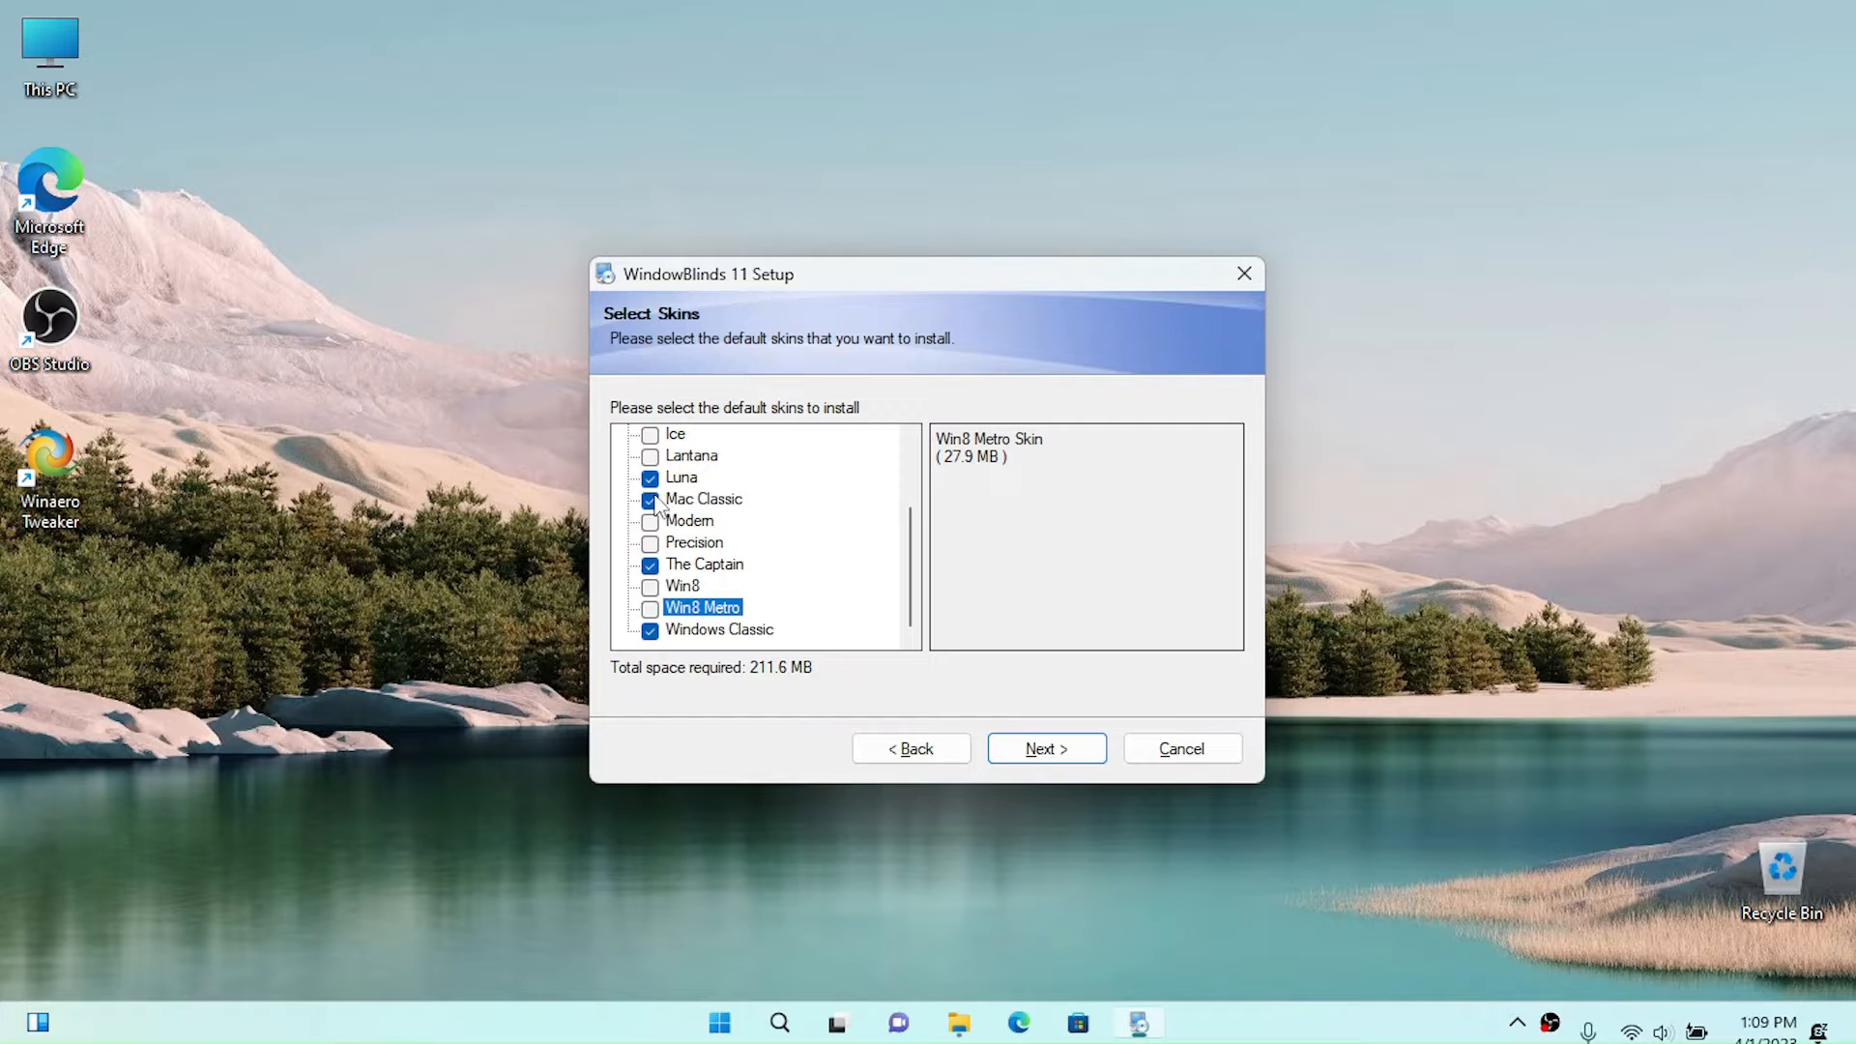
left_click(649, 567)
scroll(837, 597, "up", 2)
scroll(841, 601, "down", 3)
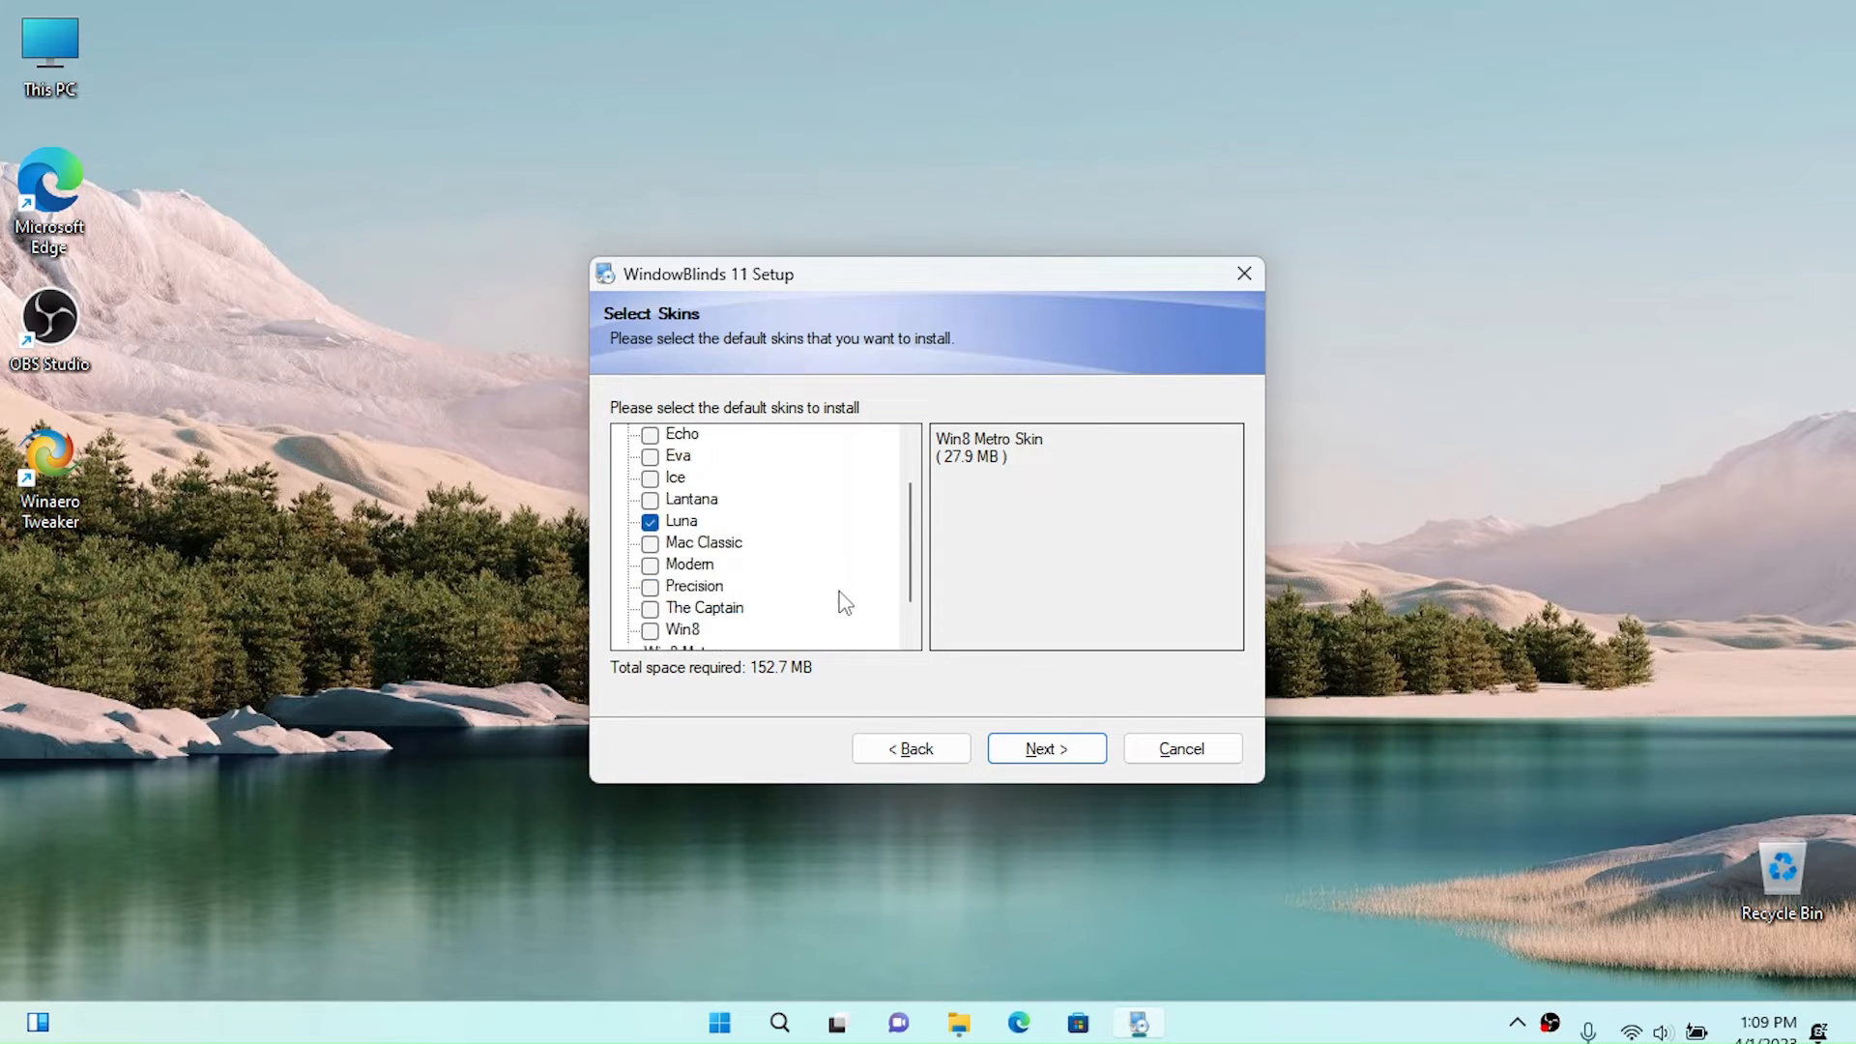
left_click(1054, 751)
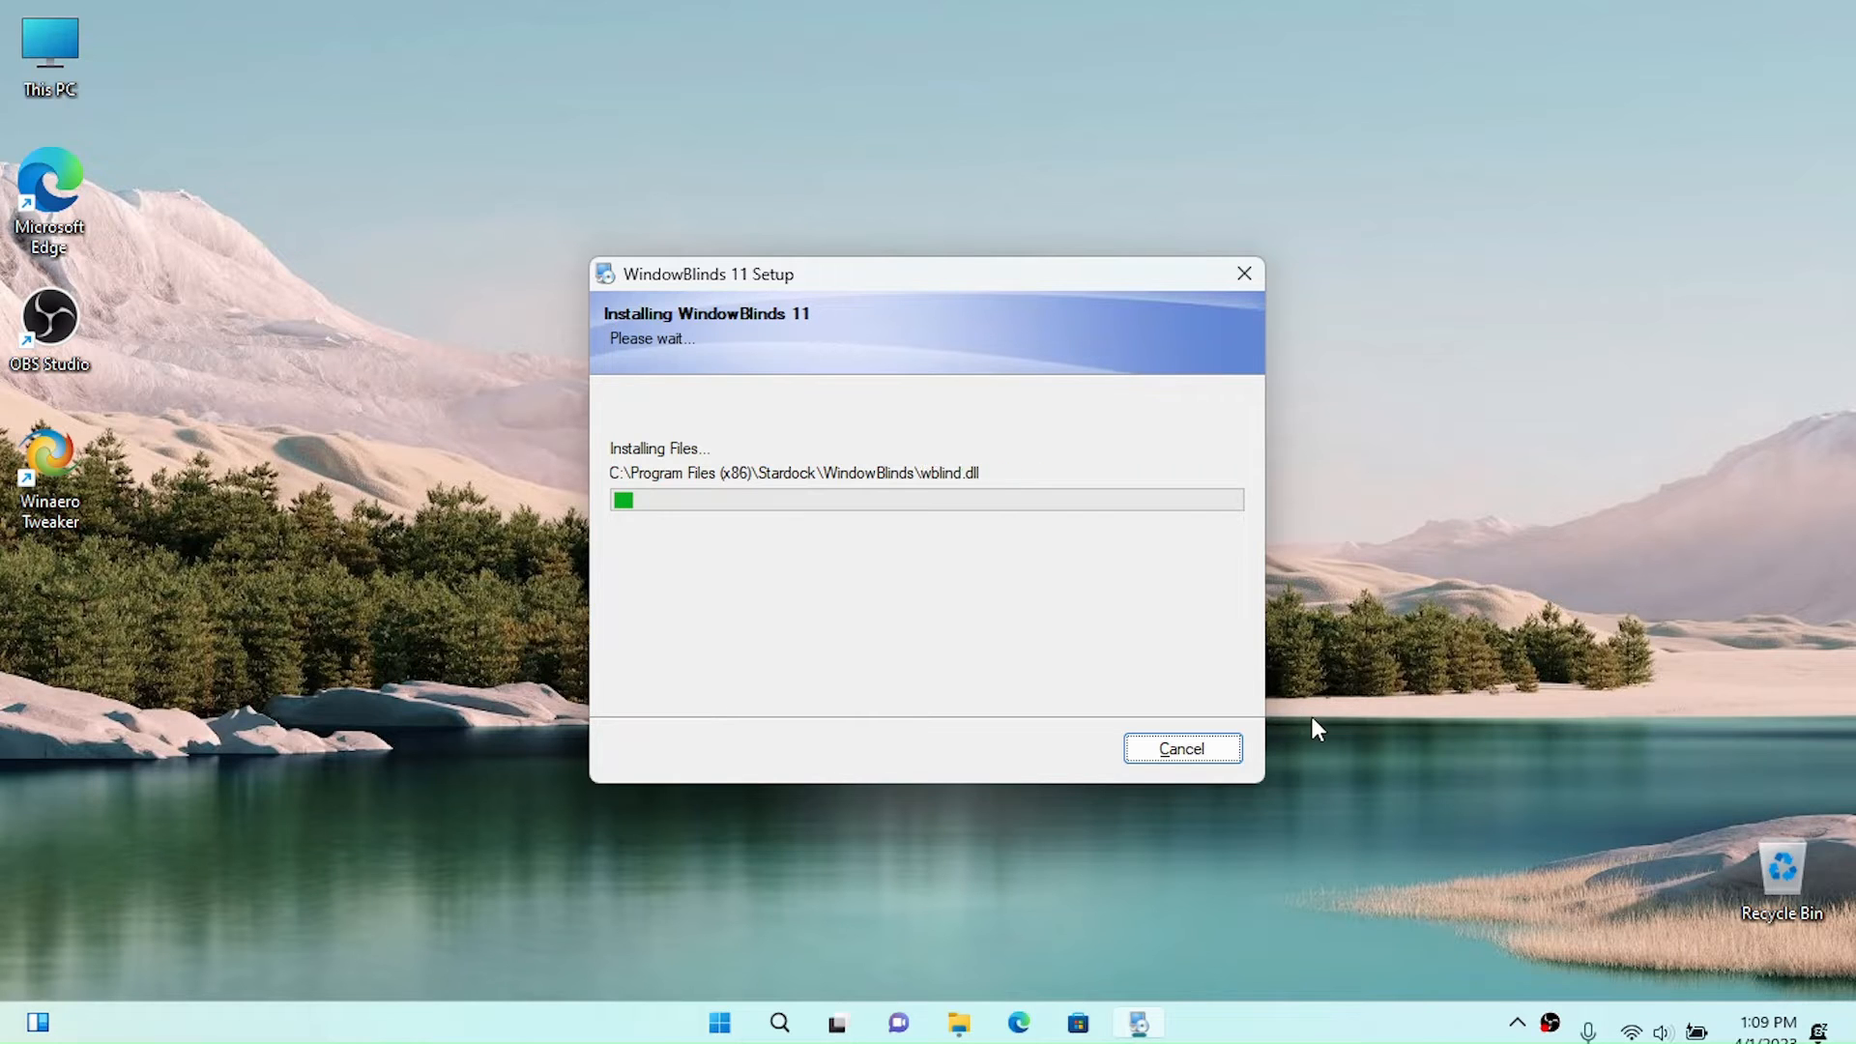
key("XF86AudioLowerVolume")
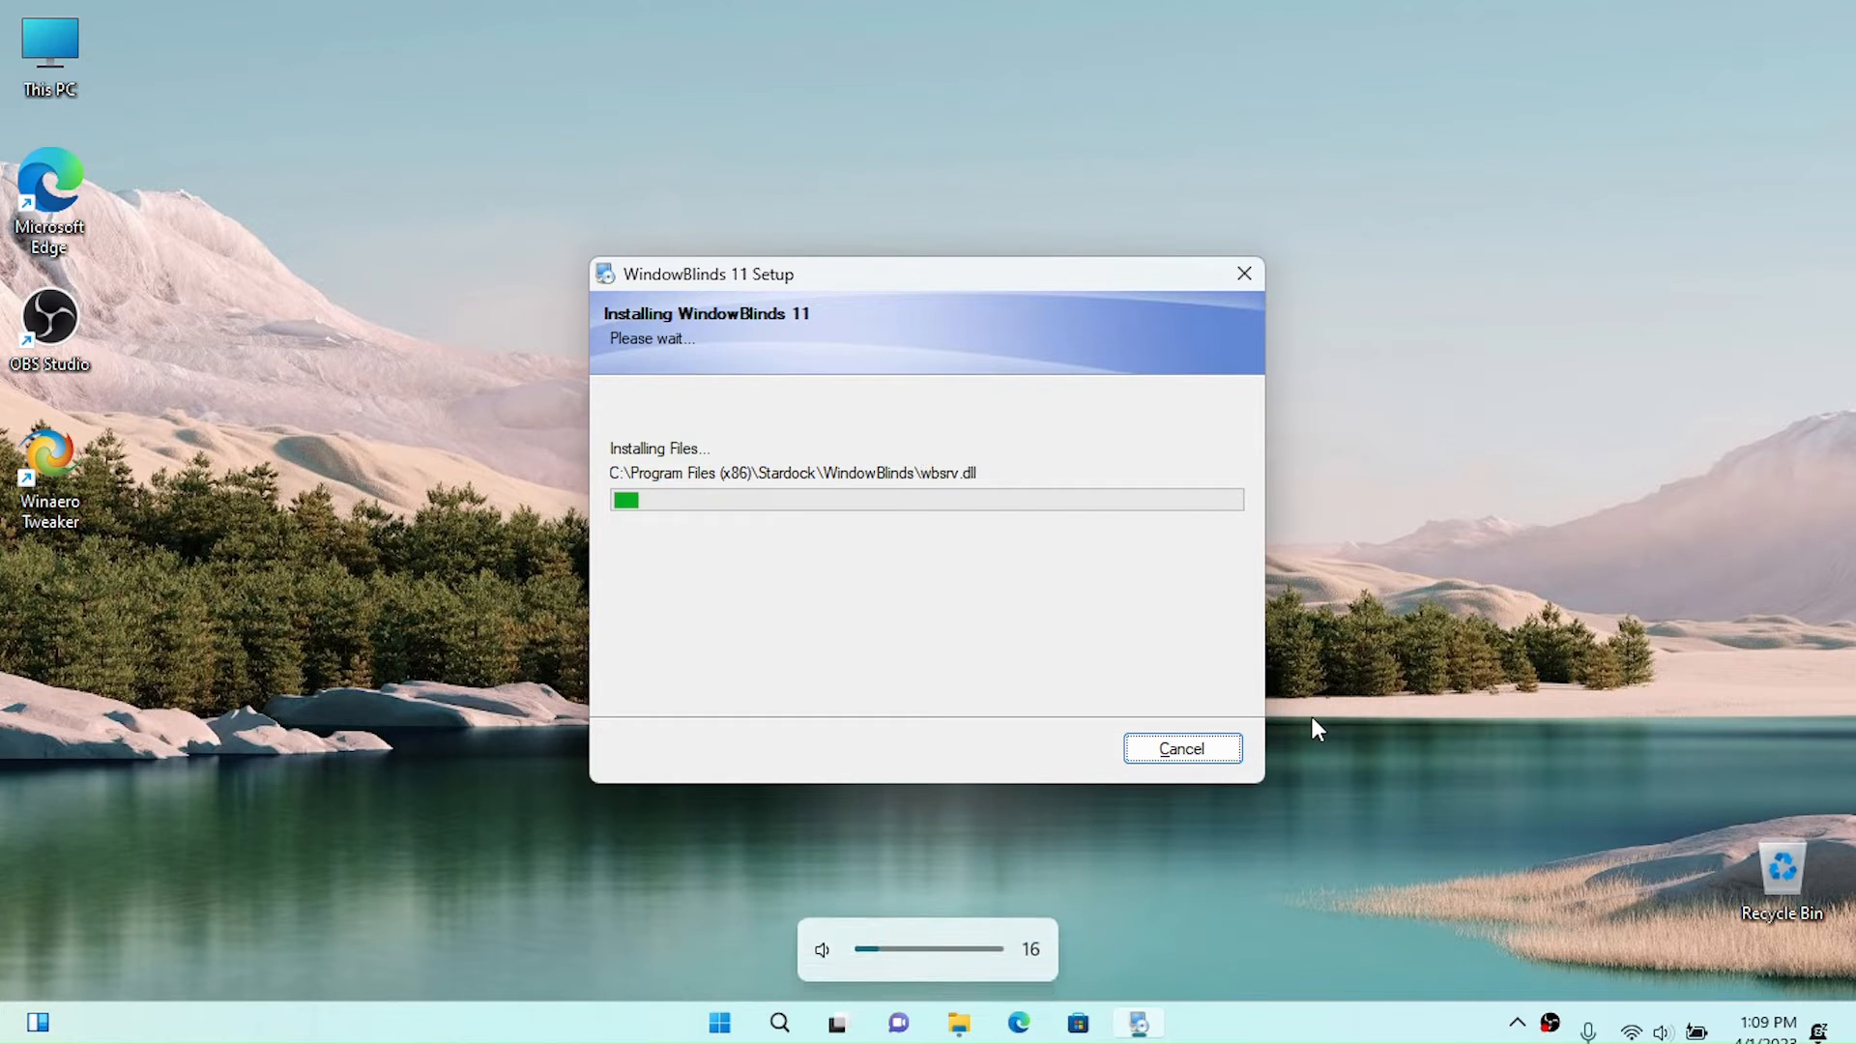
key("XF86AudioRaiseVolume")
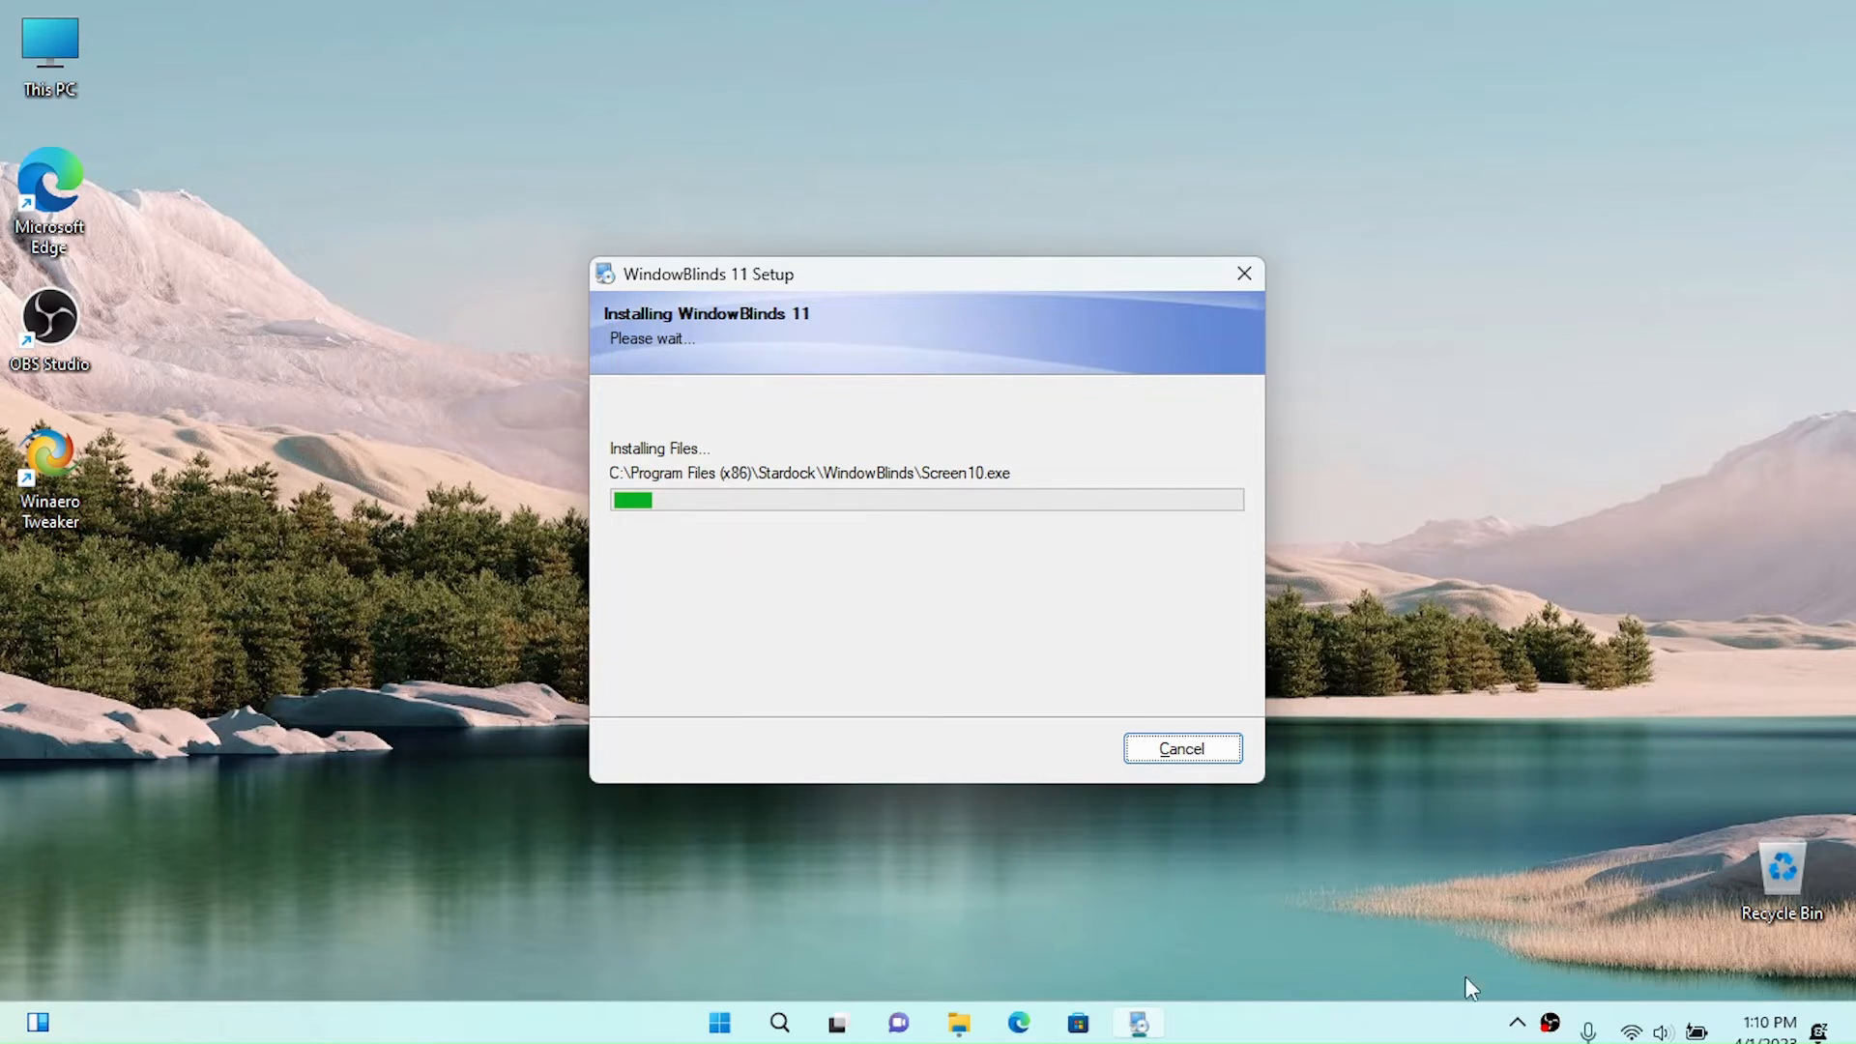
right_click(1550, 1022)
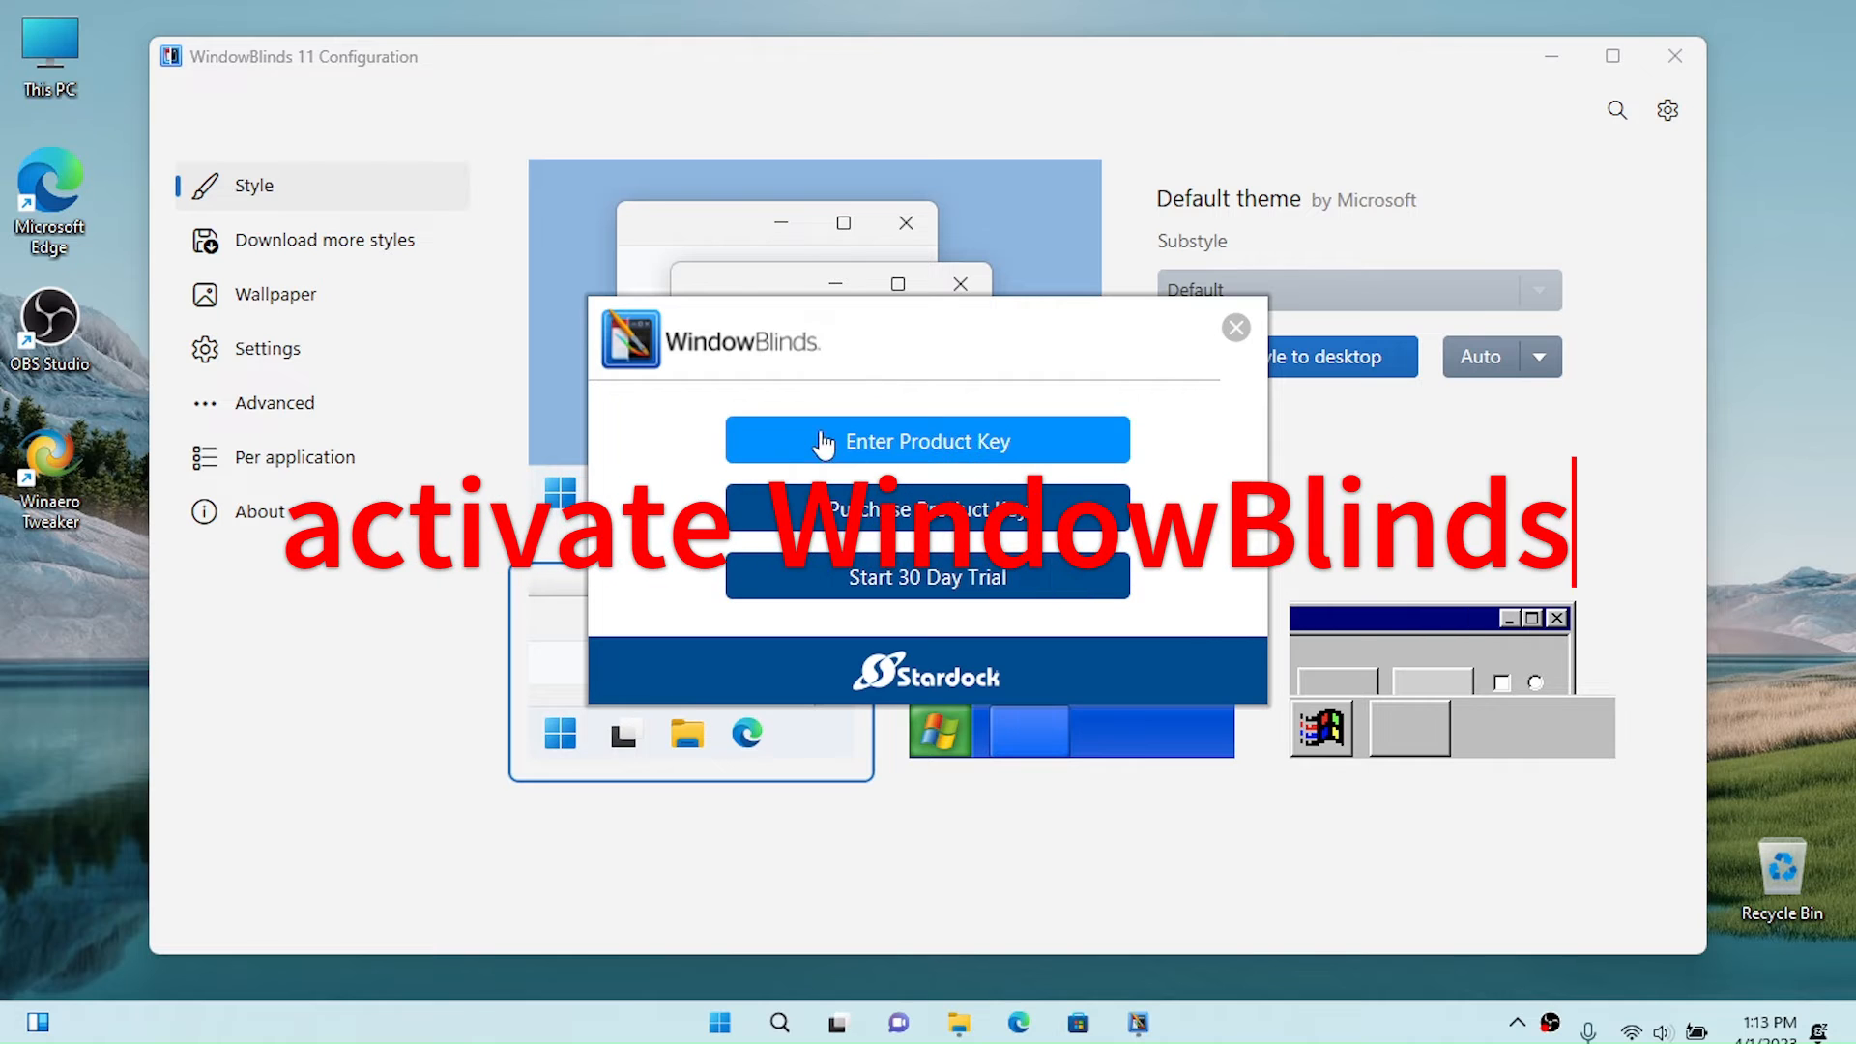
Start the 30-day WindowBlinds trial, and find a temporary e-mail address for it on the 10 Minute Mail website in Edge.
left_click(894, 590)
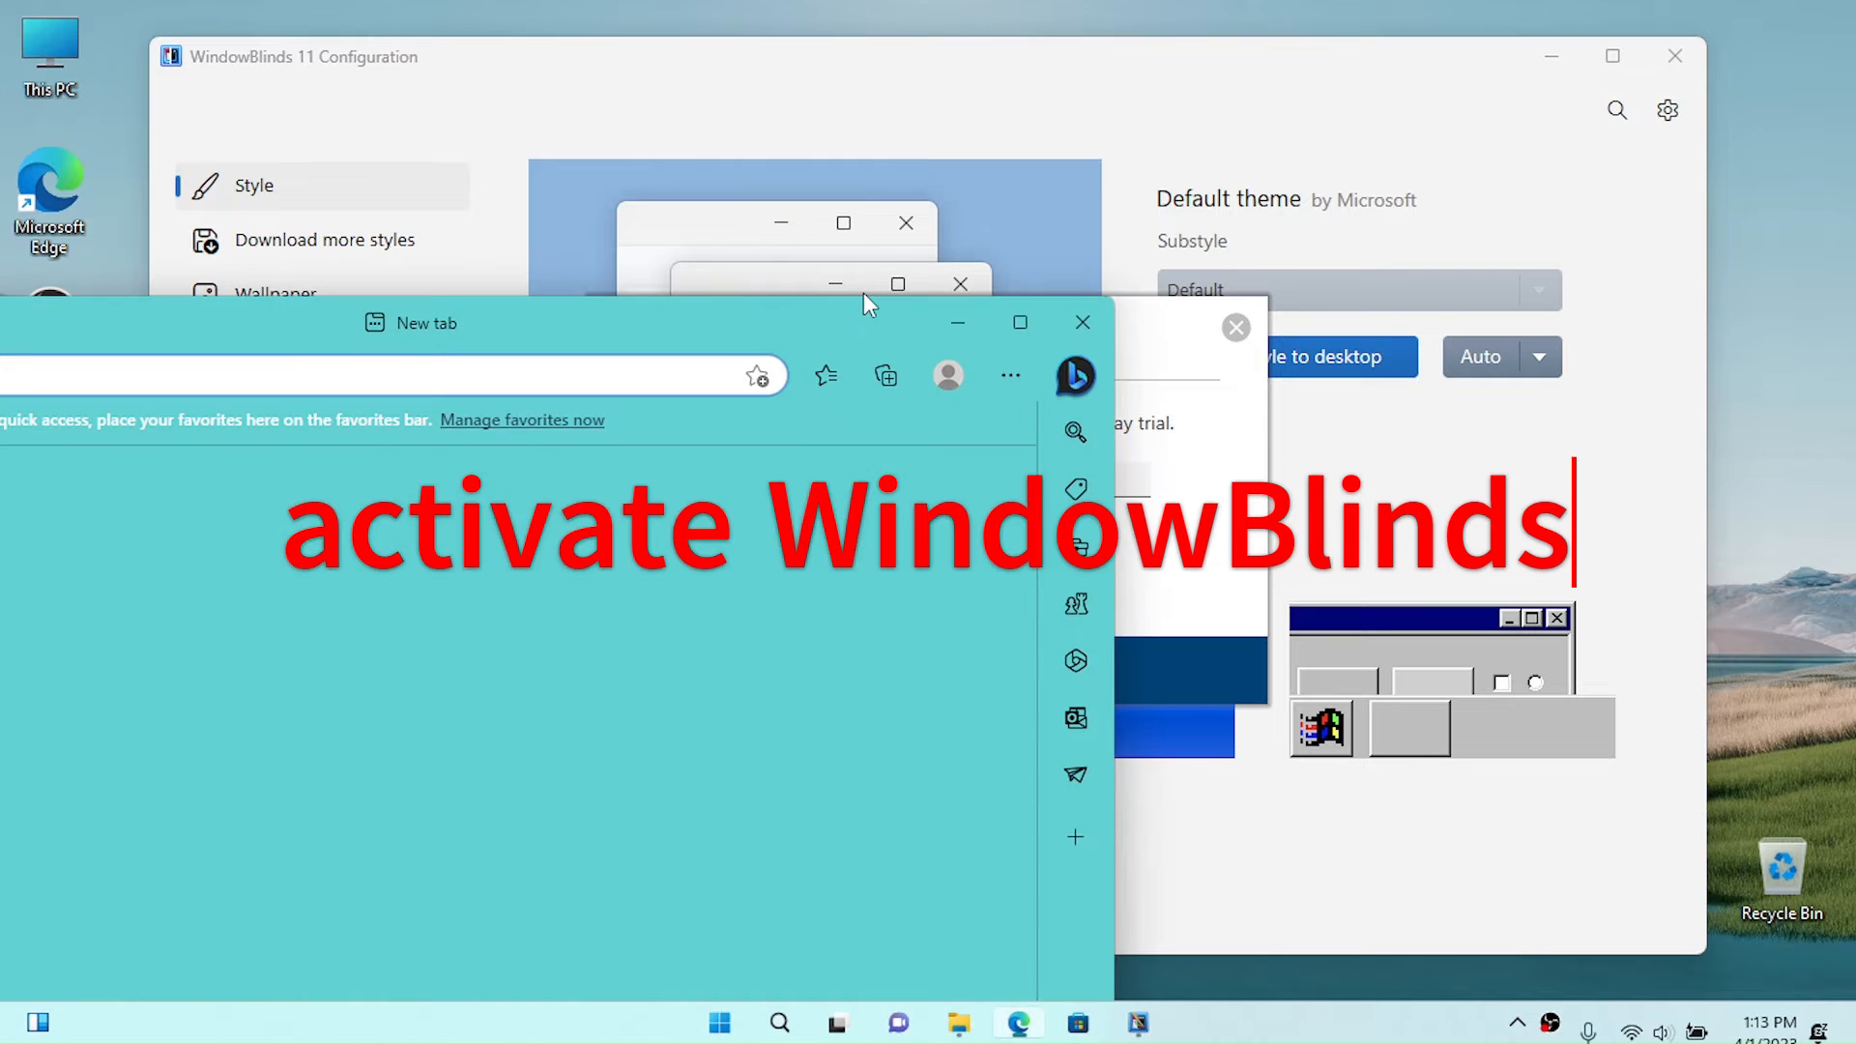
left_click_drag(862, 292, 1363, 0)
type("10 m")
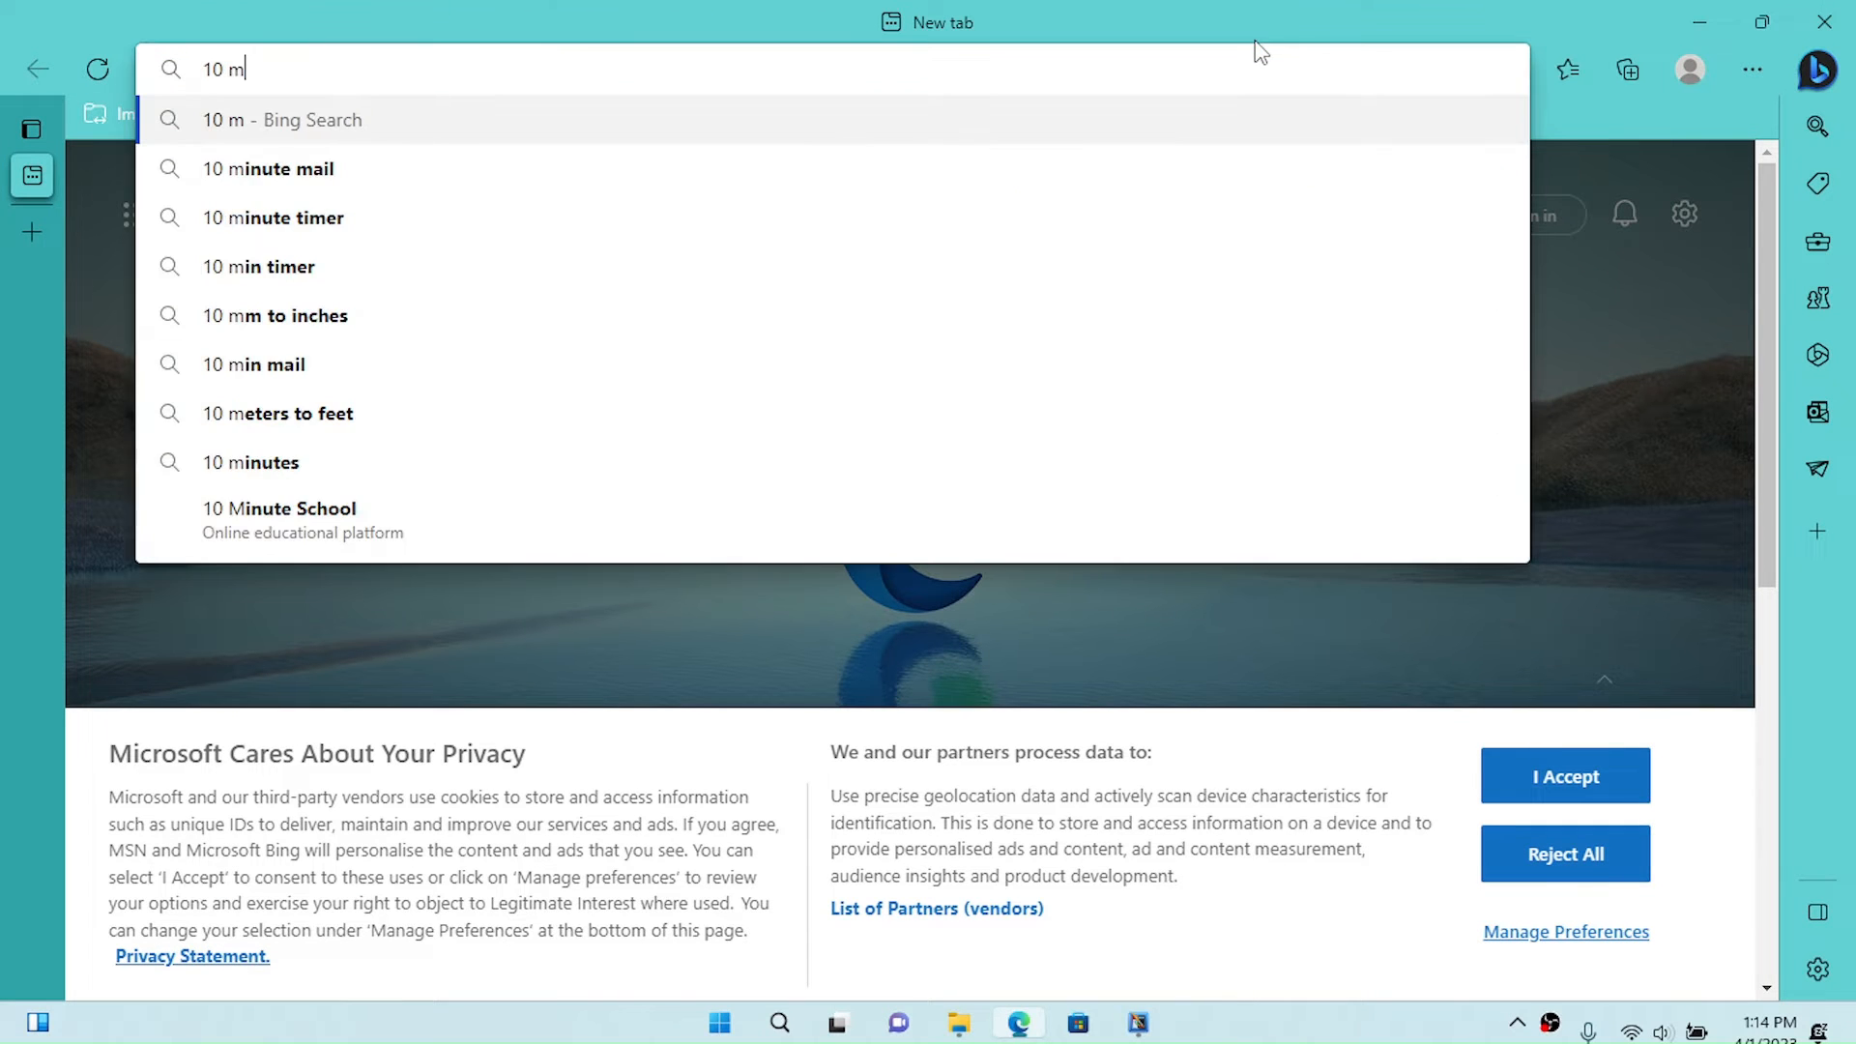
type("inute mail")
key("Return")
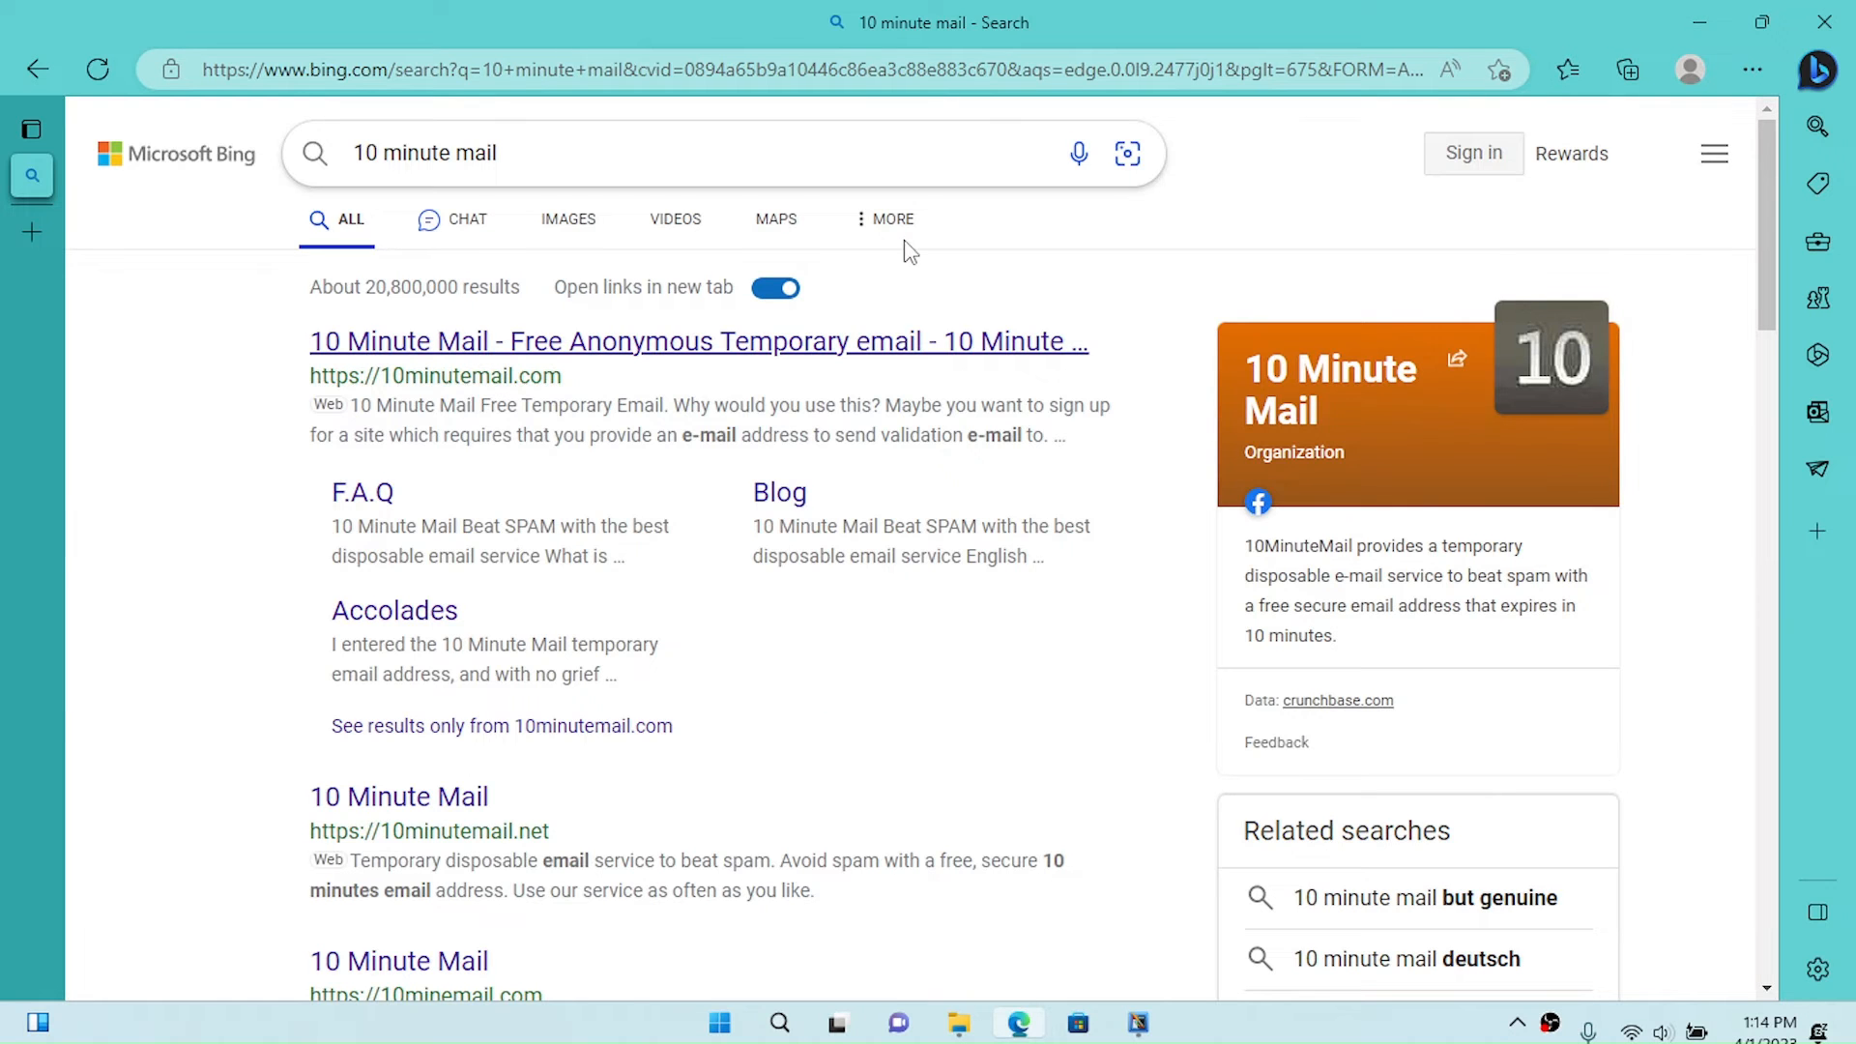
left_click(753, 350)
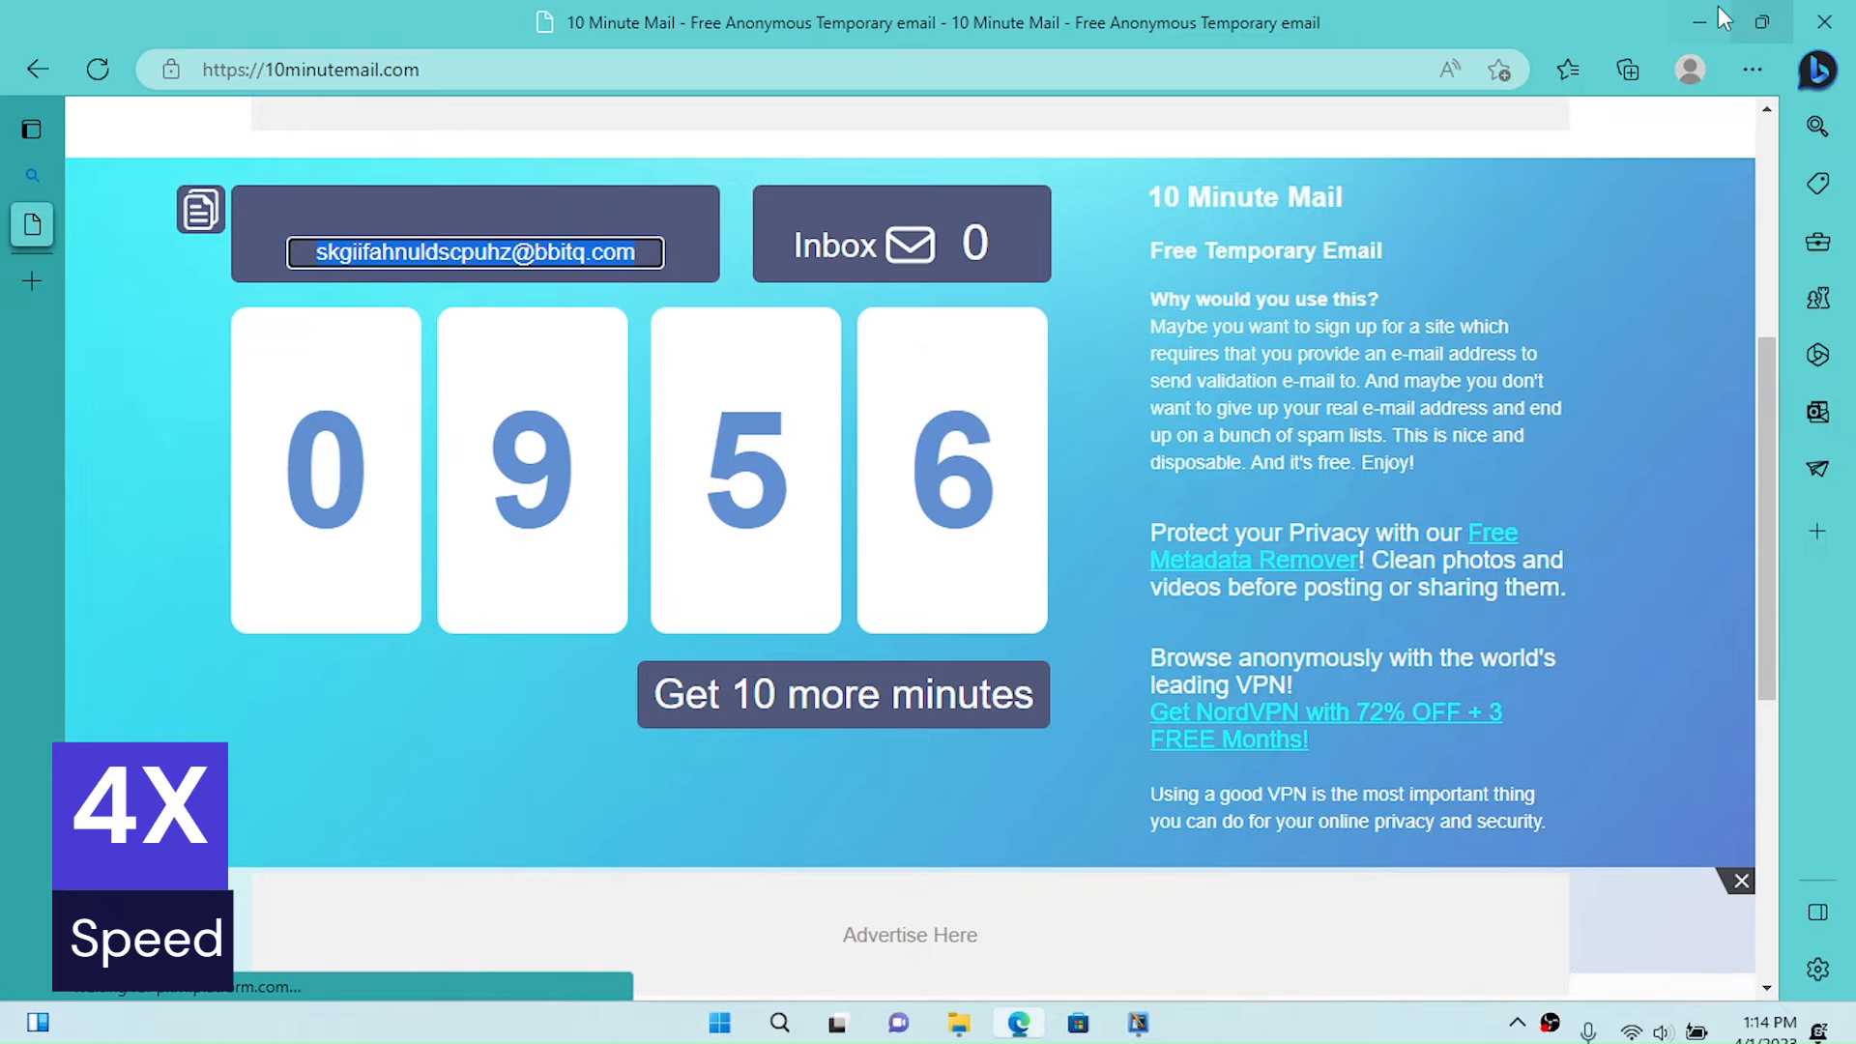
scroll(1086, 651, "down", 5)
scroll(1107, 633, "up", 3)
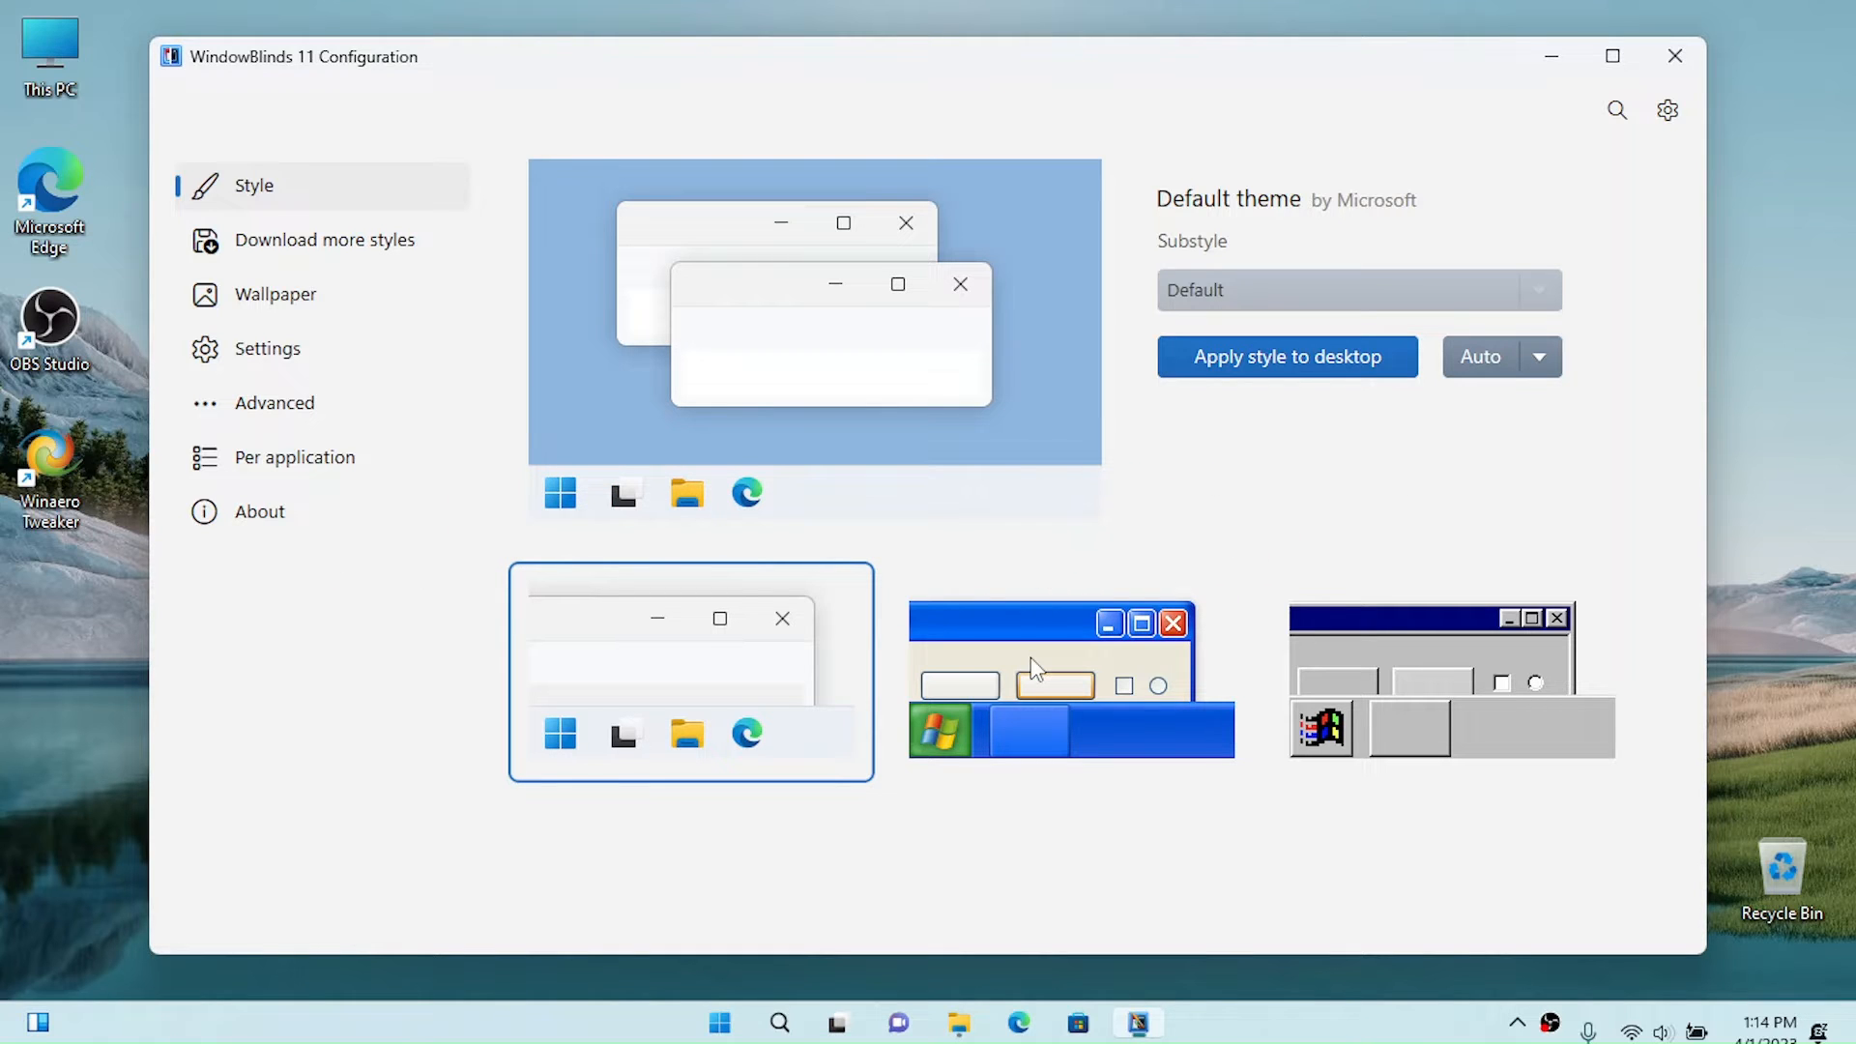
Apply the Windows Classic style to the desktop in WindowBlinds, close its configuration window and open Windows Settings.
left_click(1373, 677)
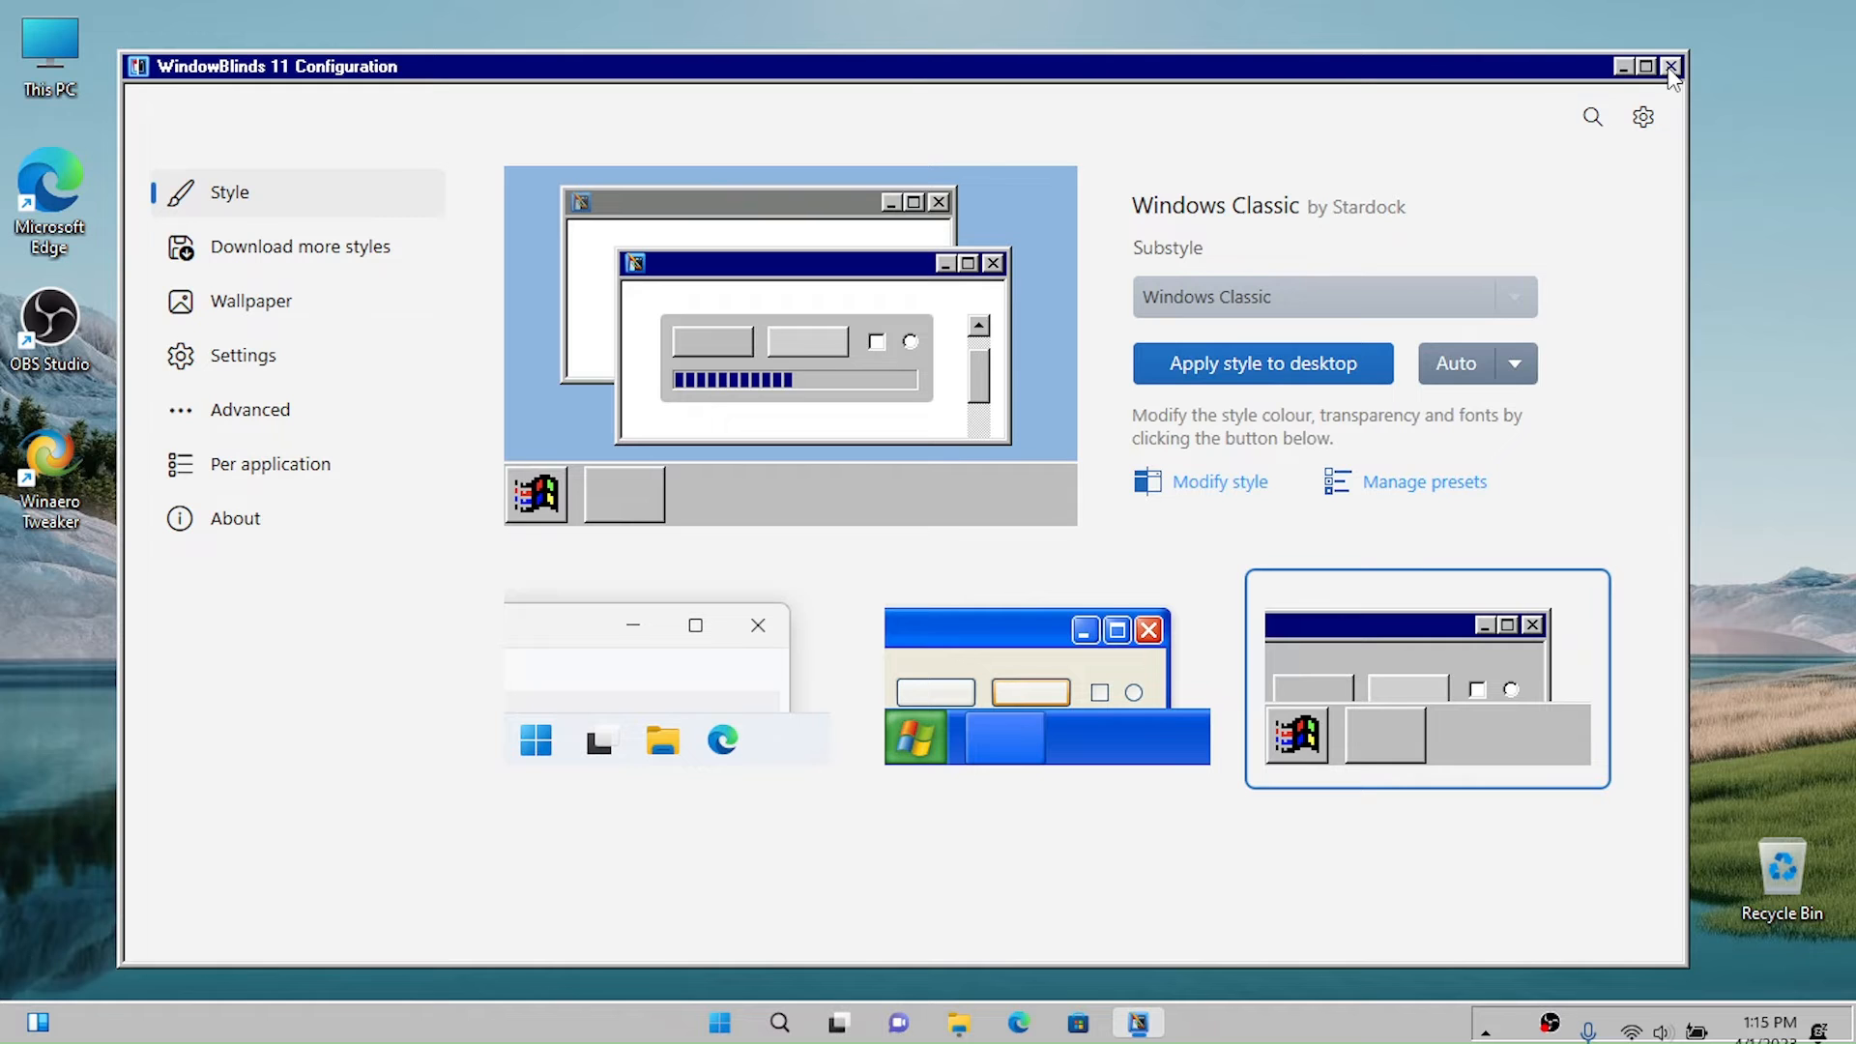
left_click(1671, 67)
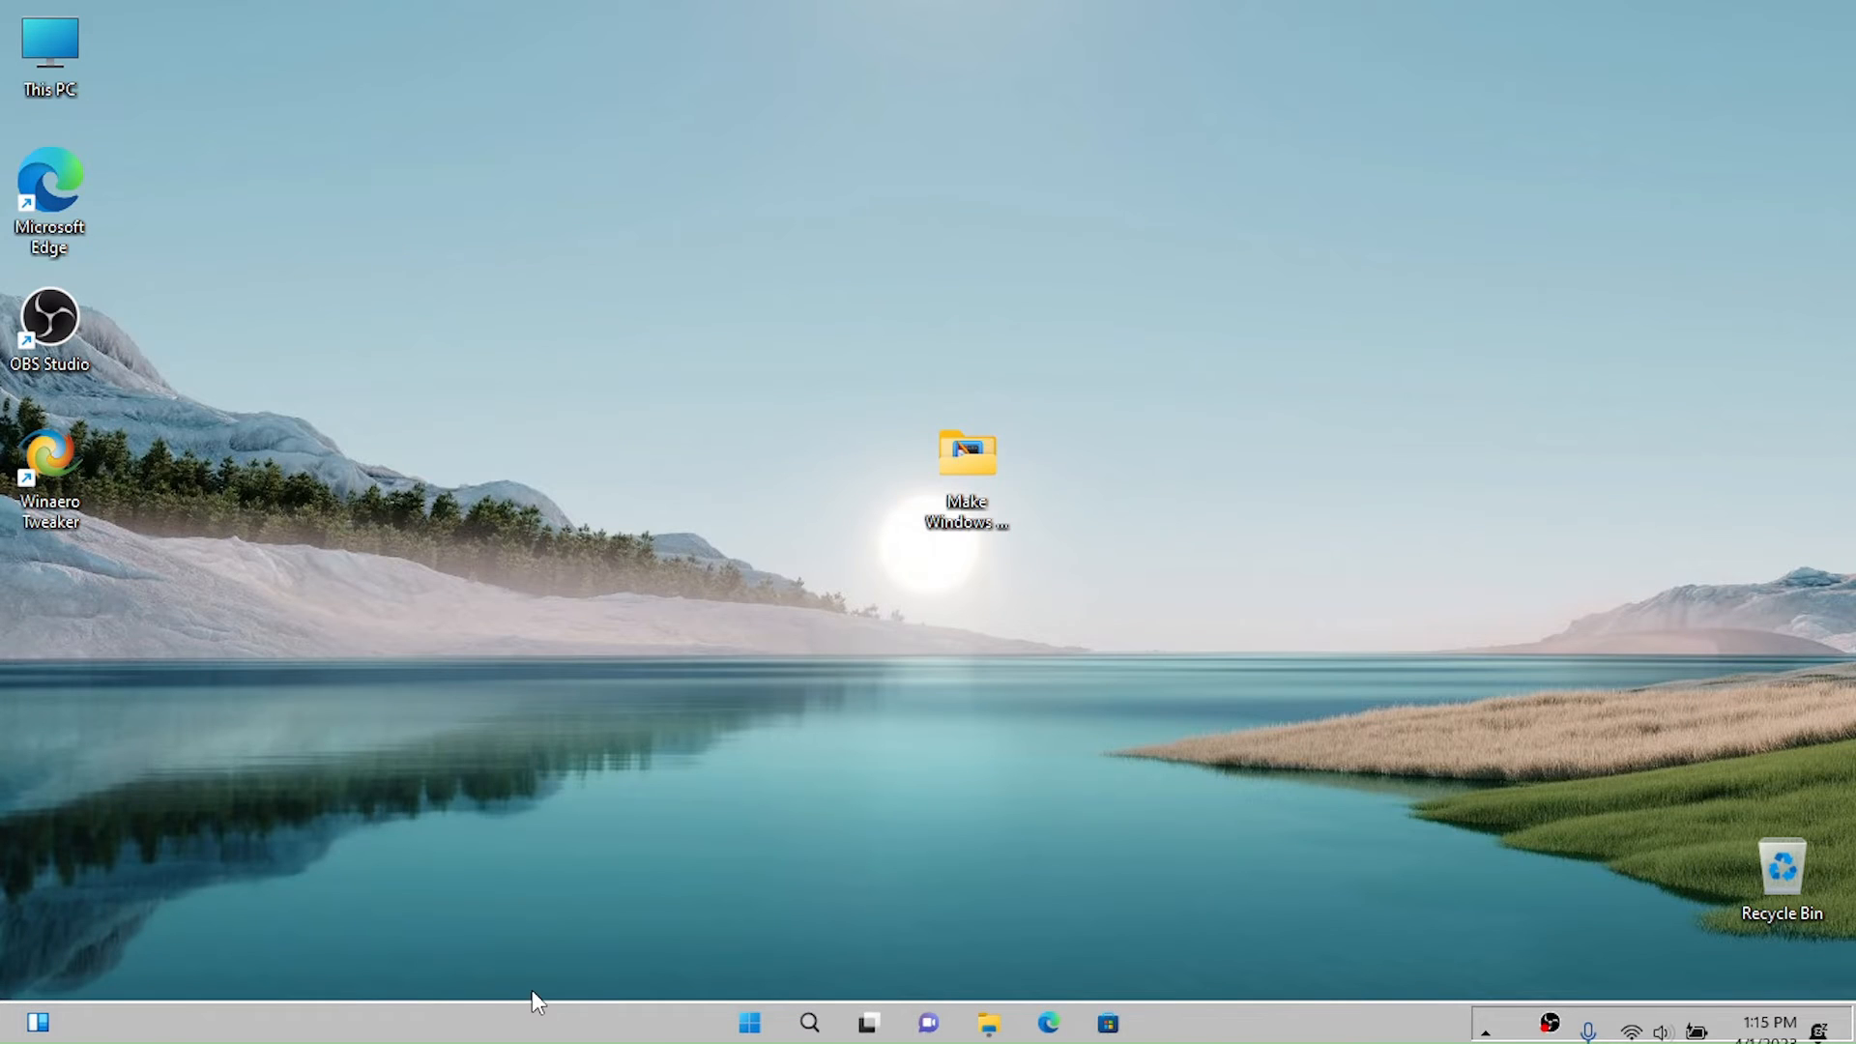
key("super+i")
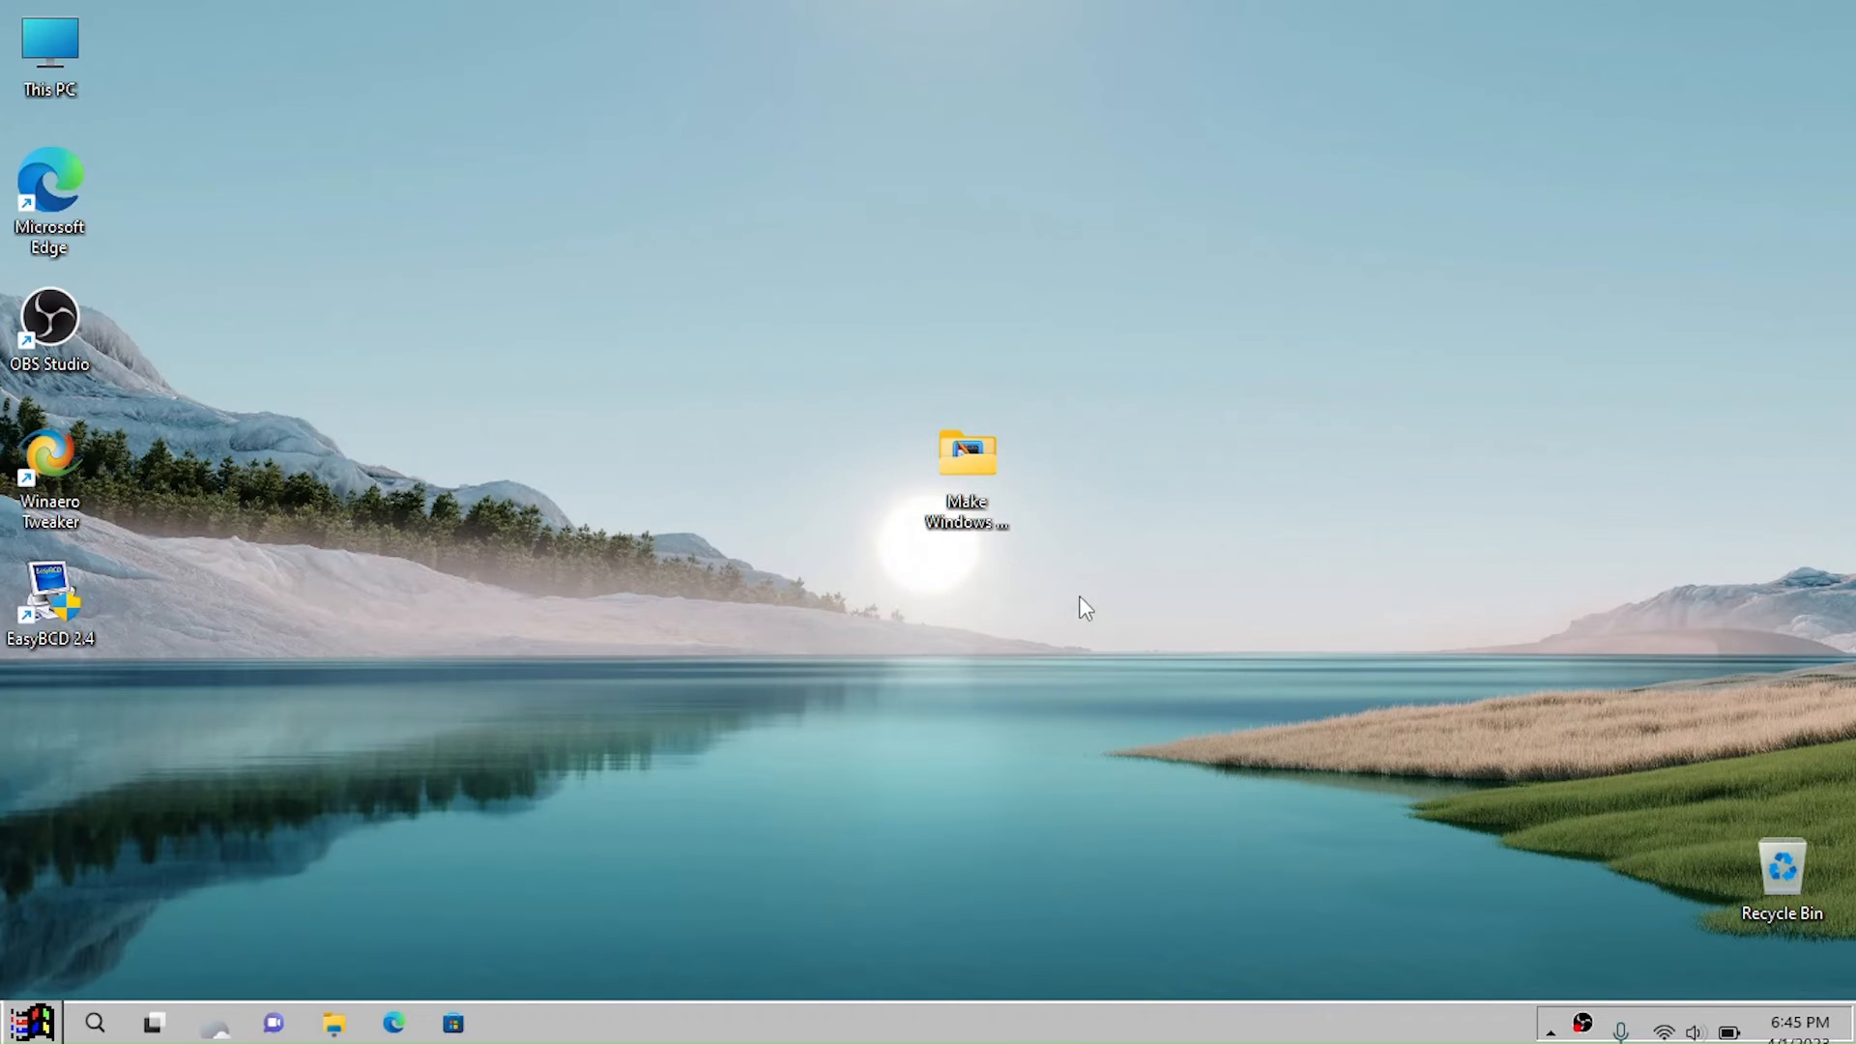
Run RetroBar.exe from the RetroBar.64-bit folder inside "Make Windows 11 look like Windows 9x Me 2000", and minimize the folder window.
left_click(39, 1037)
left_click(39, 1037)
double_click(992, 458)
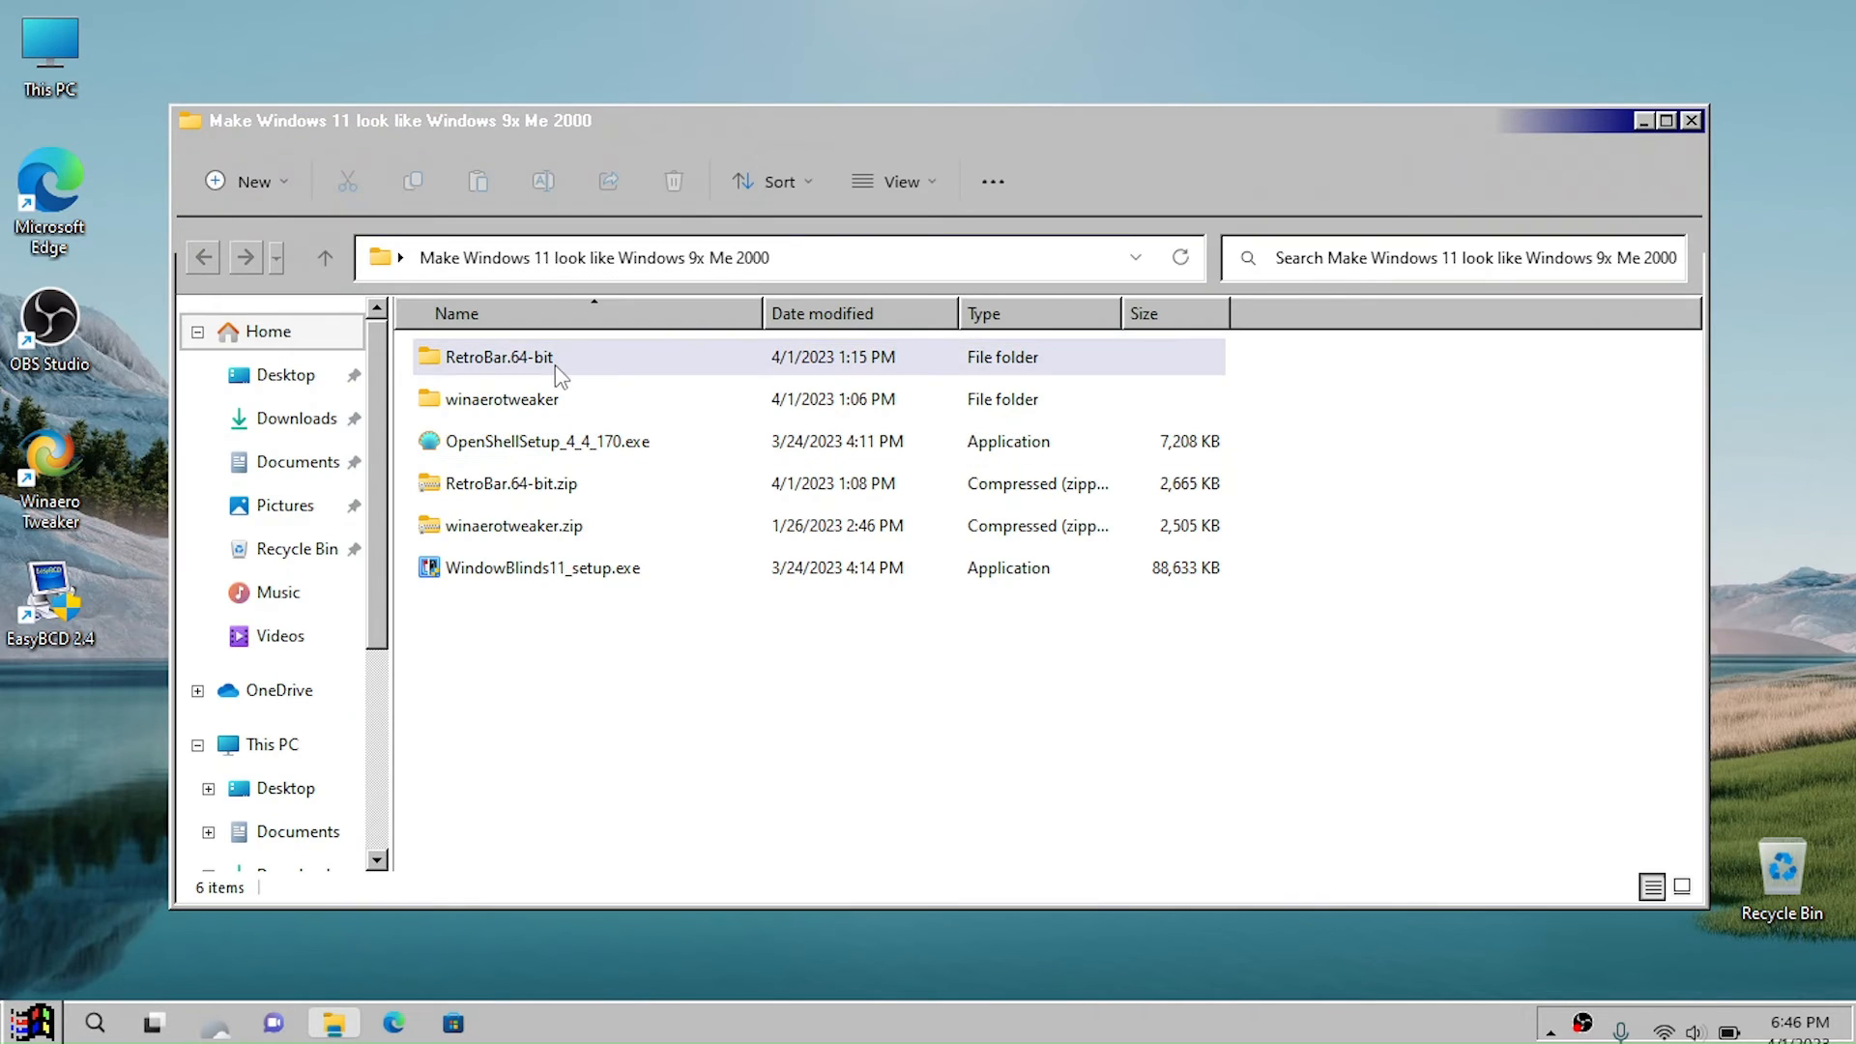
left_click(557, 368)
double_click(557, 368)
left_click(555, 392)
double_click(555, 392)
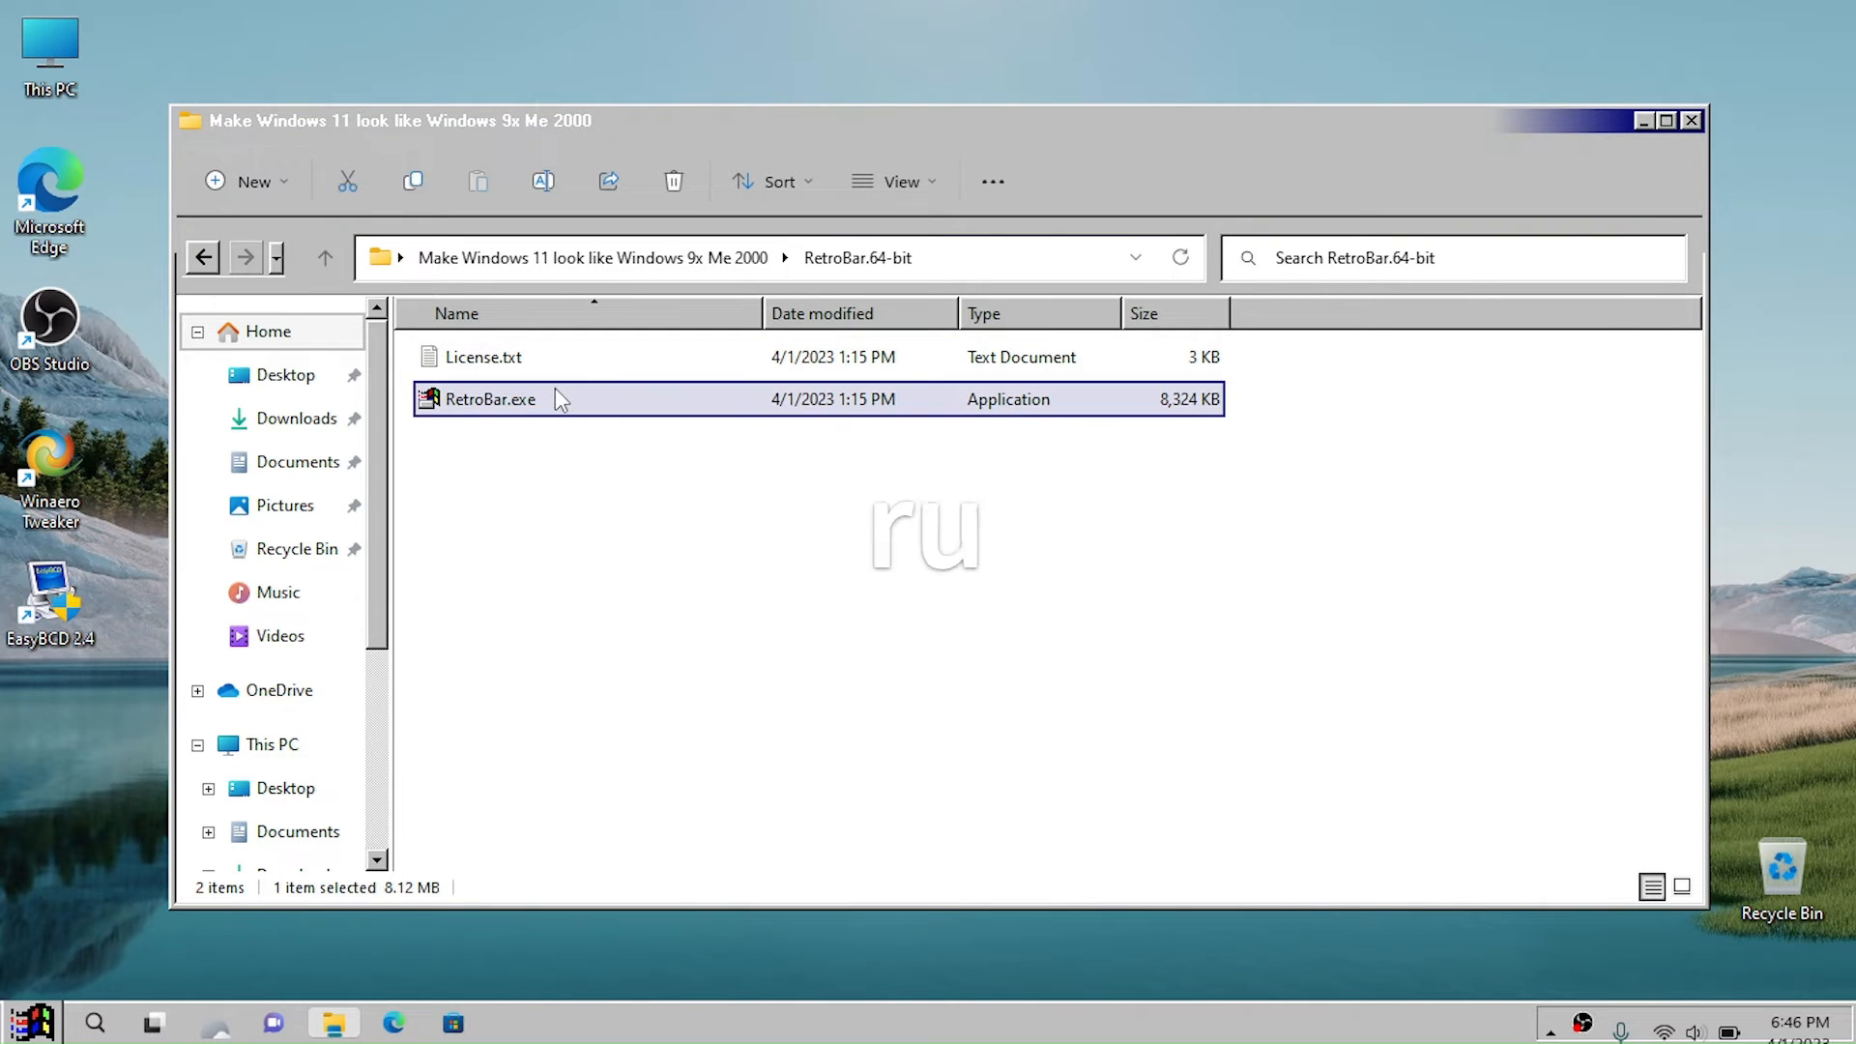
left_click(584, 271)
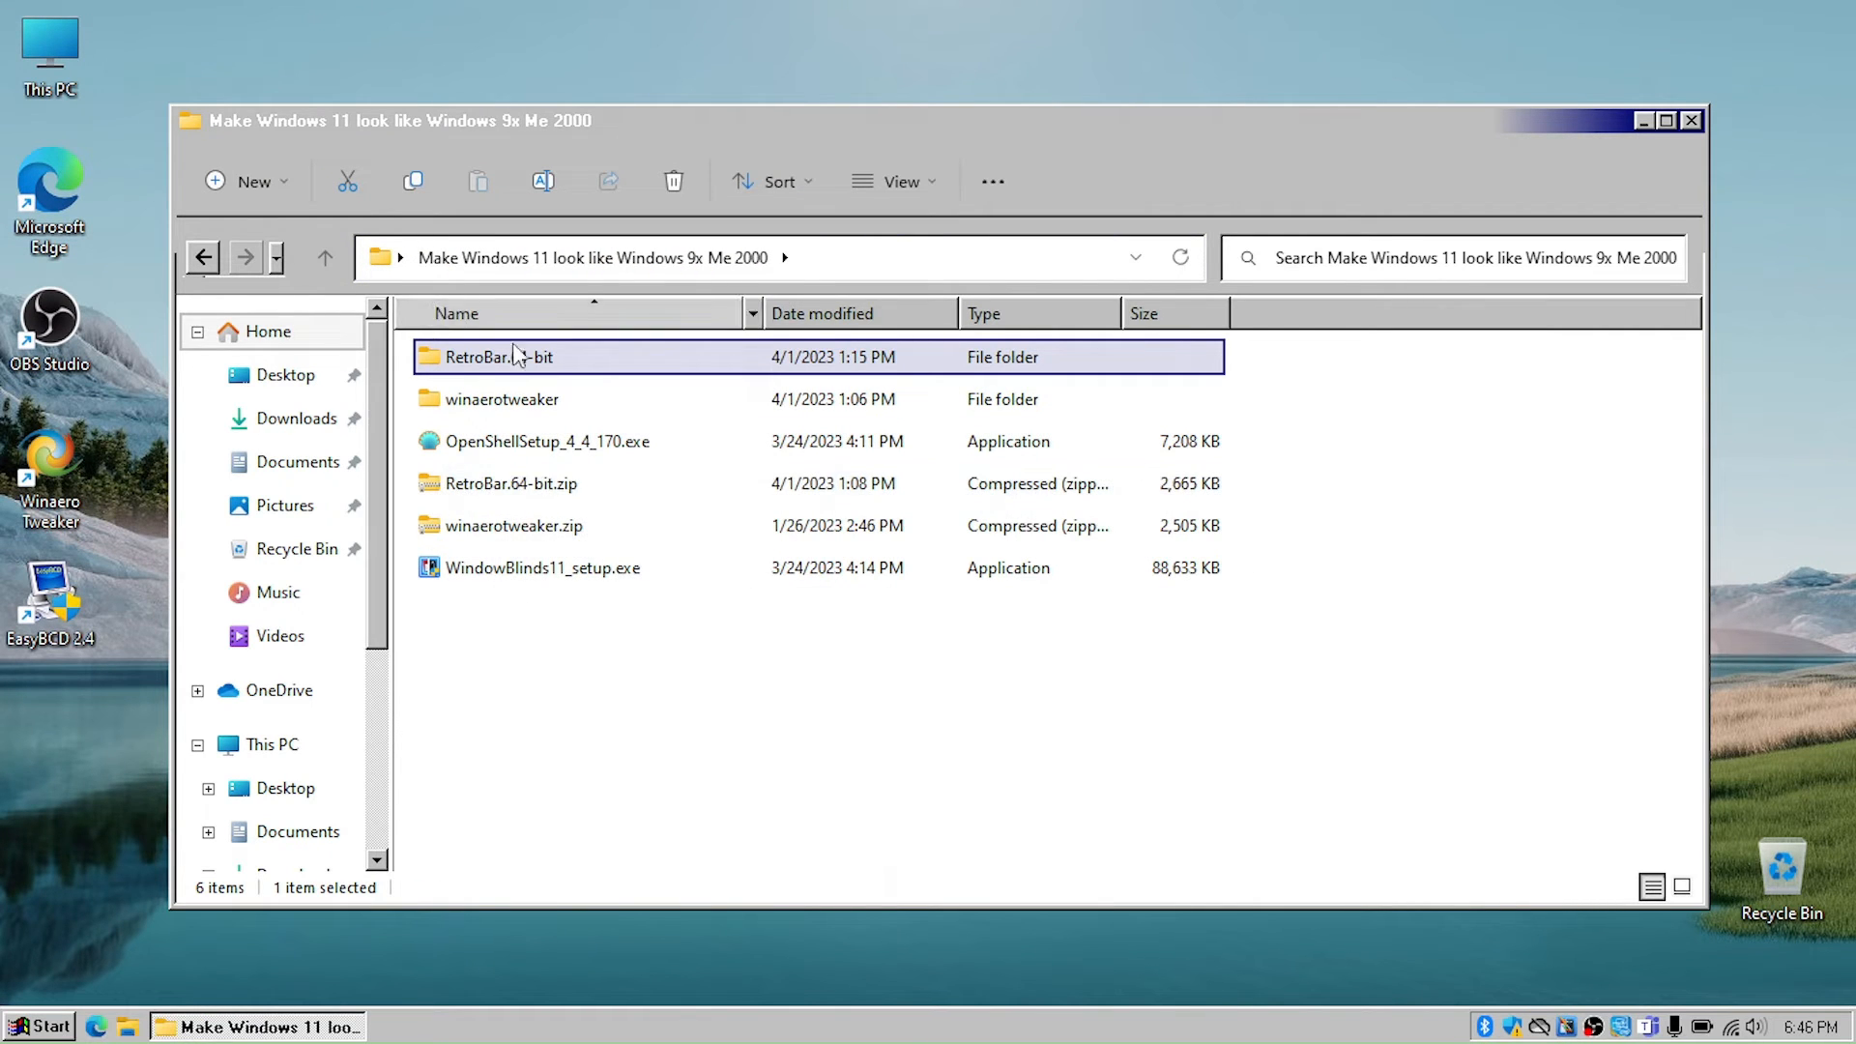
left_click(1641, 122)
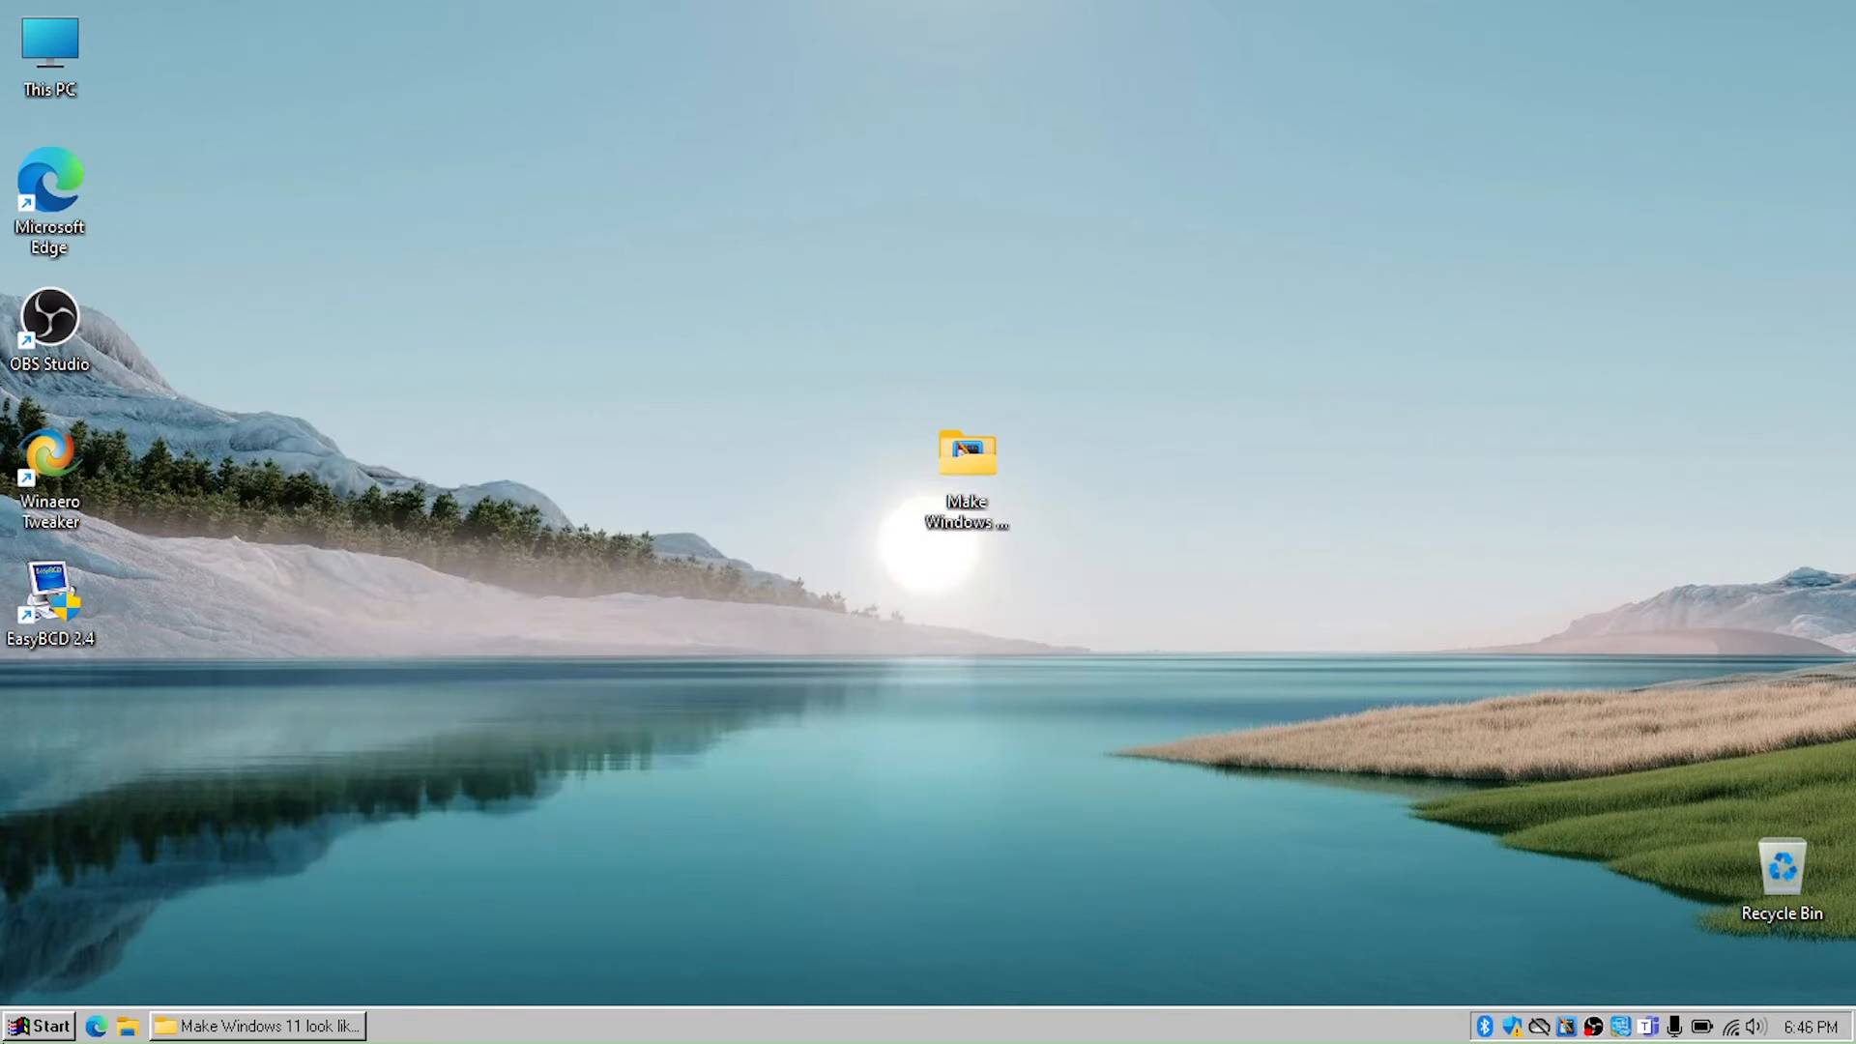
Check the Start menu that opens from the retro taskbar, and open the RetroBar properties.
left_click(53, 1025)
left_click(54, 1026)
left_click(52, 1028)
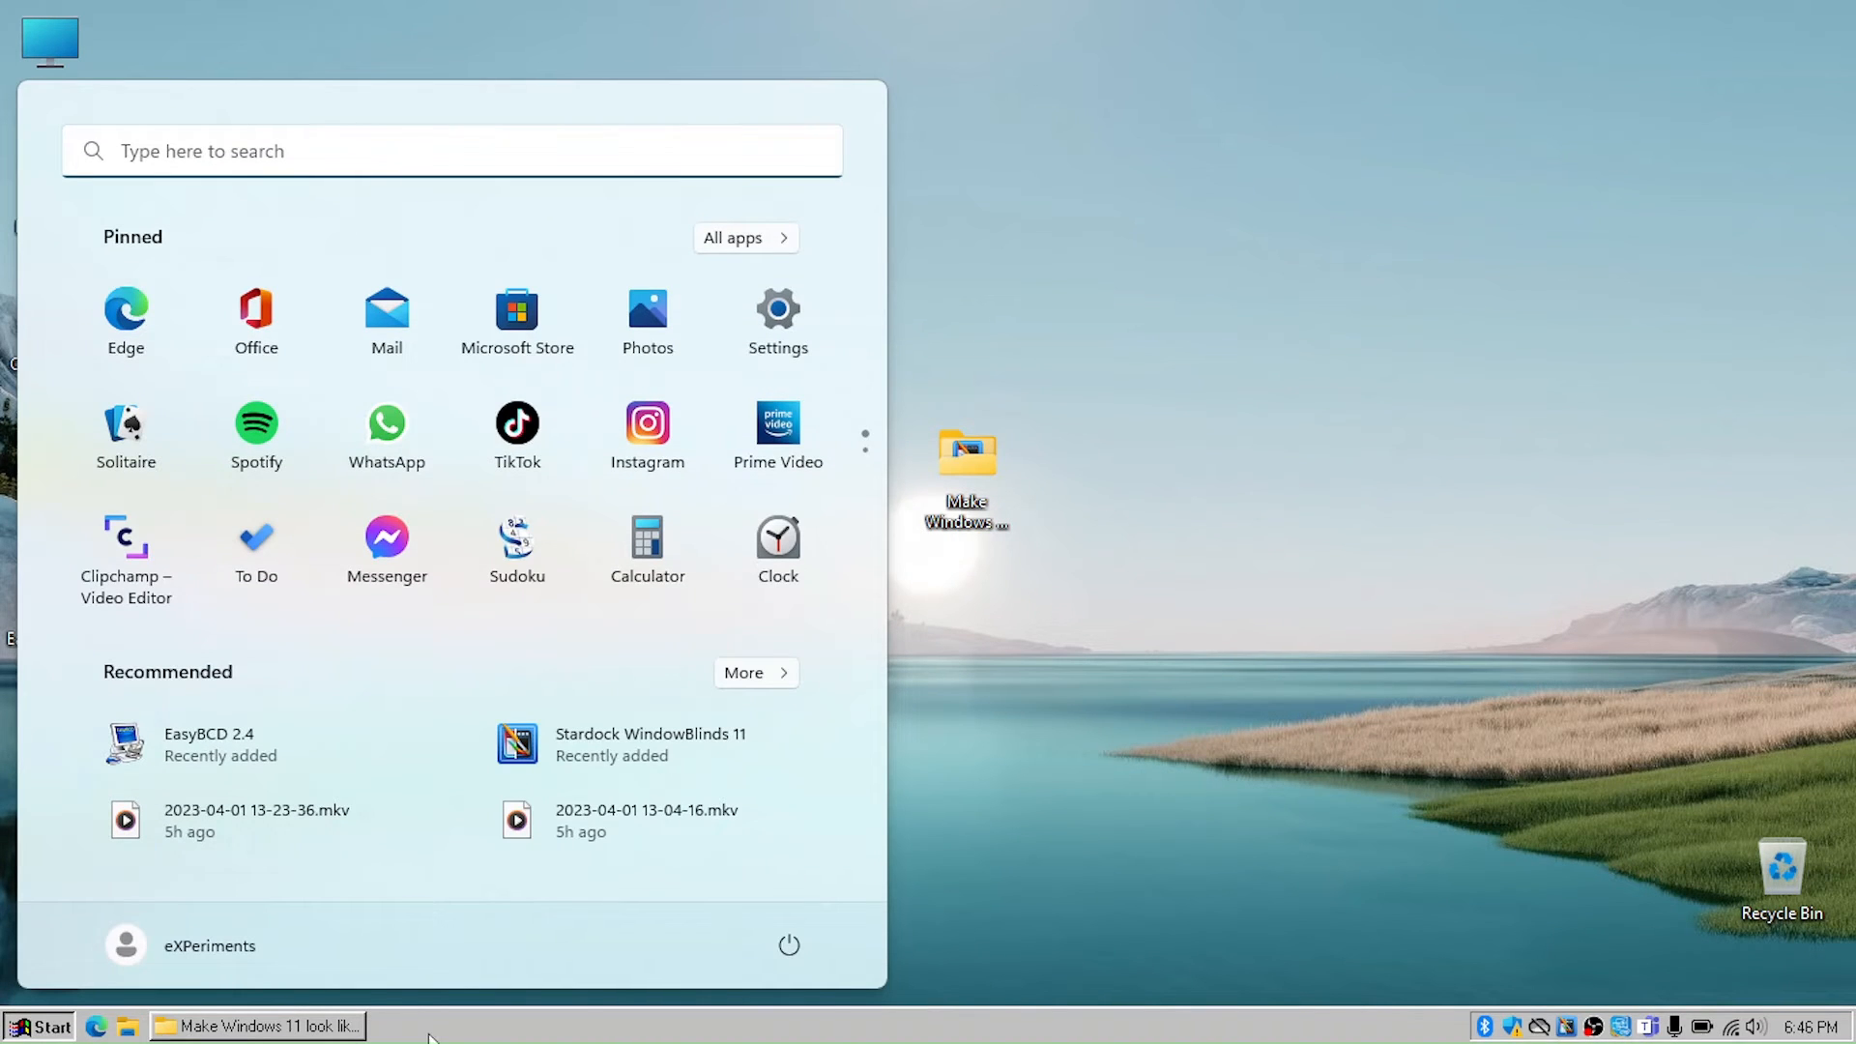
right_click(437, 1037)
left_click(485, 974)
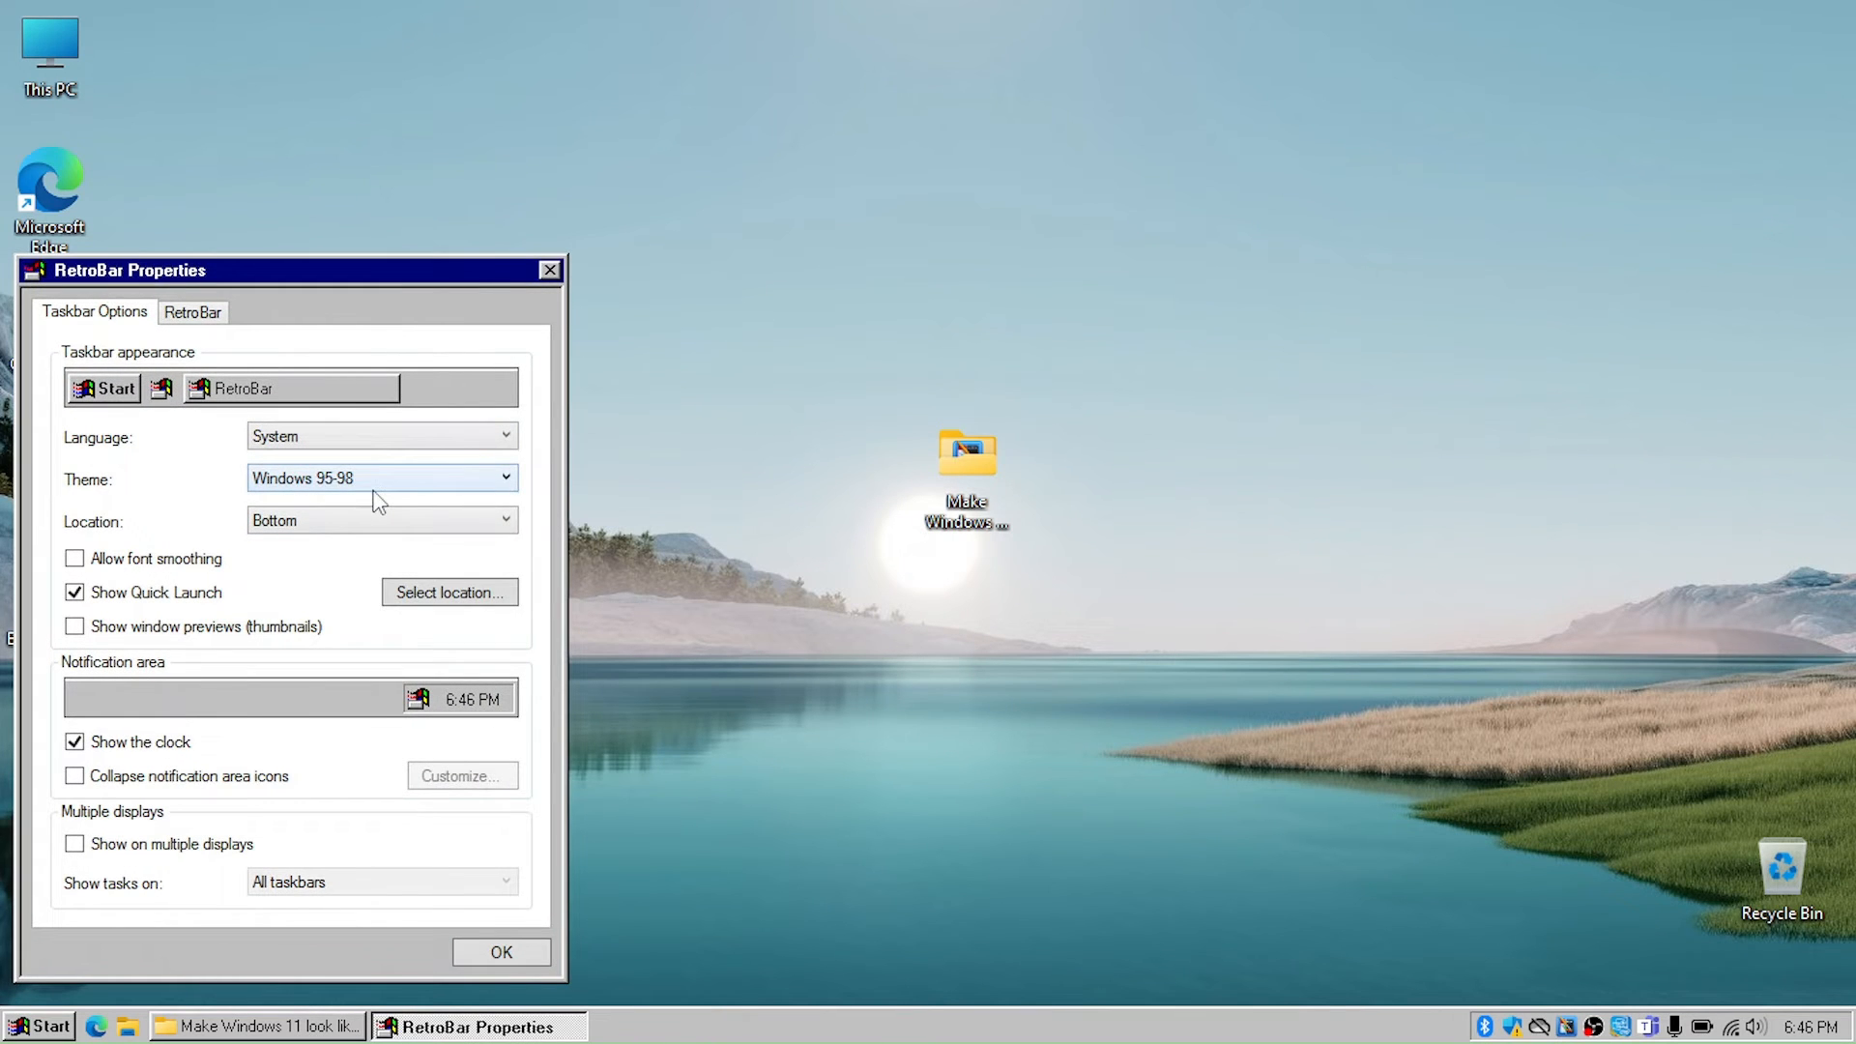
Review RetroBar's theme choices and logon start option, and switch Show Quick Launch off and back on.
left_click(377, 481)
left_click(377, 503)
left_click(190, 319)
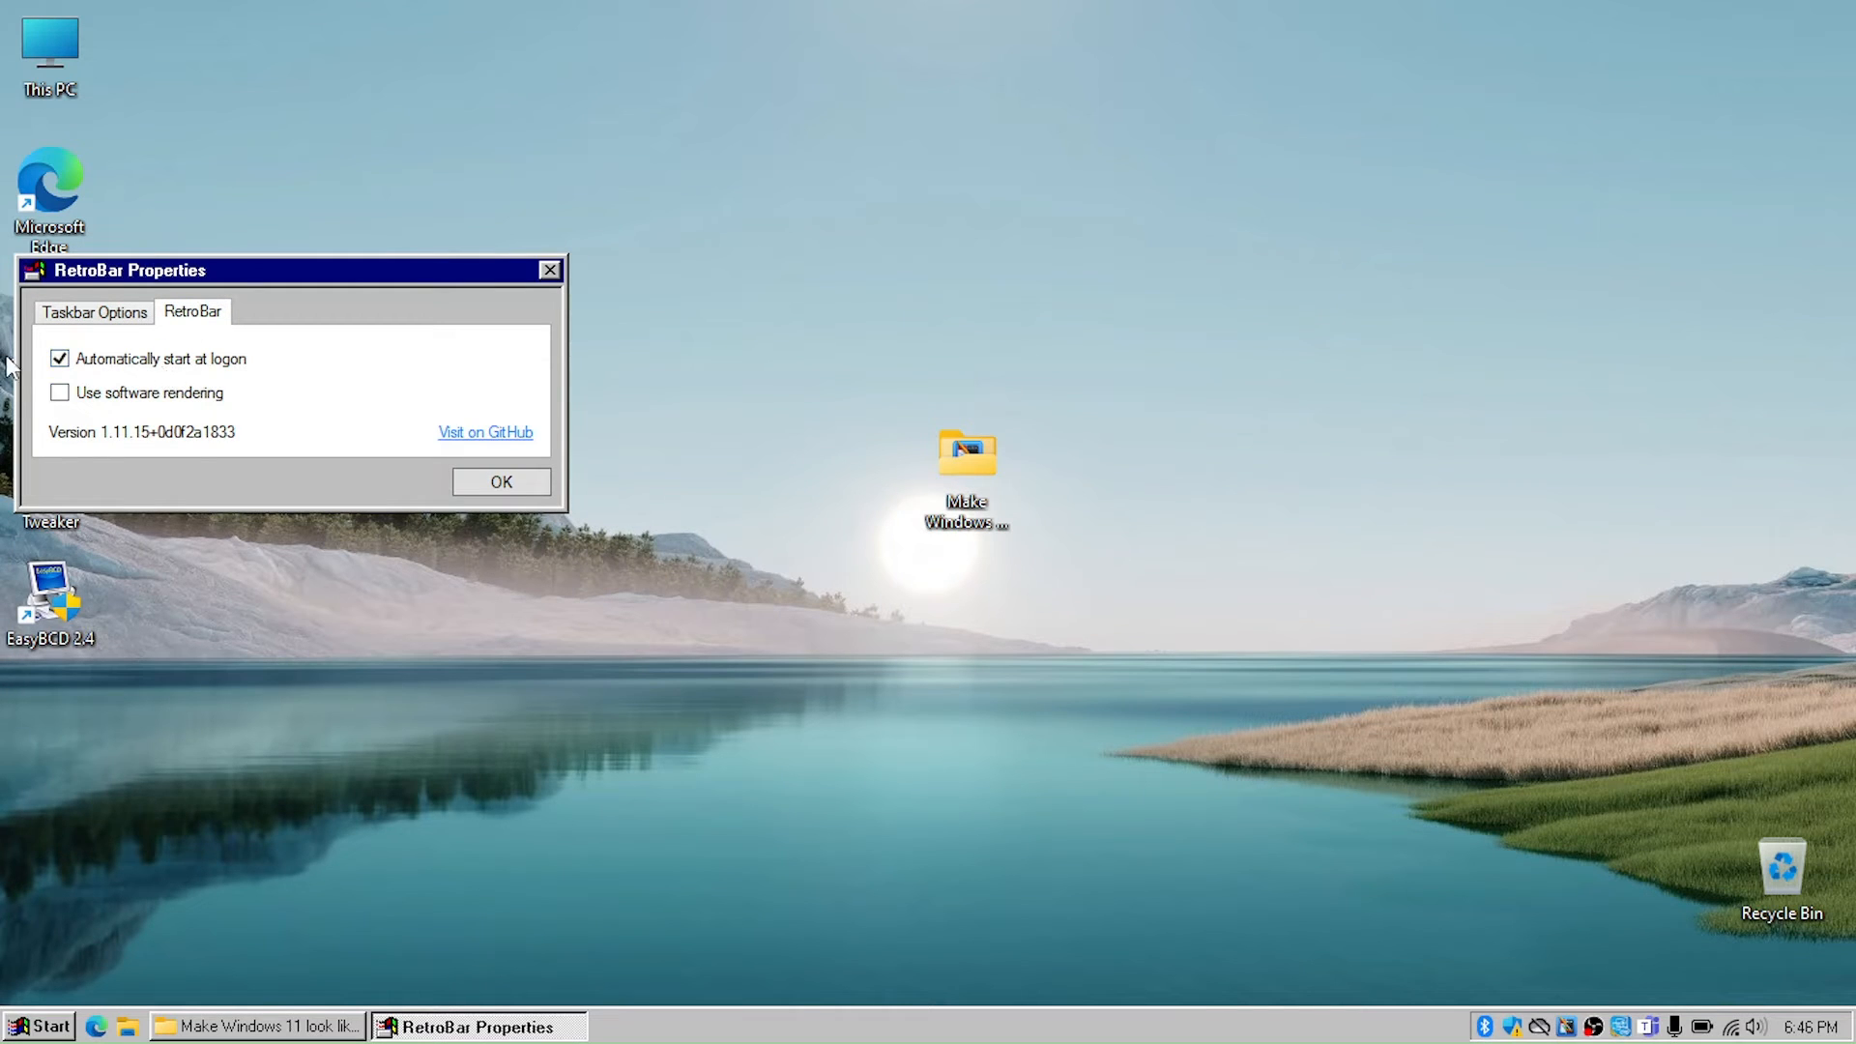
left_click(94, 311)
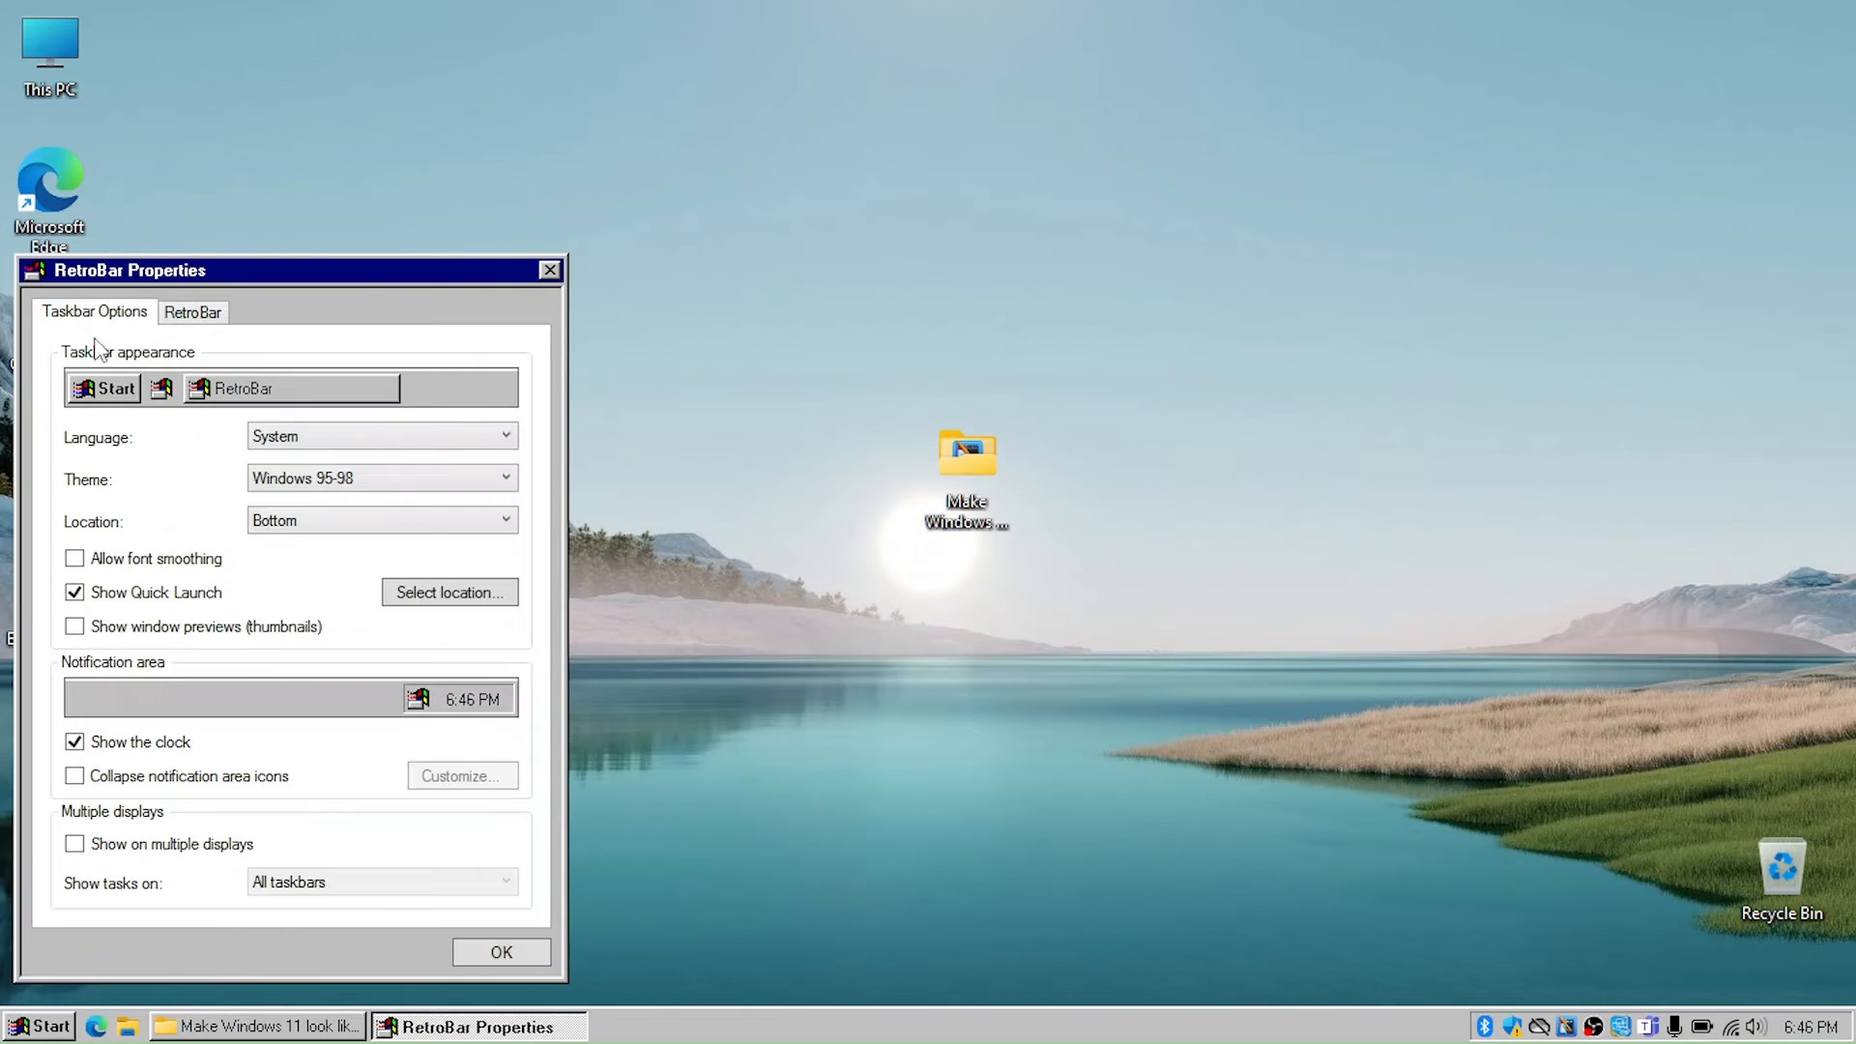
left_click(161, 601)
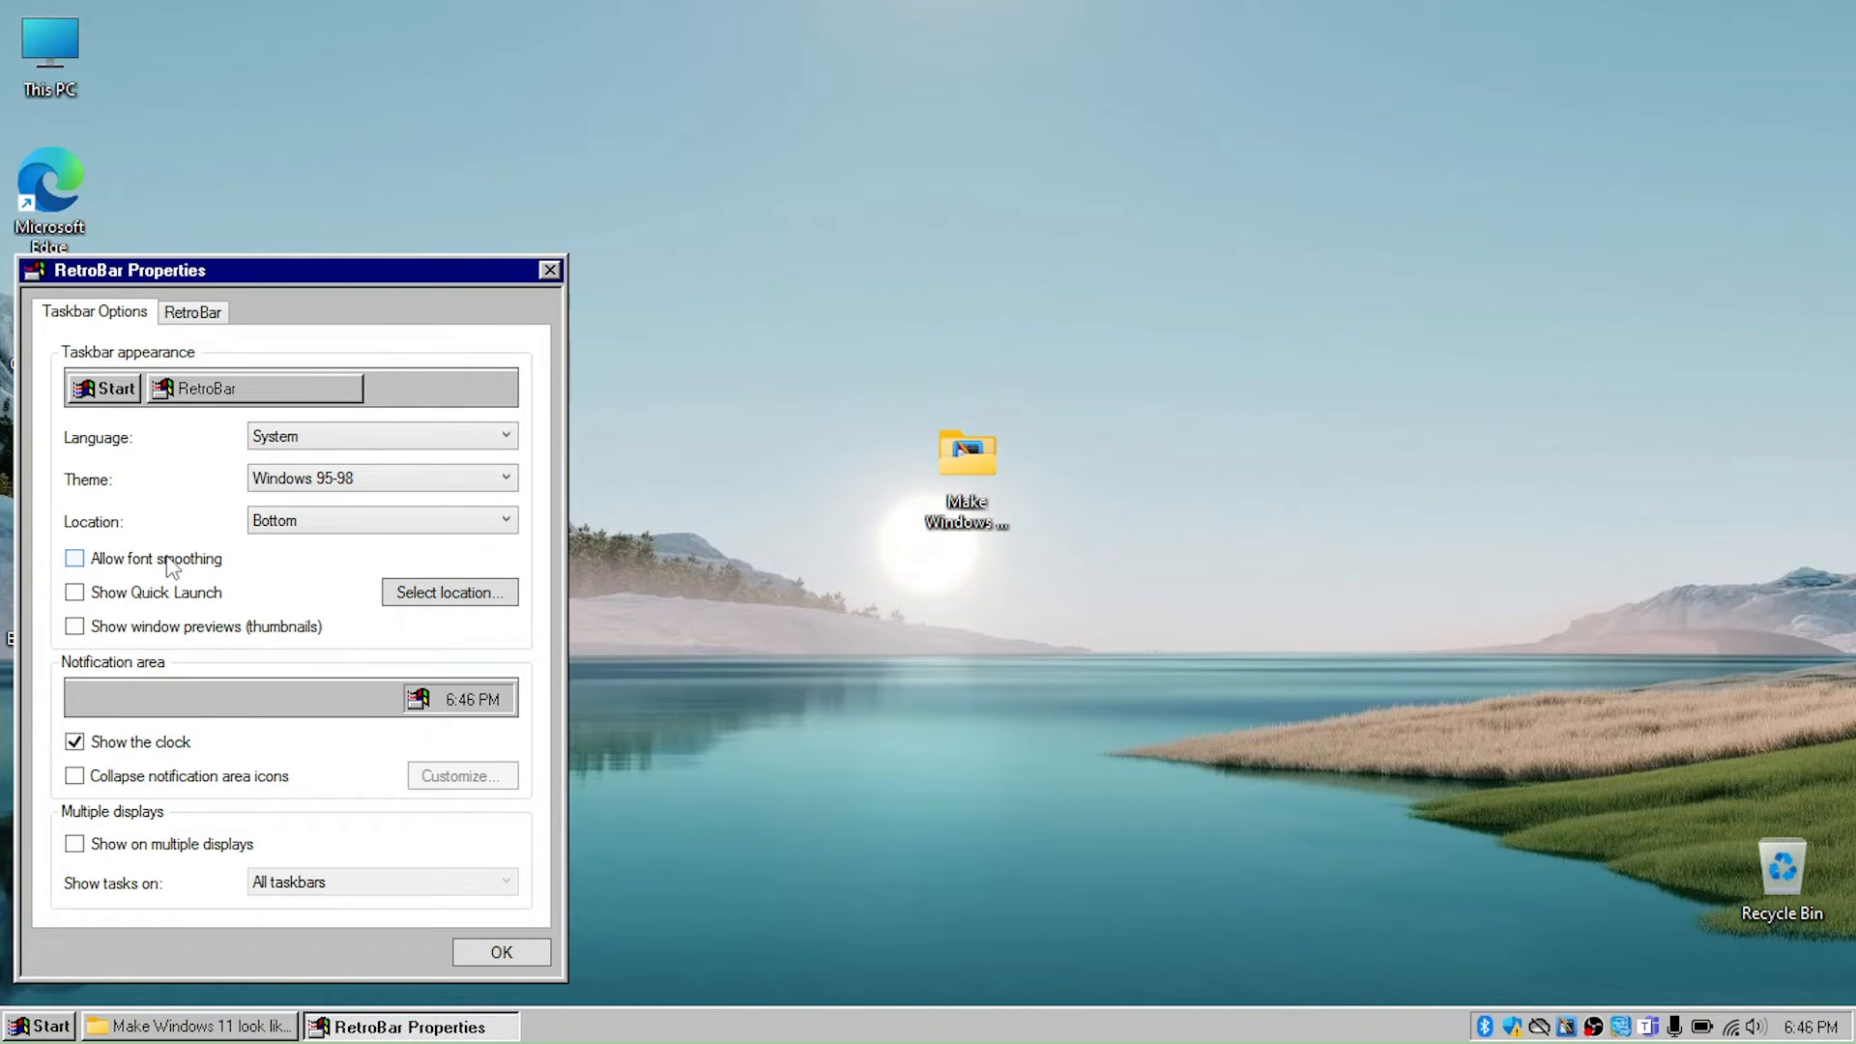
left_click(167, 593)
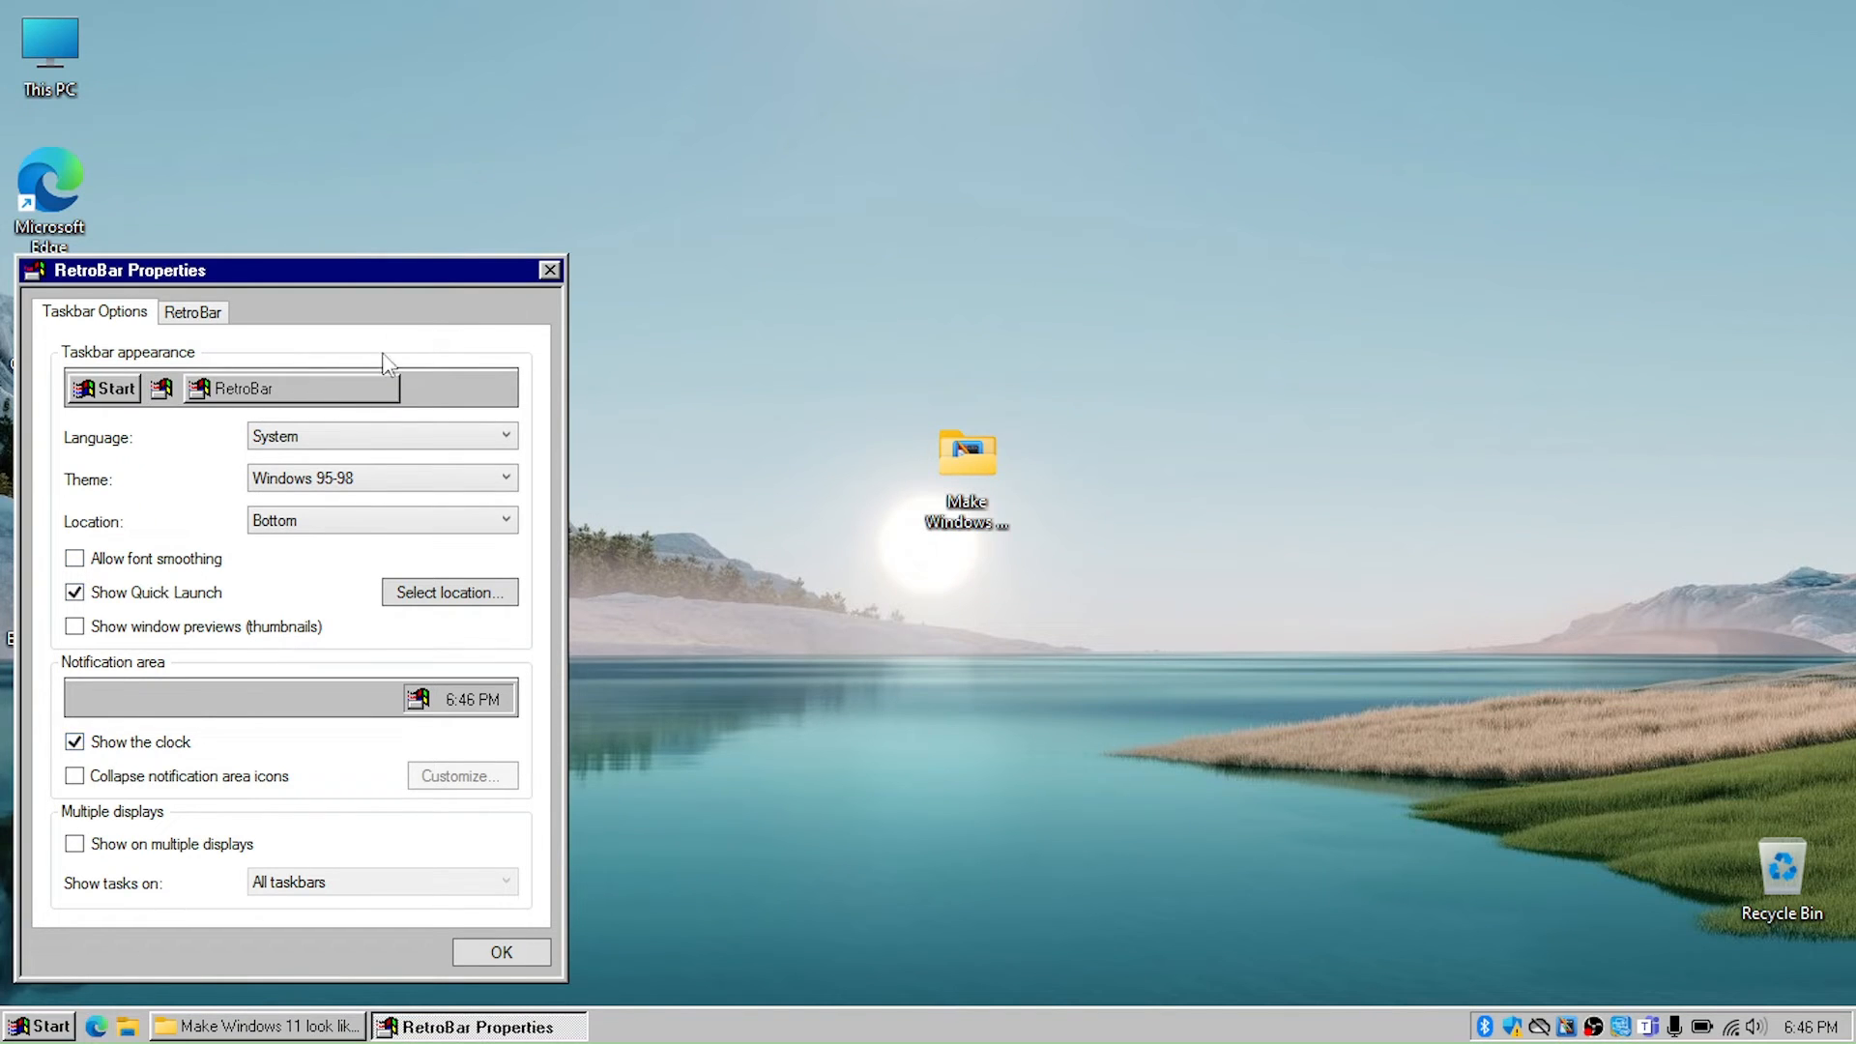
Try the Windows Me and Windows 2000 taskbar themes, and set the RetroBar theme to Windows 95-98.
left_click(308, 480)
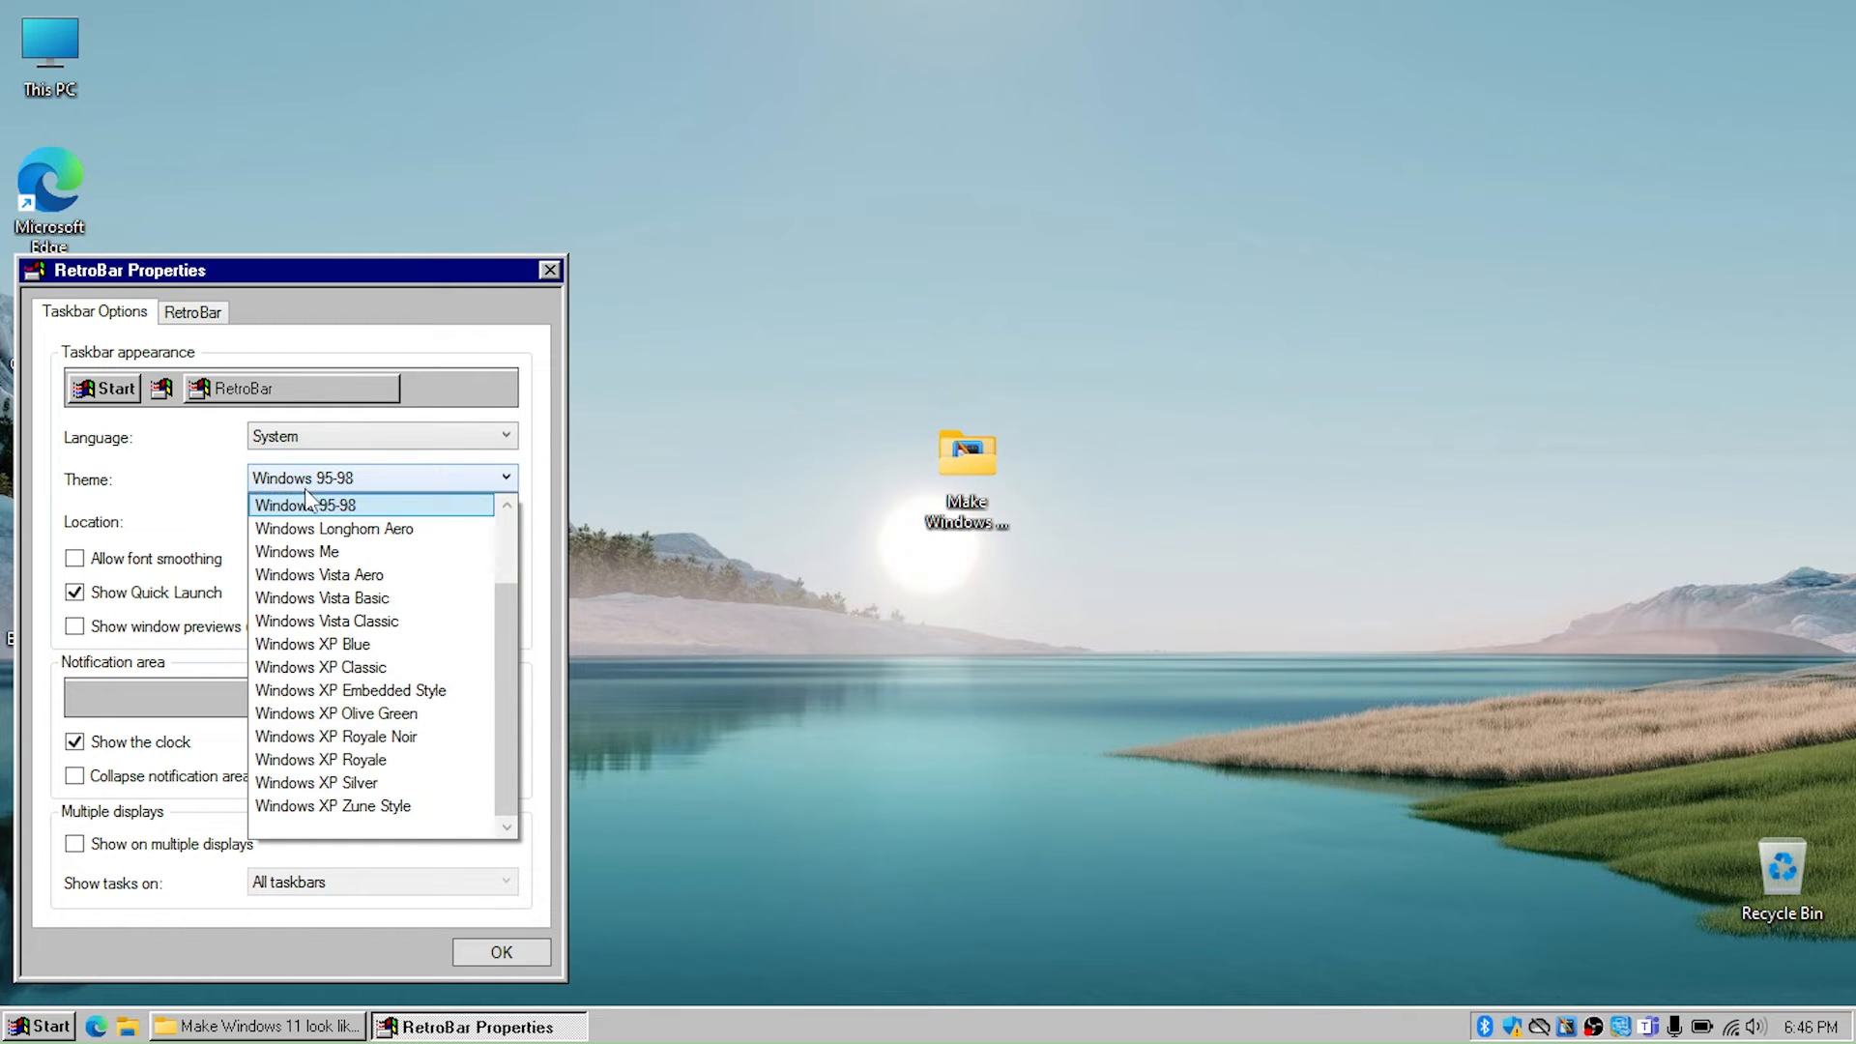
left_click(332, 553)
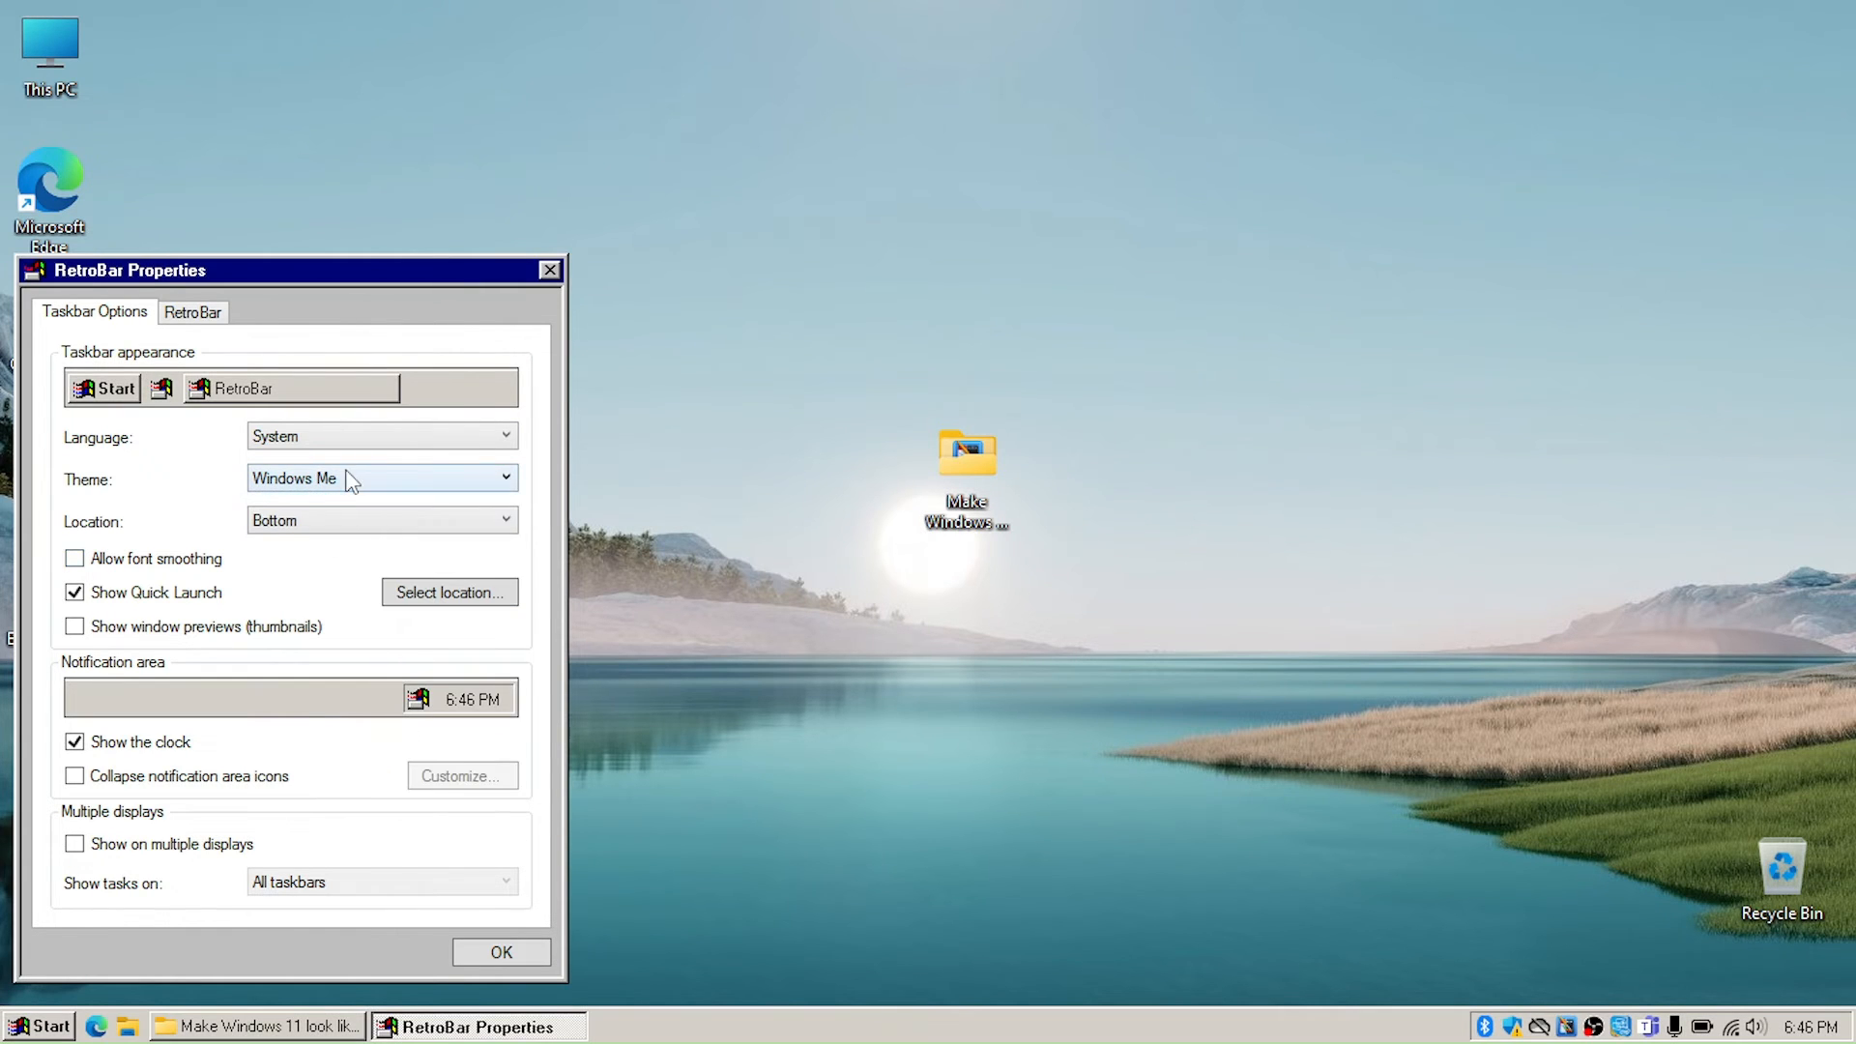
left_click(350, 478)
left_click(371, 555)
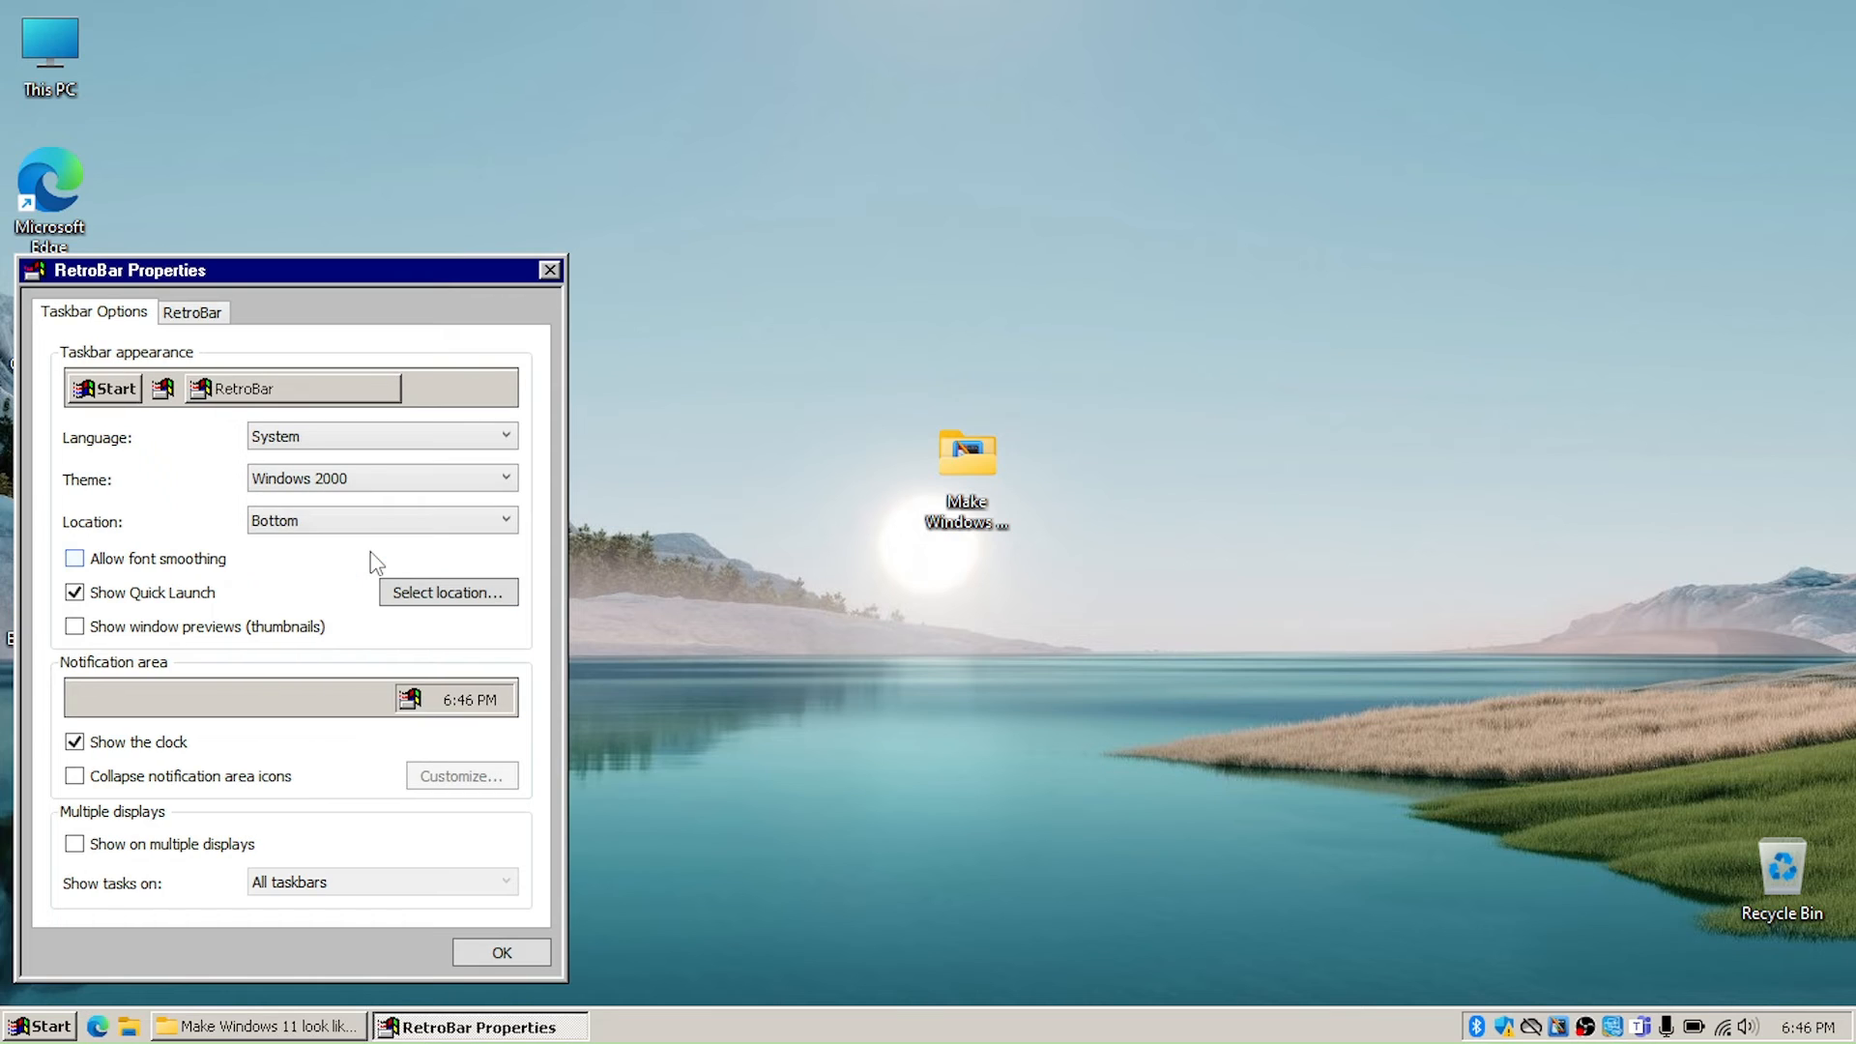
left_click(369, 466)
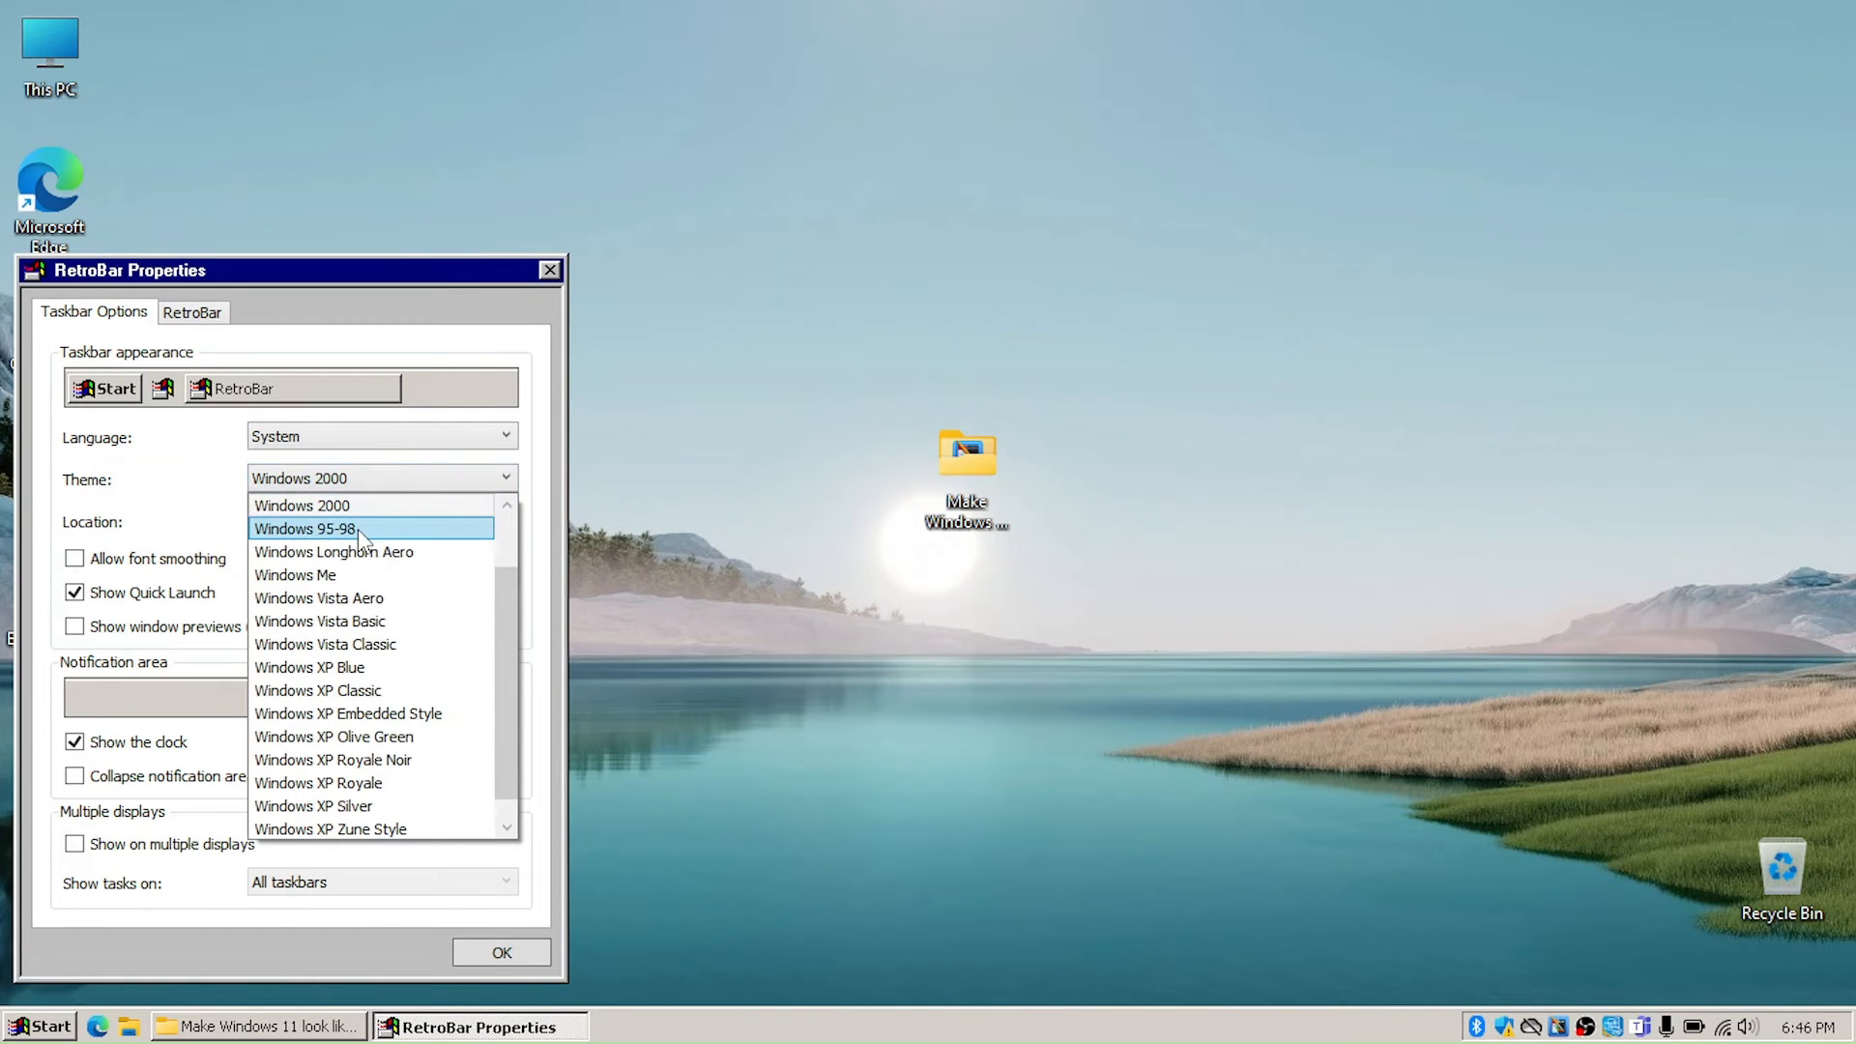
left_click(358, 529)
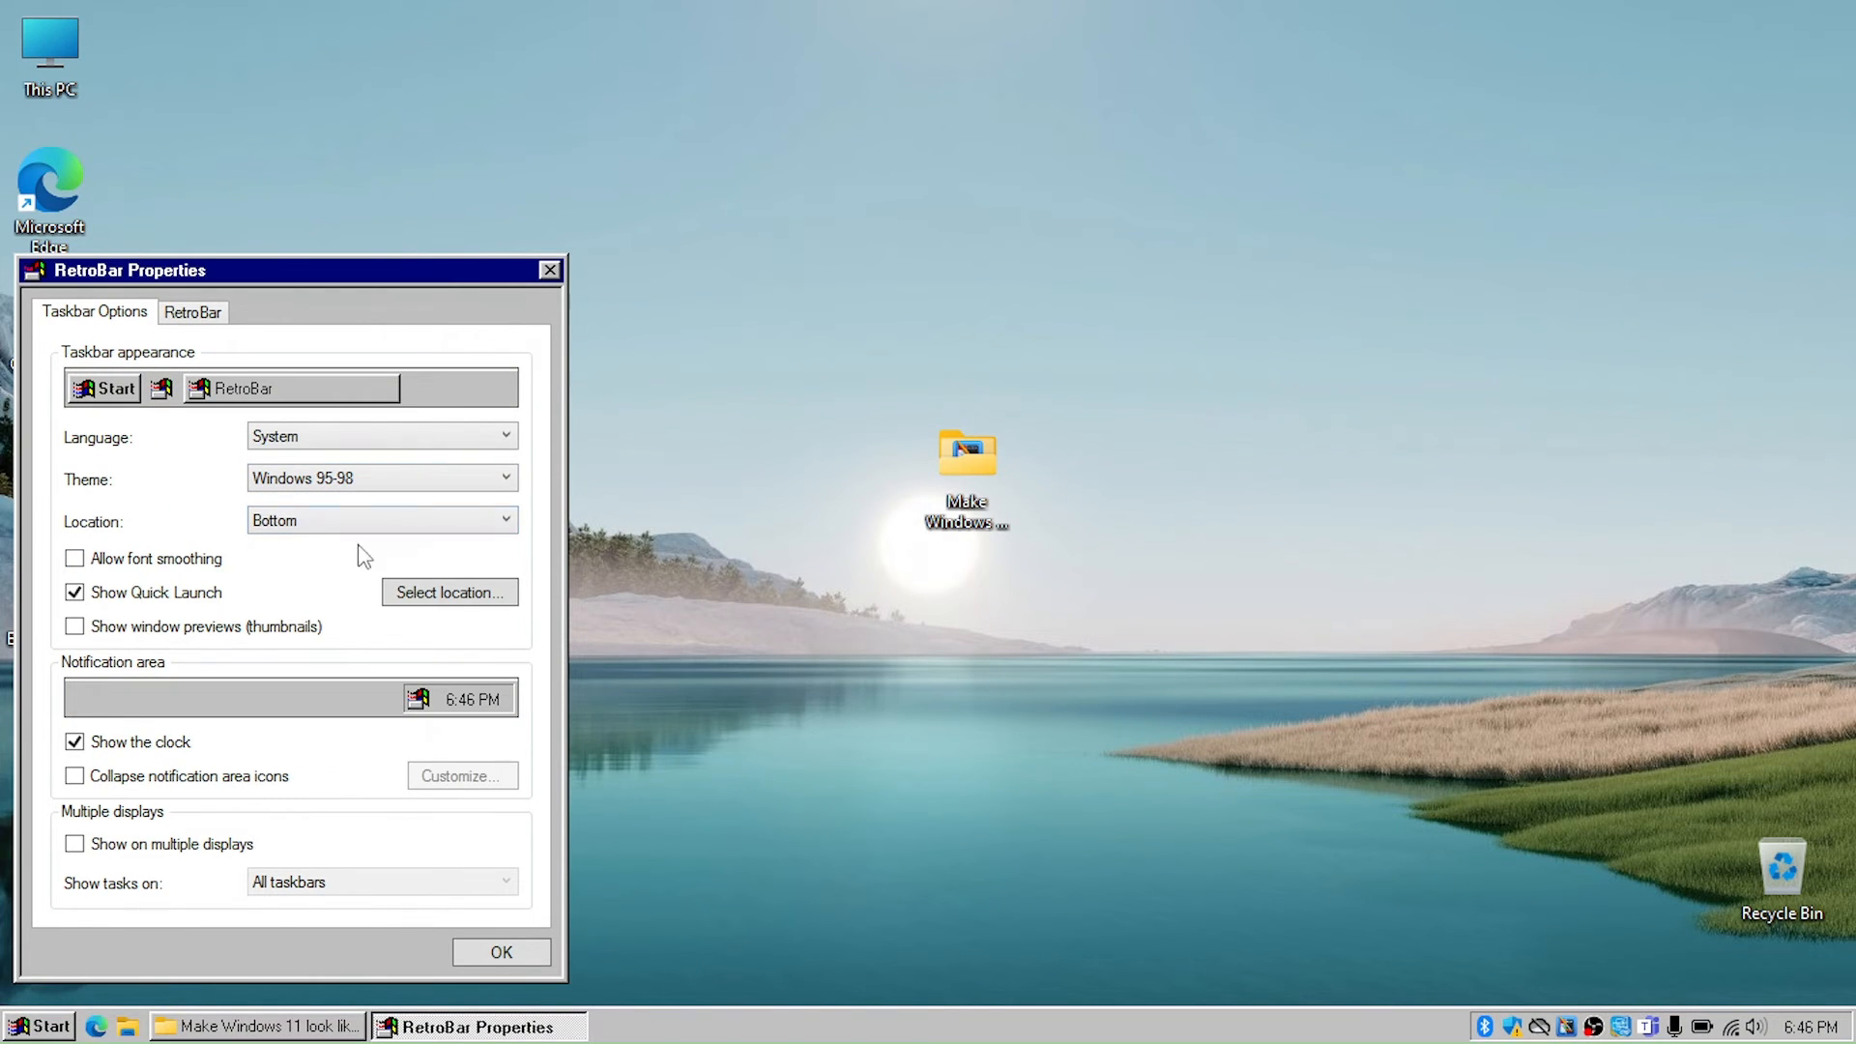
left_click(502, 953)
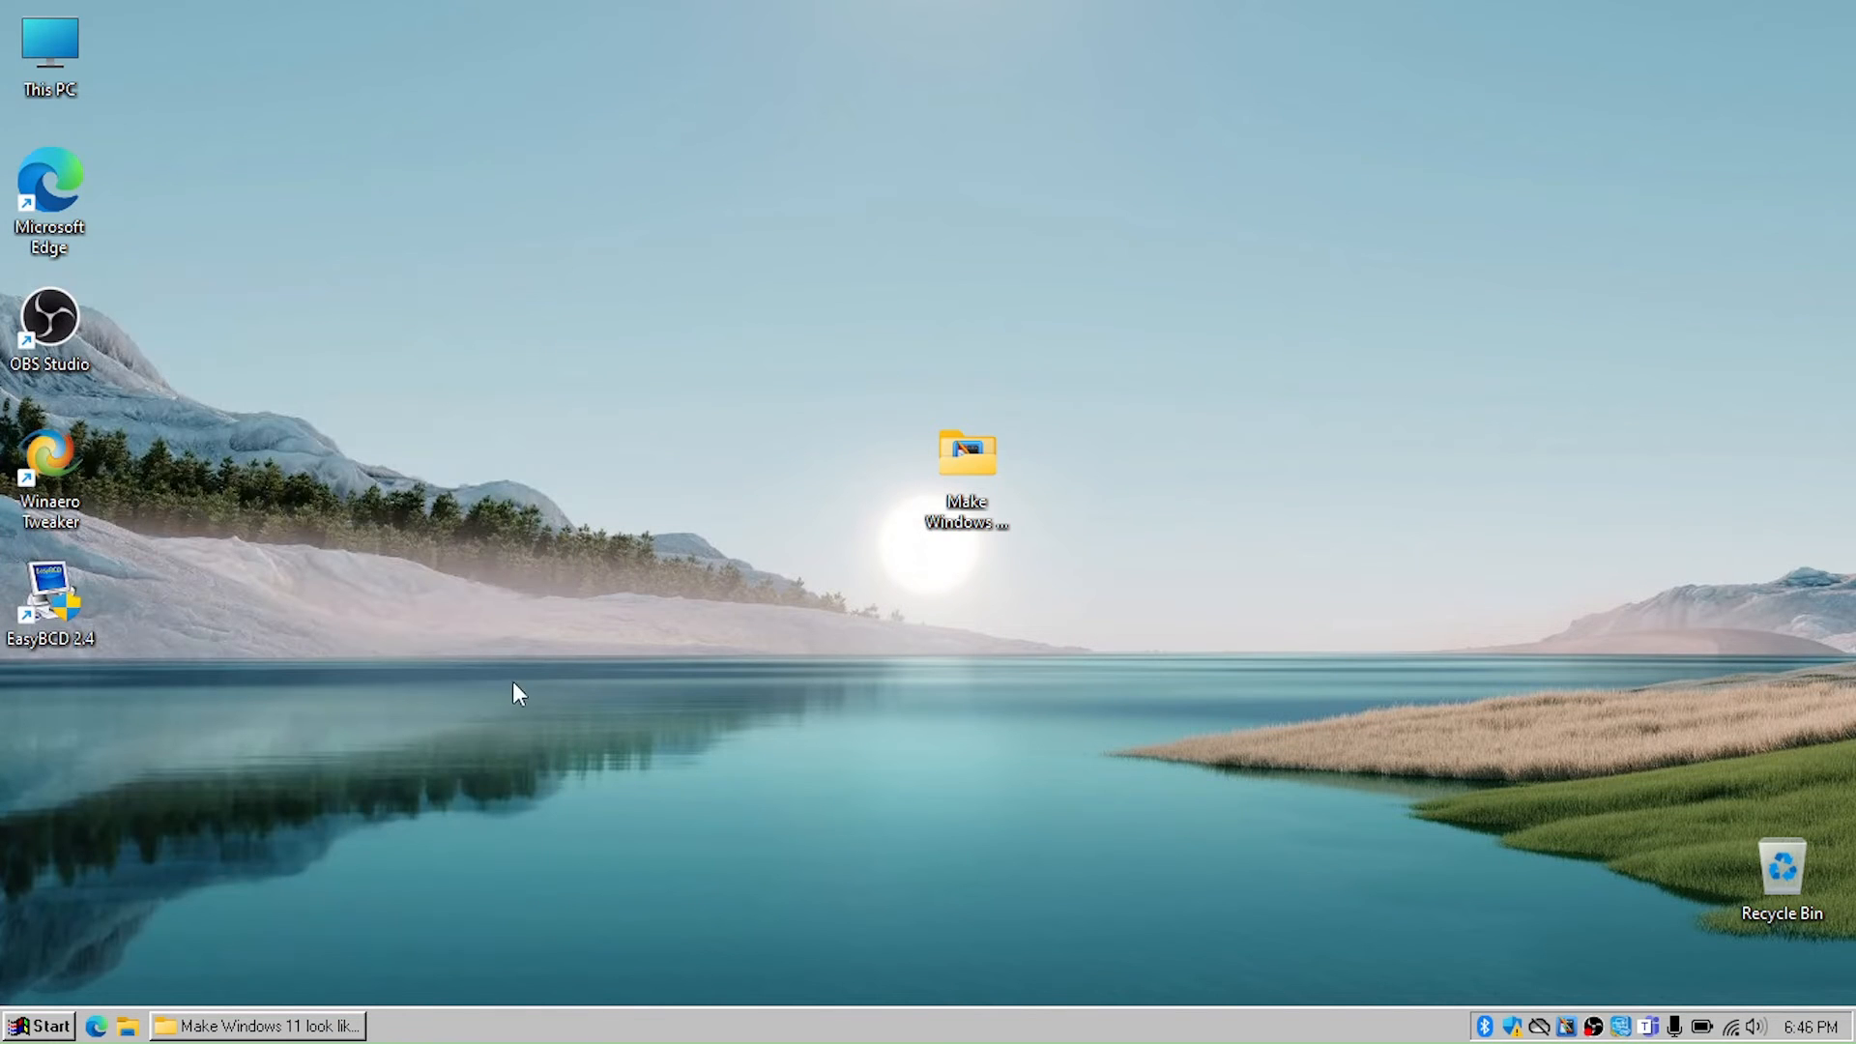
Run OpenShellSetup_4_4_170.exe from the "Make Windows 11 look like Windows 9x Me 2000" folder, and close the folder window.
key("super")
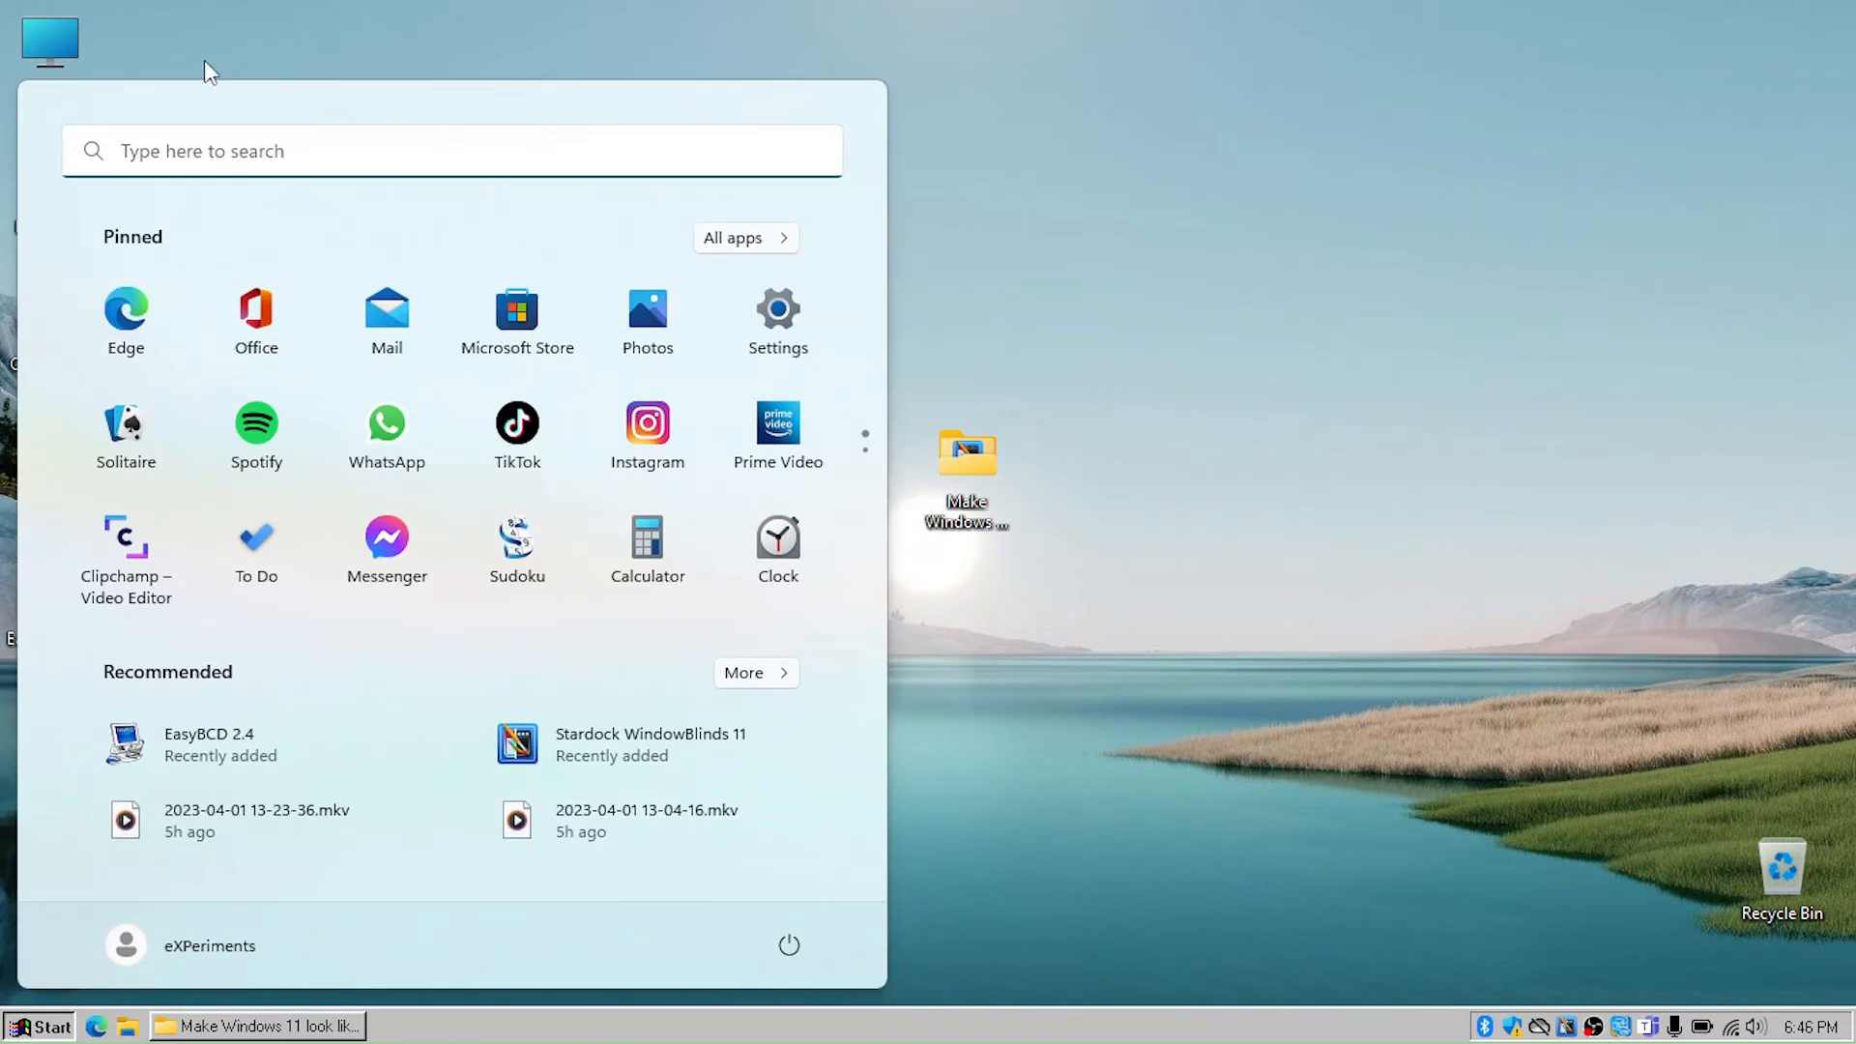
key("super")
key("super")
key("super")
double_click(988, 508)
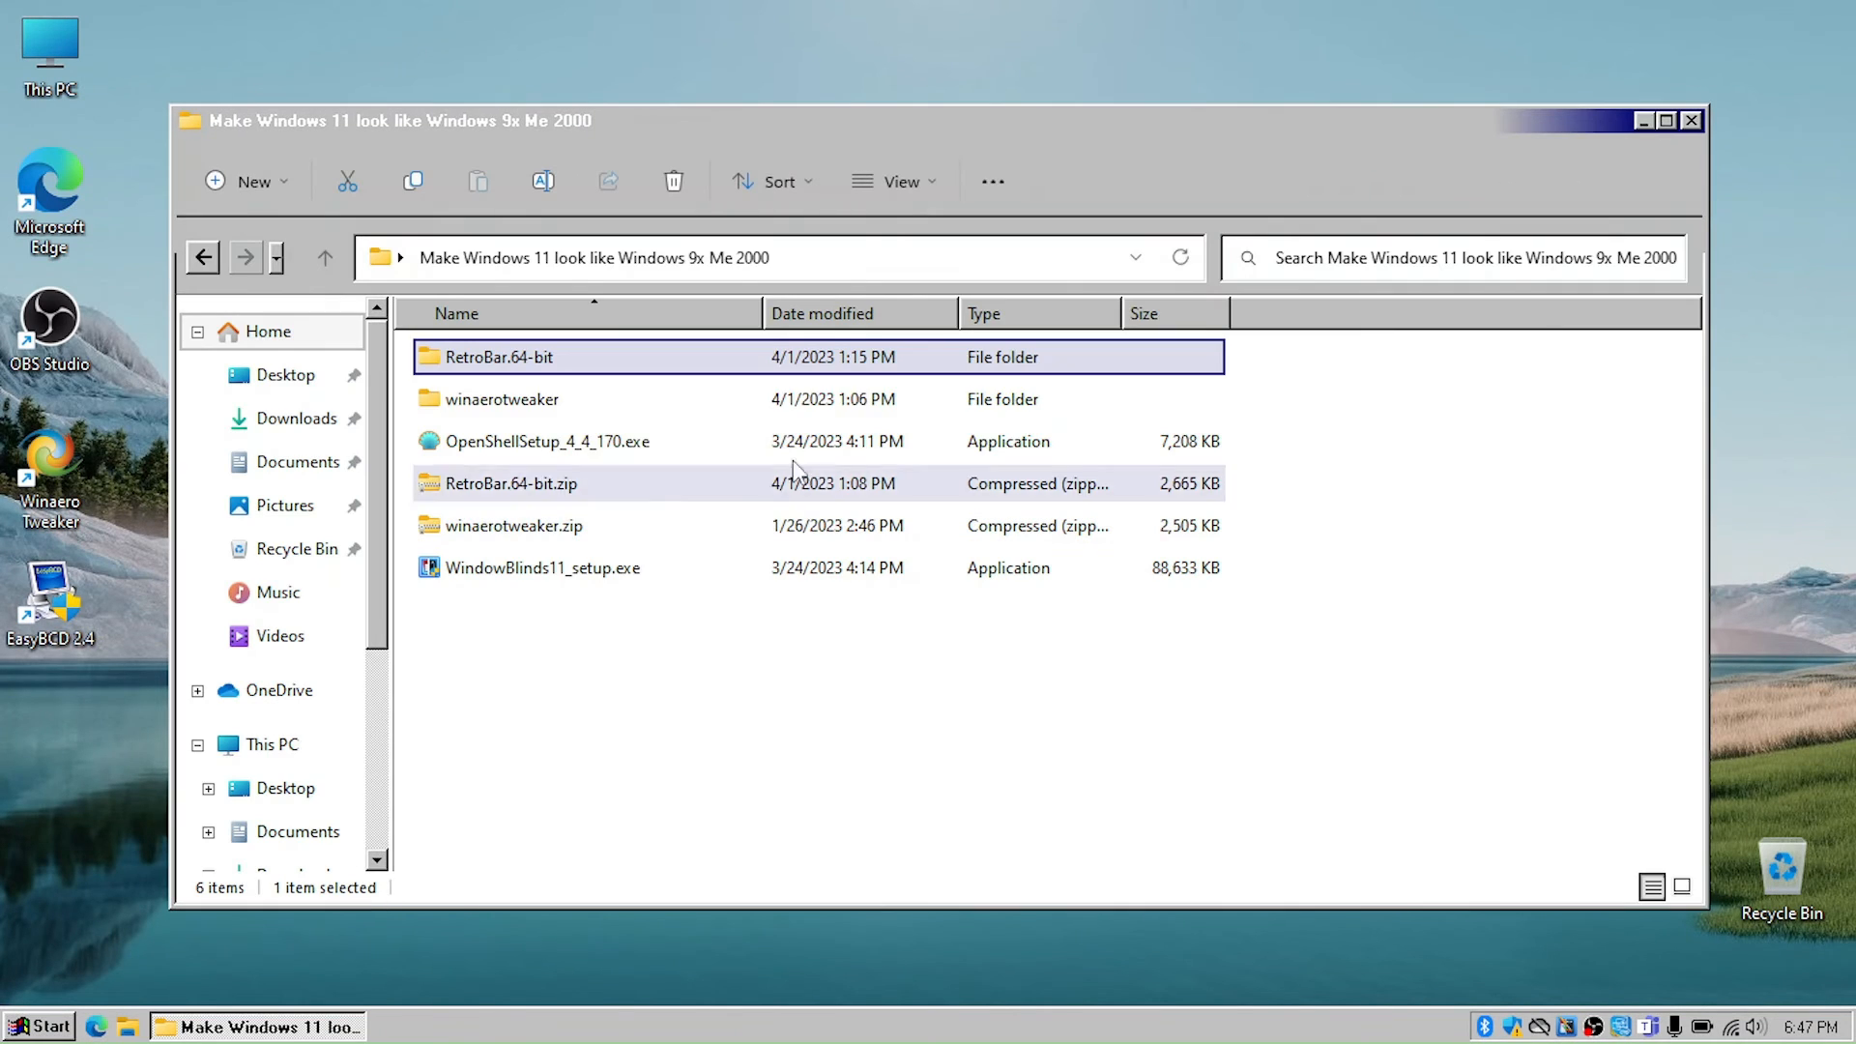
double_click(484, 441)
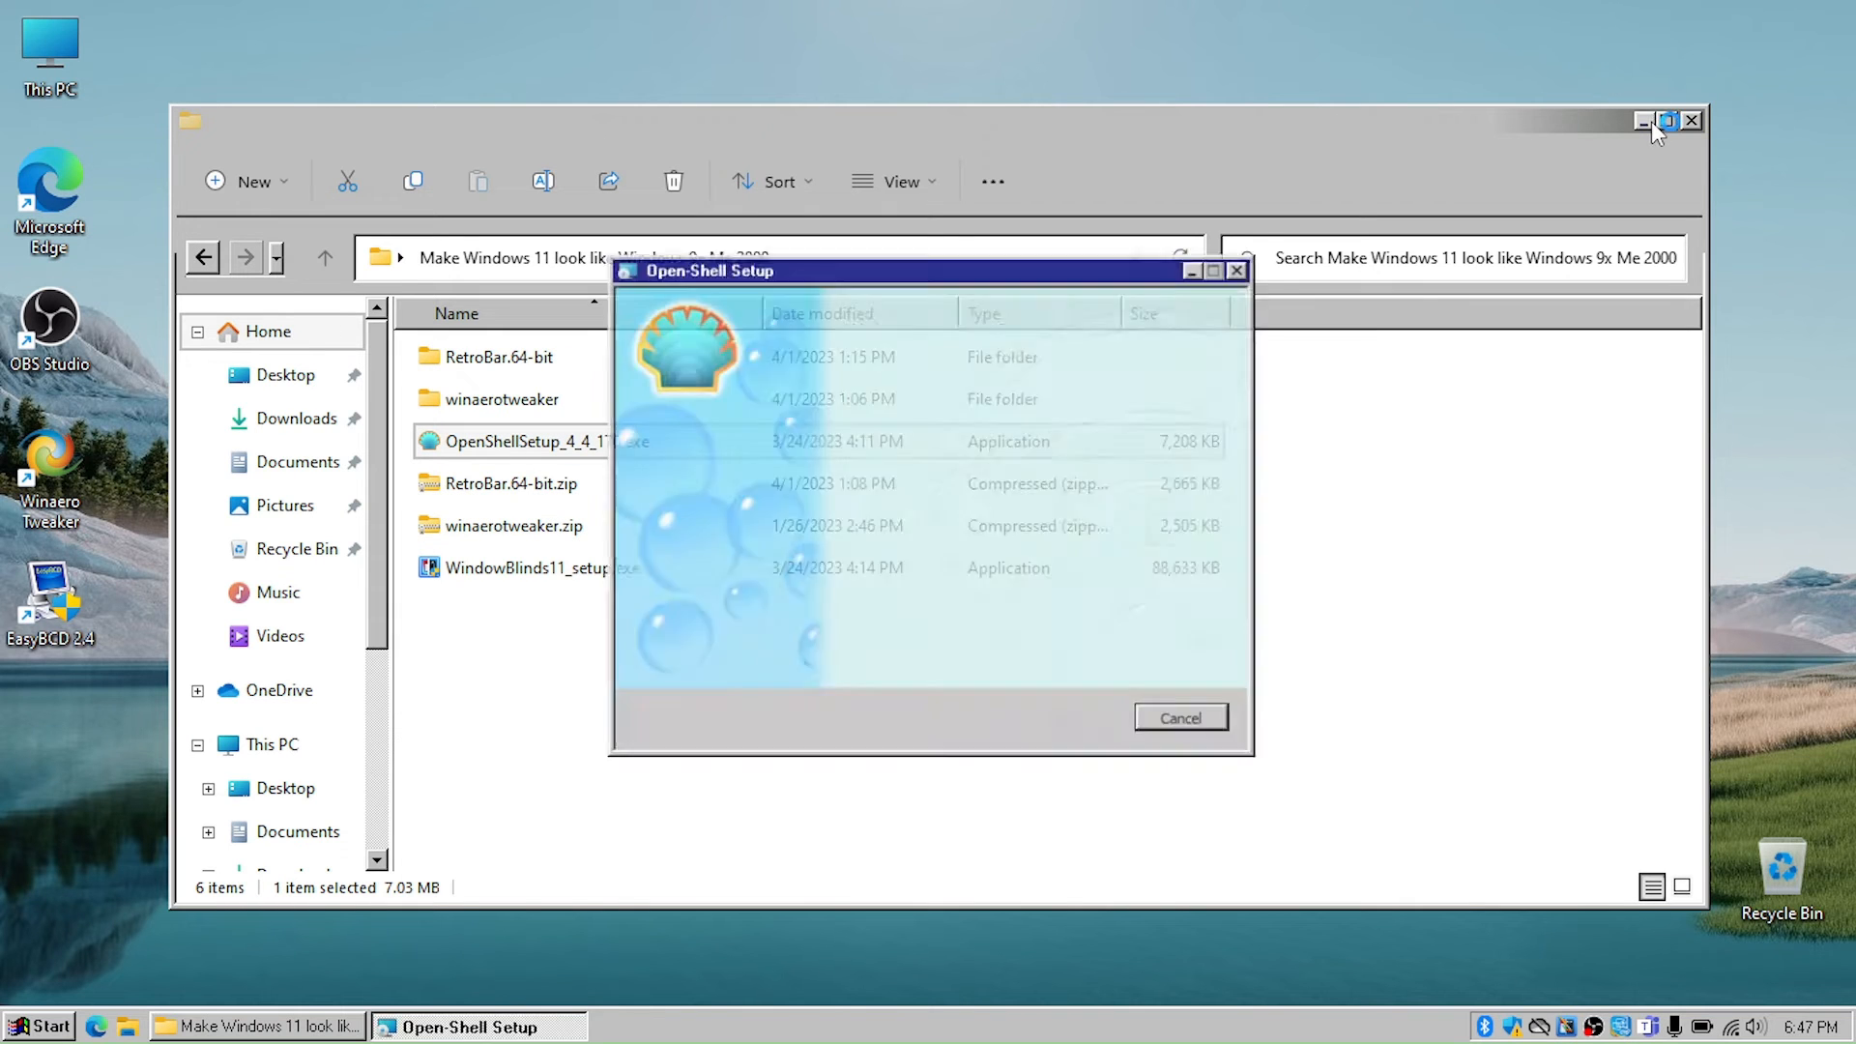
left_click(1691, 120)
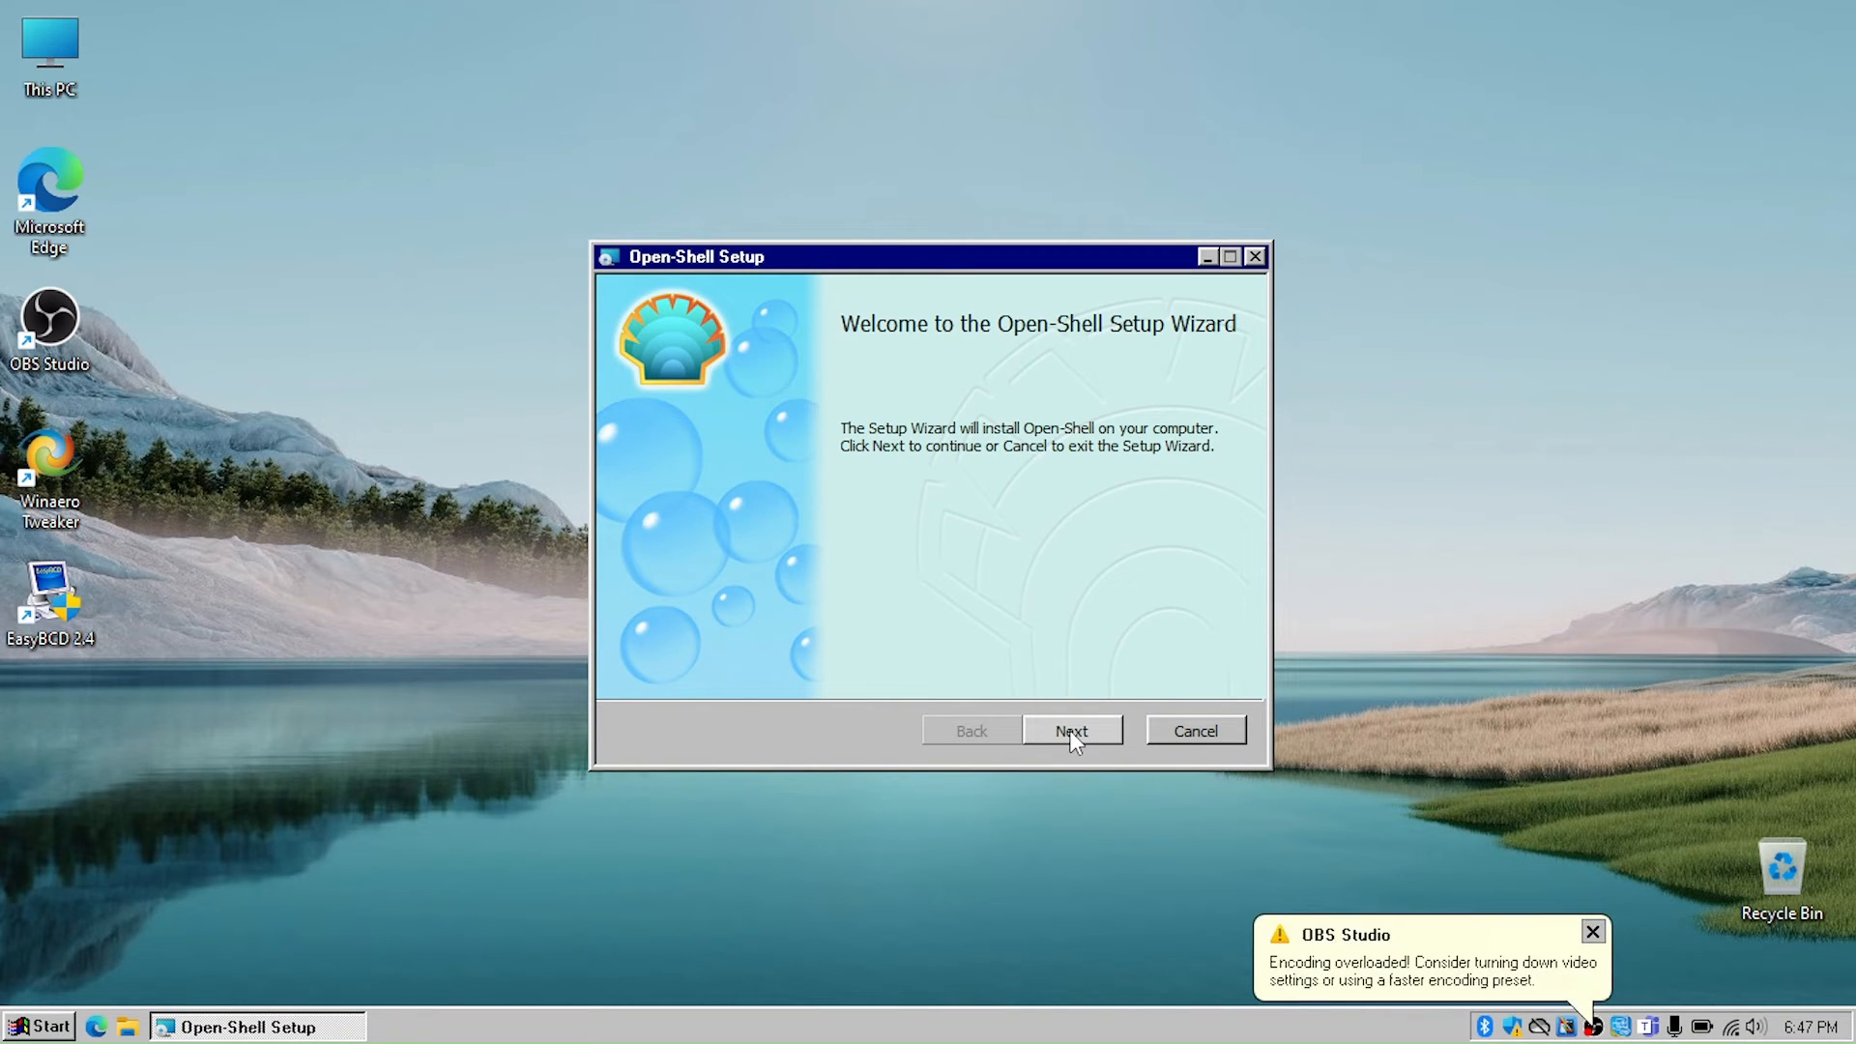
Accept the Open-Shell license agreement and proceed to the custom setup.
left_click(1069, 729)
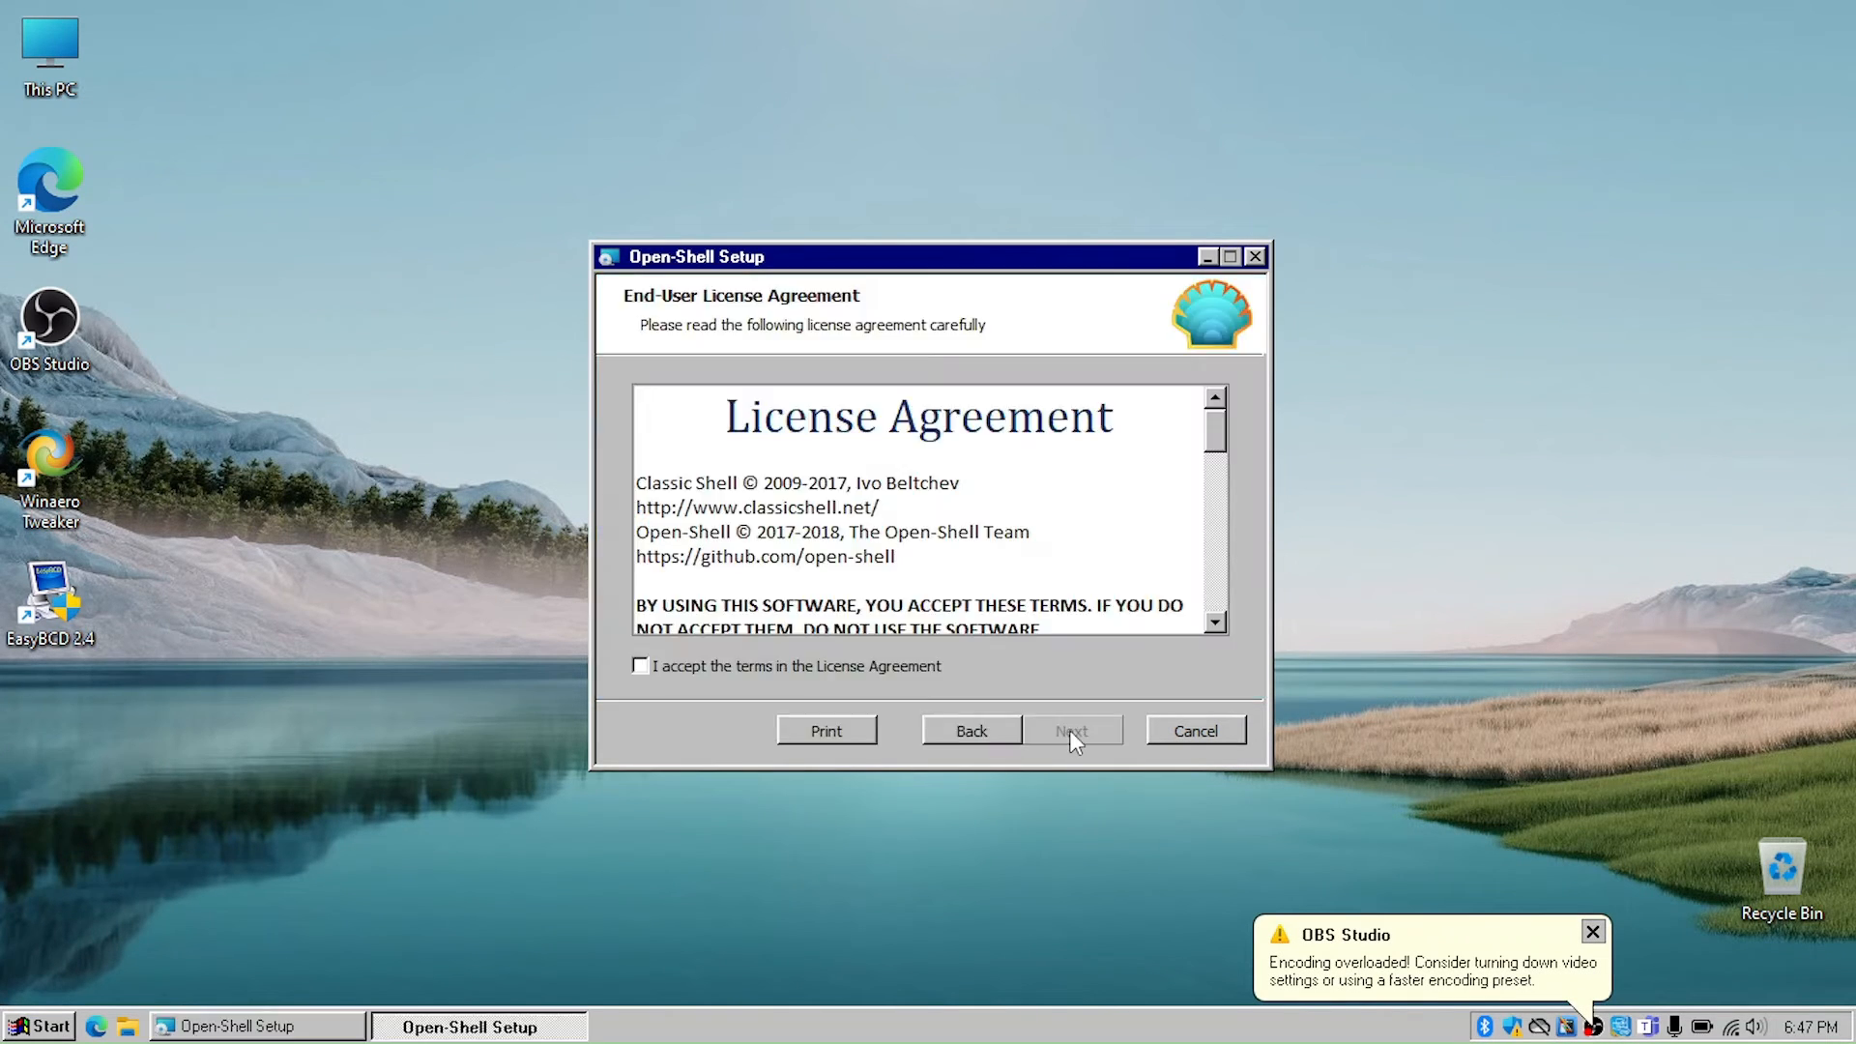
key("XF86AudioLowerVolume")
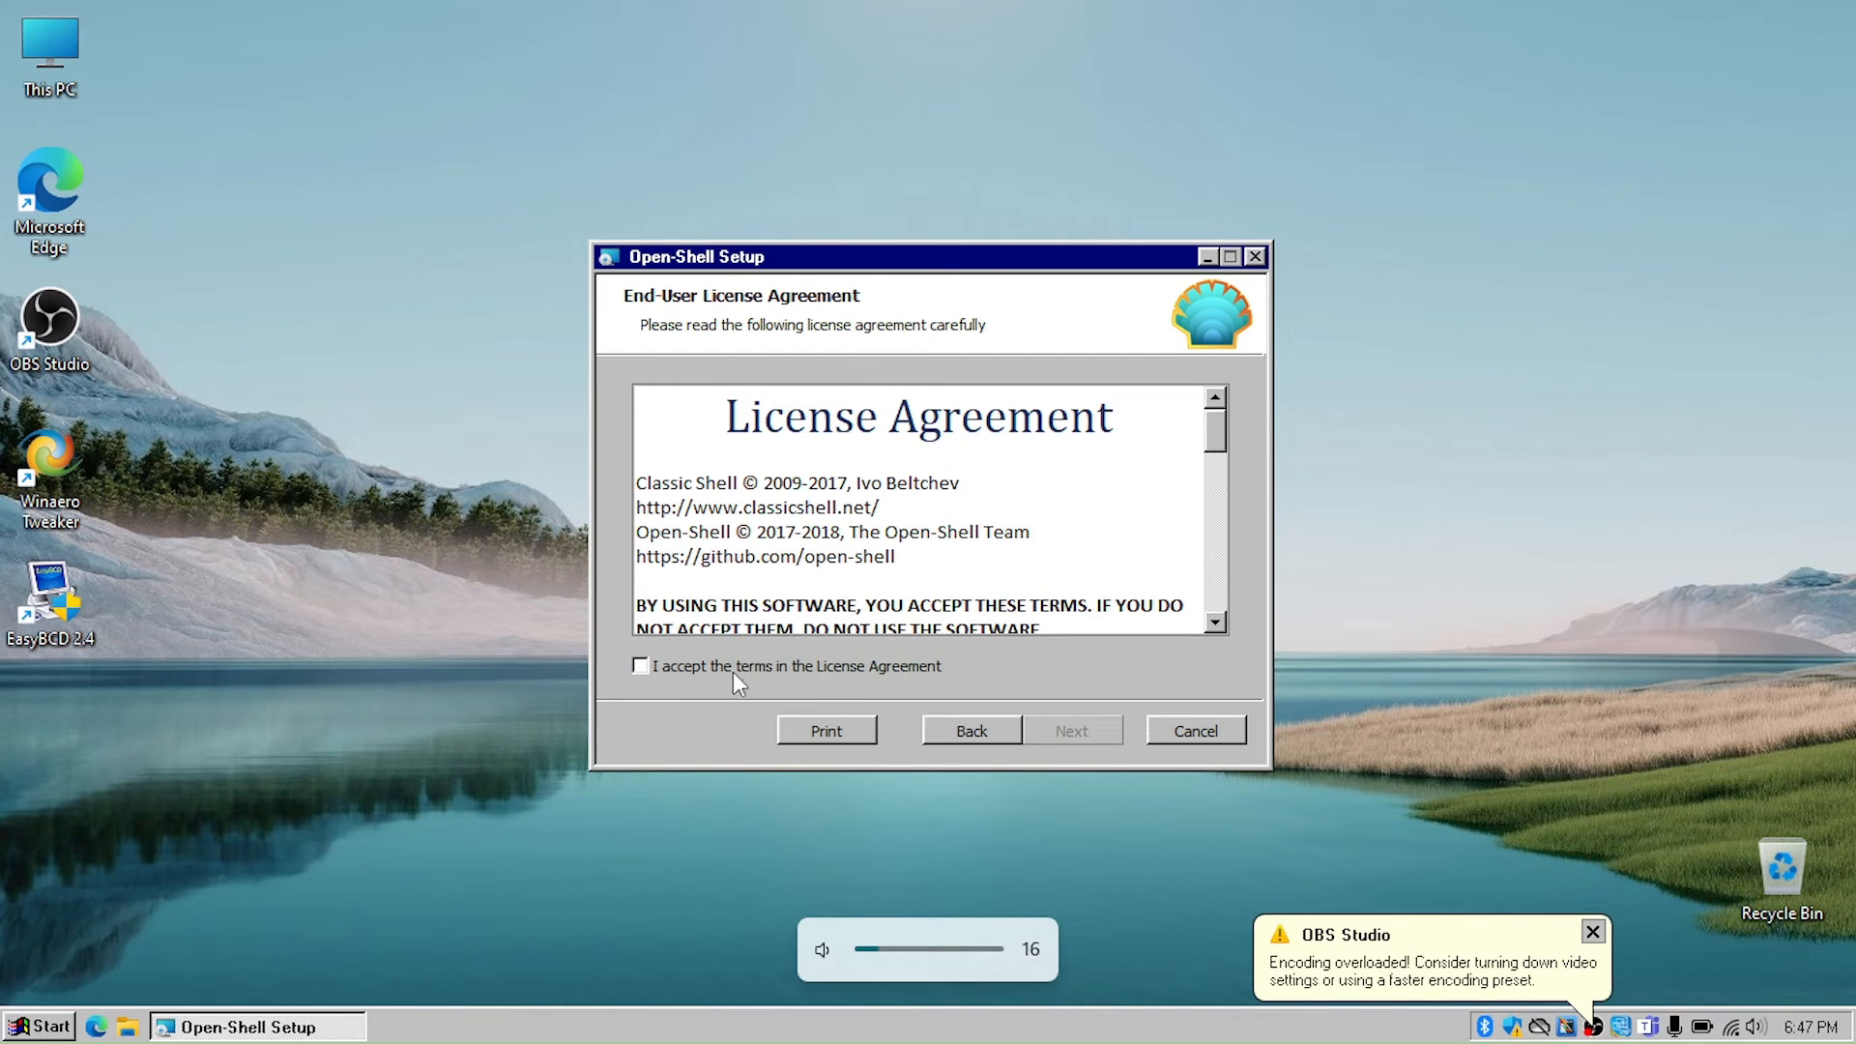
left_click(733, 667)
left_click(1084, 738)
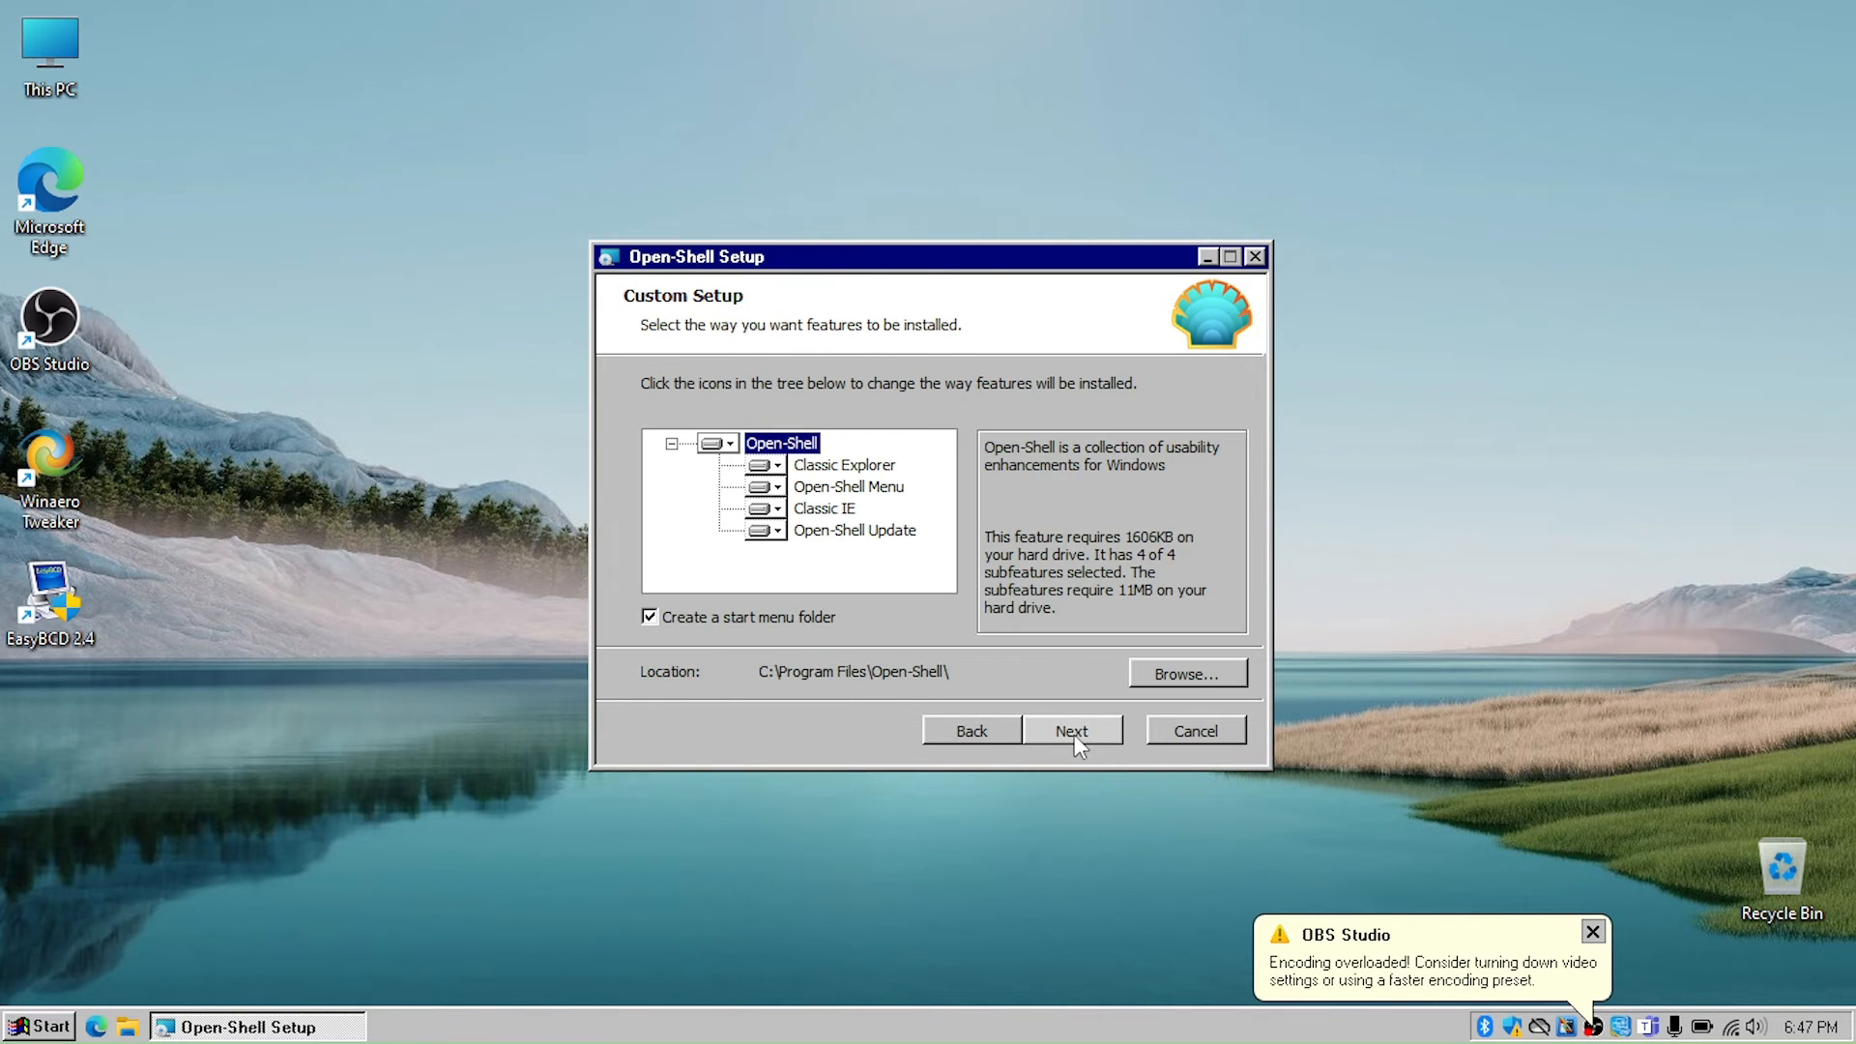
Exclude Classic IE and Classic Explorer from the Open-Shell features, and install it, allowing the installer to make changes.
left_click(773, 509)
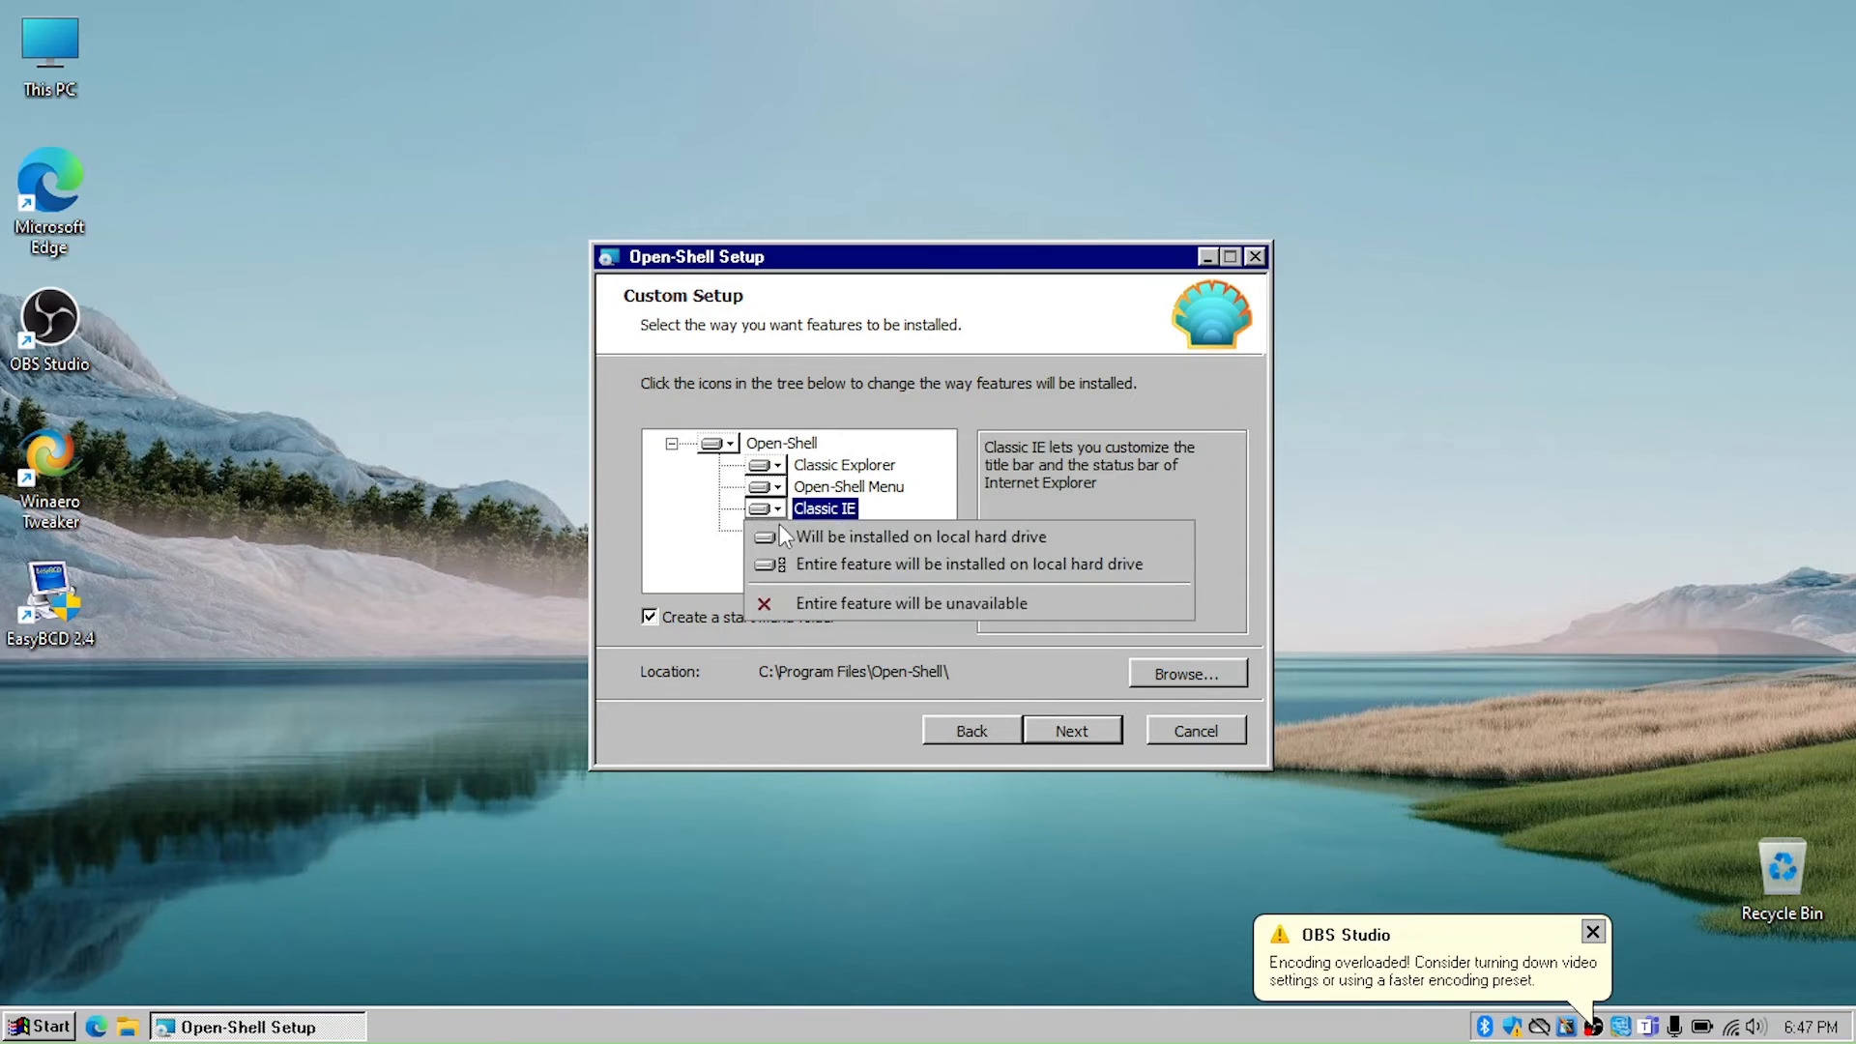
left_click(791, 593)
left_click(763, 465)
left_click(789, 569)
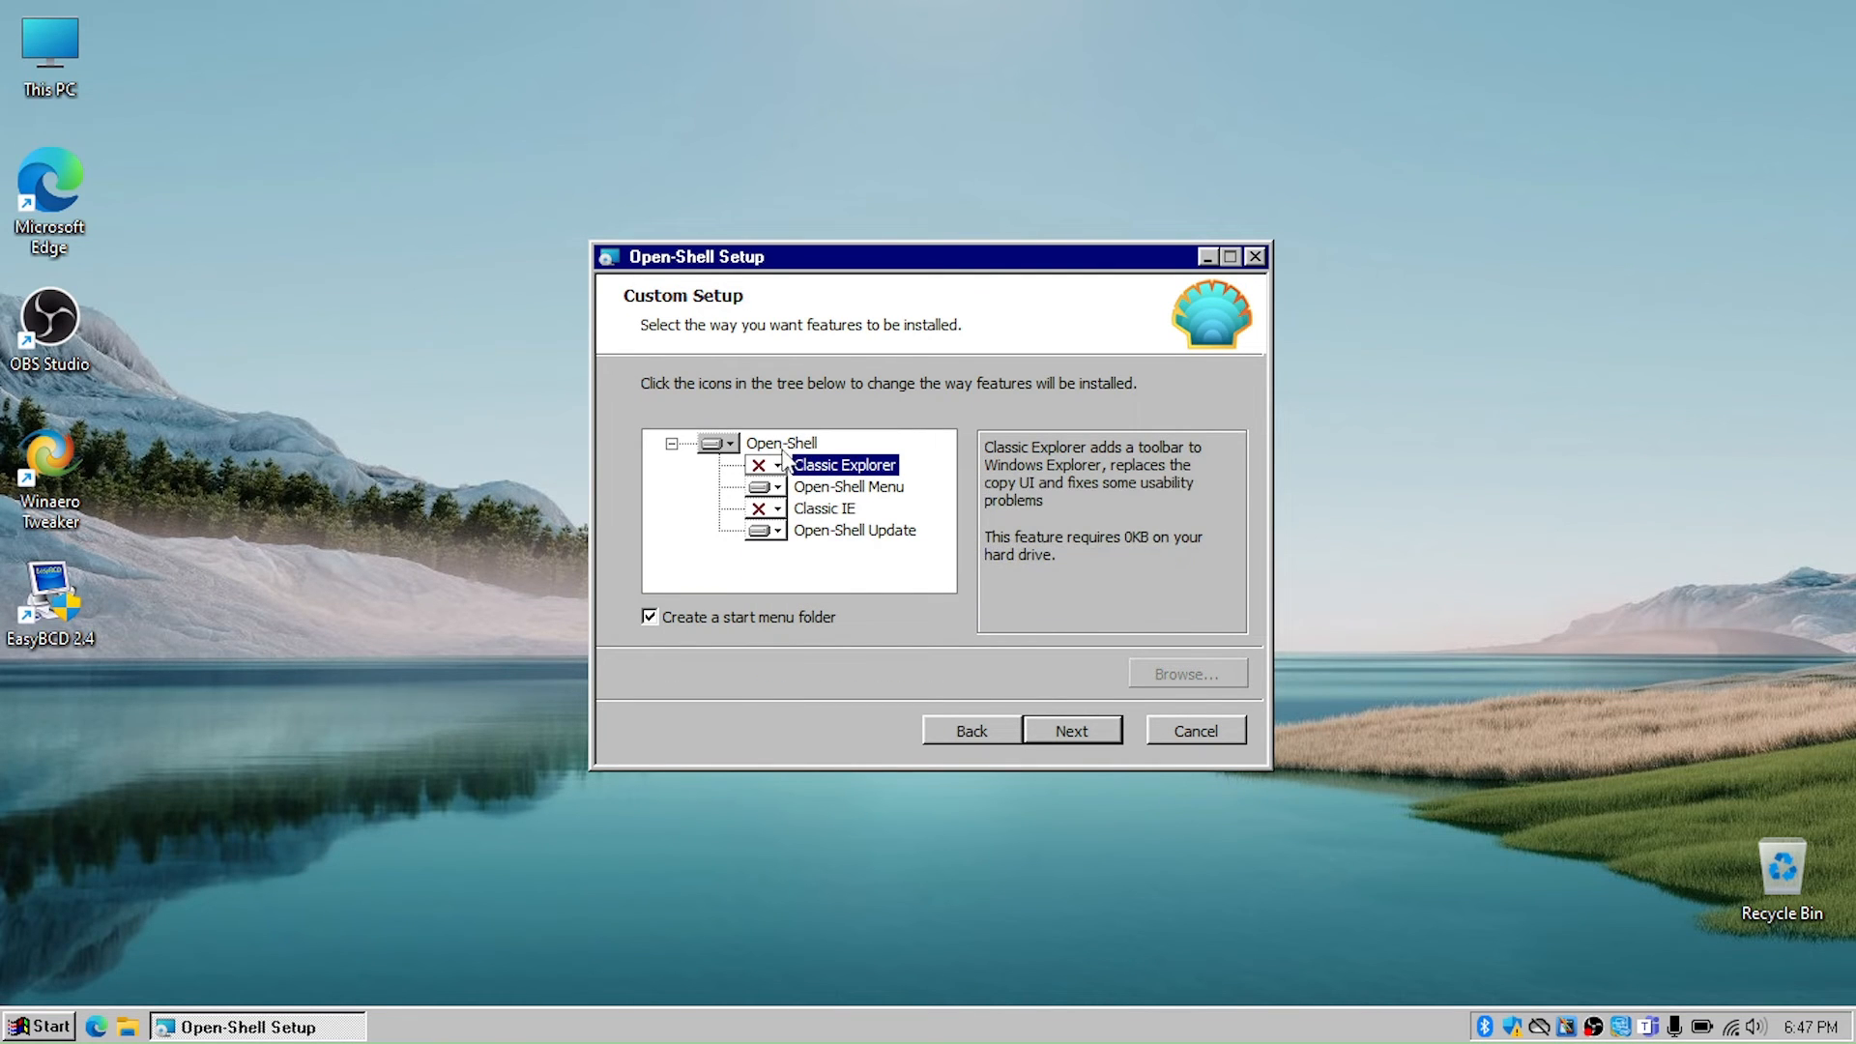
left_click(1088, 716)
left_click(1087, 727)
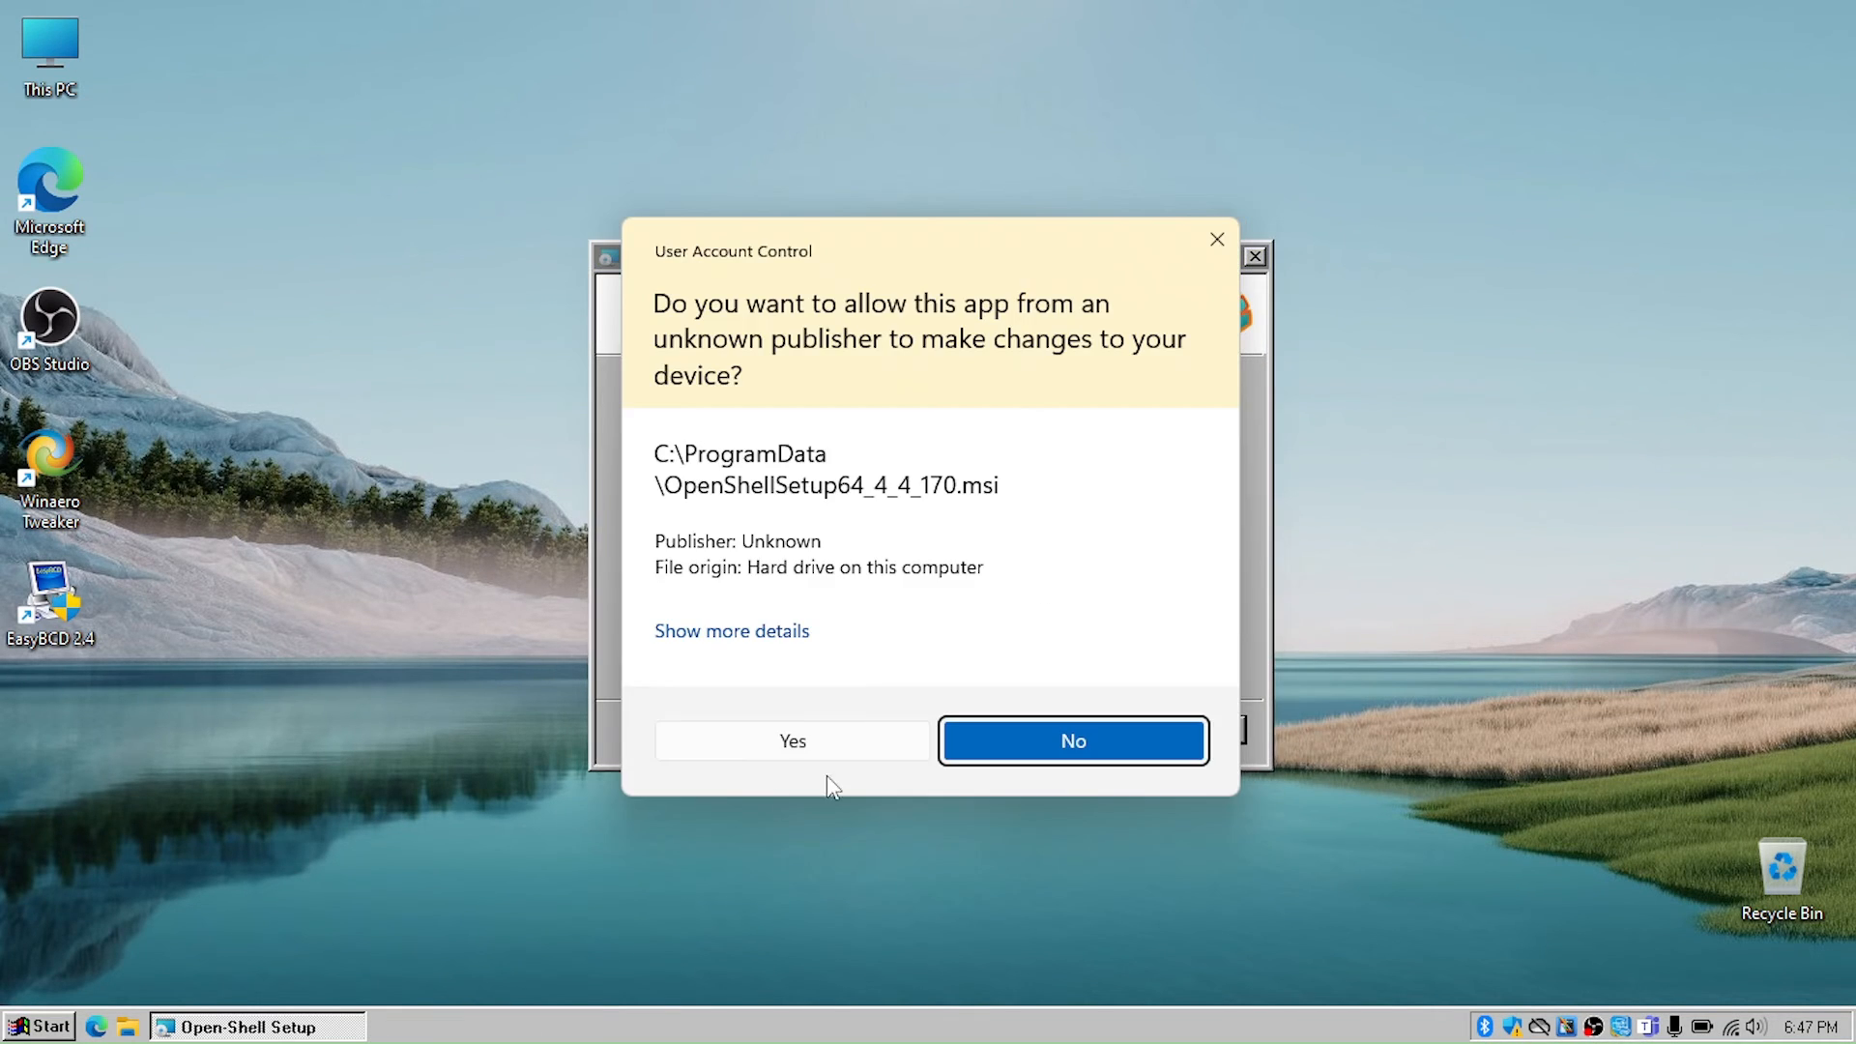
left_click(695, 750)
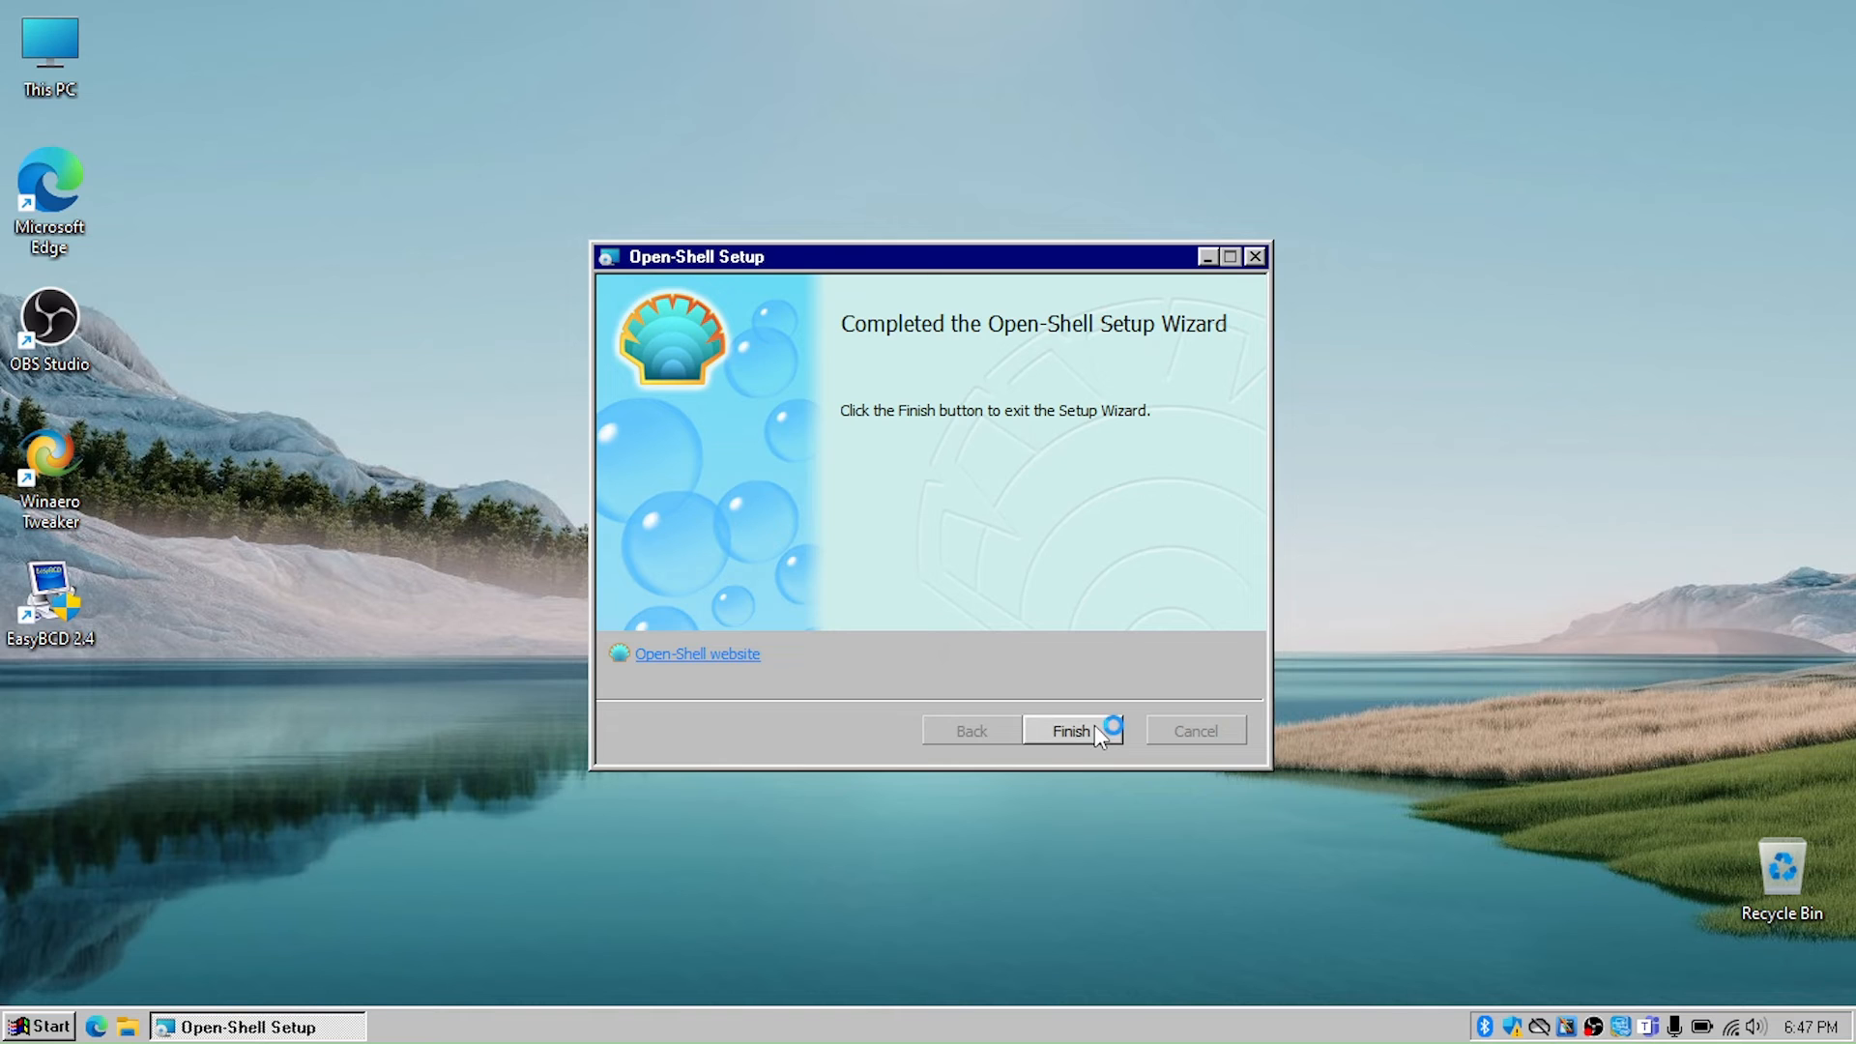
Exit the completed Open-Shell setup wizard and open Open-Shell Menu Settings from the new Start menu.
left_click(1096, 727)
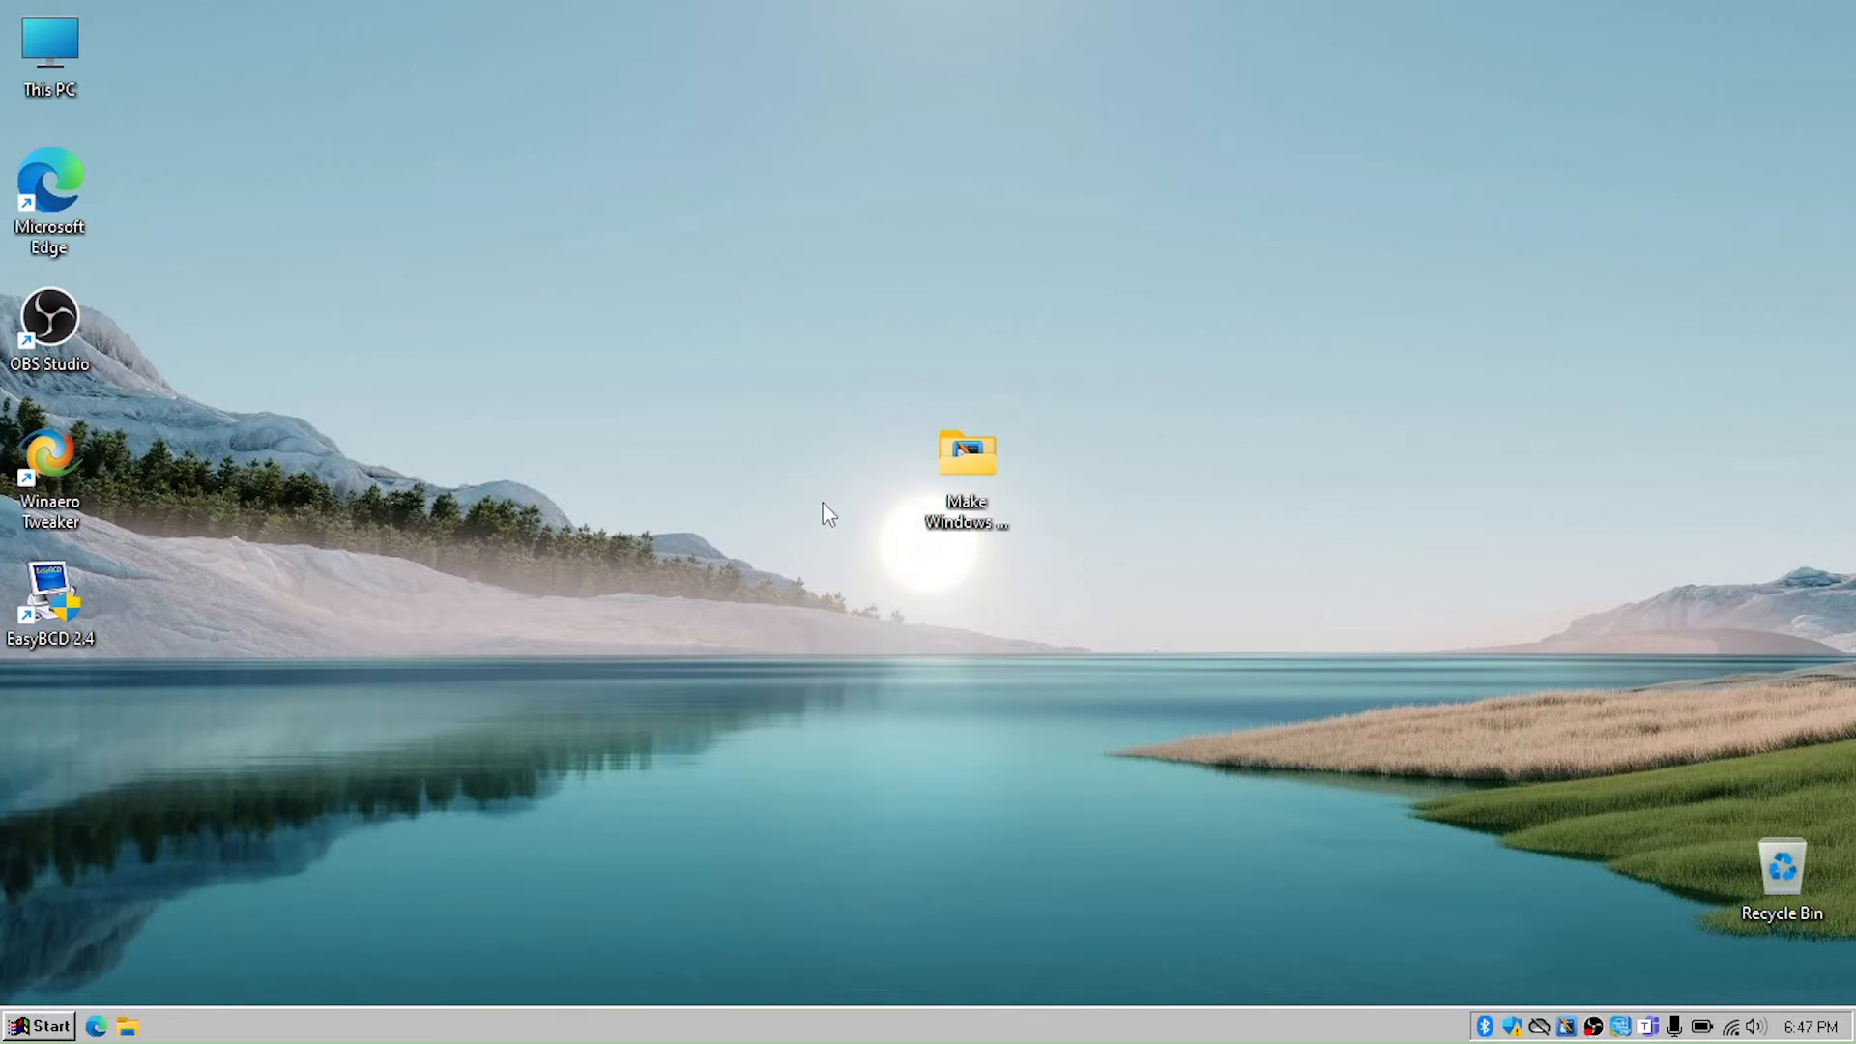
key("super")
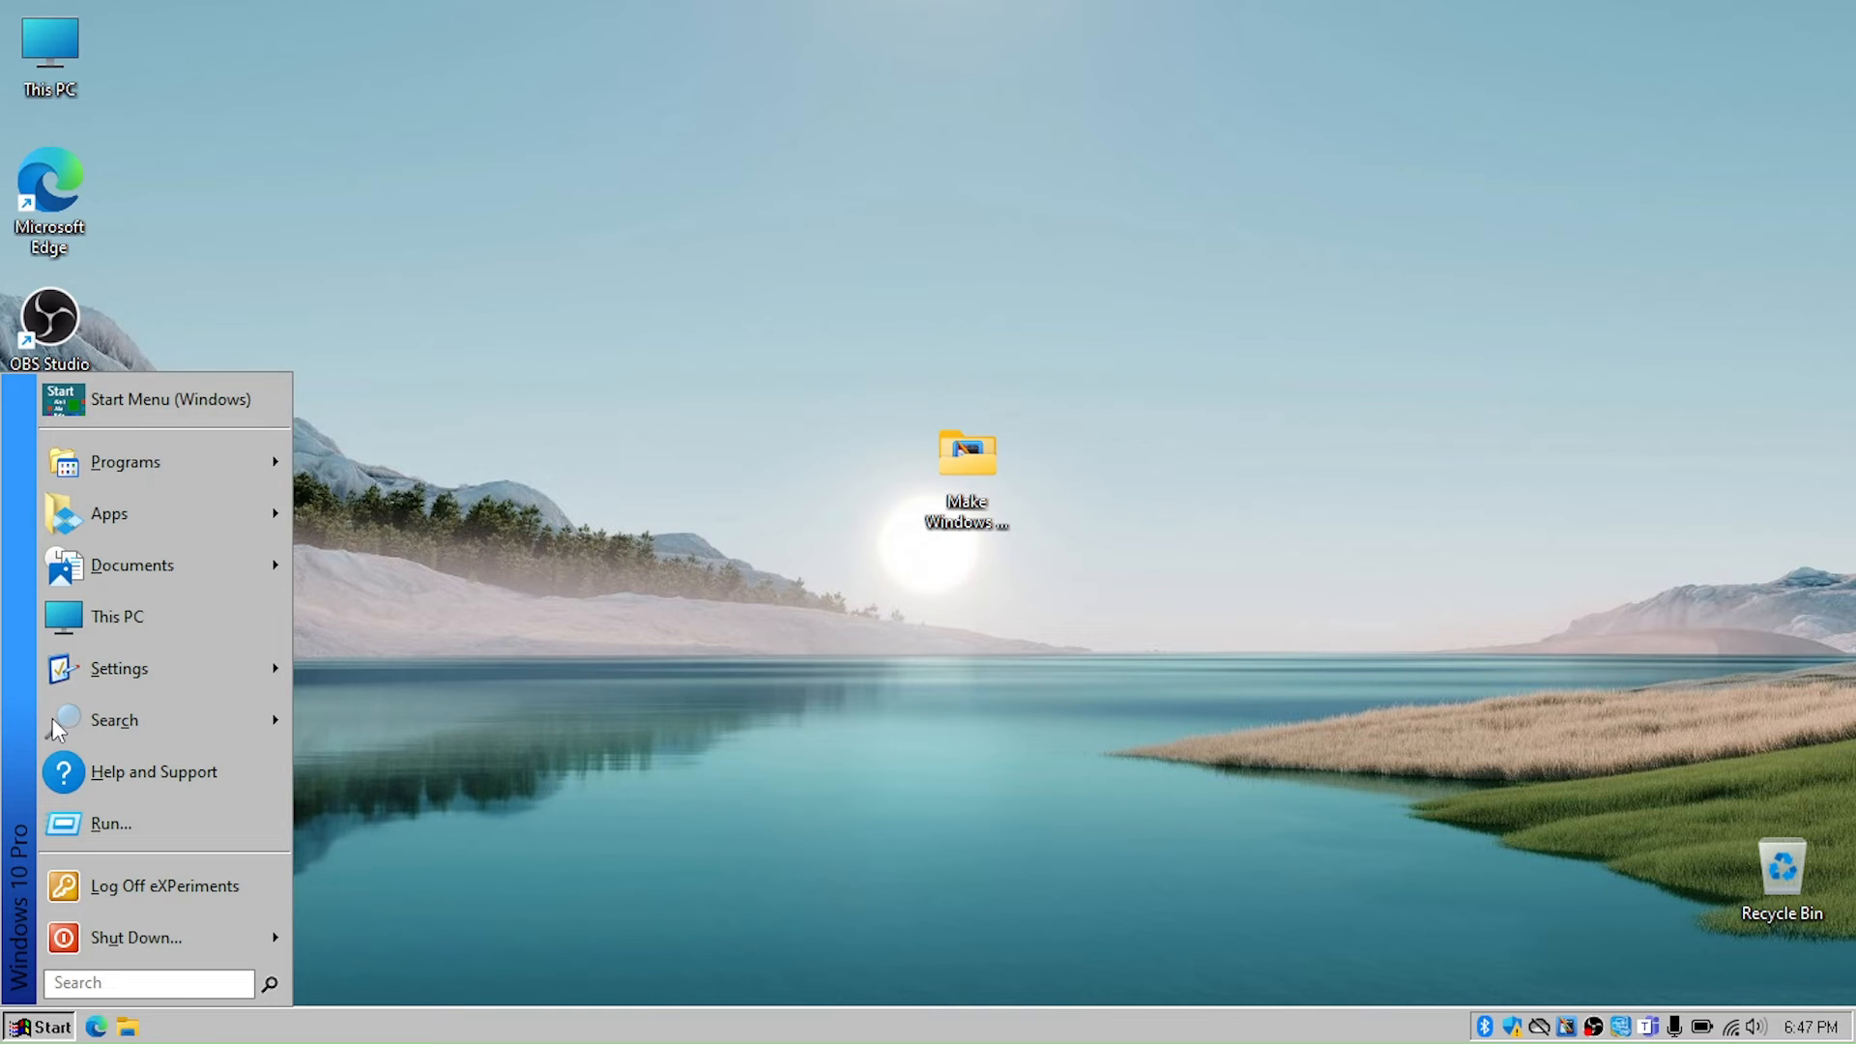
mouse_move(166, 504)
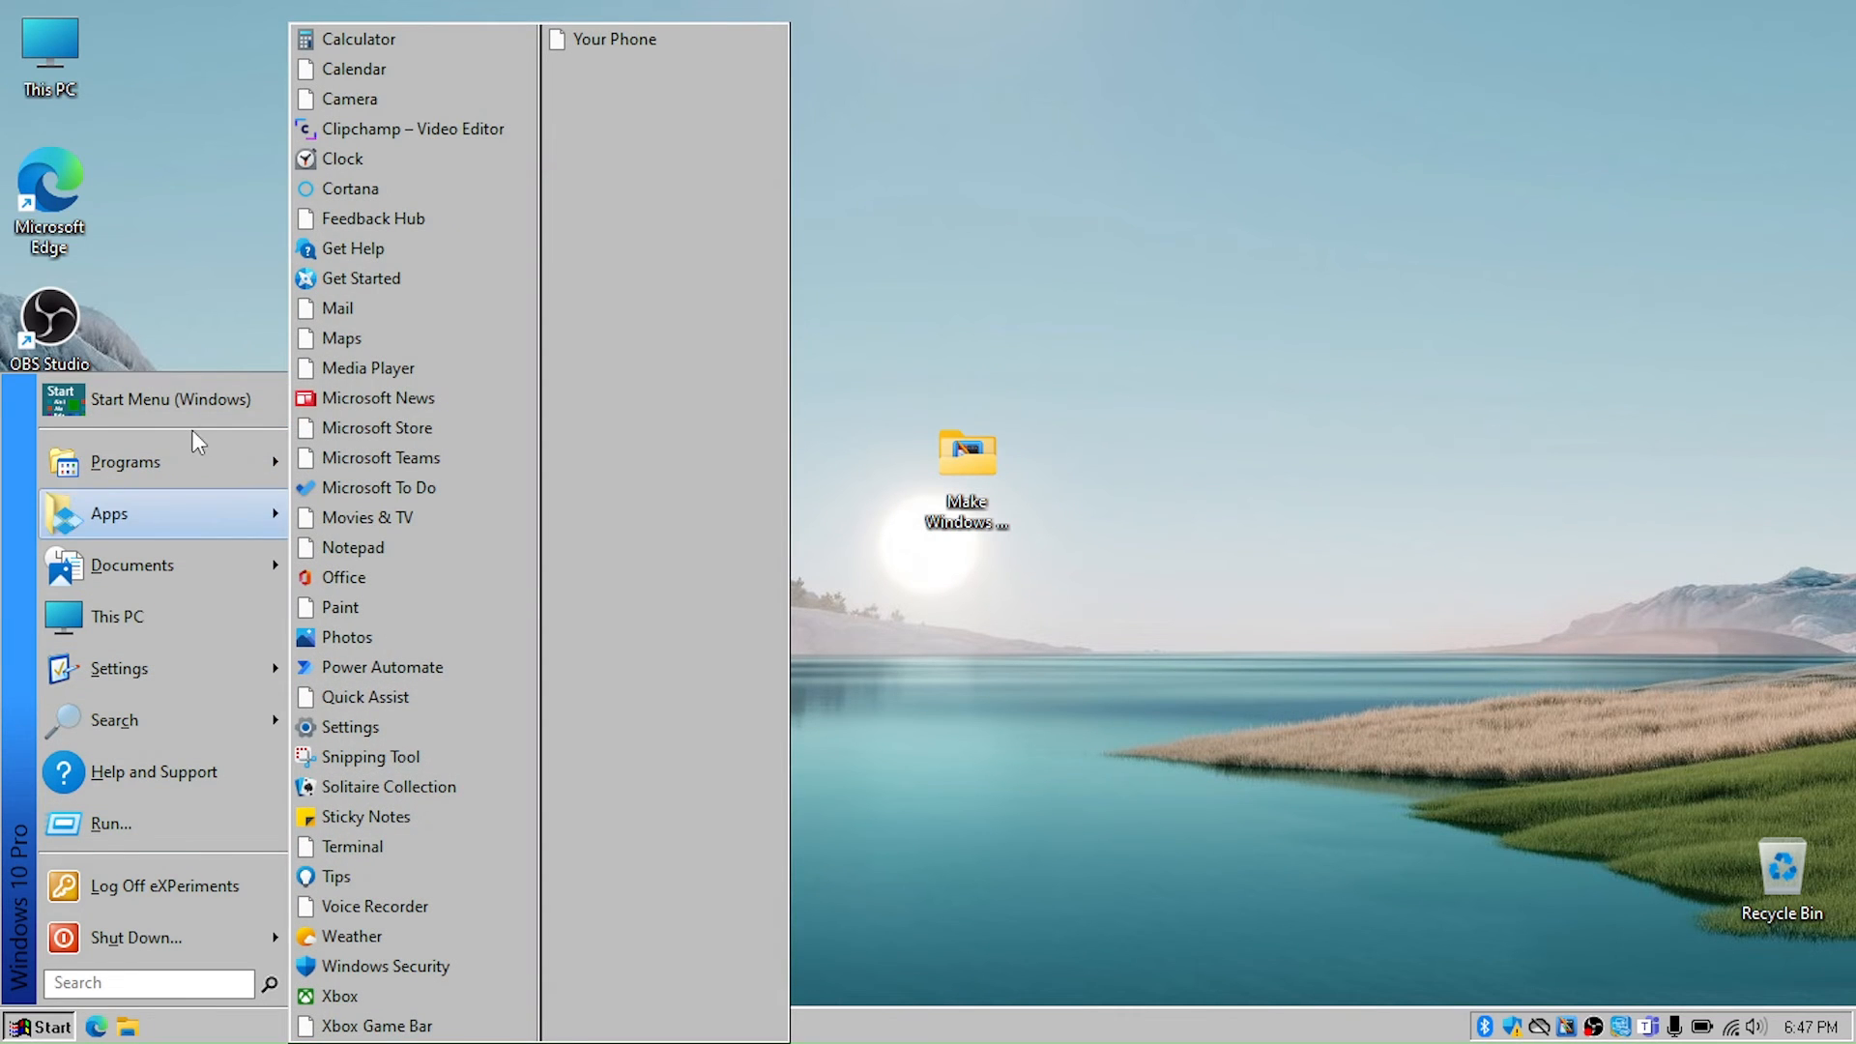
mouse_move(196, 452)
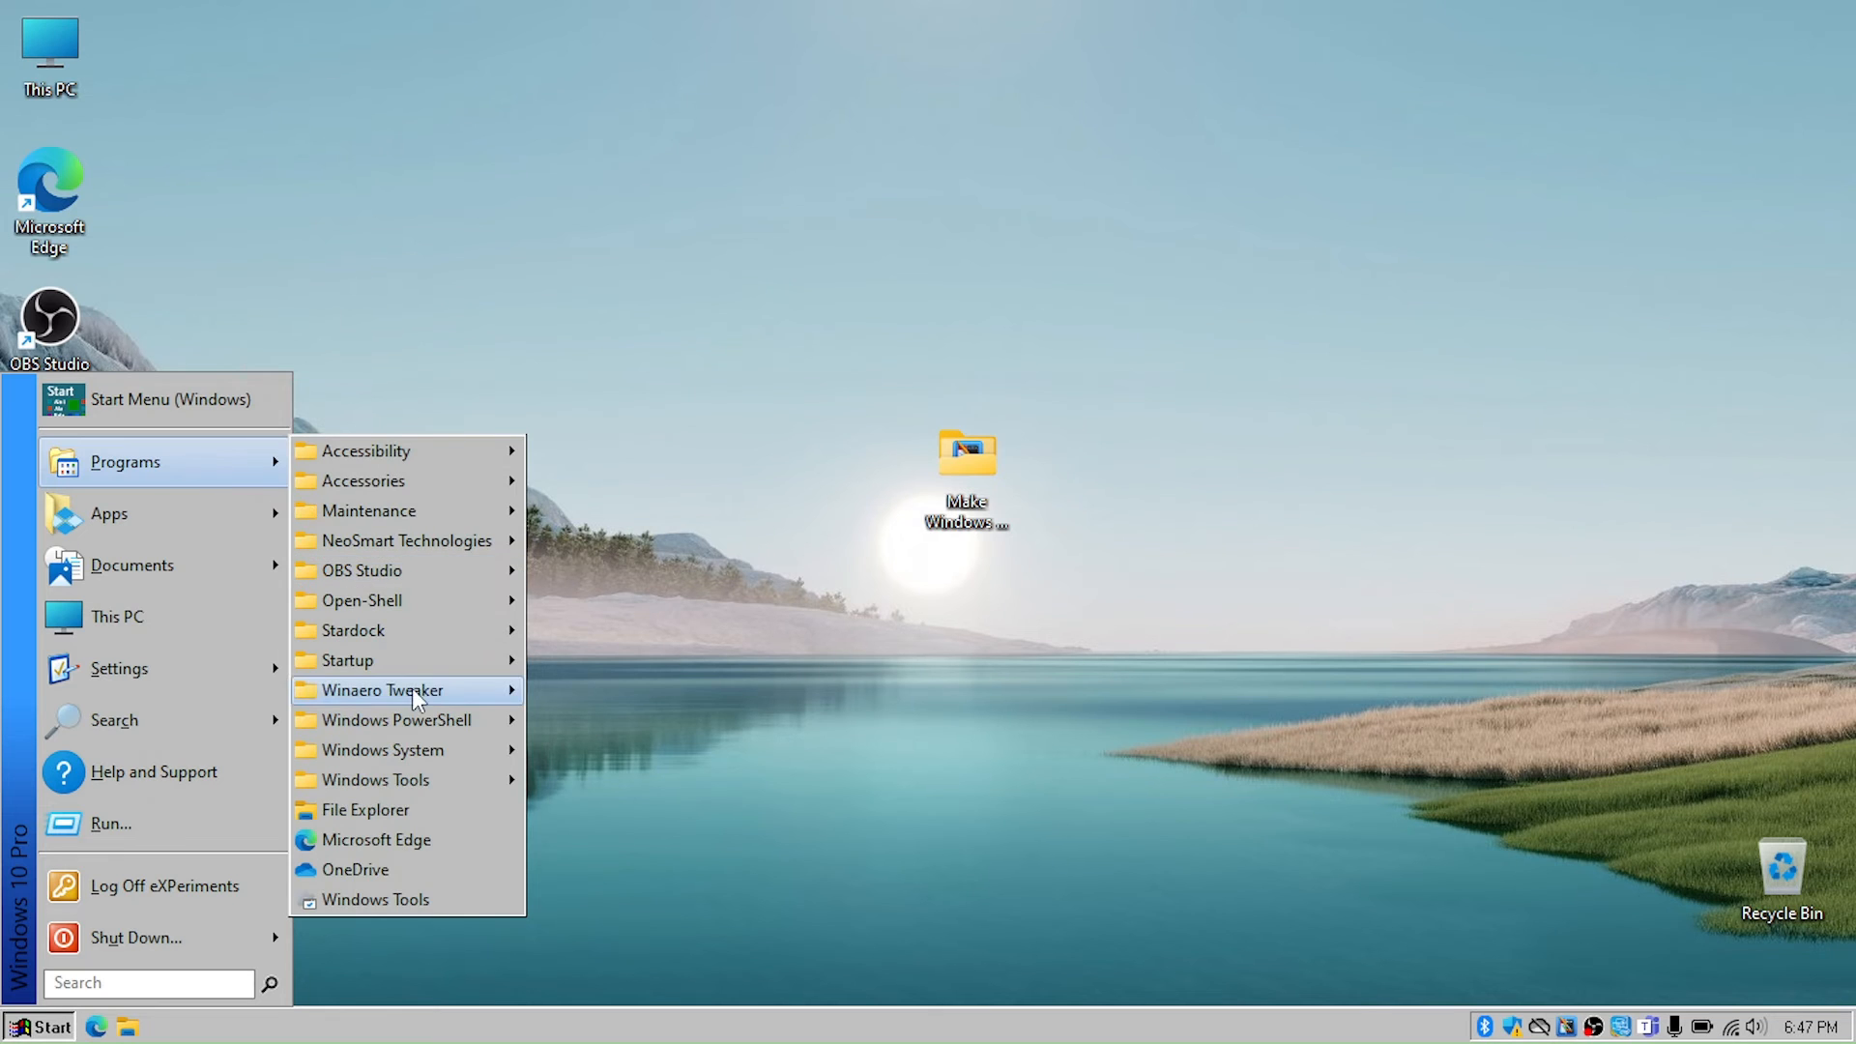
mouse_move(506, 611)
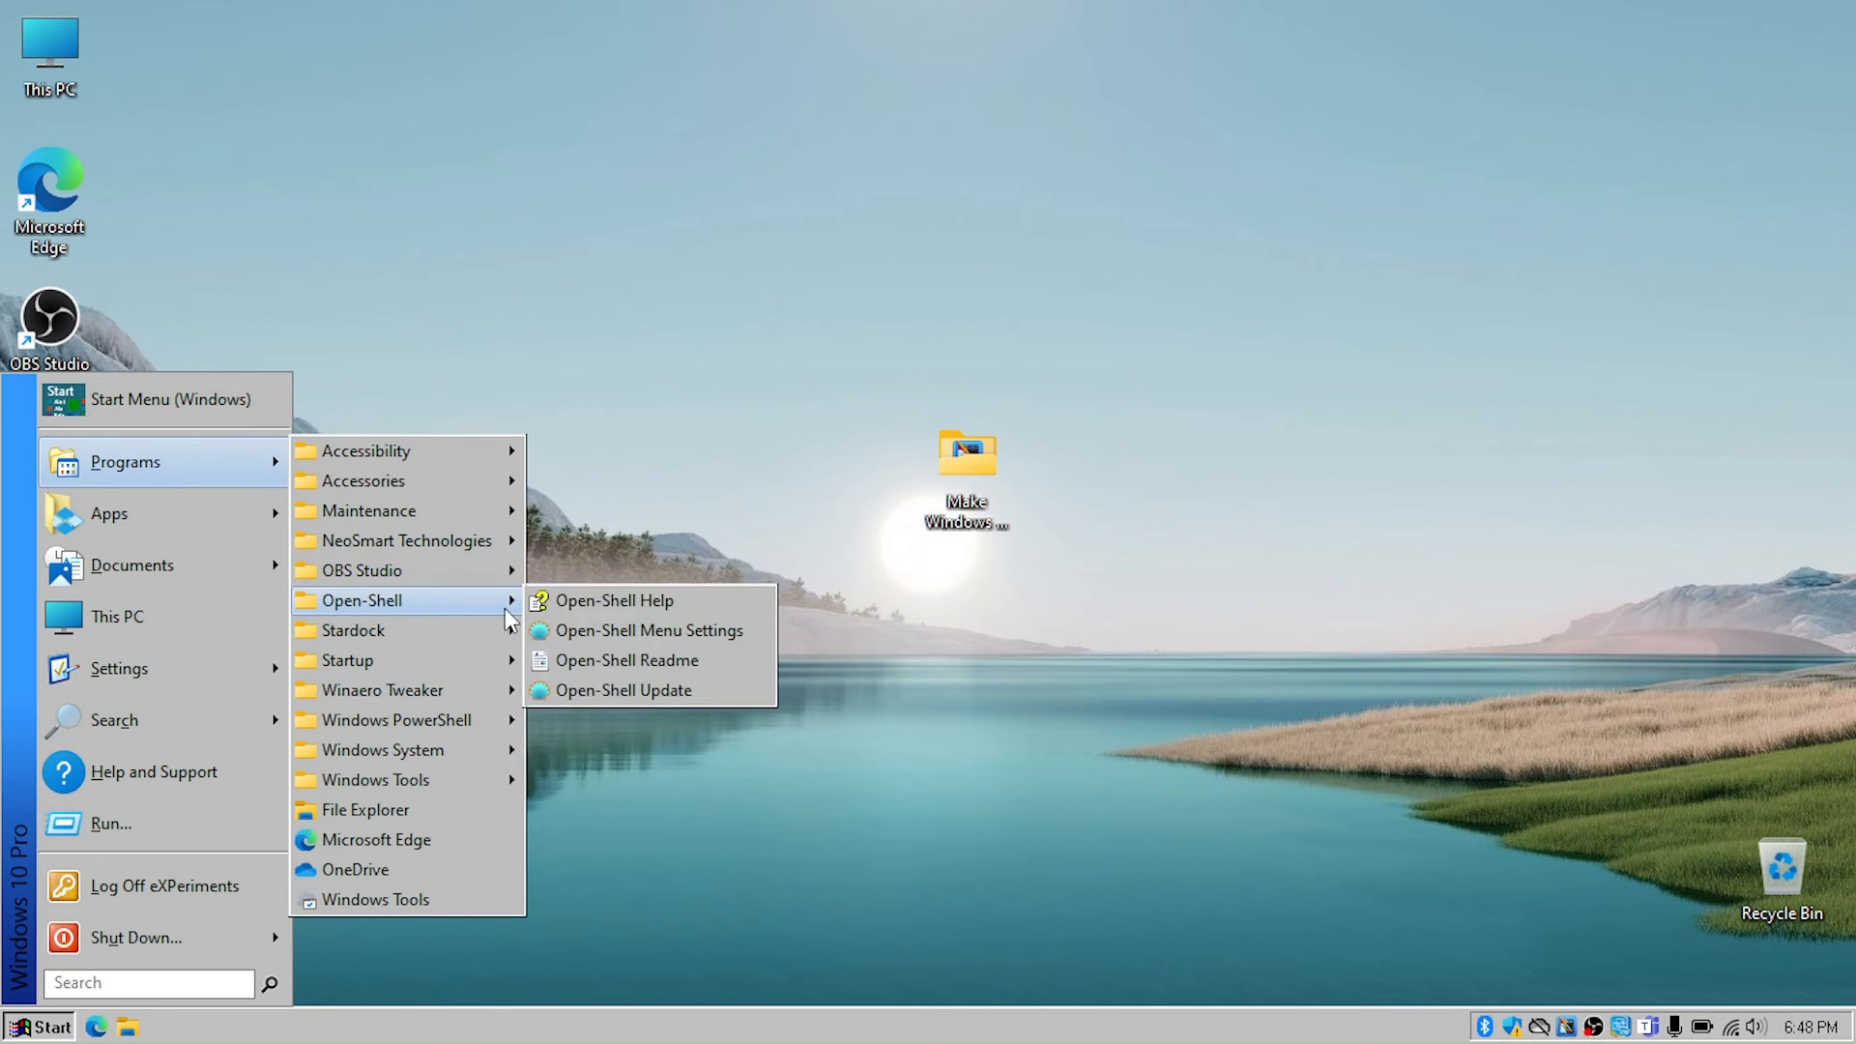
left_click(593, 633)
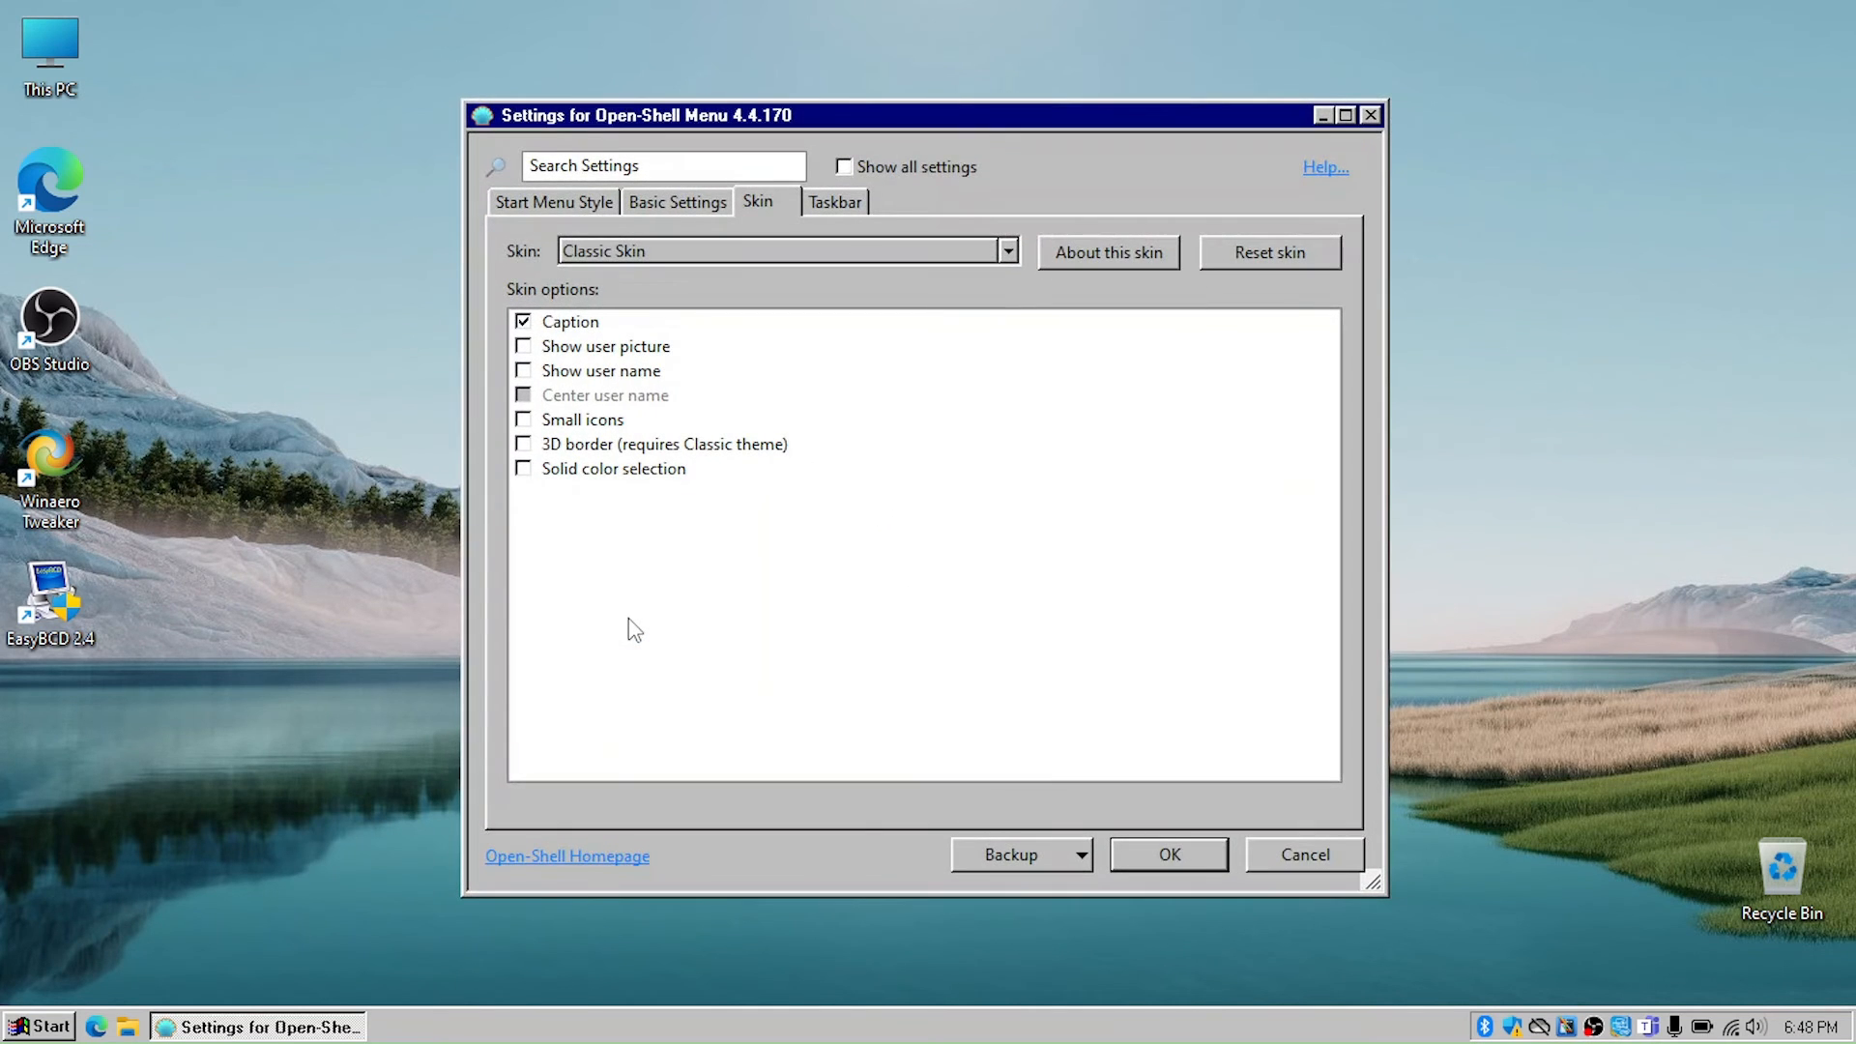
Review the Start menu style and skin settings, keep Classic Skin with Caption enabled, and accept the settings.
left_click(505, 203)
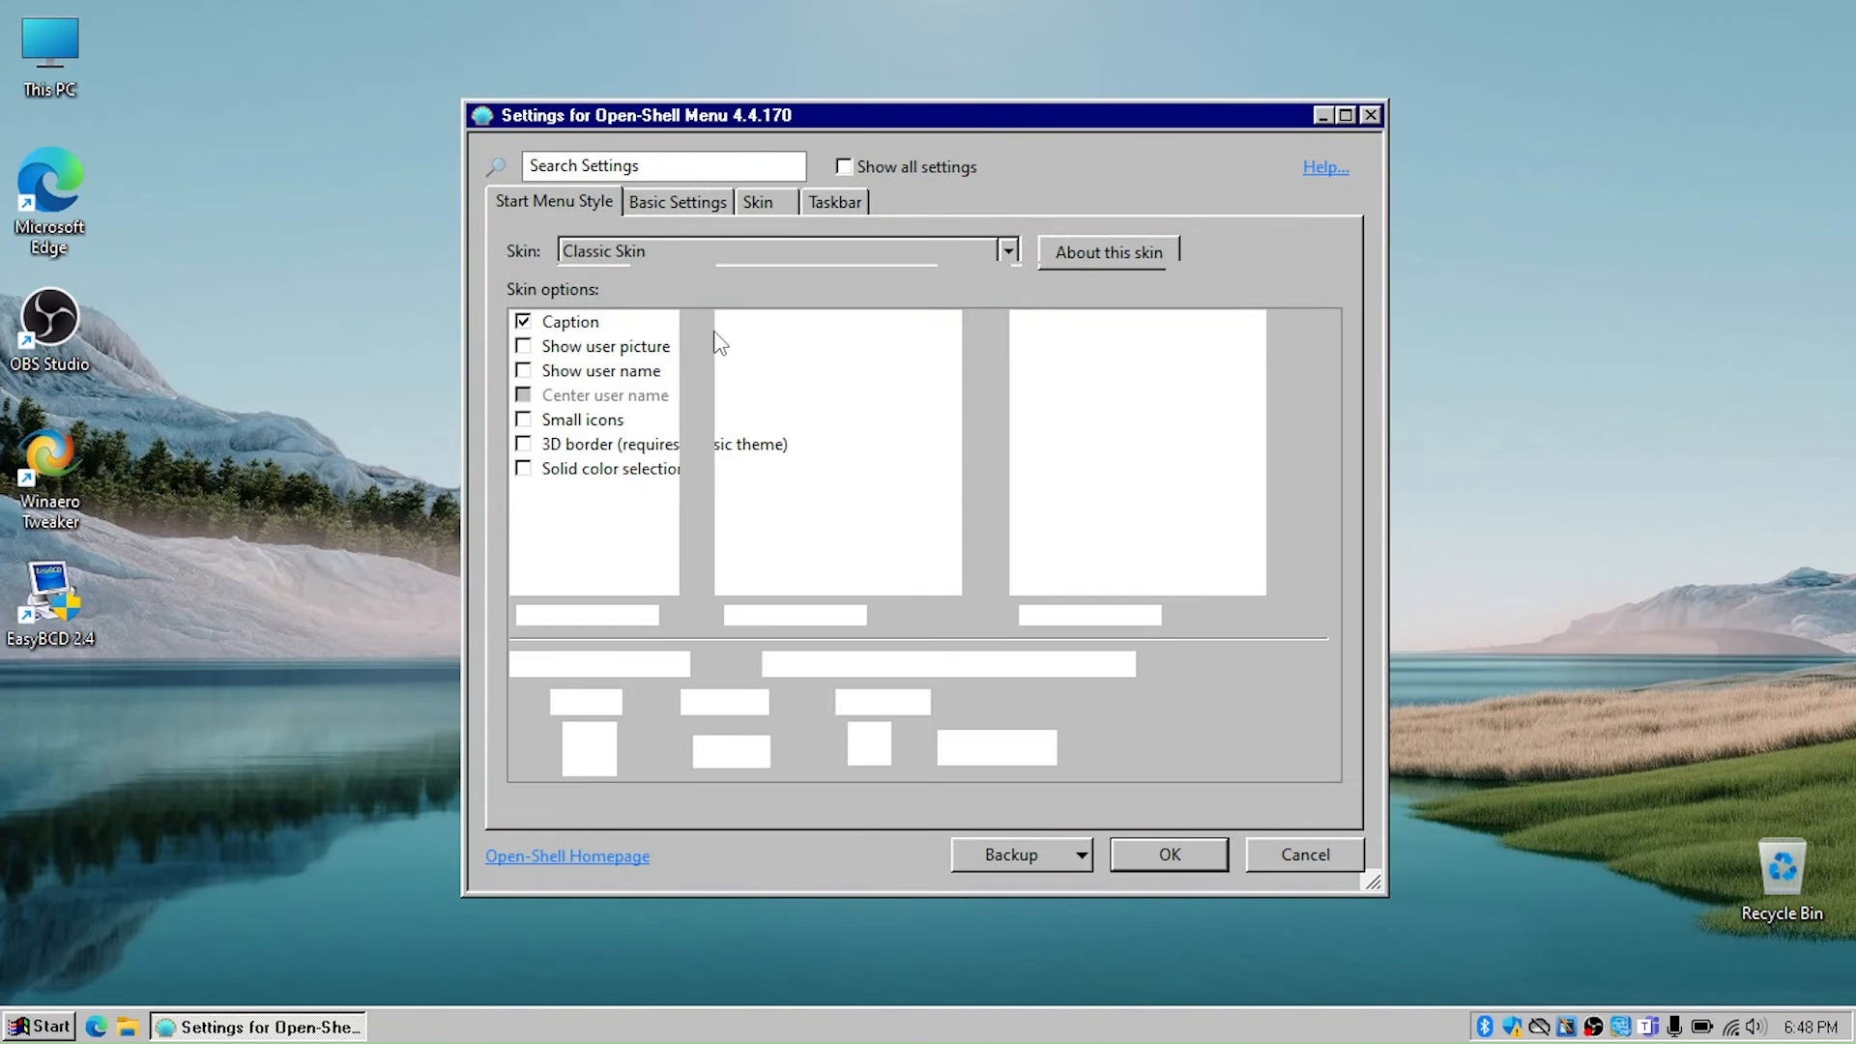
left_click(758, 201)
left_click(721, 253)
left_click(719, 257)
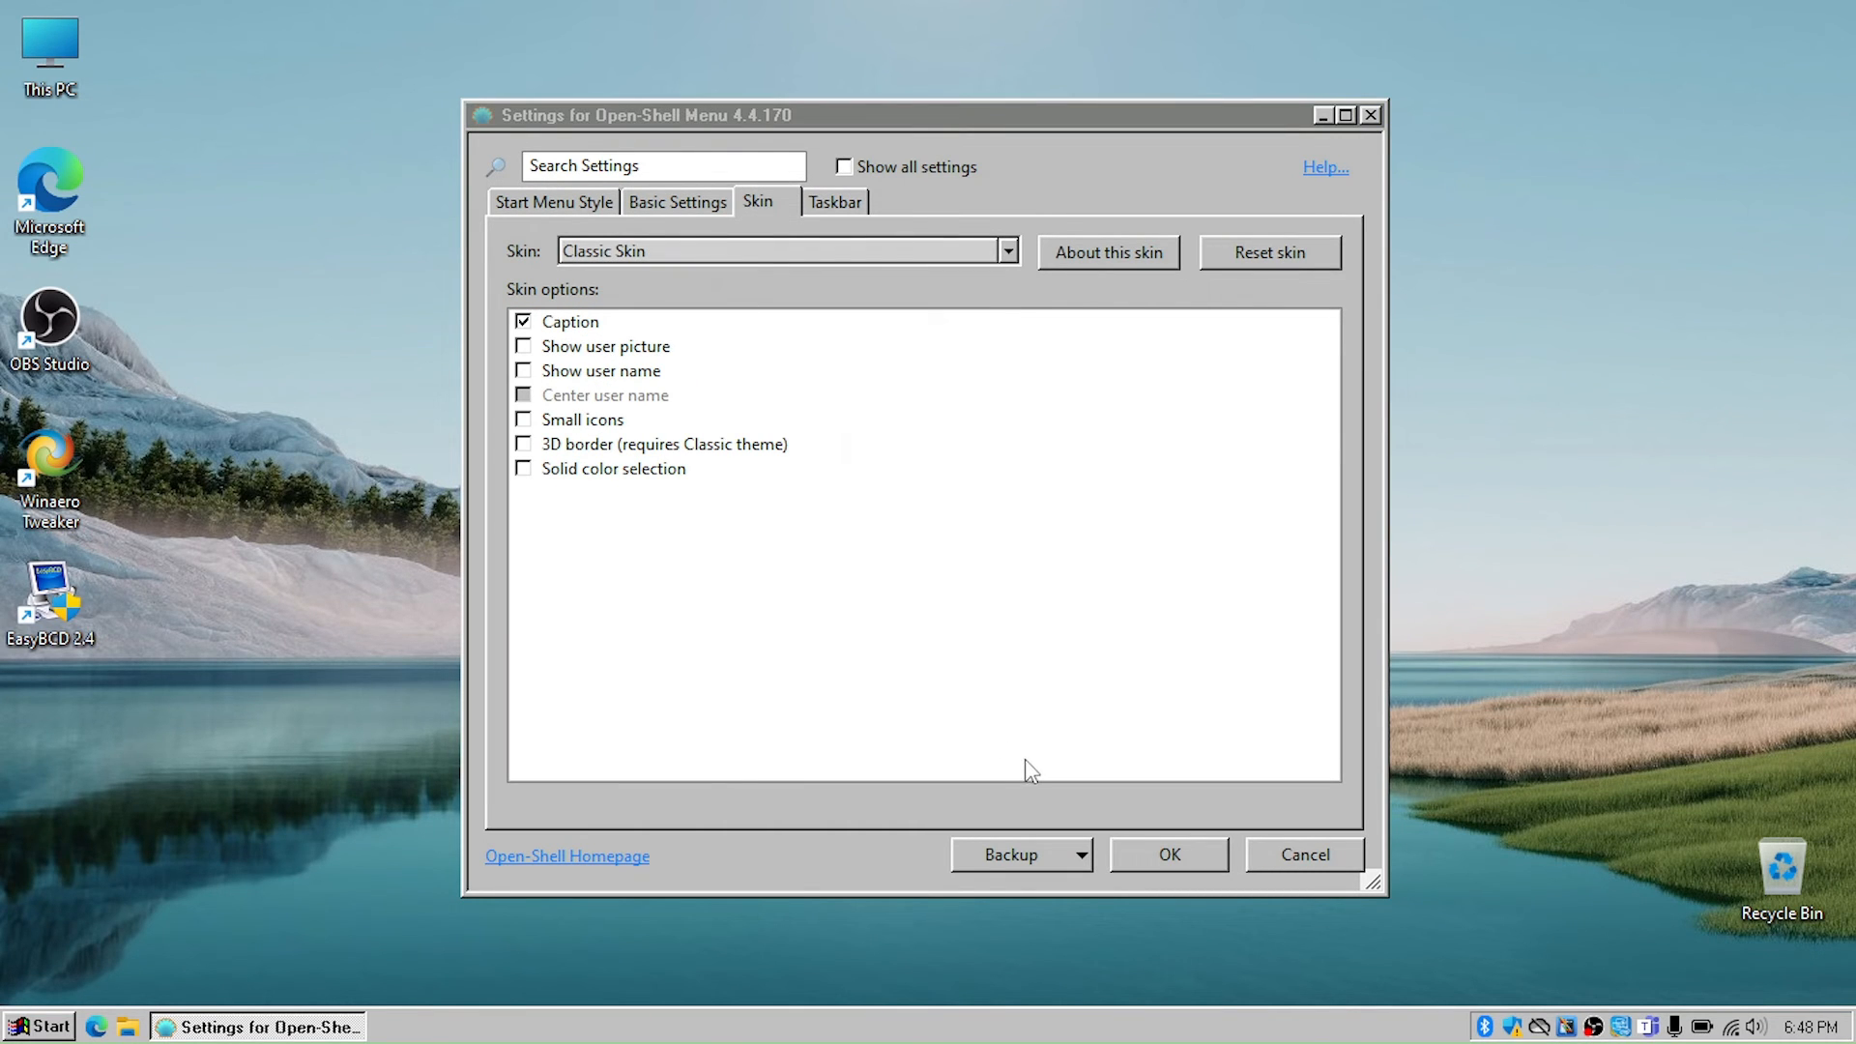
left_click(1176, 856)
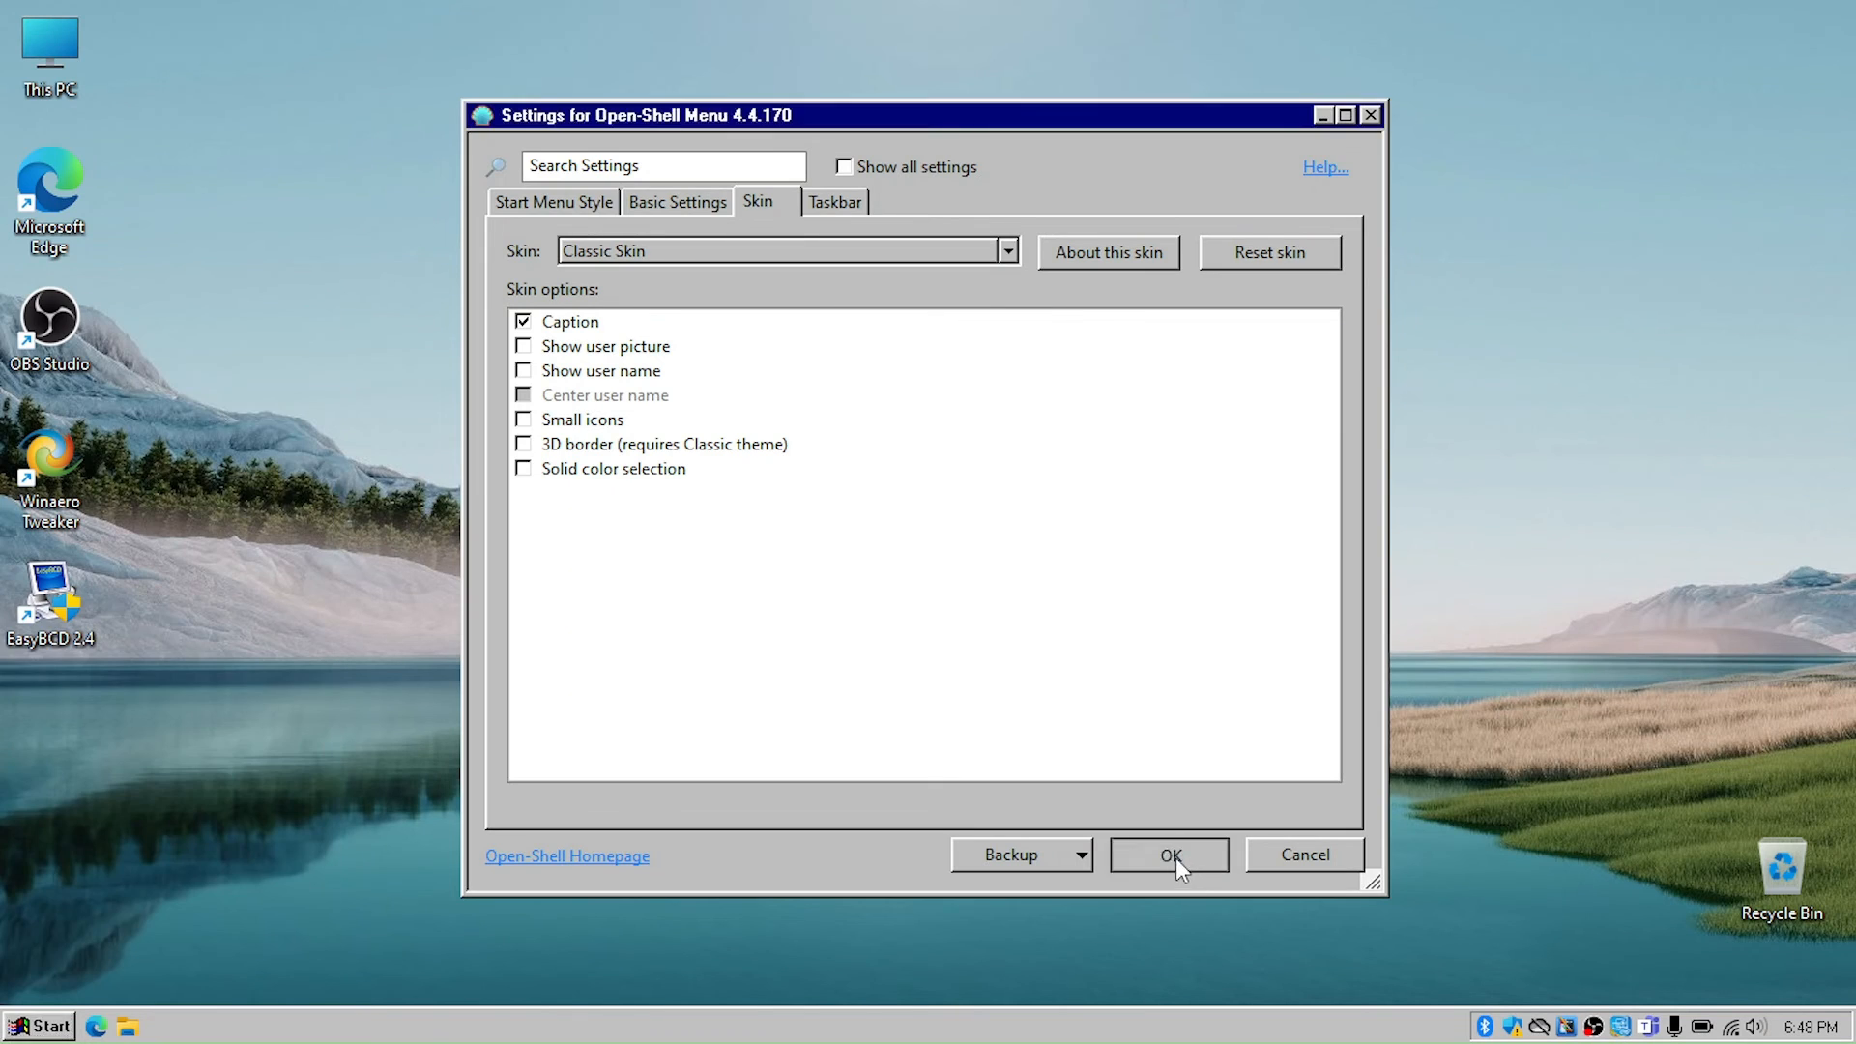
Check the classic Start menu, close it, and mute the system sound.
key("super")
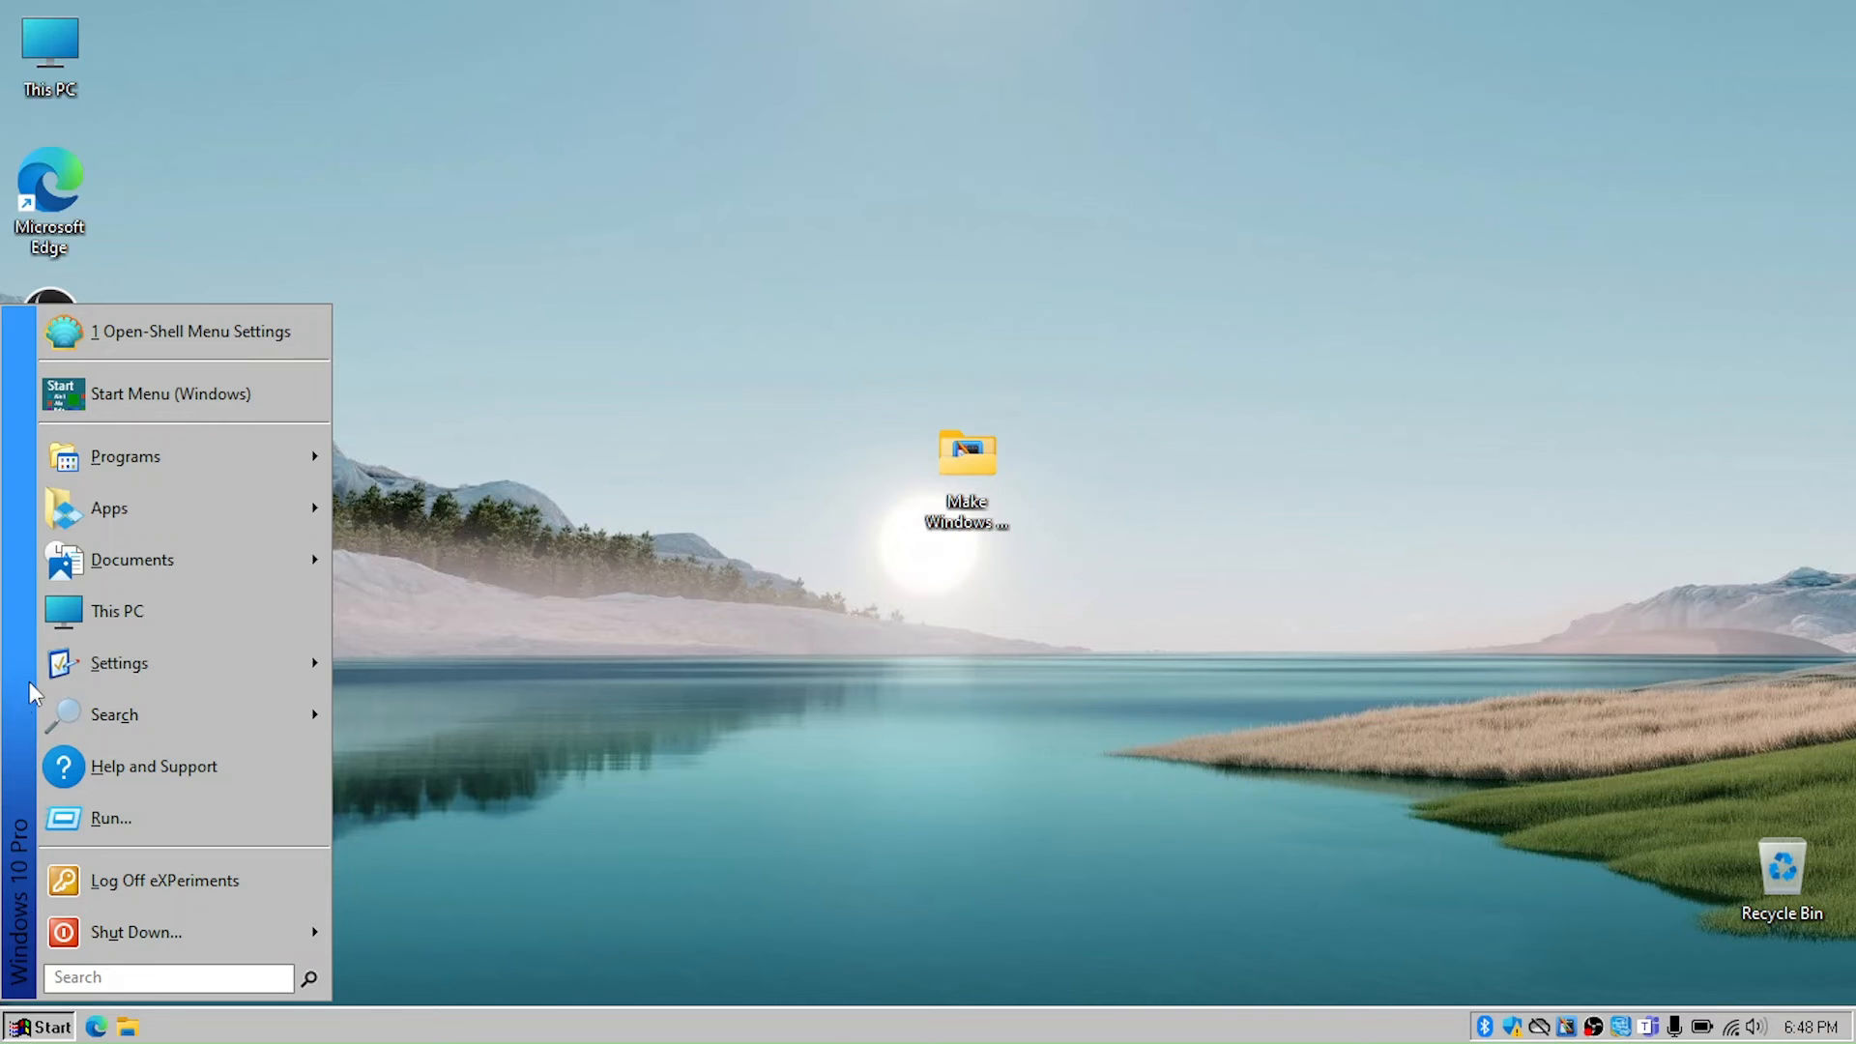
left_click(582, 152)
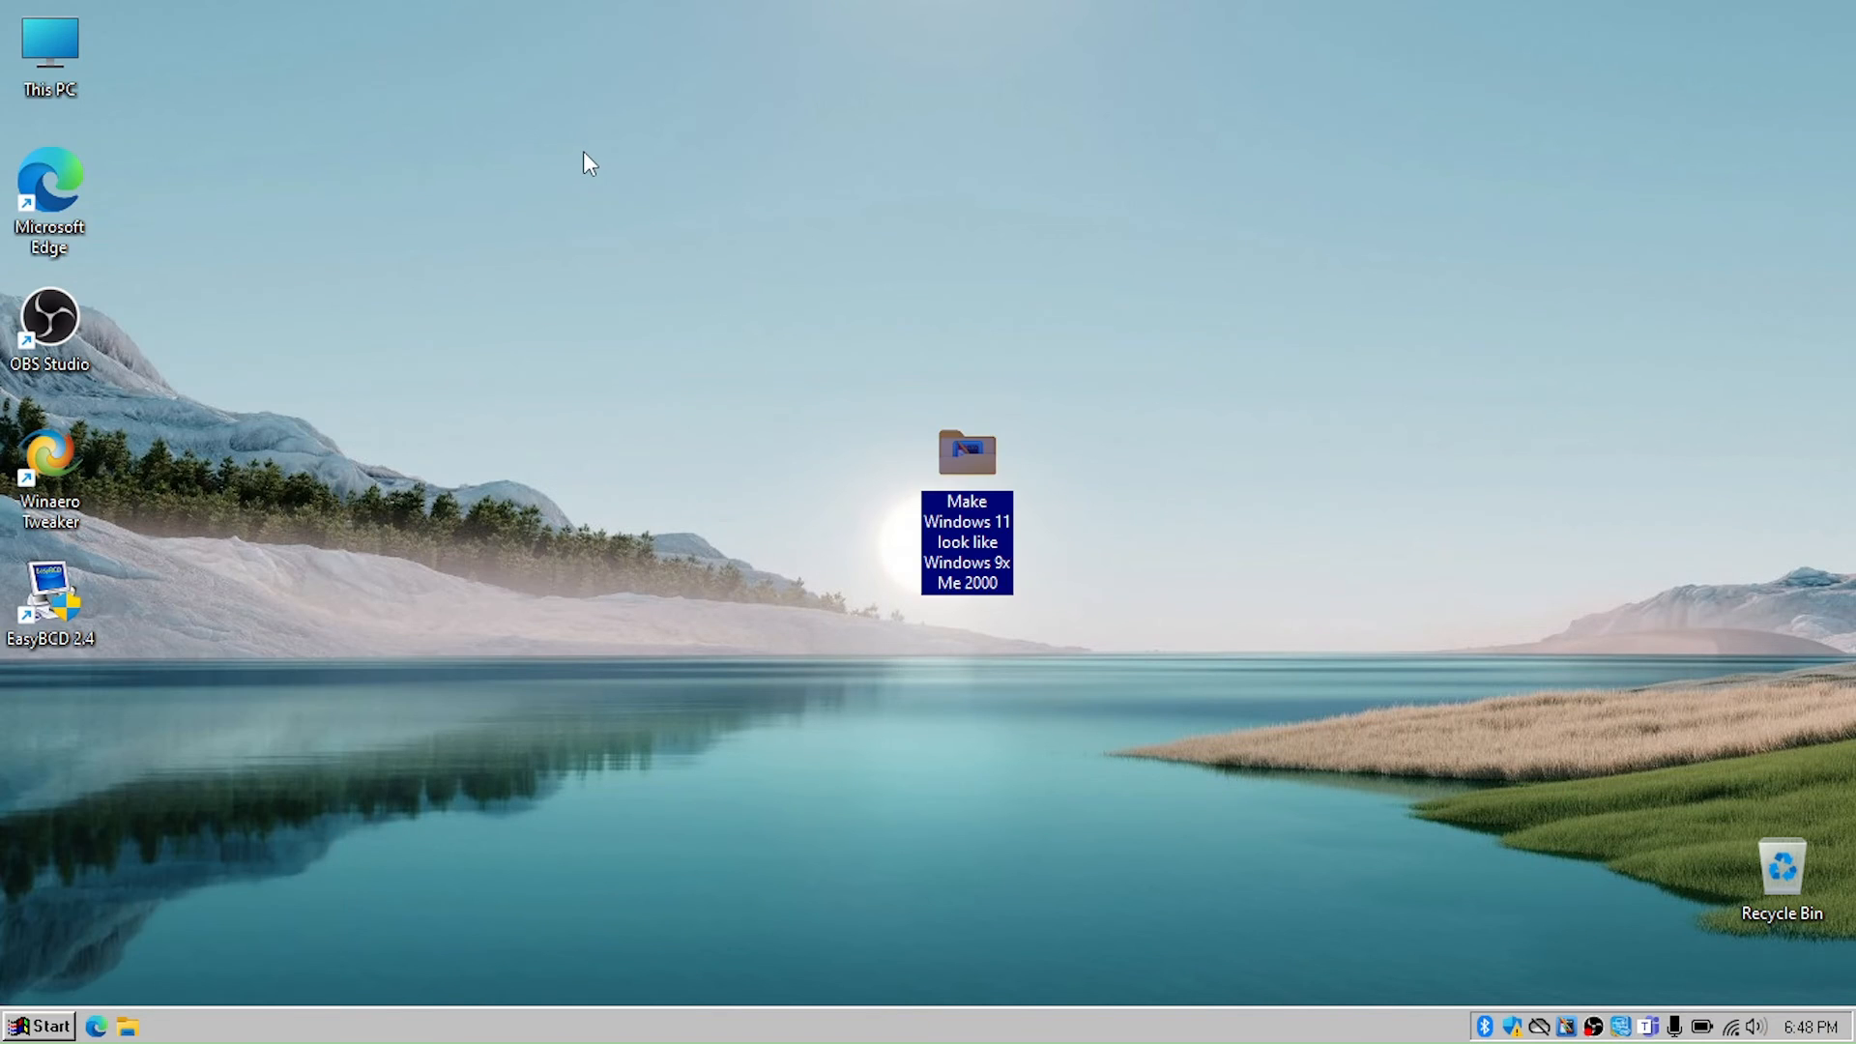
key("XF86AudioMute")
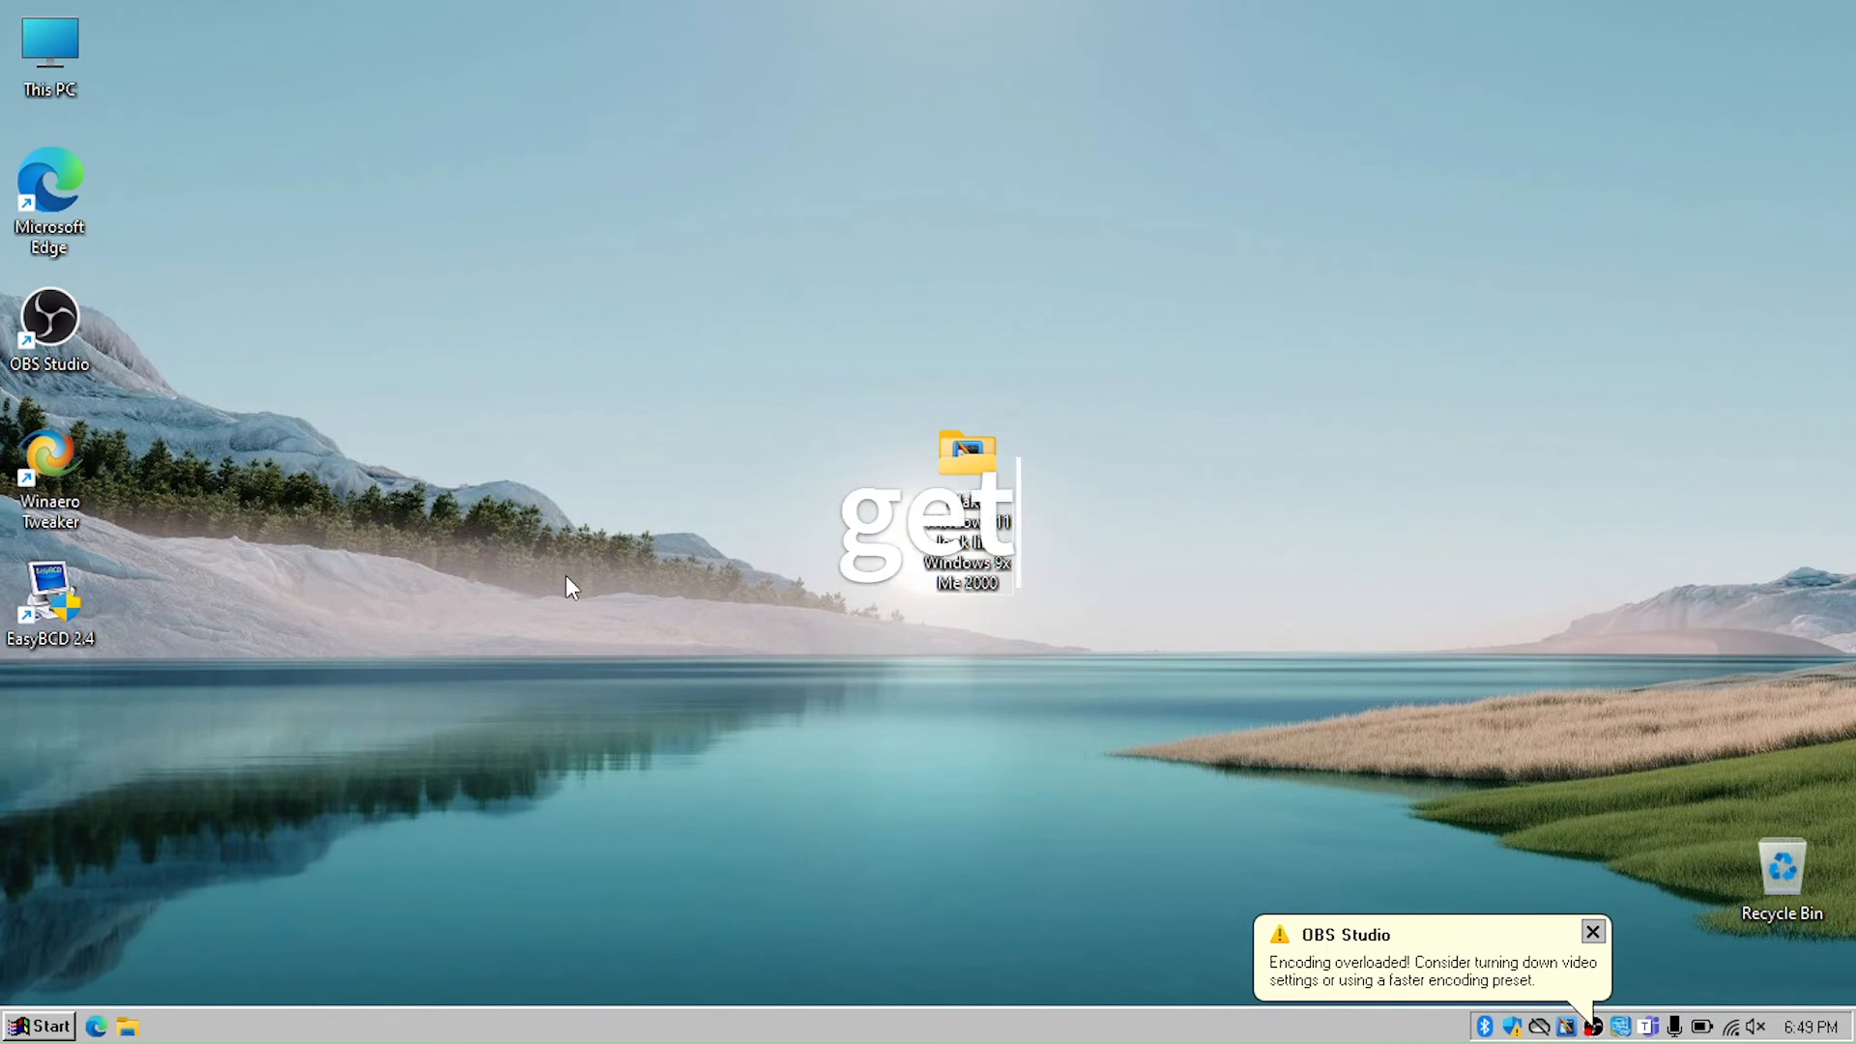
Open the desktop background personalization settings and change the background type to Solid color.
right_click(567, 580)
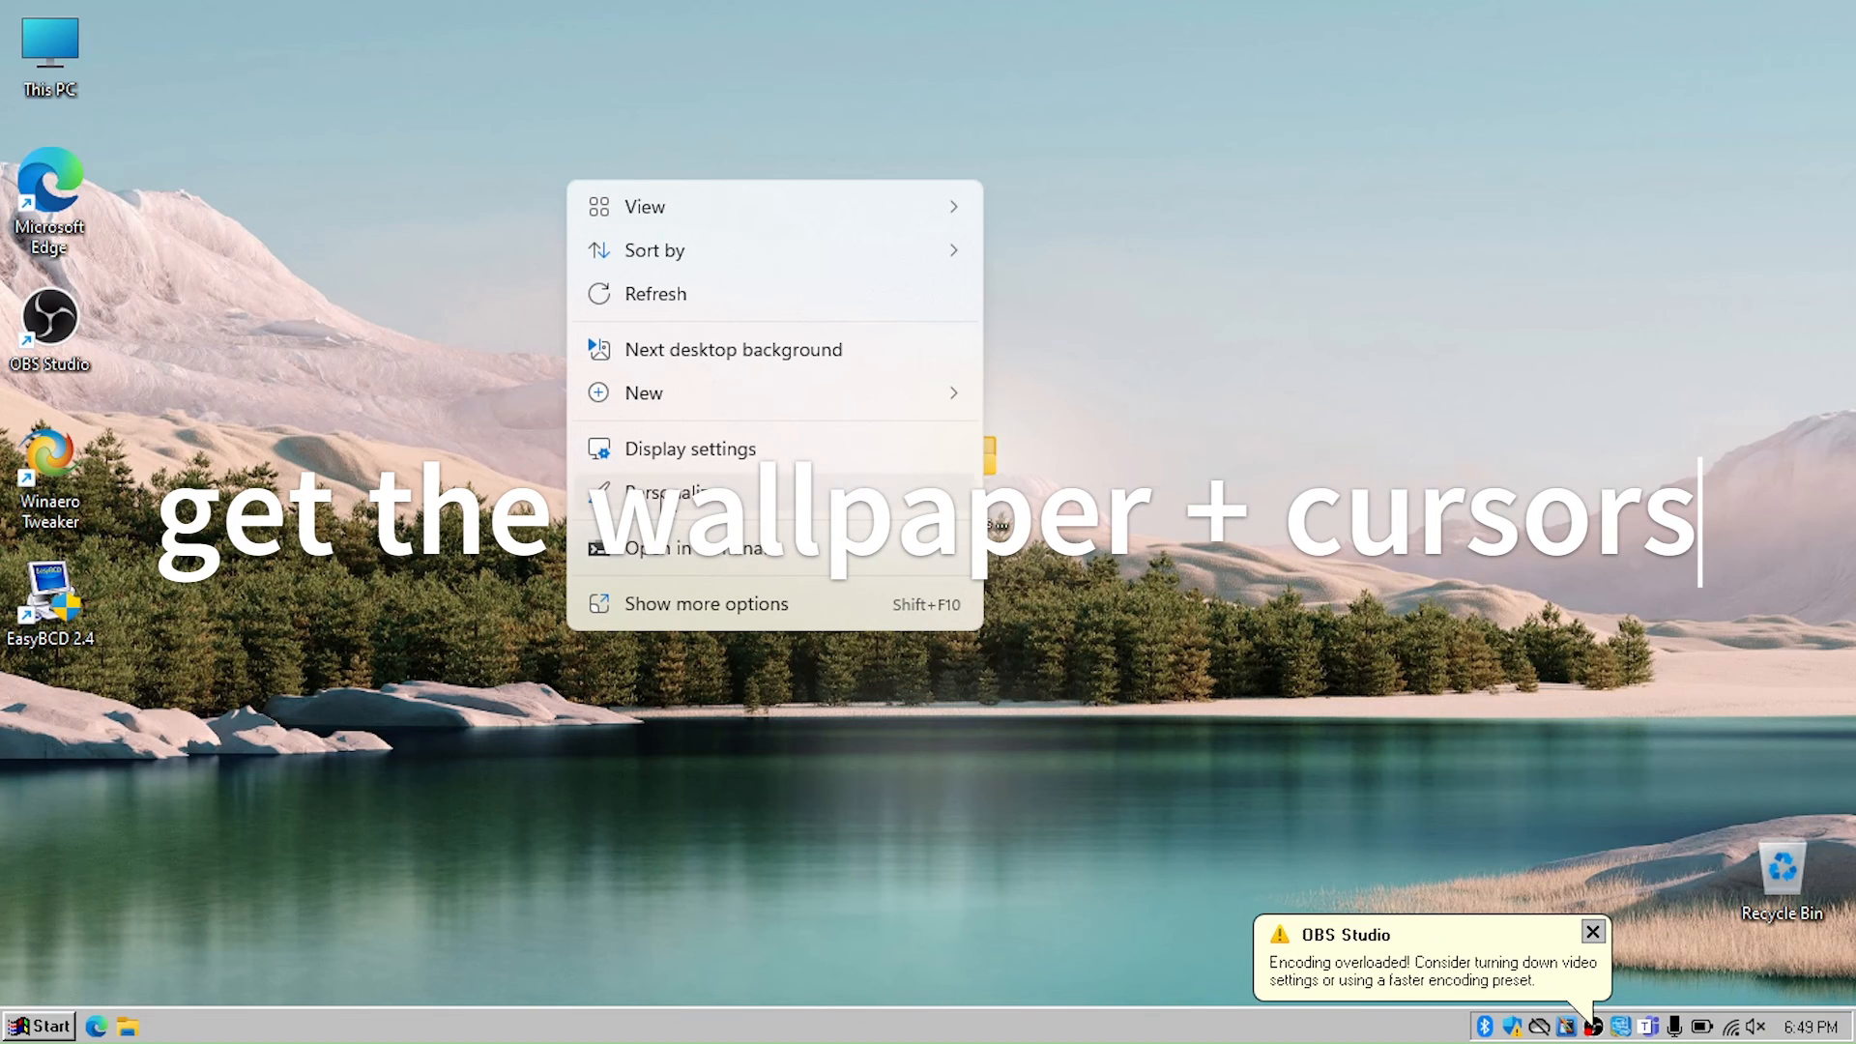
left_click(661, 496)
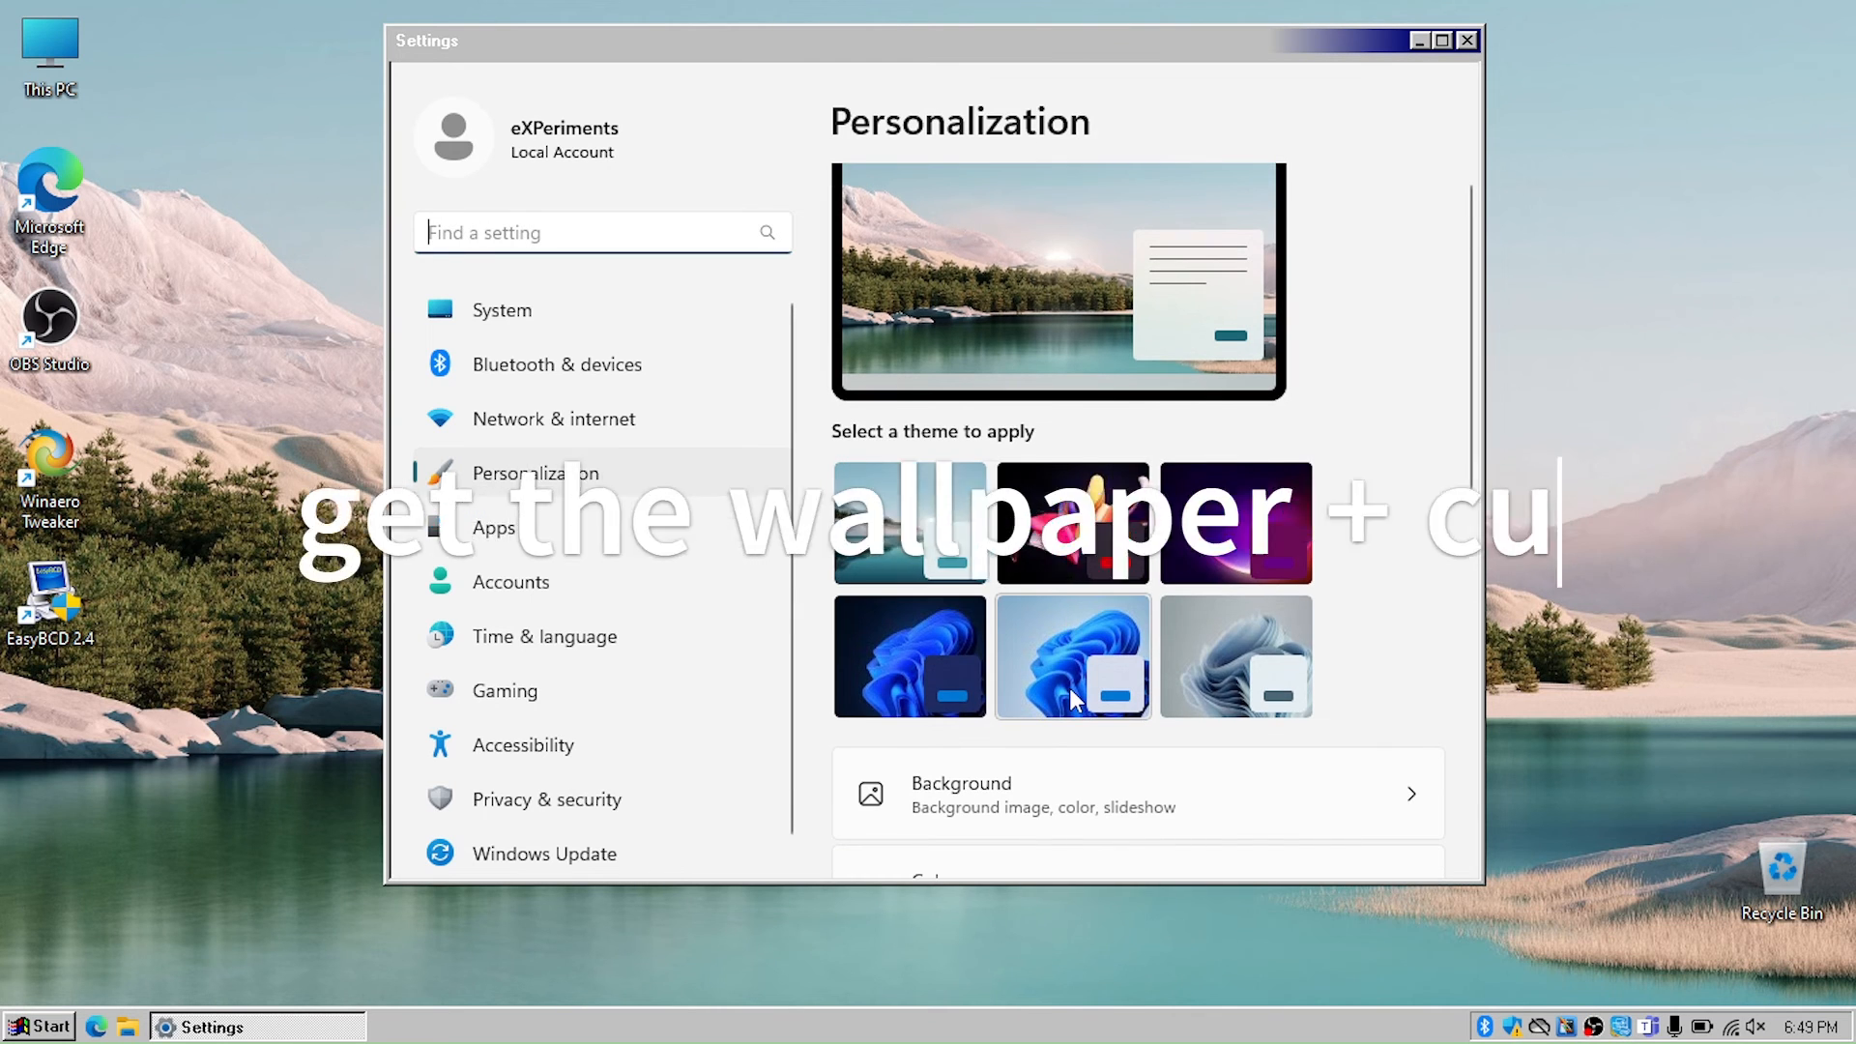
scroll(1017, 628, "down", 2)
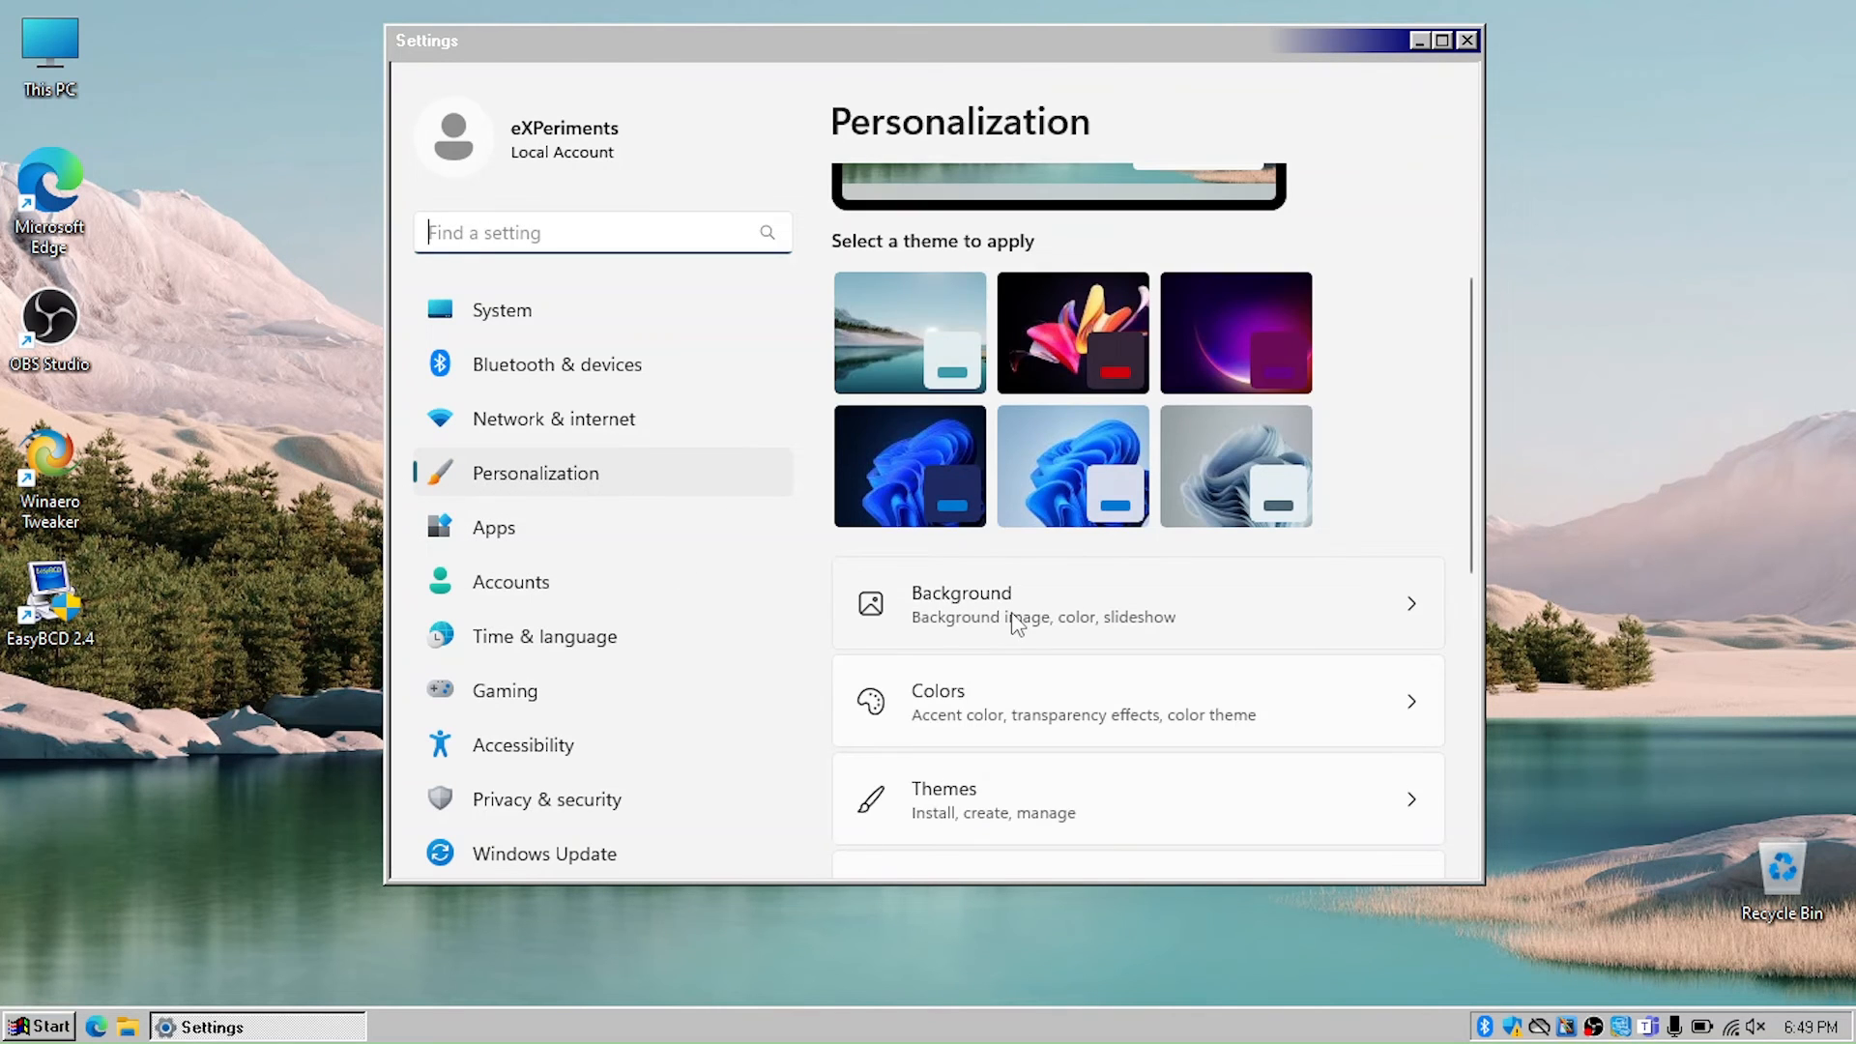
left_click(1017, 624)
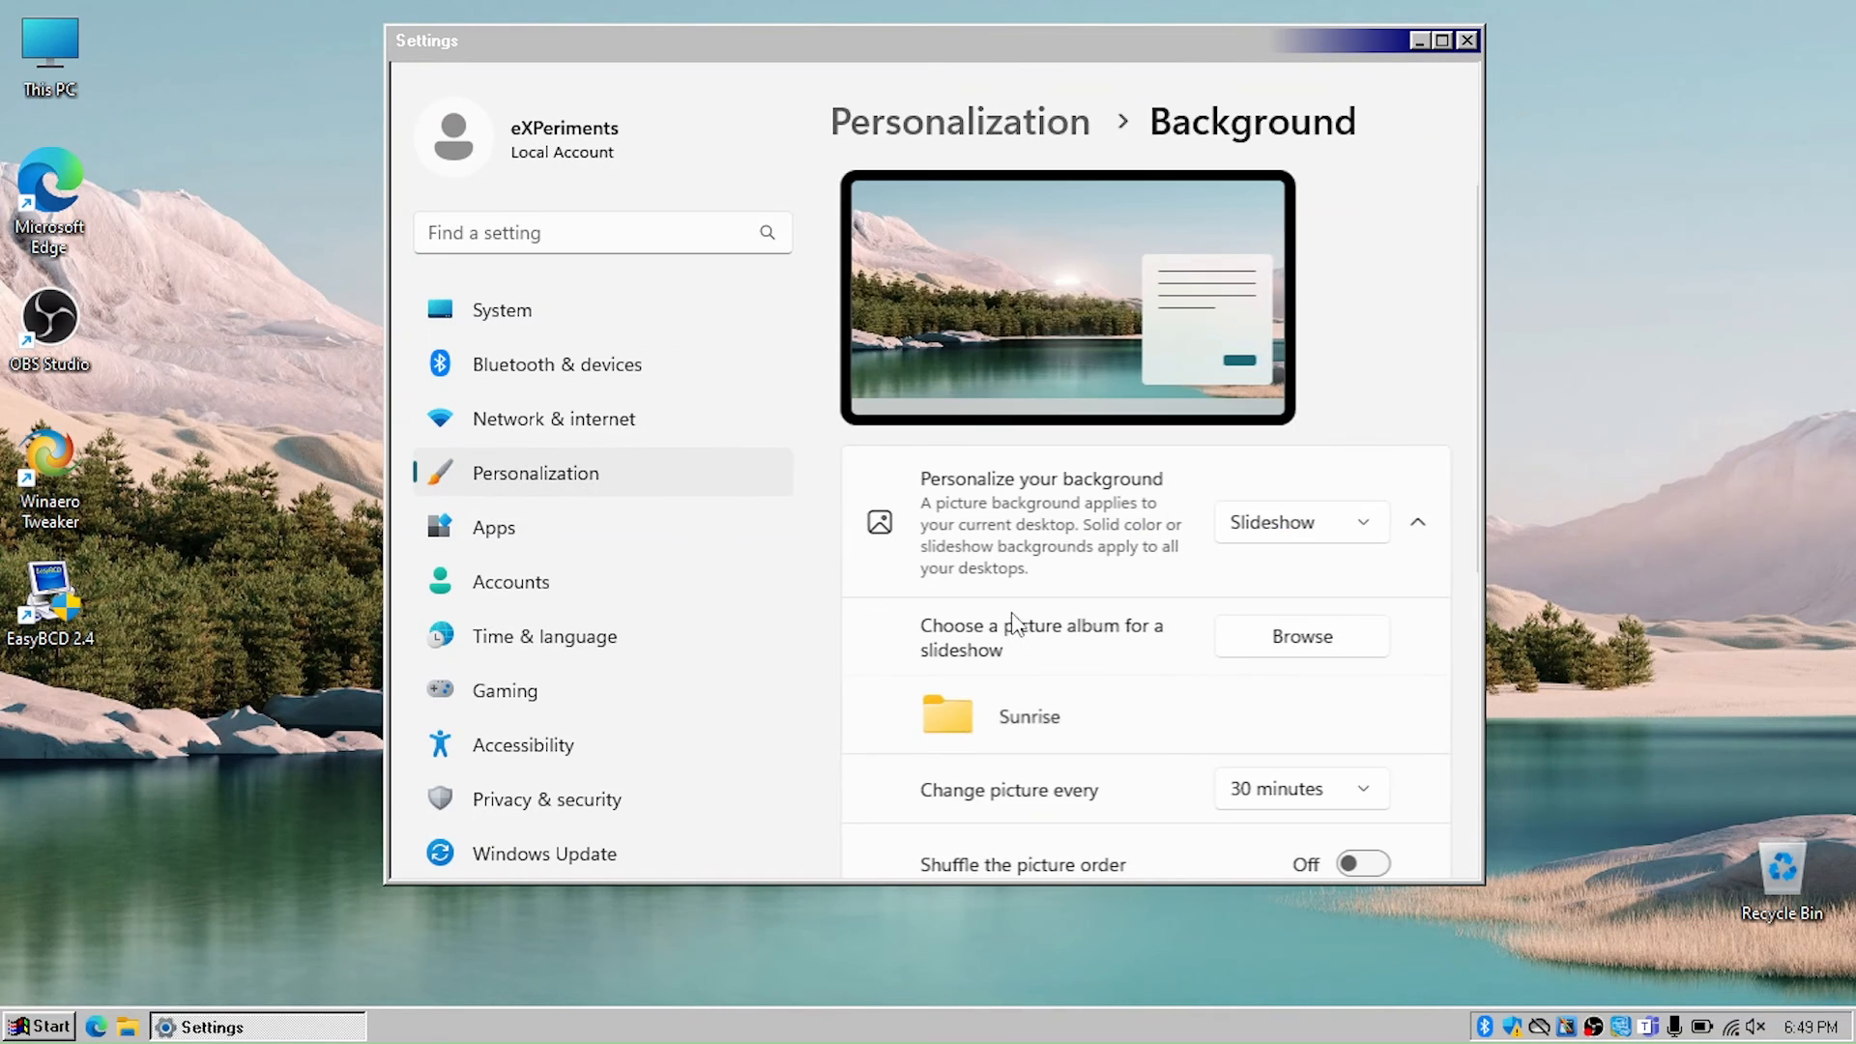
left_click(1219, 520)
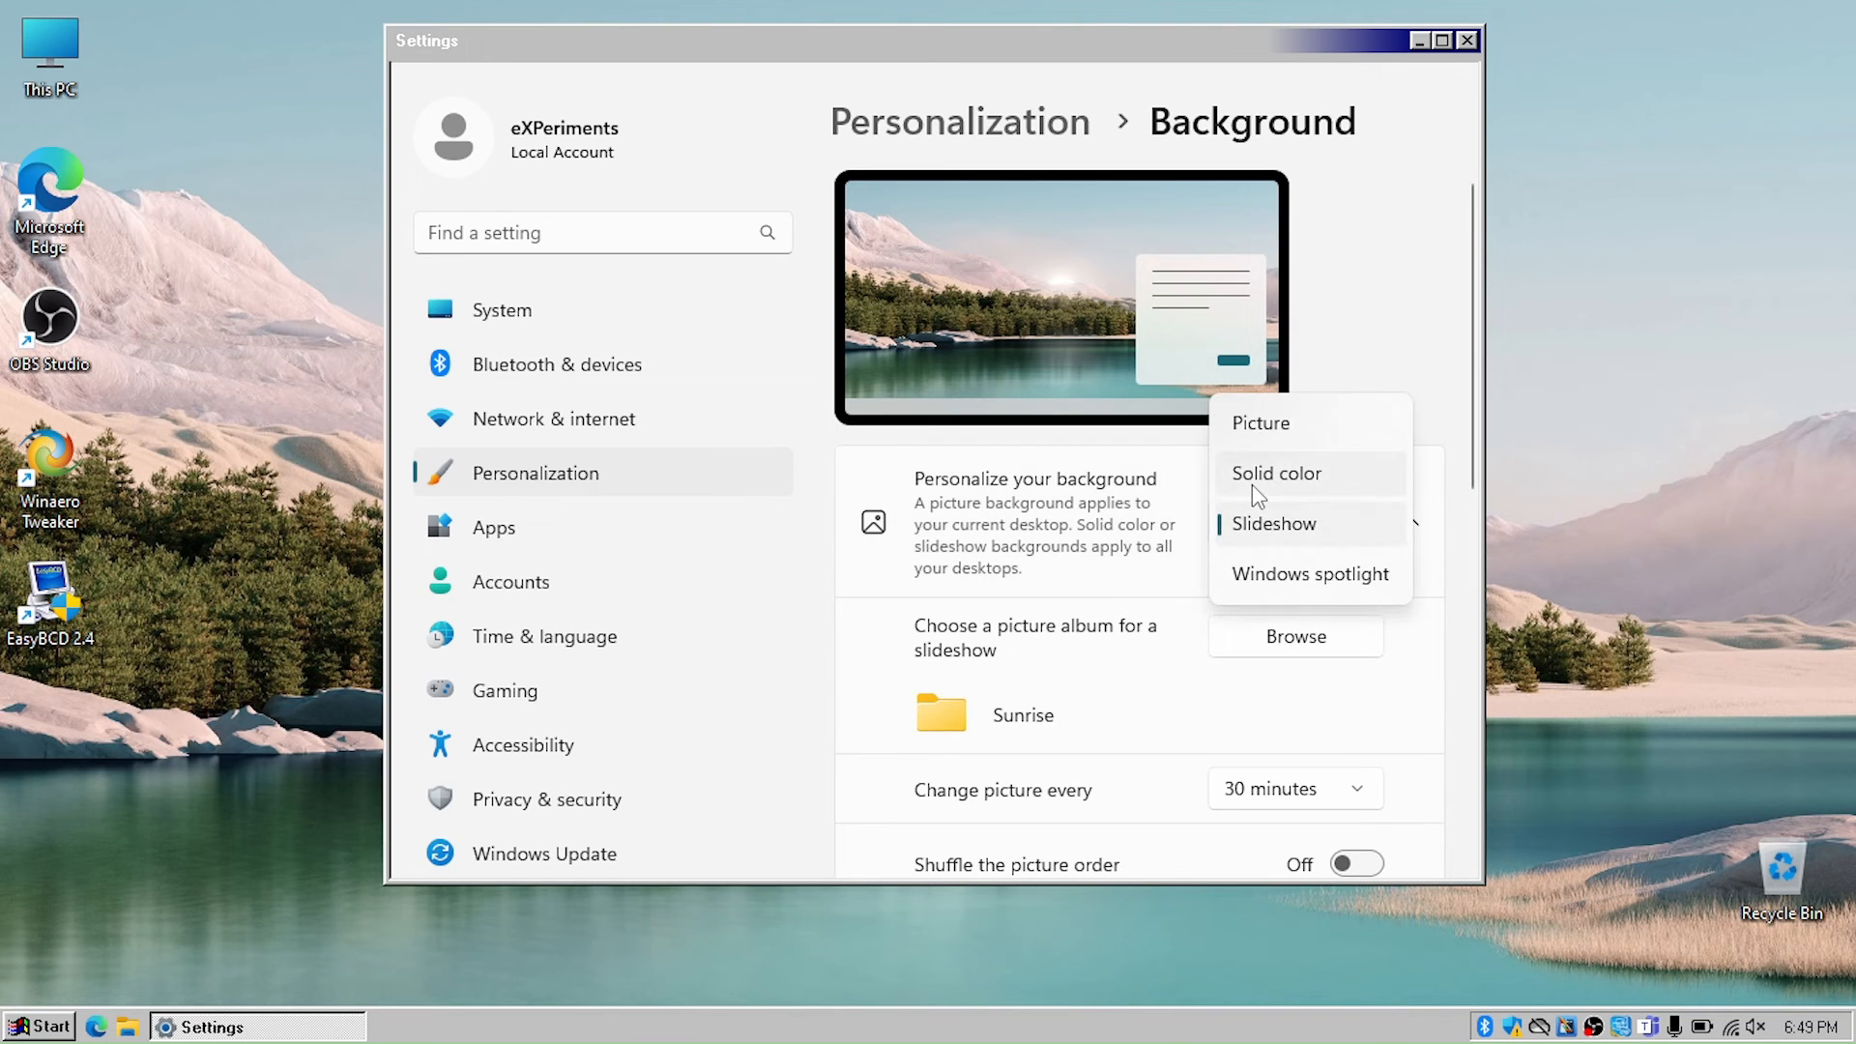
left_click(1253, 479)
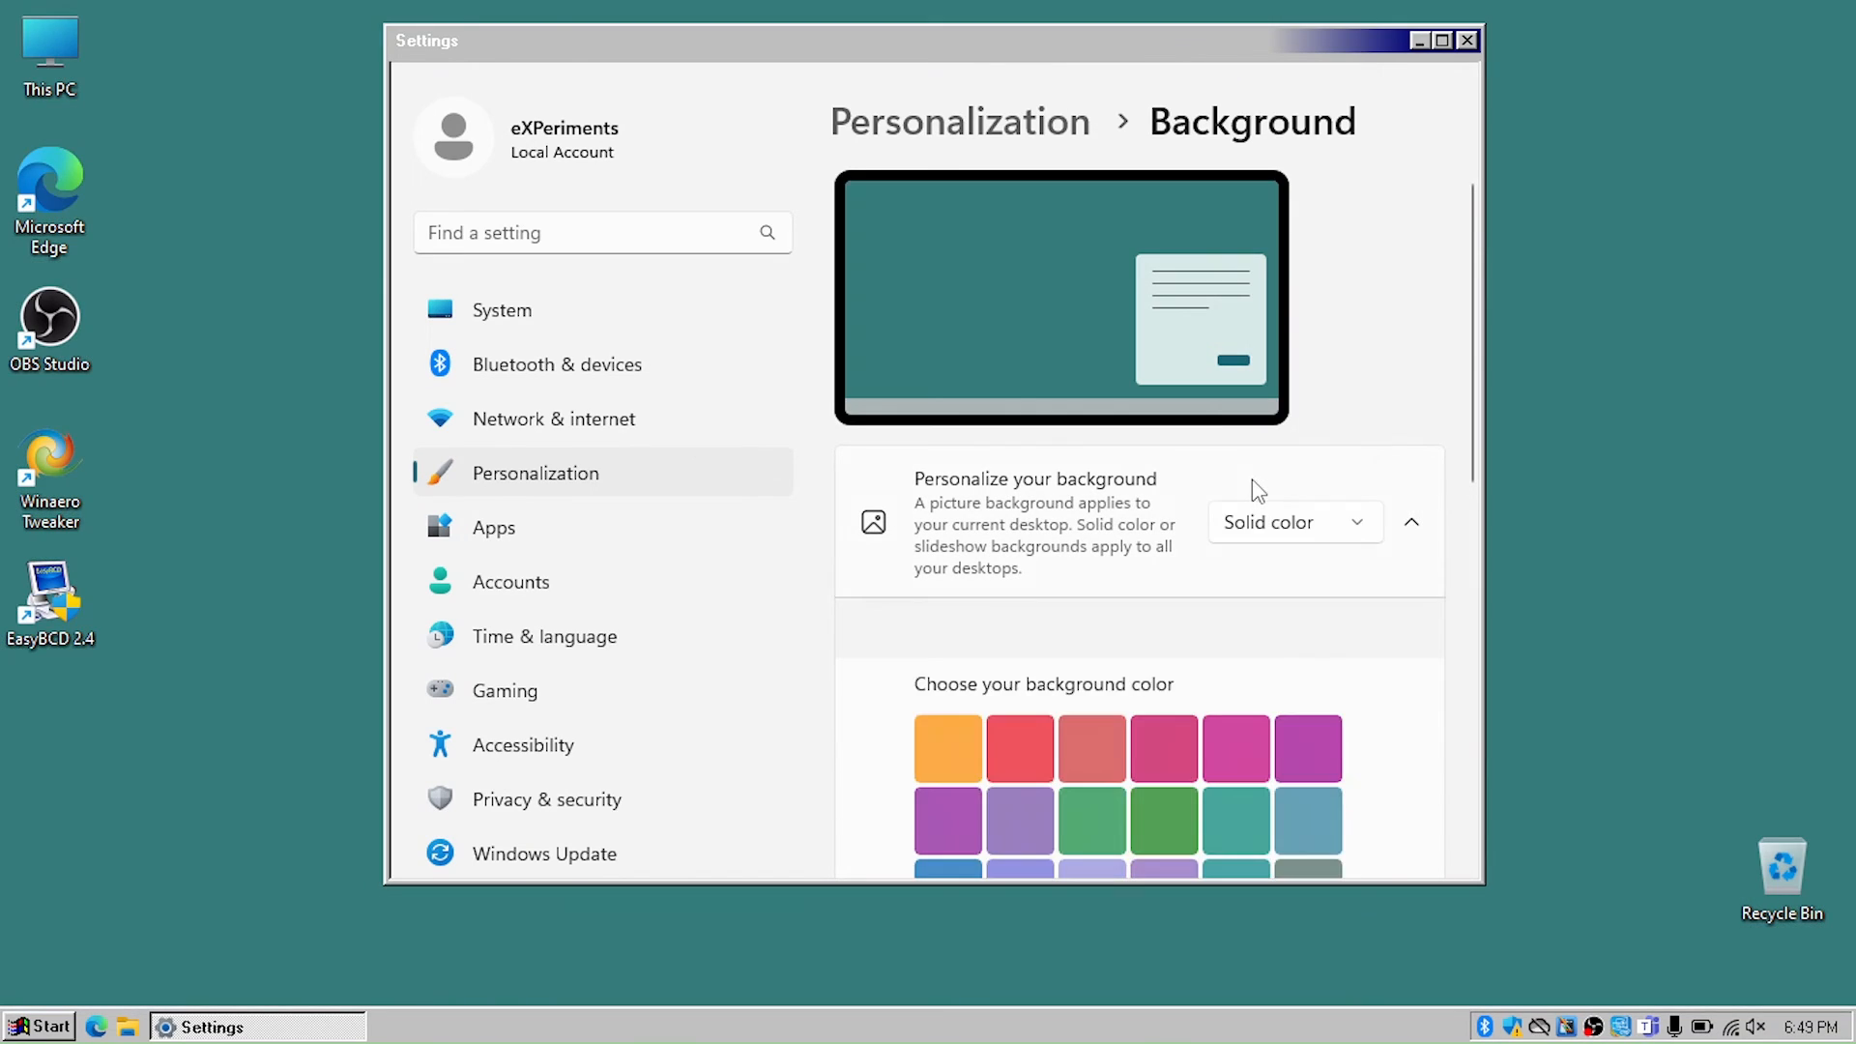
Try a blue desktop background color, and set the background color to Dark teal.
scroll(1031, 808, "down", 3)
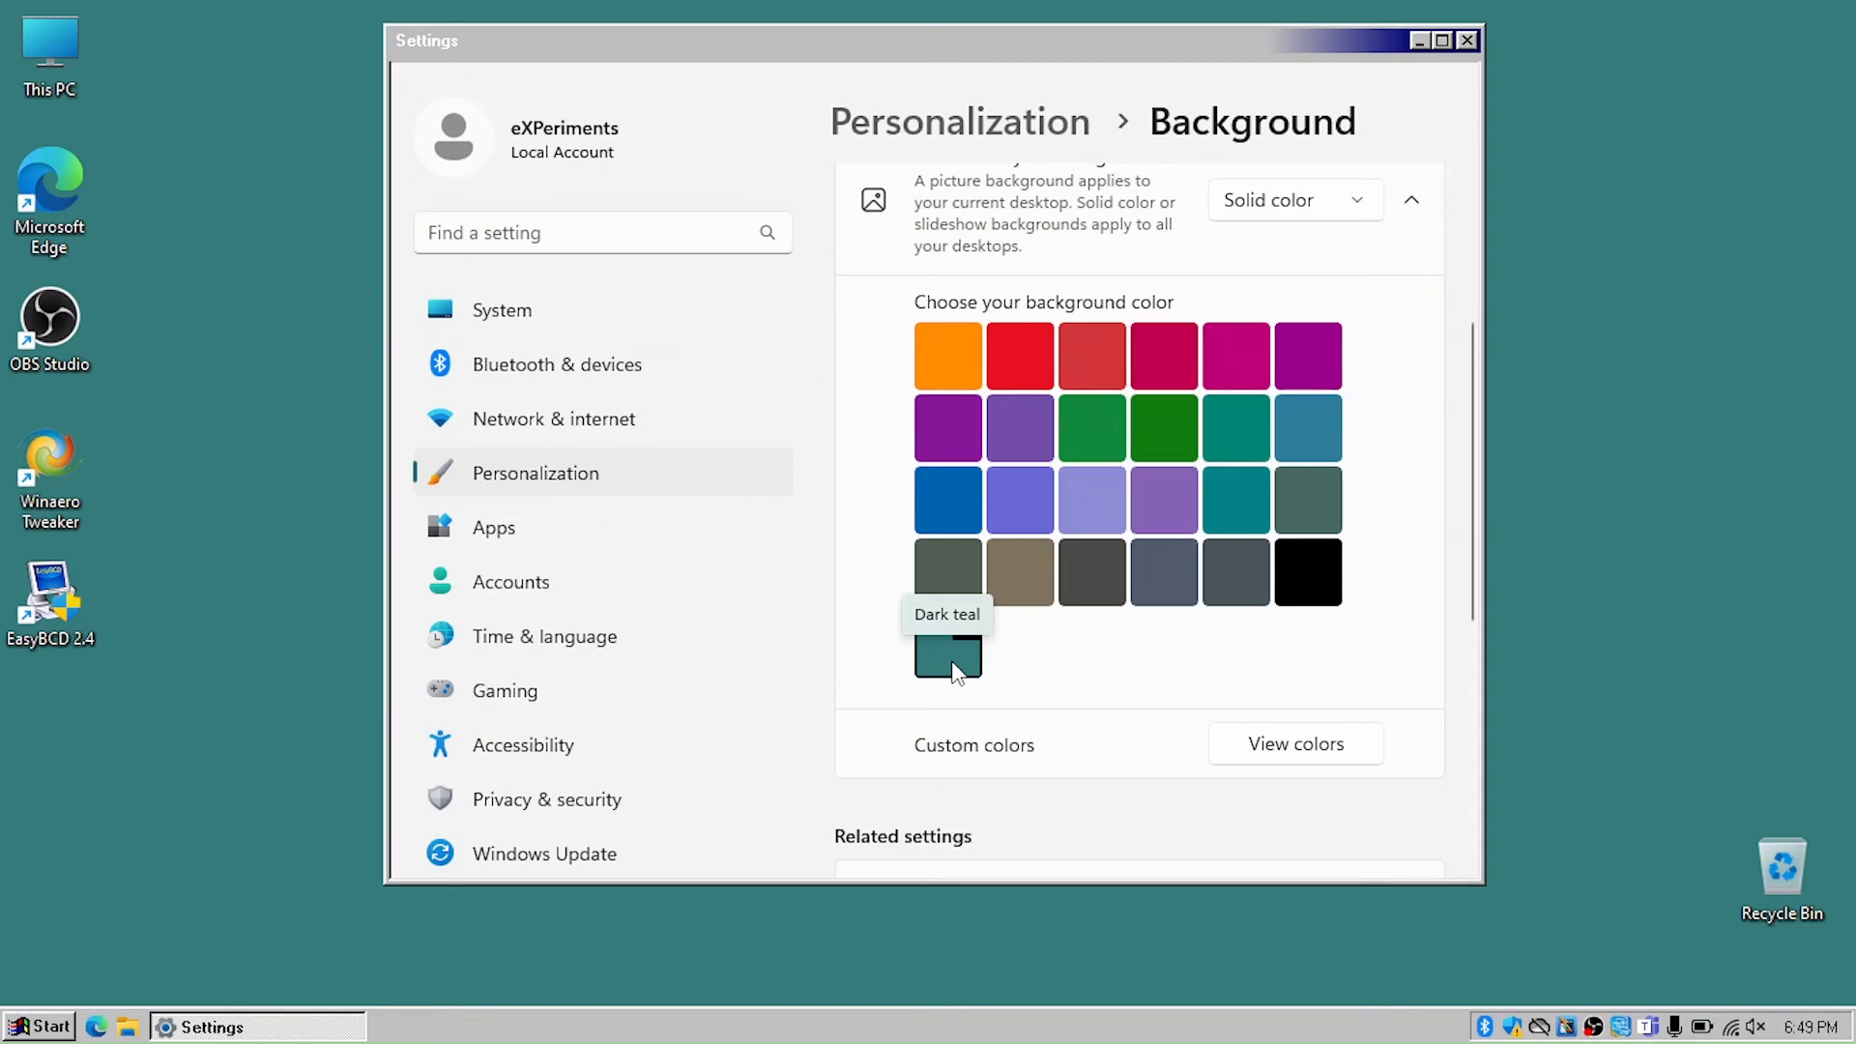
left_click(1319, 441)
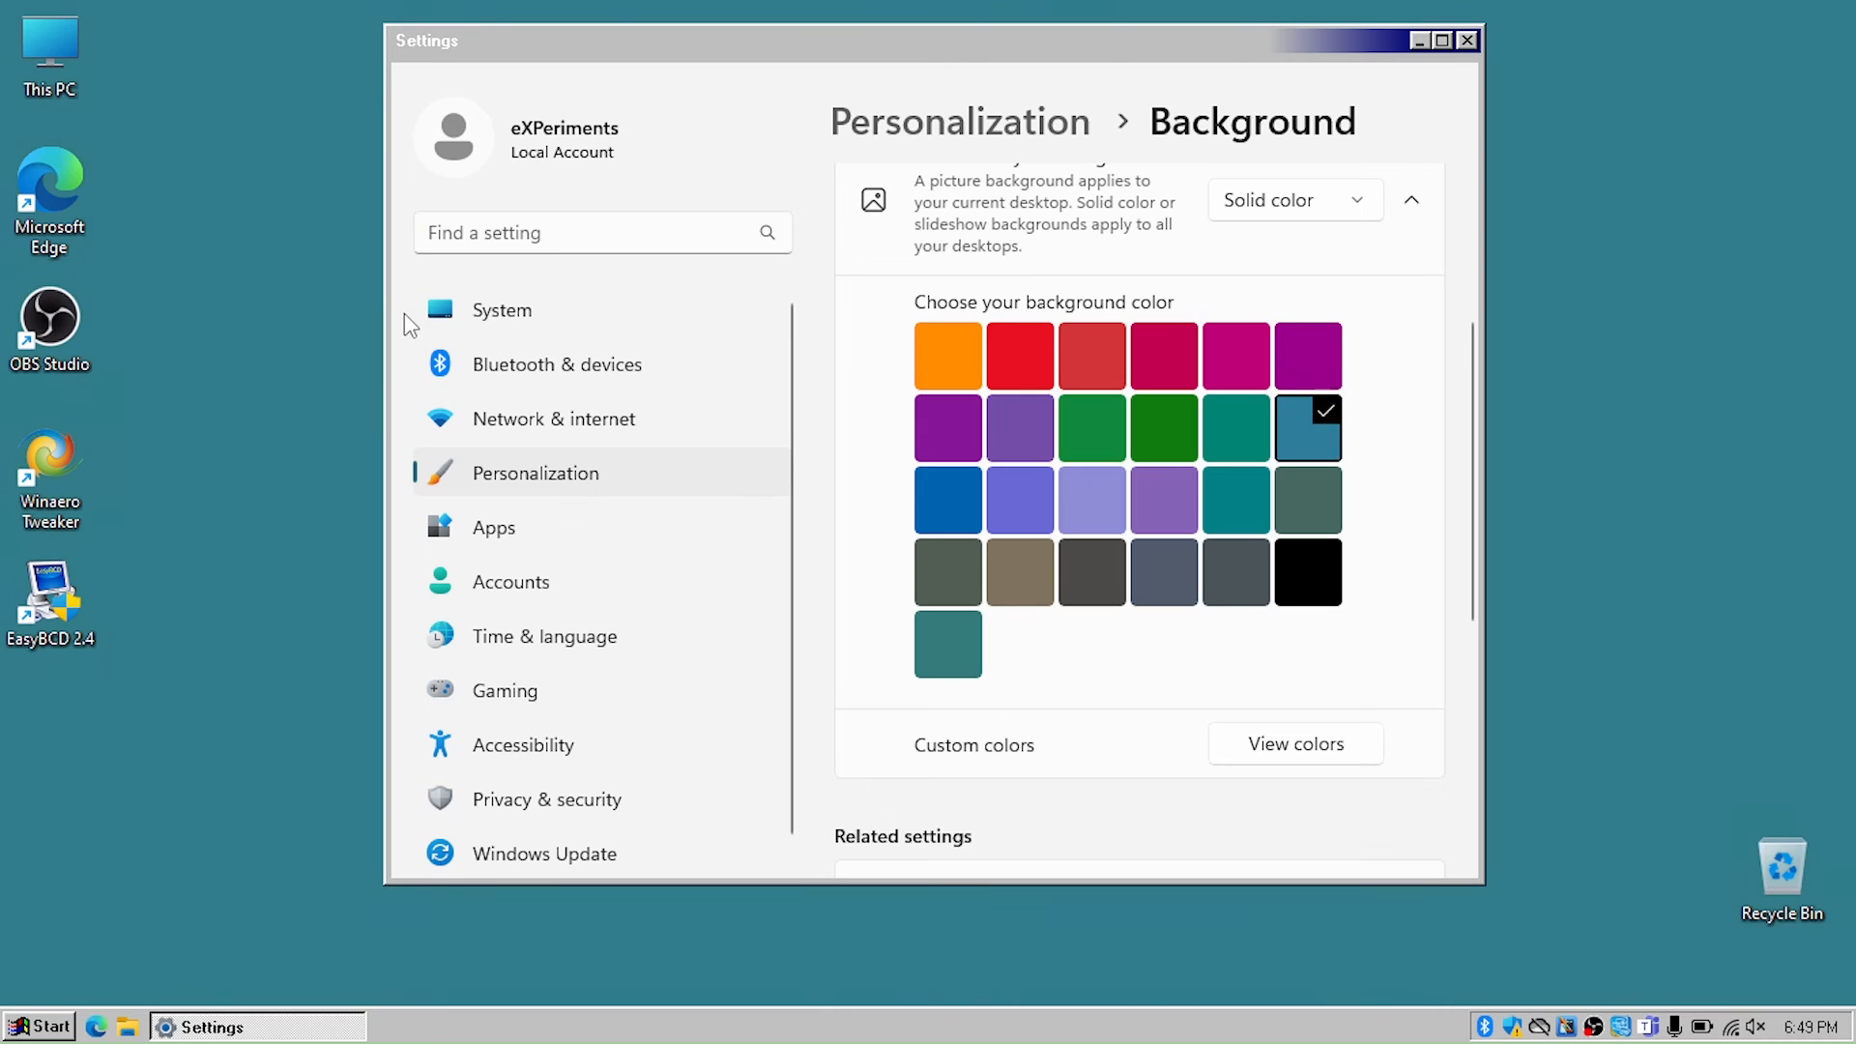
left_click_drag(542, 40, 576, 149)
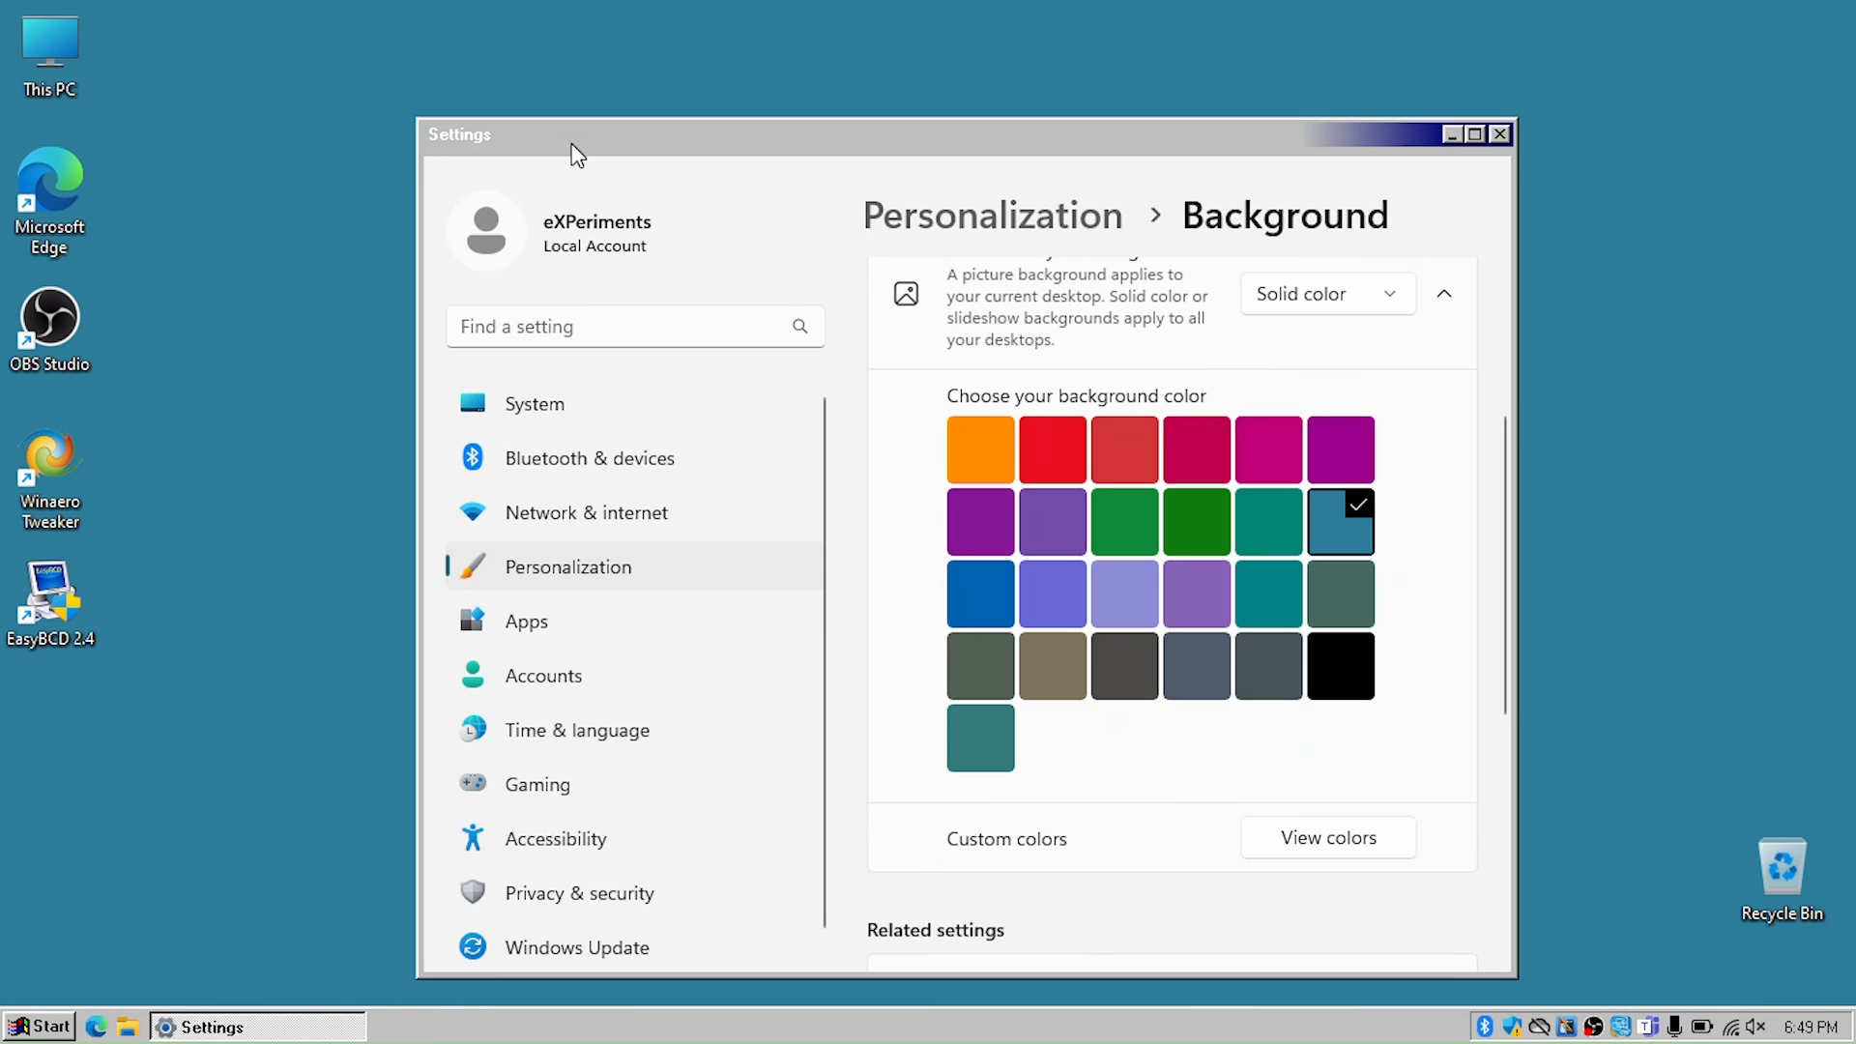
left_click(993, 766)
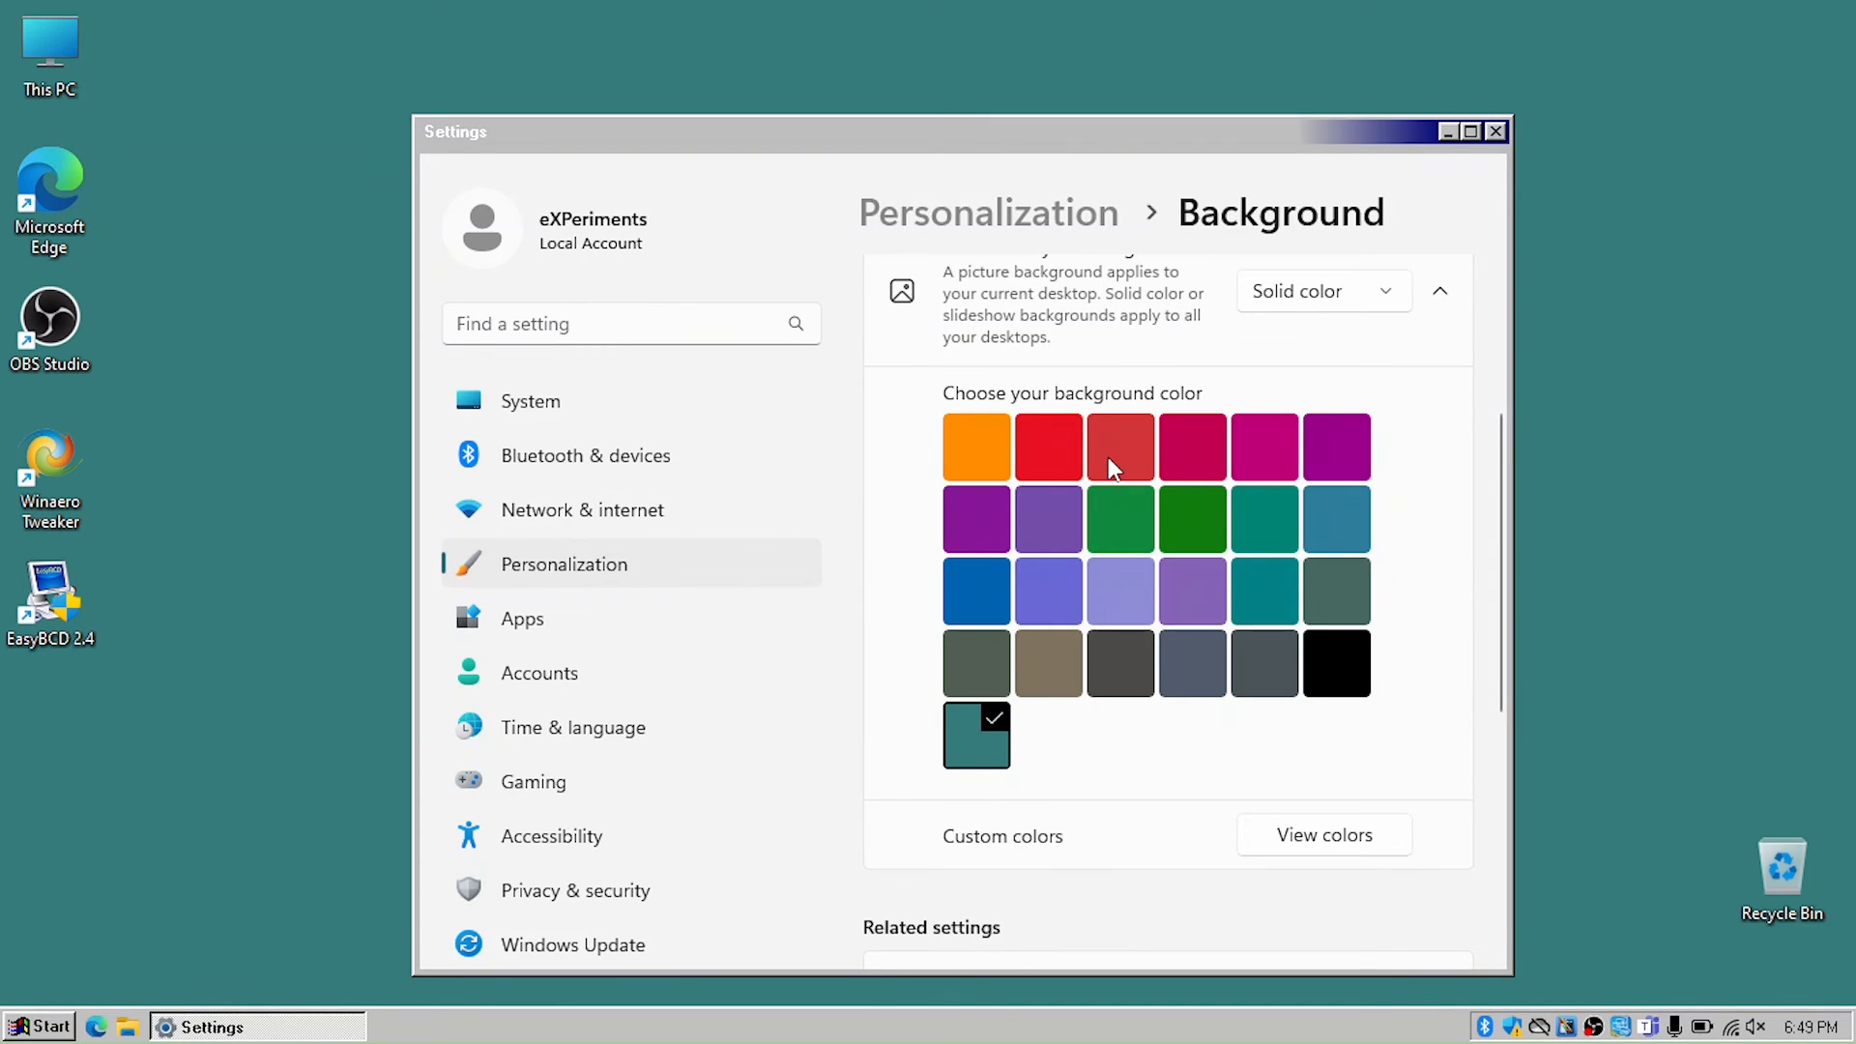
Go to the Themes personalization settings and open the mouse cursor properties.
left_click(1035, 215)
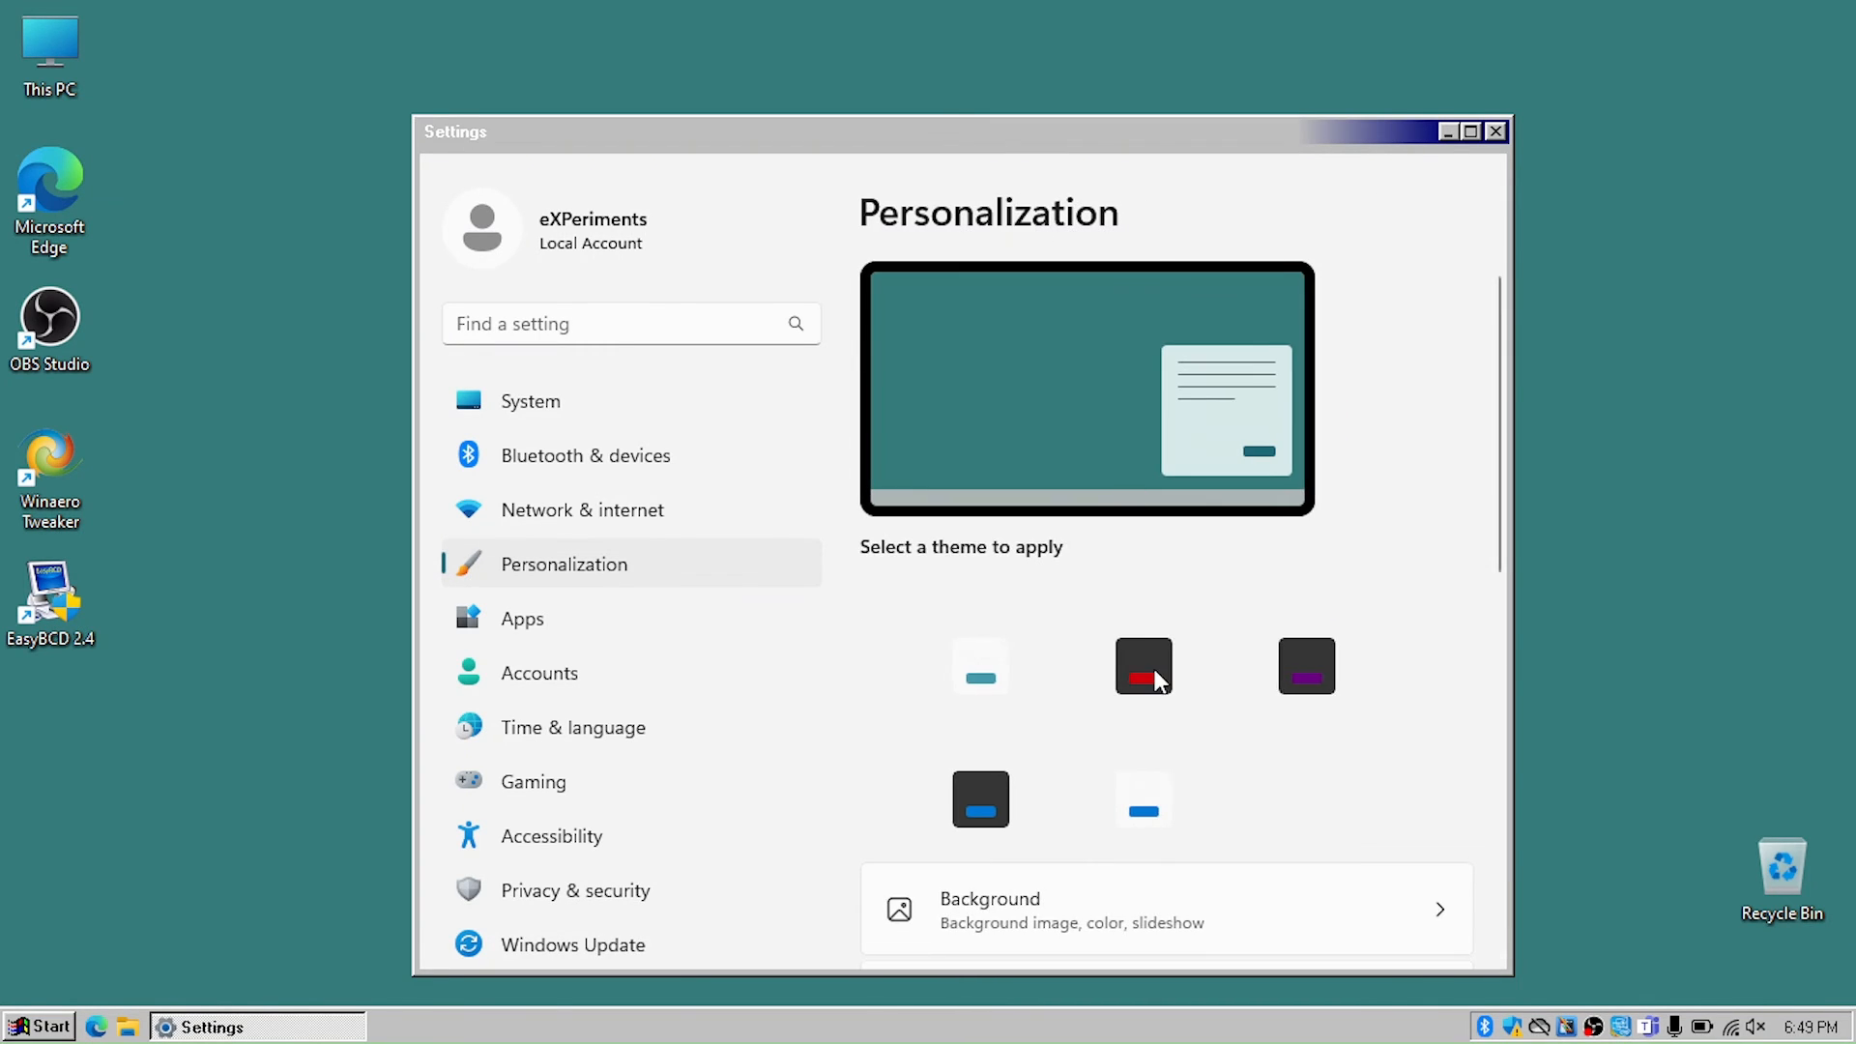
scroll(1087, 793, "down", 2)
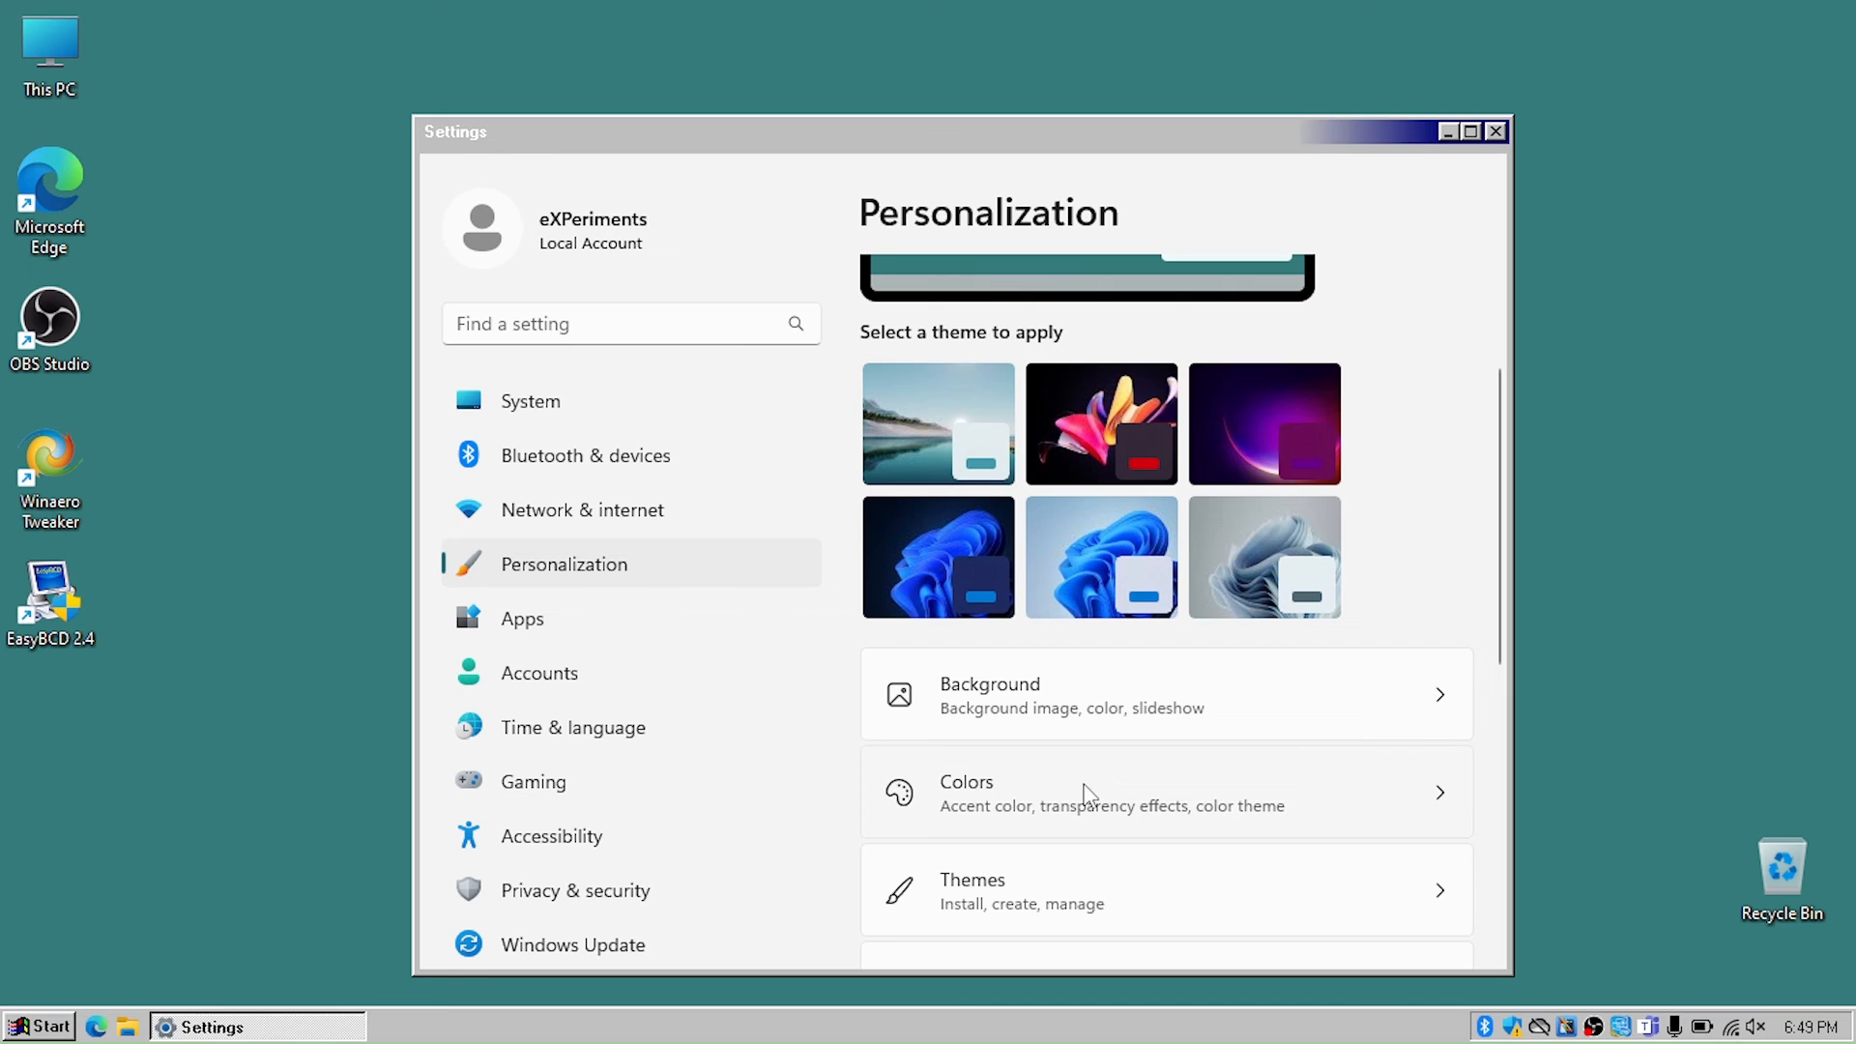
left_click(1029, 885)
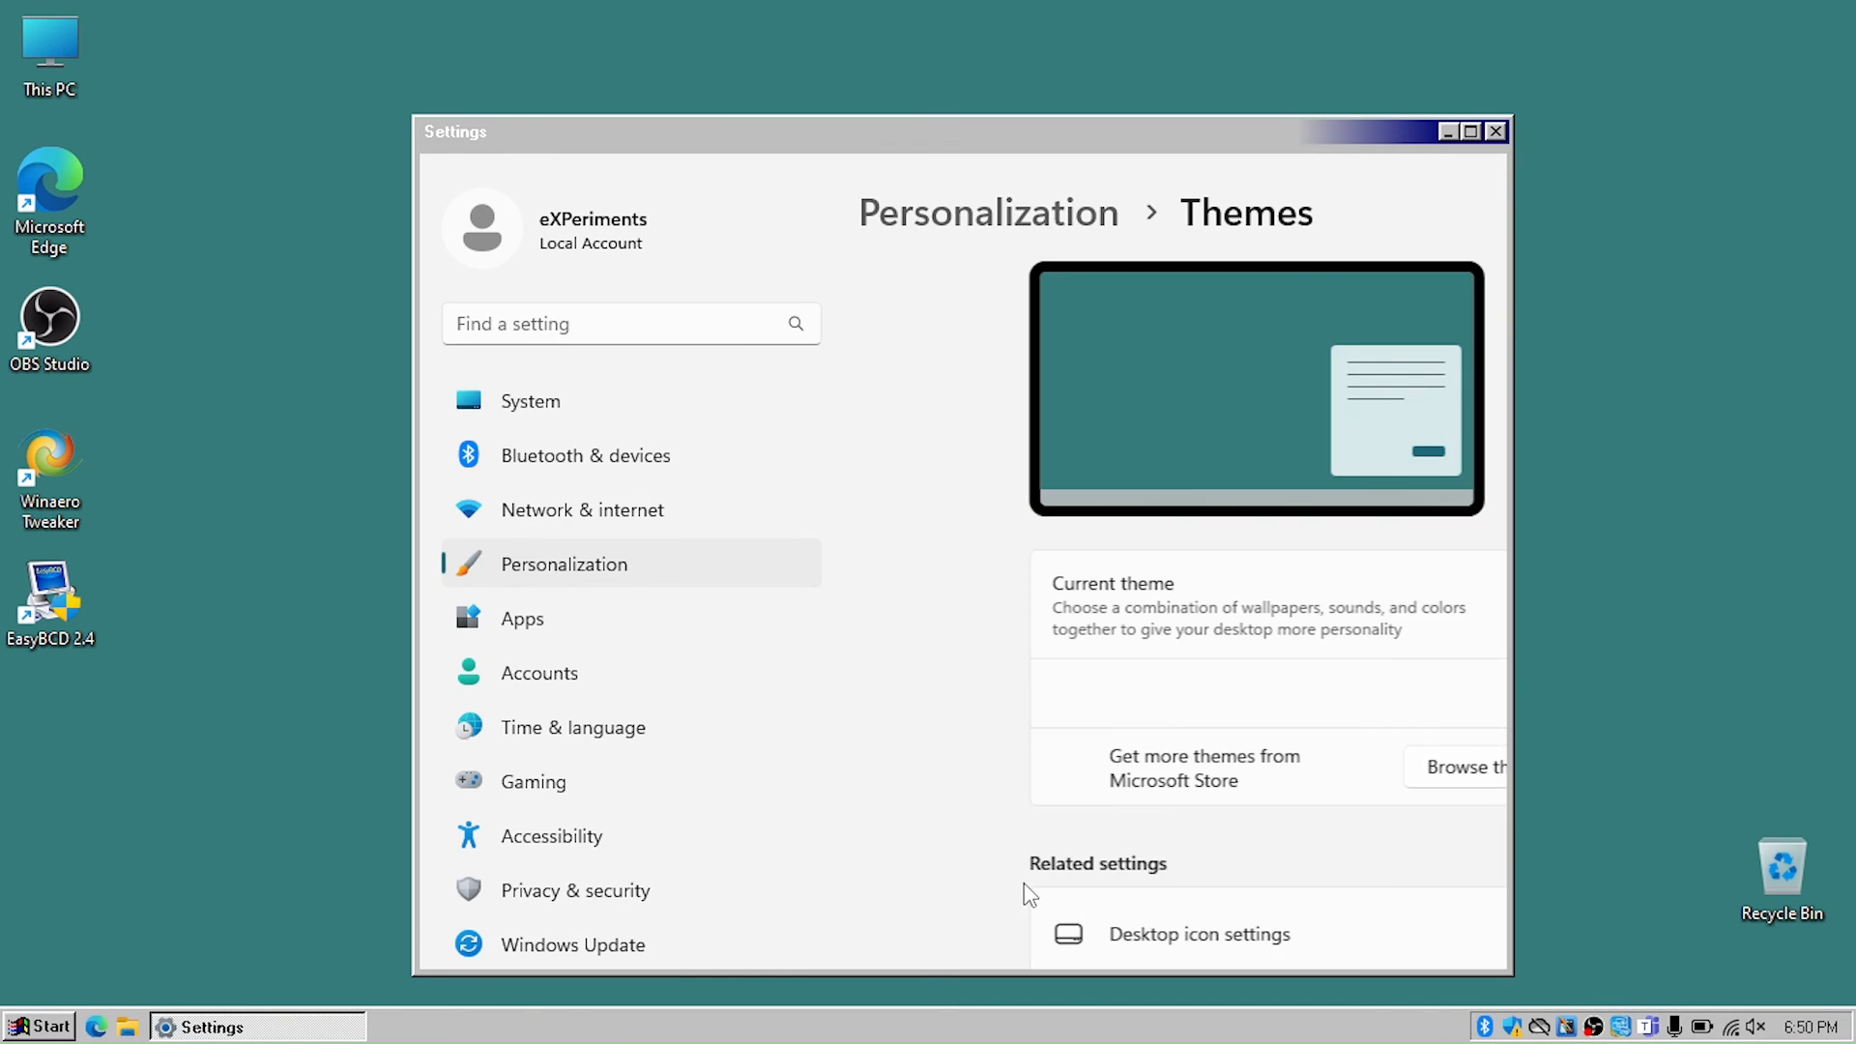
scroll(988, 455, "down", 3)
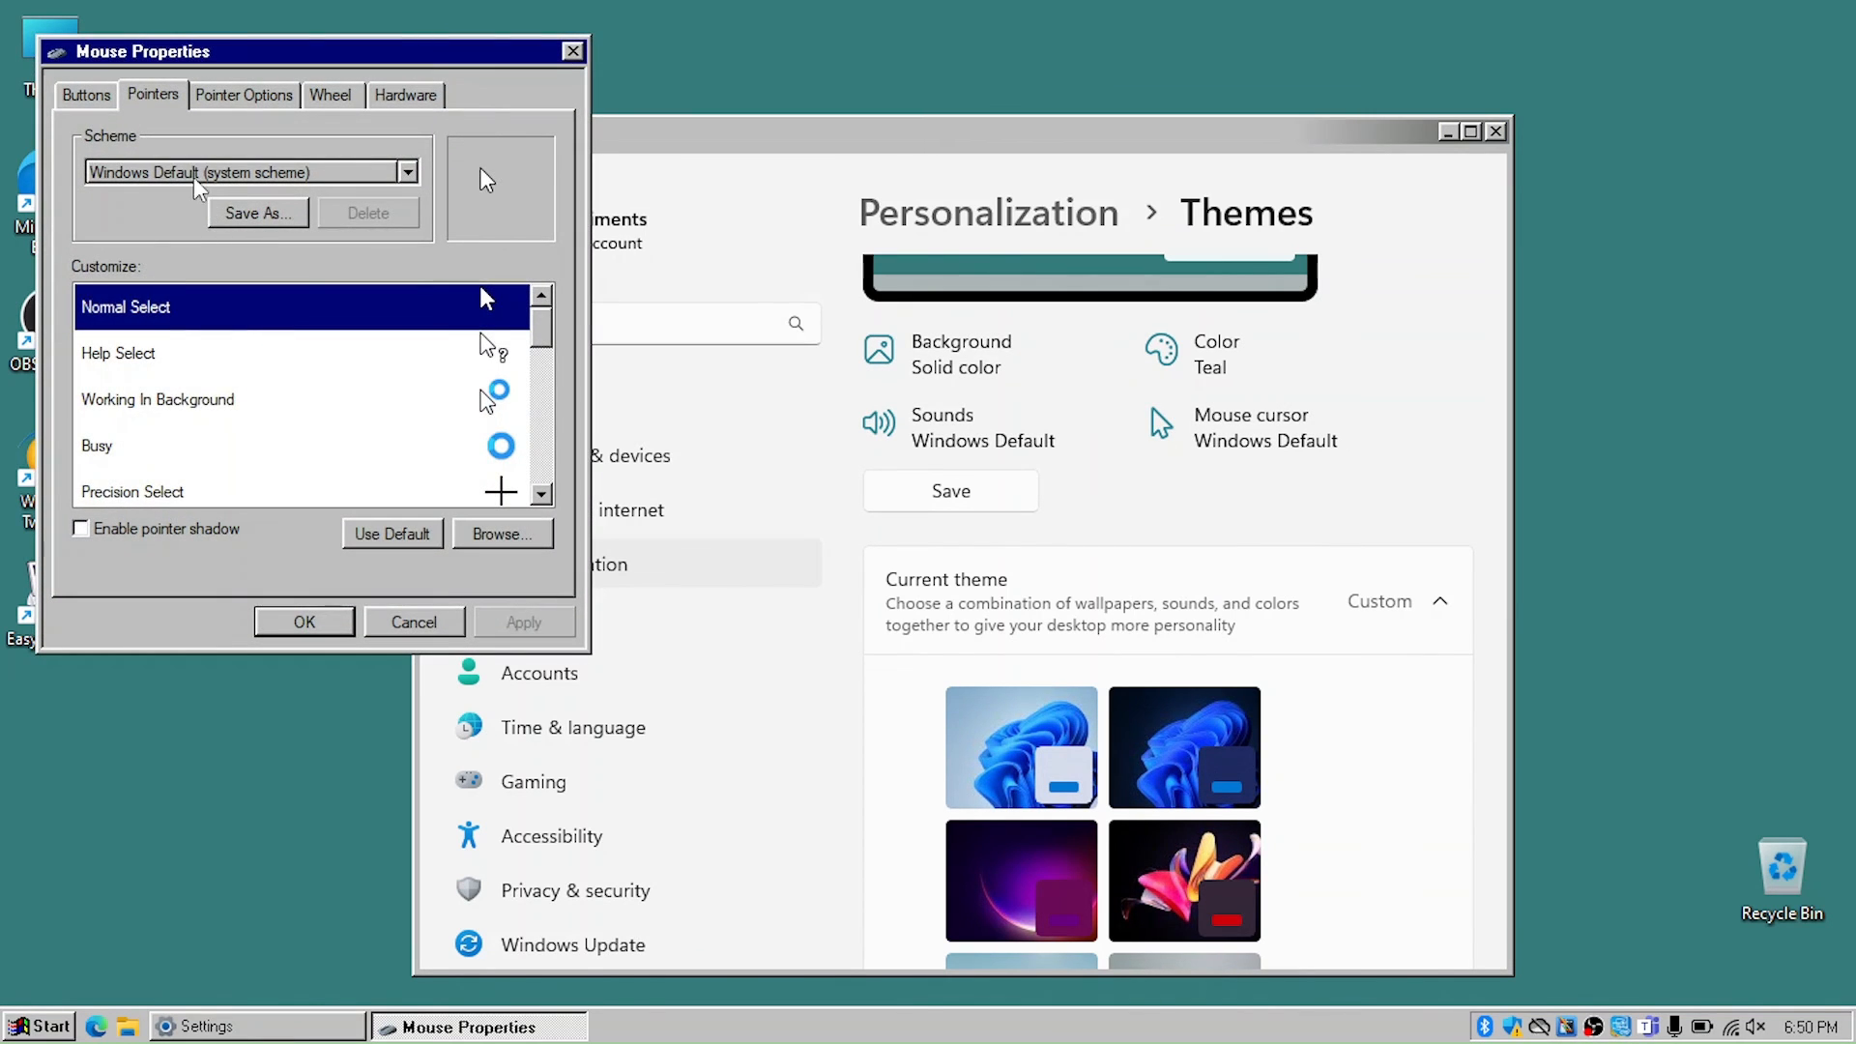
Set the mouse pointer scheme to (None) to use the classic cursors, apply it, and close Mouse Properties and Settings.
left_click(192, 174)
left_click(178, 205)
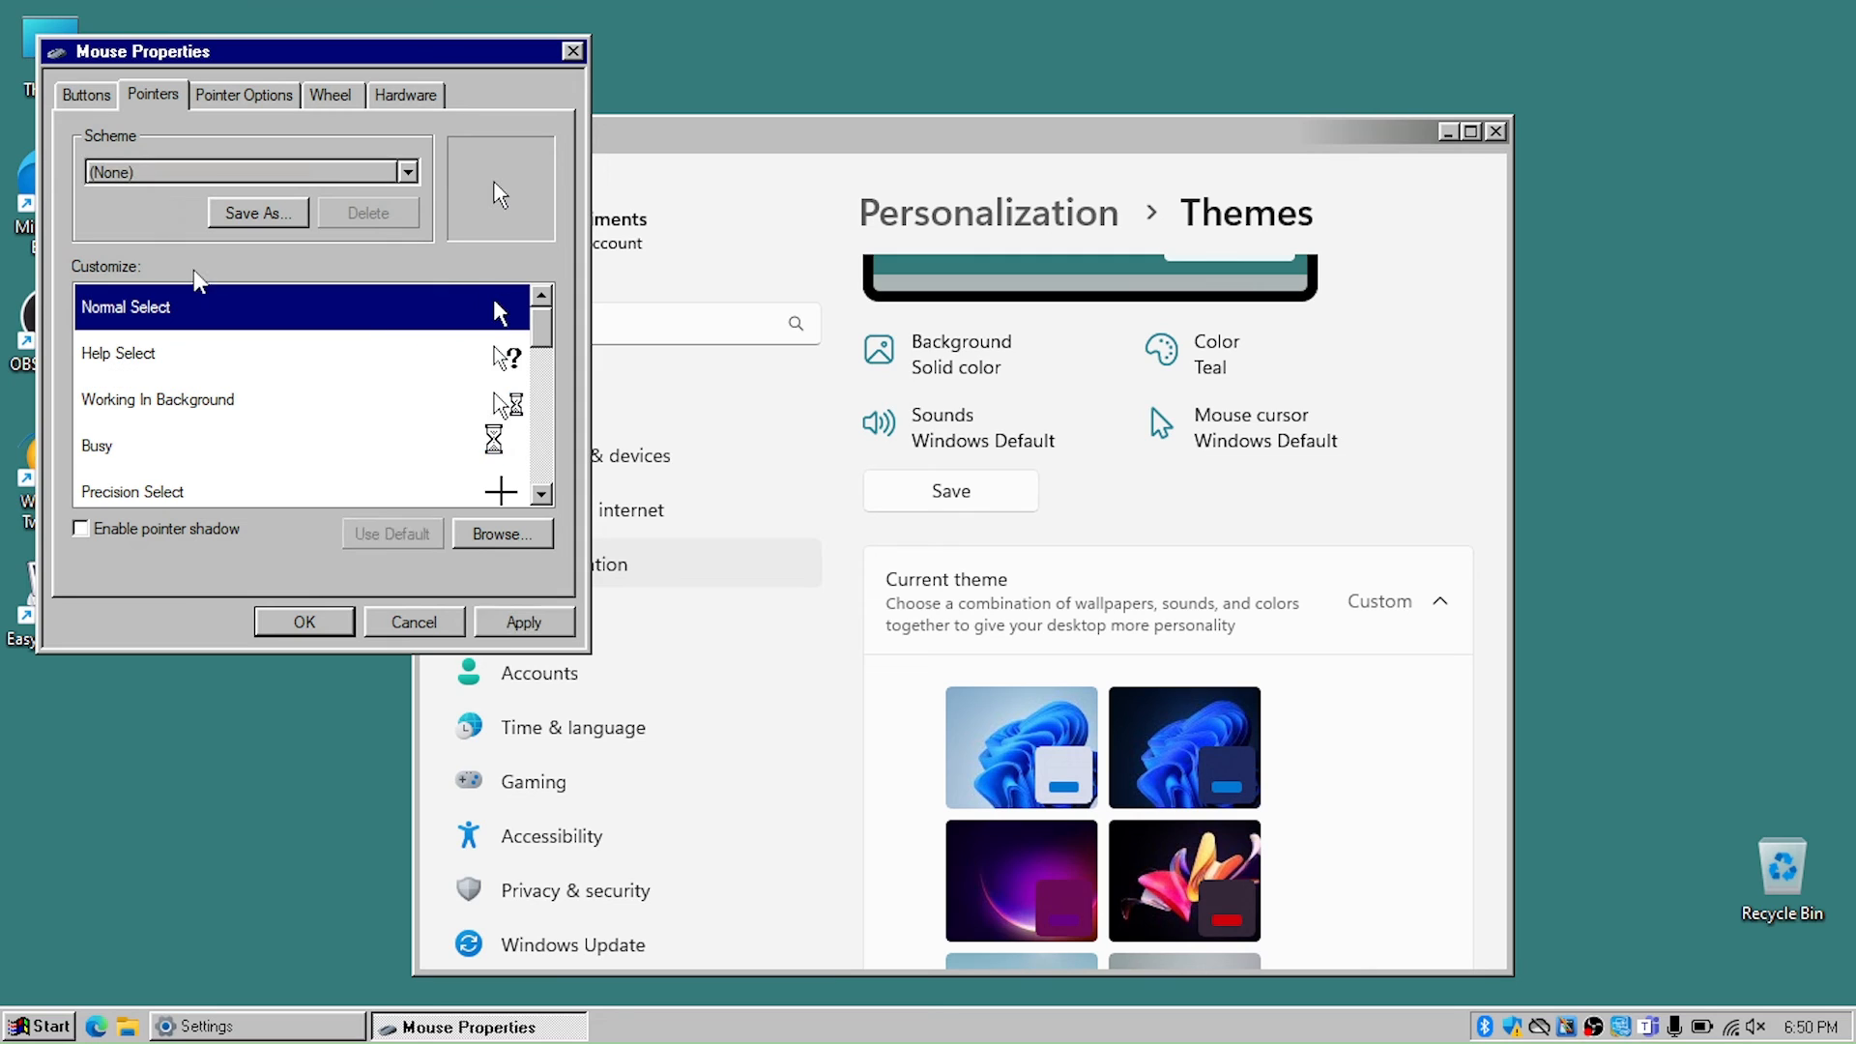
left_click(150, 174)
left_click(150, 174)
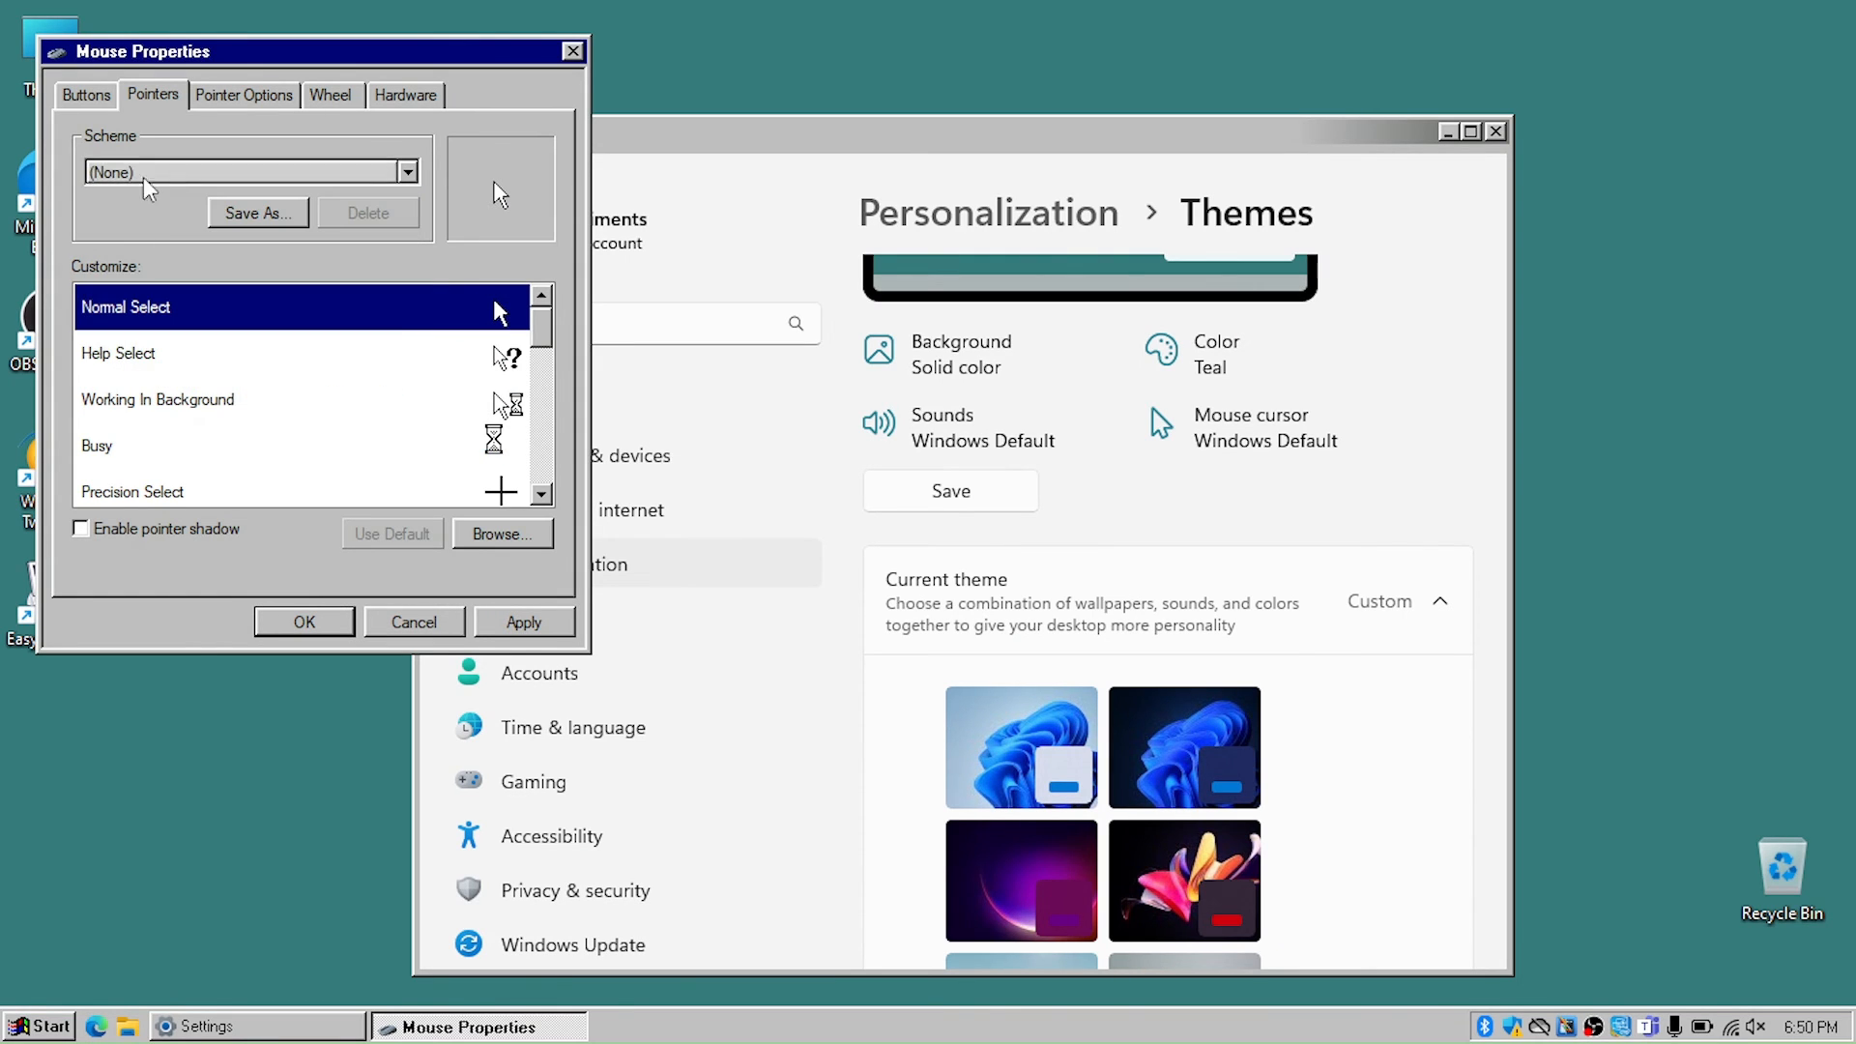
left_click(523, 622)
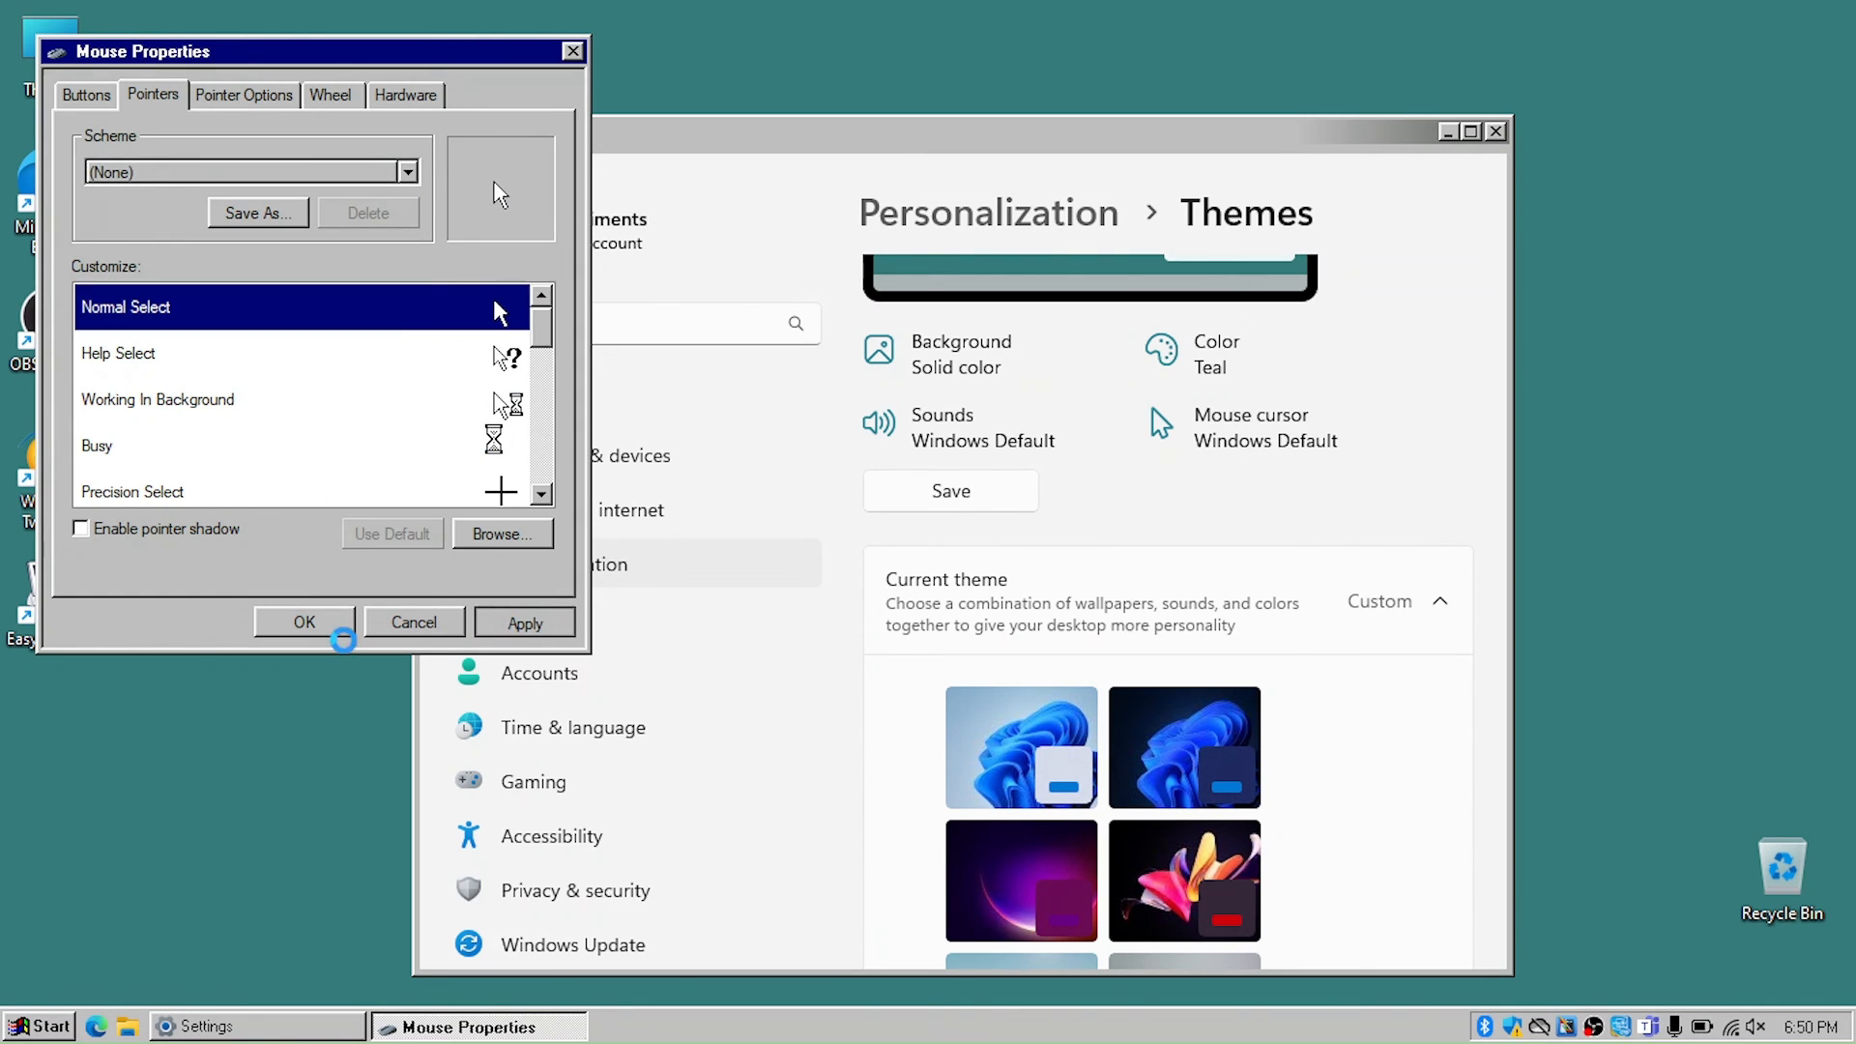
left_click(286, 623)
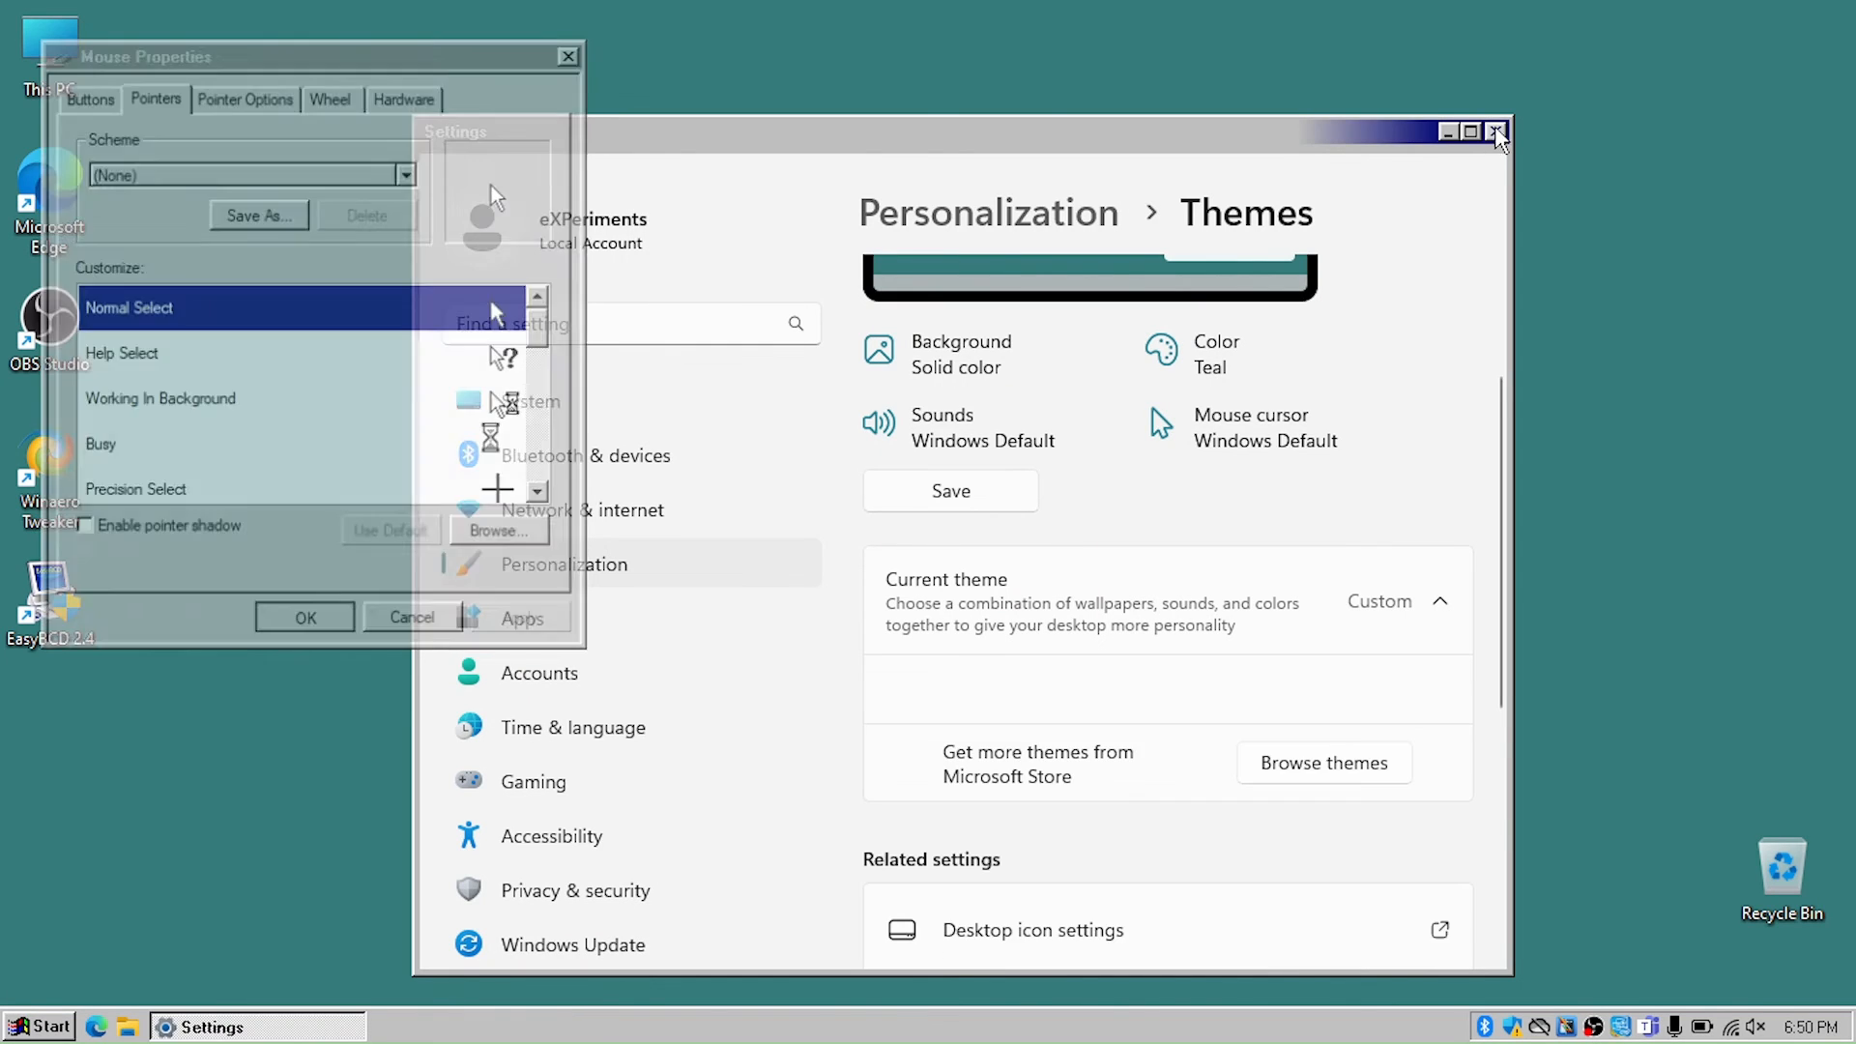
left_click(1495, 132)
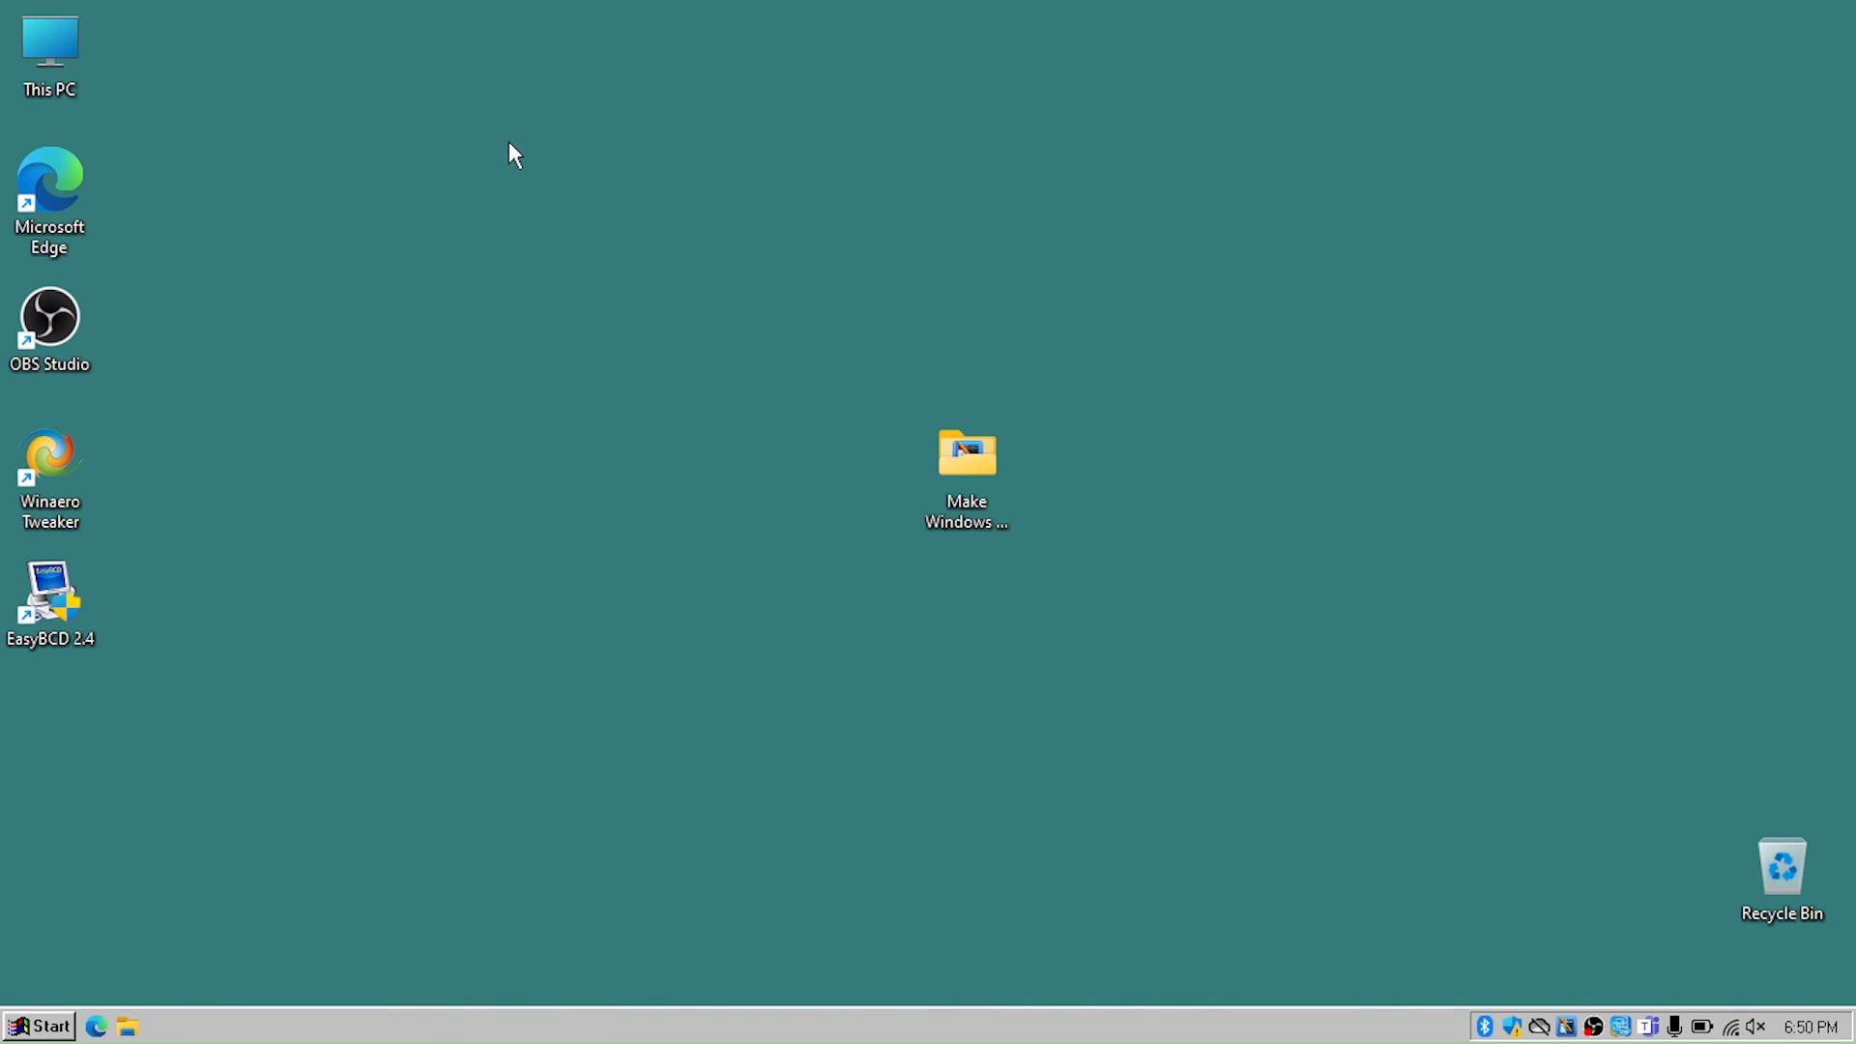
Open the Start menu to check it, unmute and adjust the system volume, and close the menu.
left_click(1410, 804)
key("super")
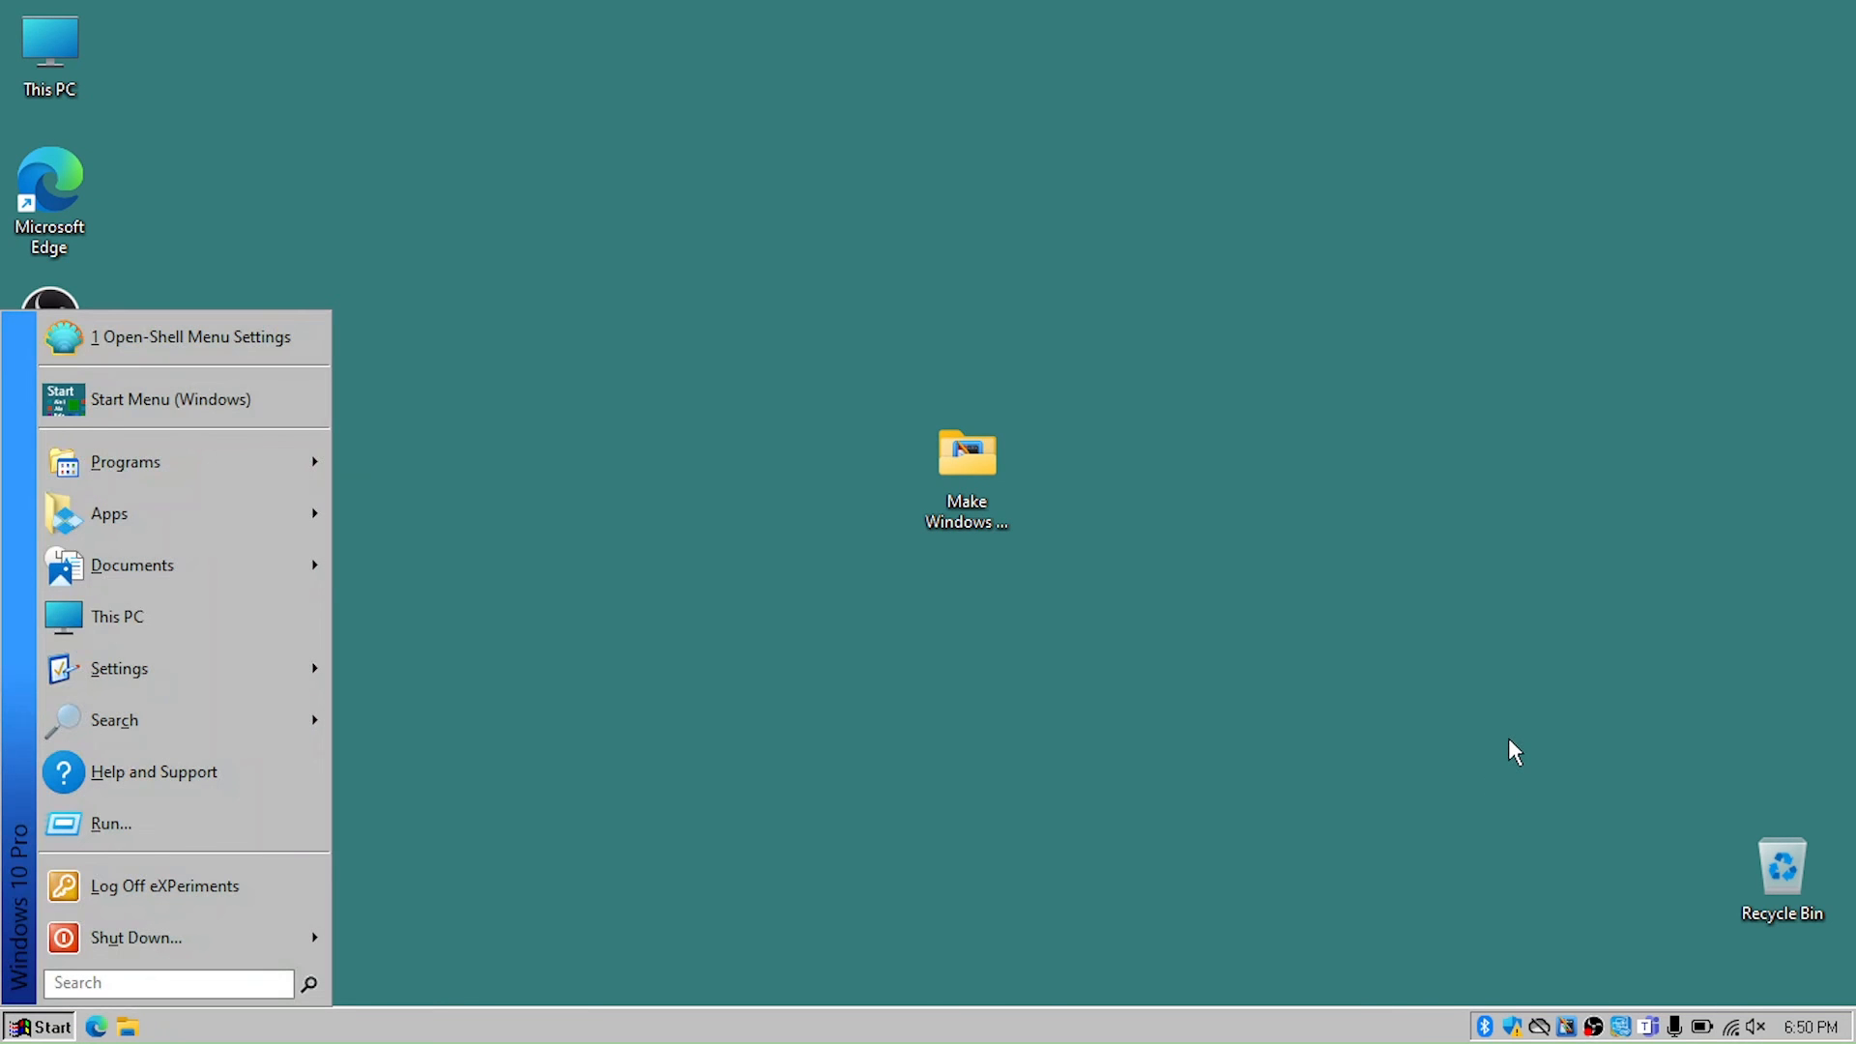
key("XF86AudioRaiseVolume")
key("XF86AudioRaiseVolume")
key("XF86AudioRaiseVolume")
key("XF86AudioRaiseVolume")
key("XF86AudioRaiseVolume")
key("XF86AudioRaiseVolume")
key("XF86AudioRaiseVolume")
key("XF86AudioRaiseVolume")
key("XF86AudioRaiseVolume")
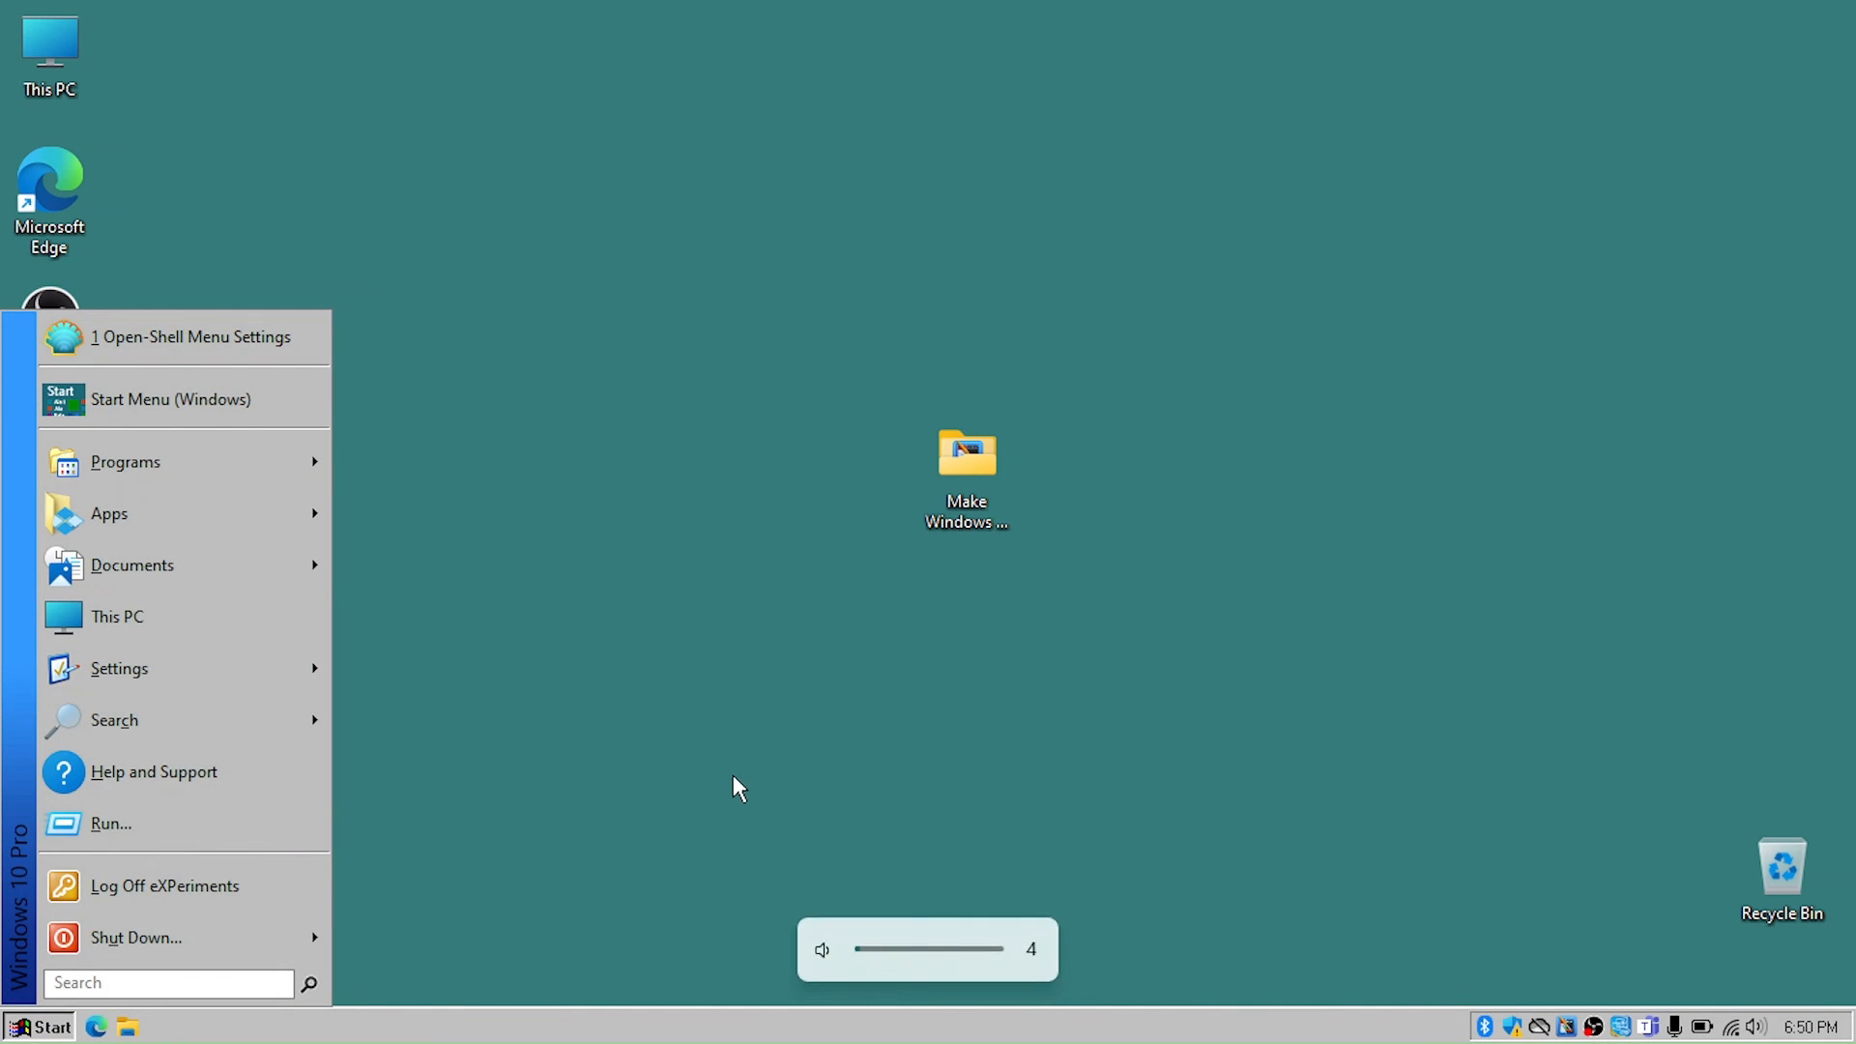
key("XF86AudioLowerVolume")
key("XF86AudioLowerVolume")
left_click(728, 775)
left_click_drag(455, 498, 1307, 815)
left_click(1400, 811)
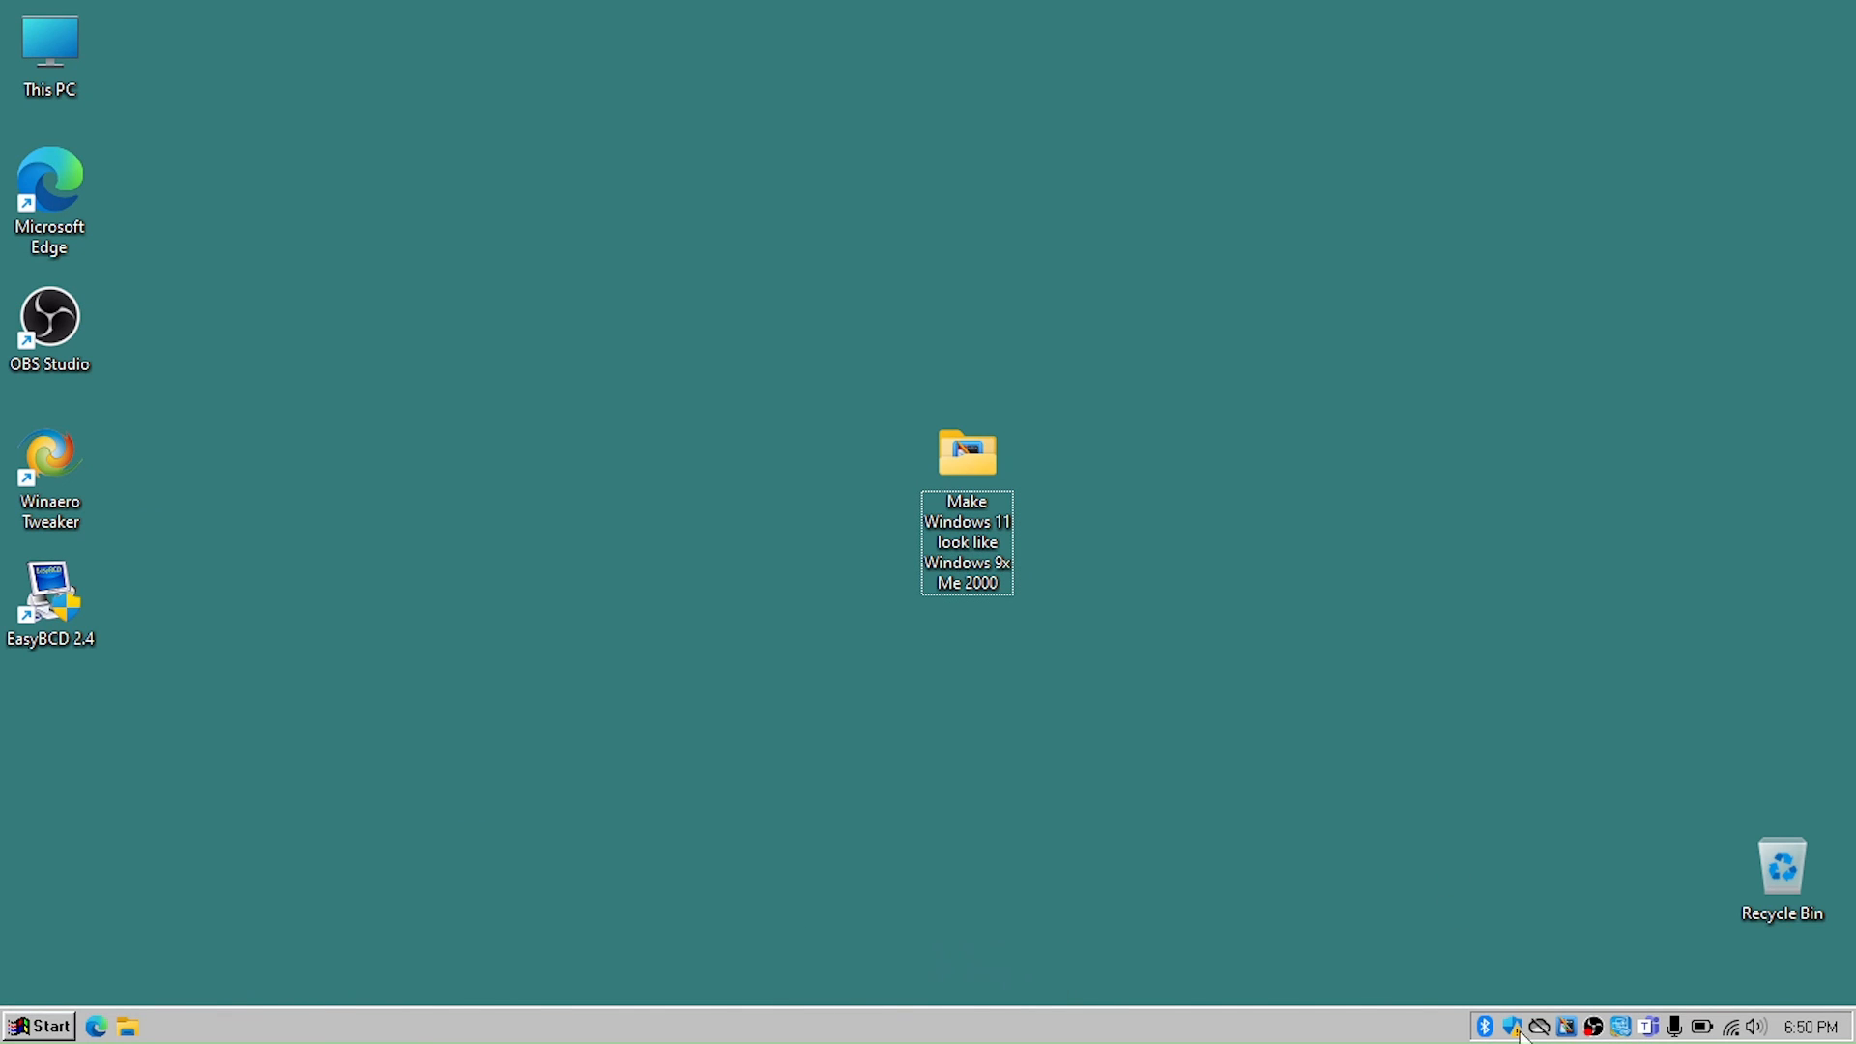
left_click(25, 1030)
left_click(38, 1031)
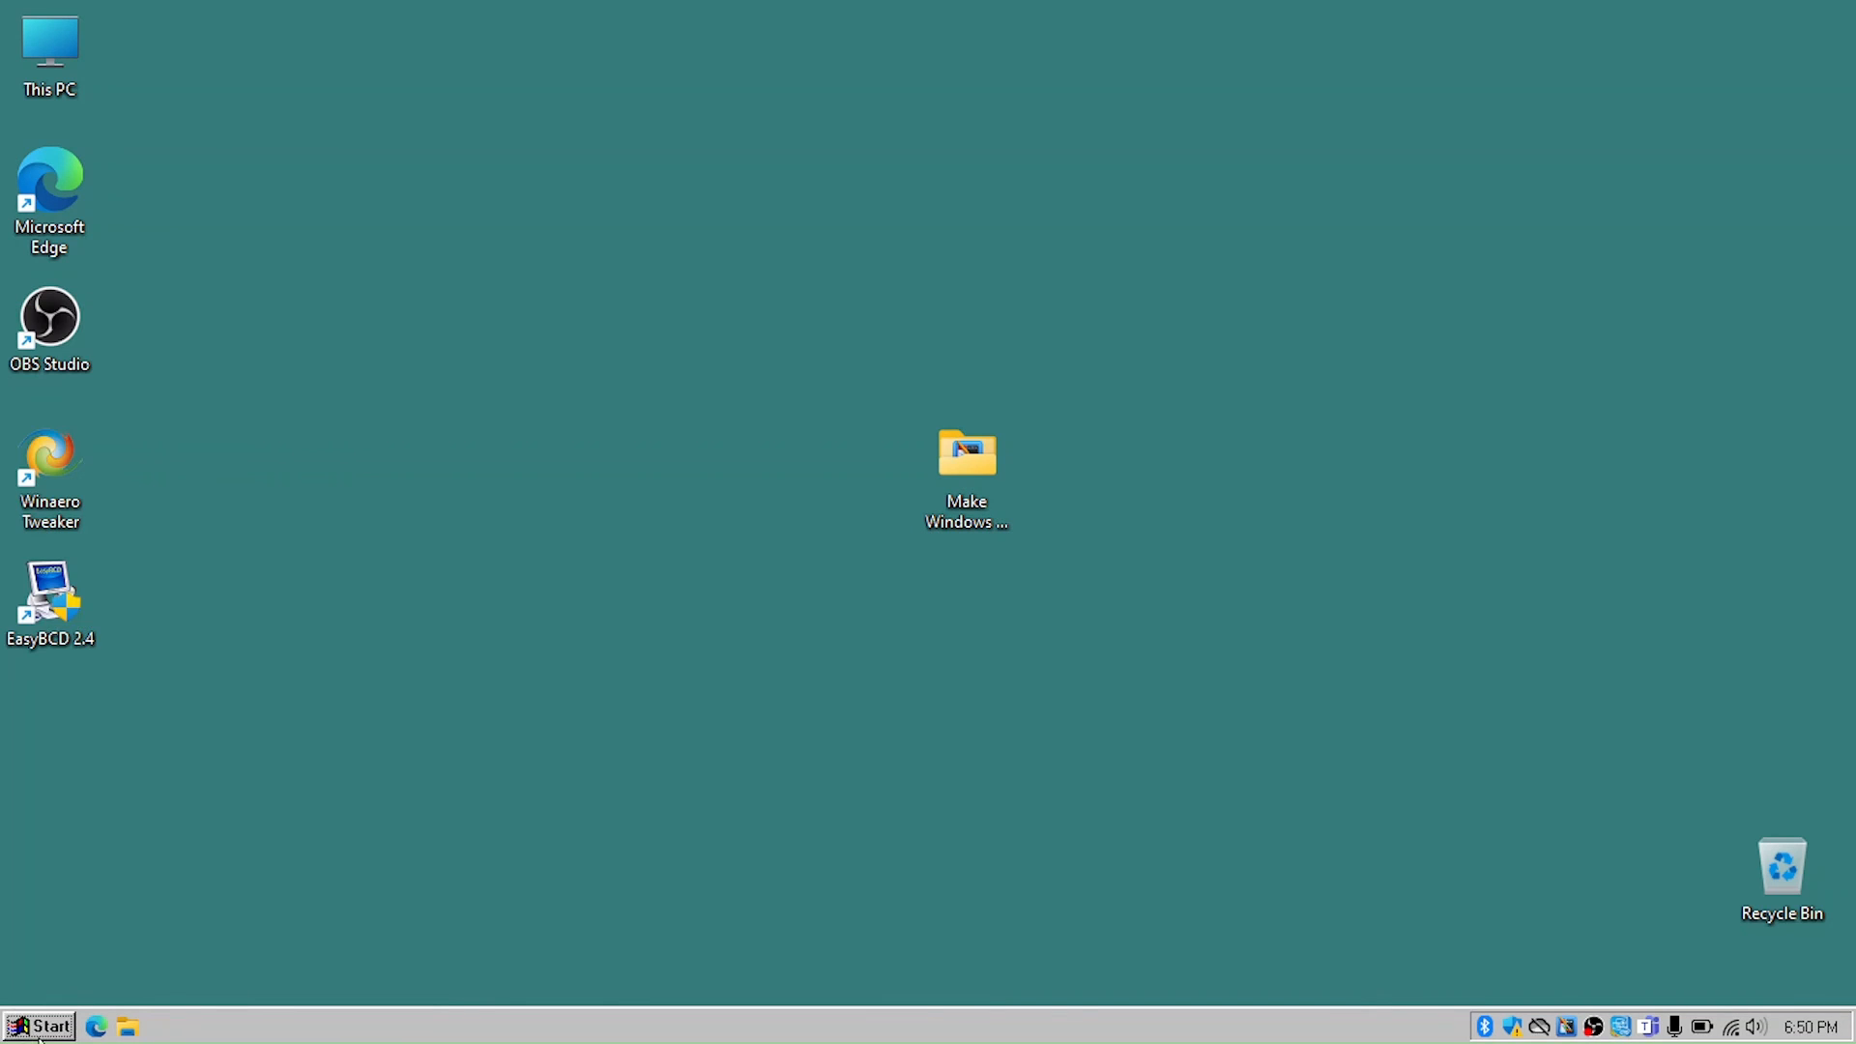
left_click(39, 1030)
left_click(859, 776)
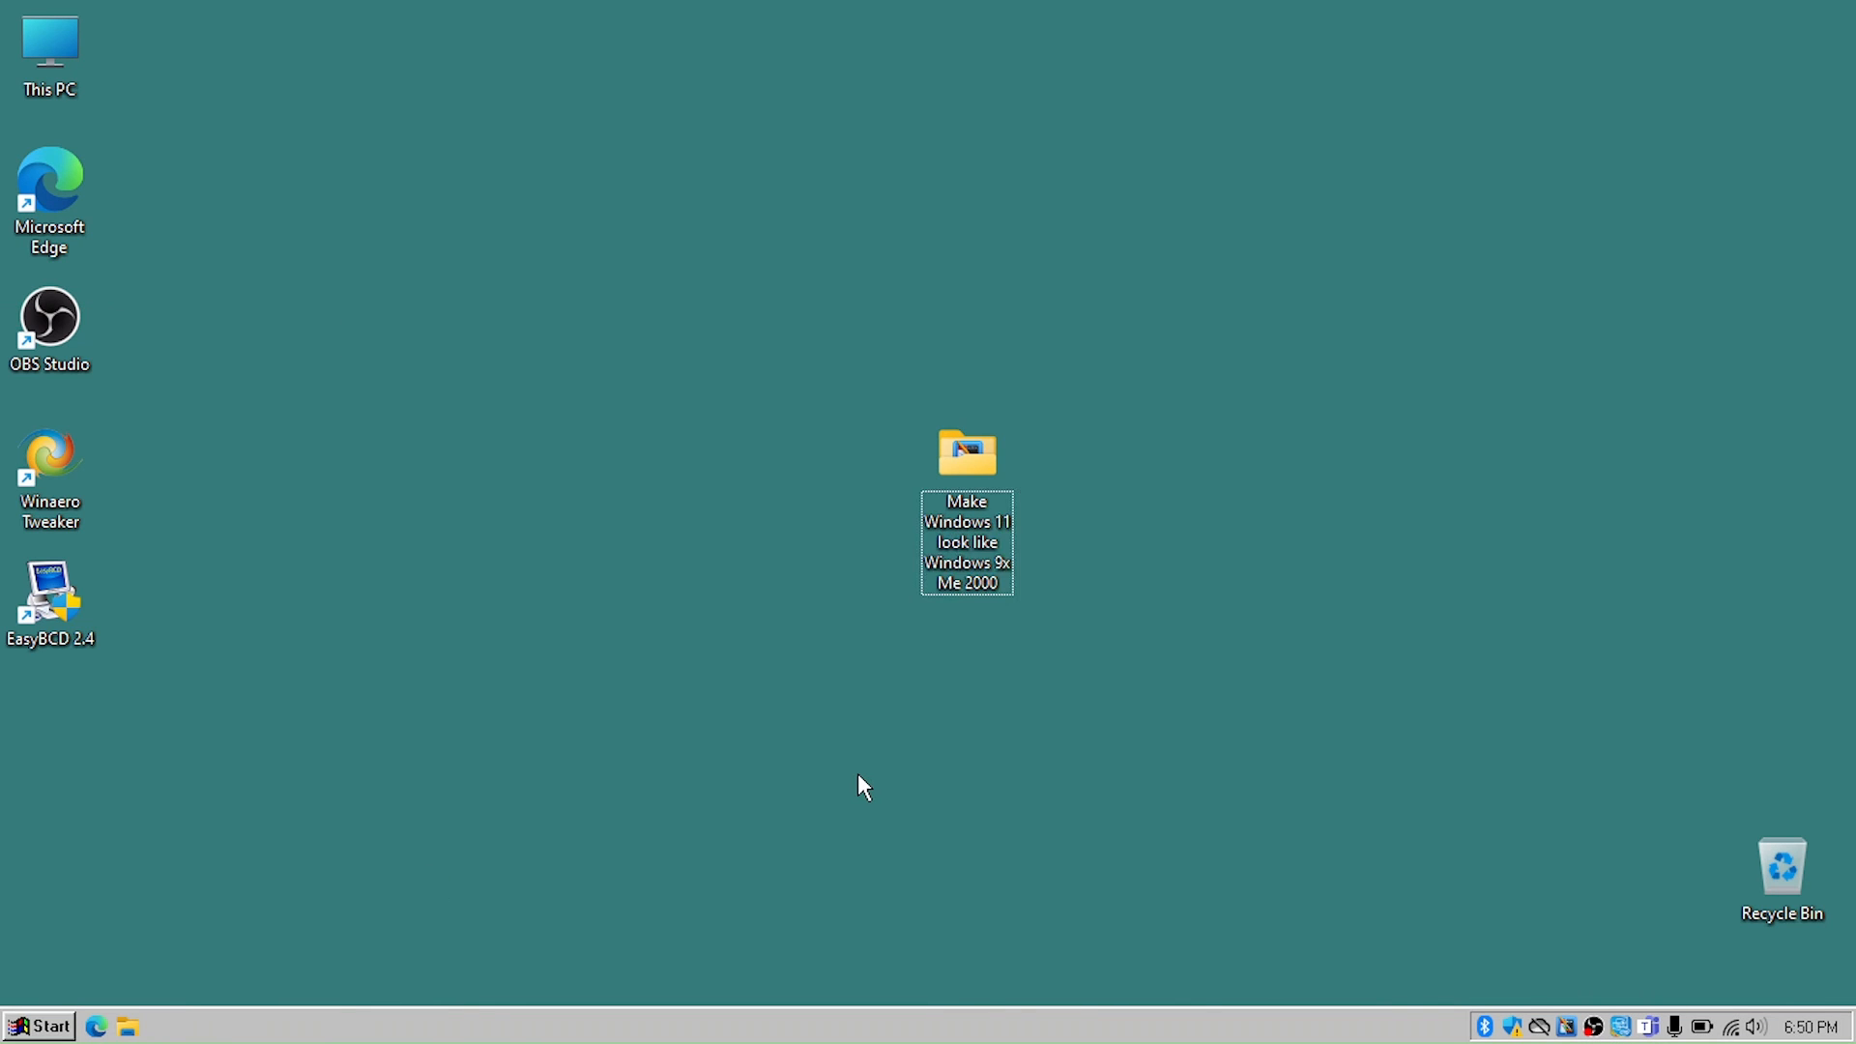